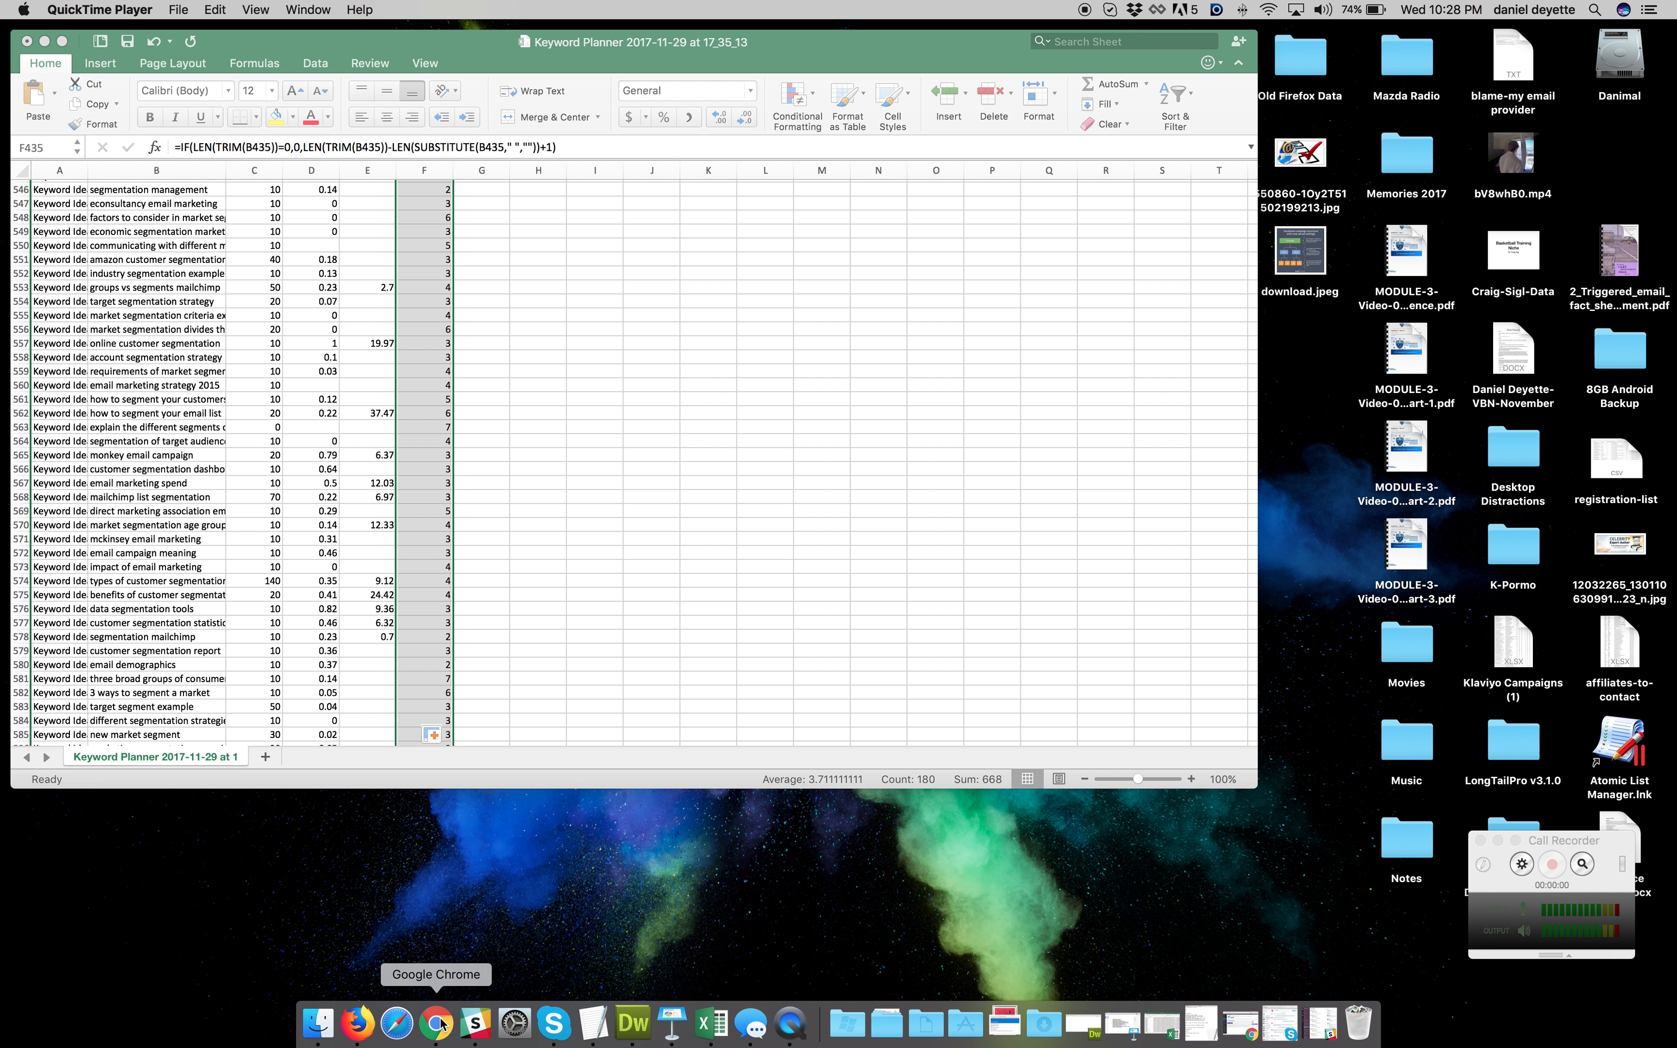
Switch to Chrome and review the Keyword Planner search volumes and keyword ideas for "email"
{"action": "left_click", "coordinate": [442, 1024]}
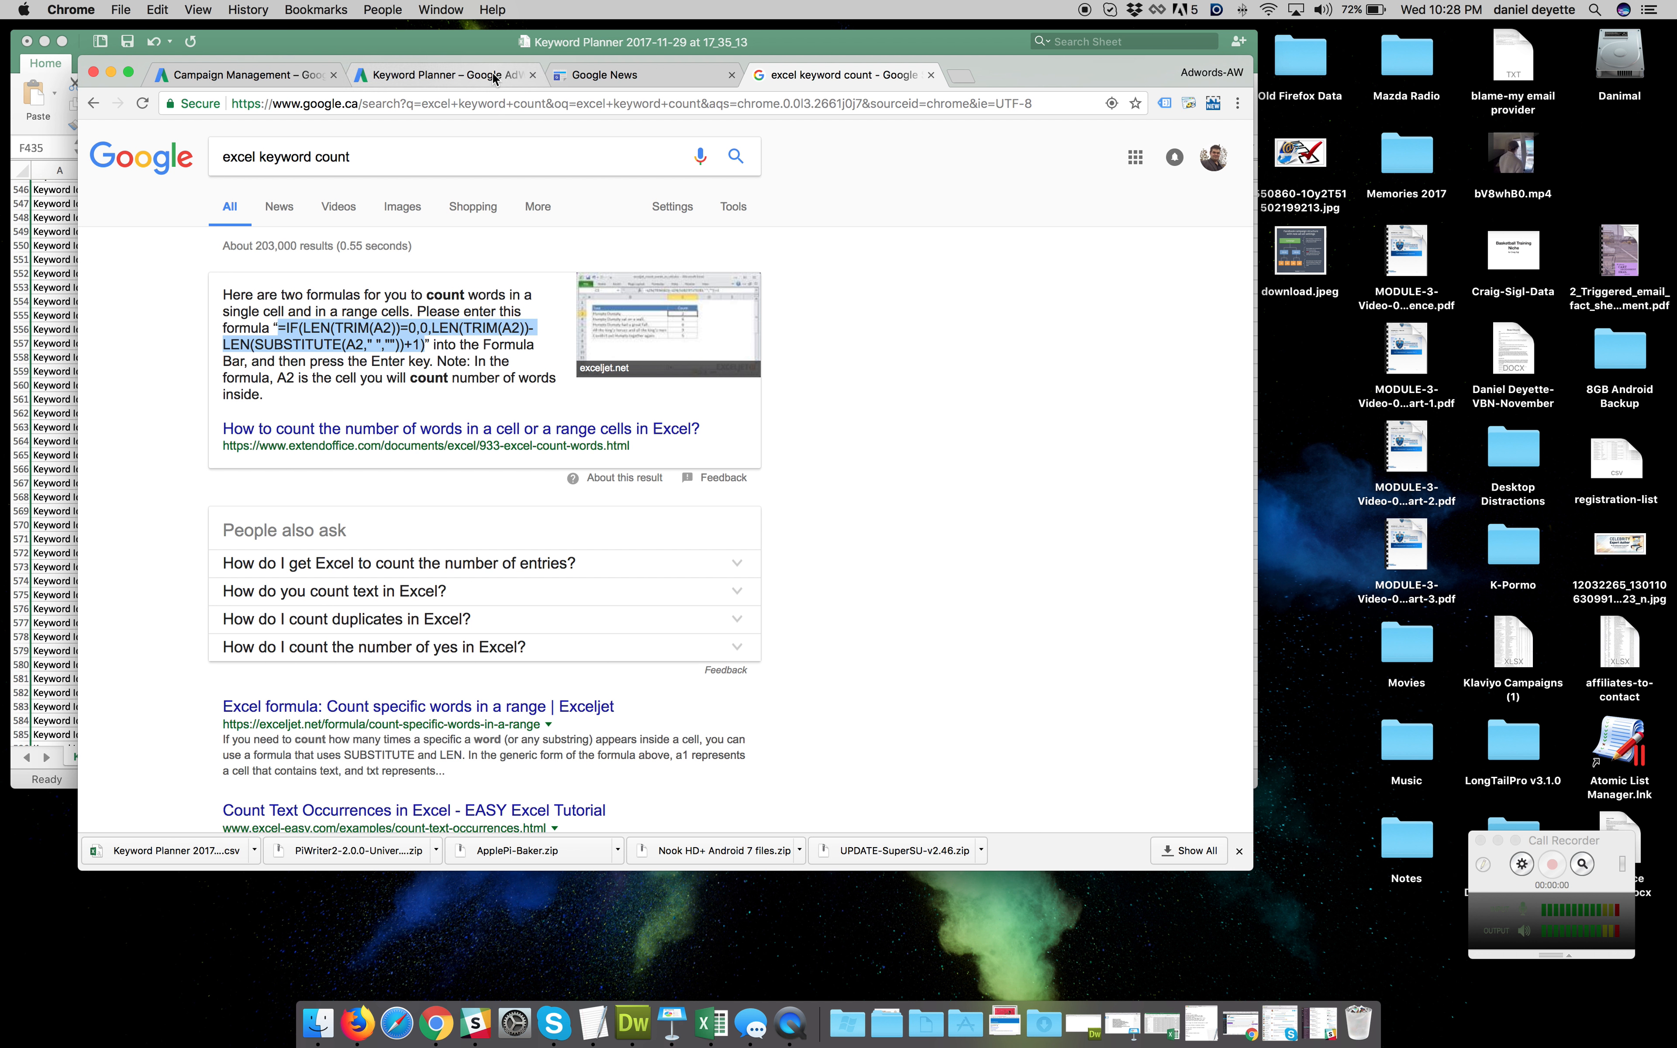
{"action": "left_click", "coordinate": [390, 78]}
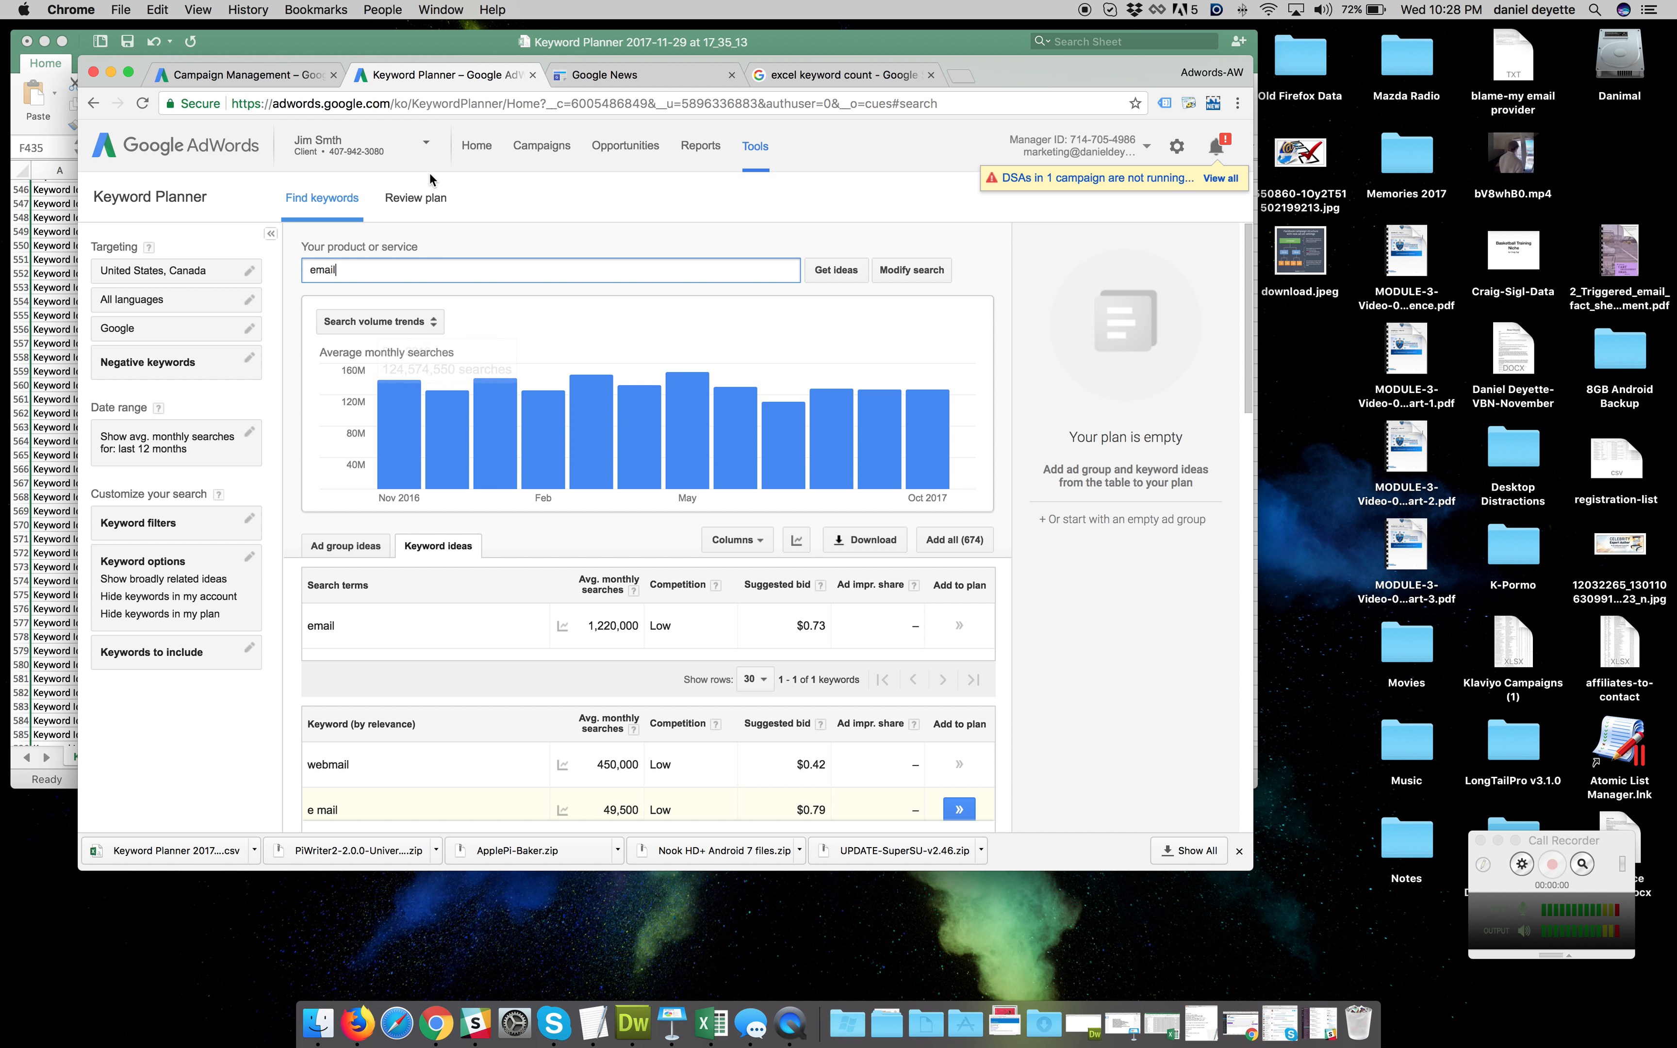
{"action": "scroll", "coordinate": [429, 174], "scroll_direction": "down", "scroll_amount": 1}
{"action": "scroll", "coordinate": [588, 237], "scroll_direction": "down", "scroll_amount": 3}
{"action": "scroll", "coordinate": [588, 237], "scroll_direction": "up", "scroll_amount": 3}
{"action": "double_click", "coordinate": [360, 271]}
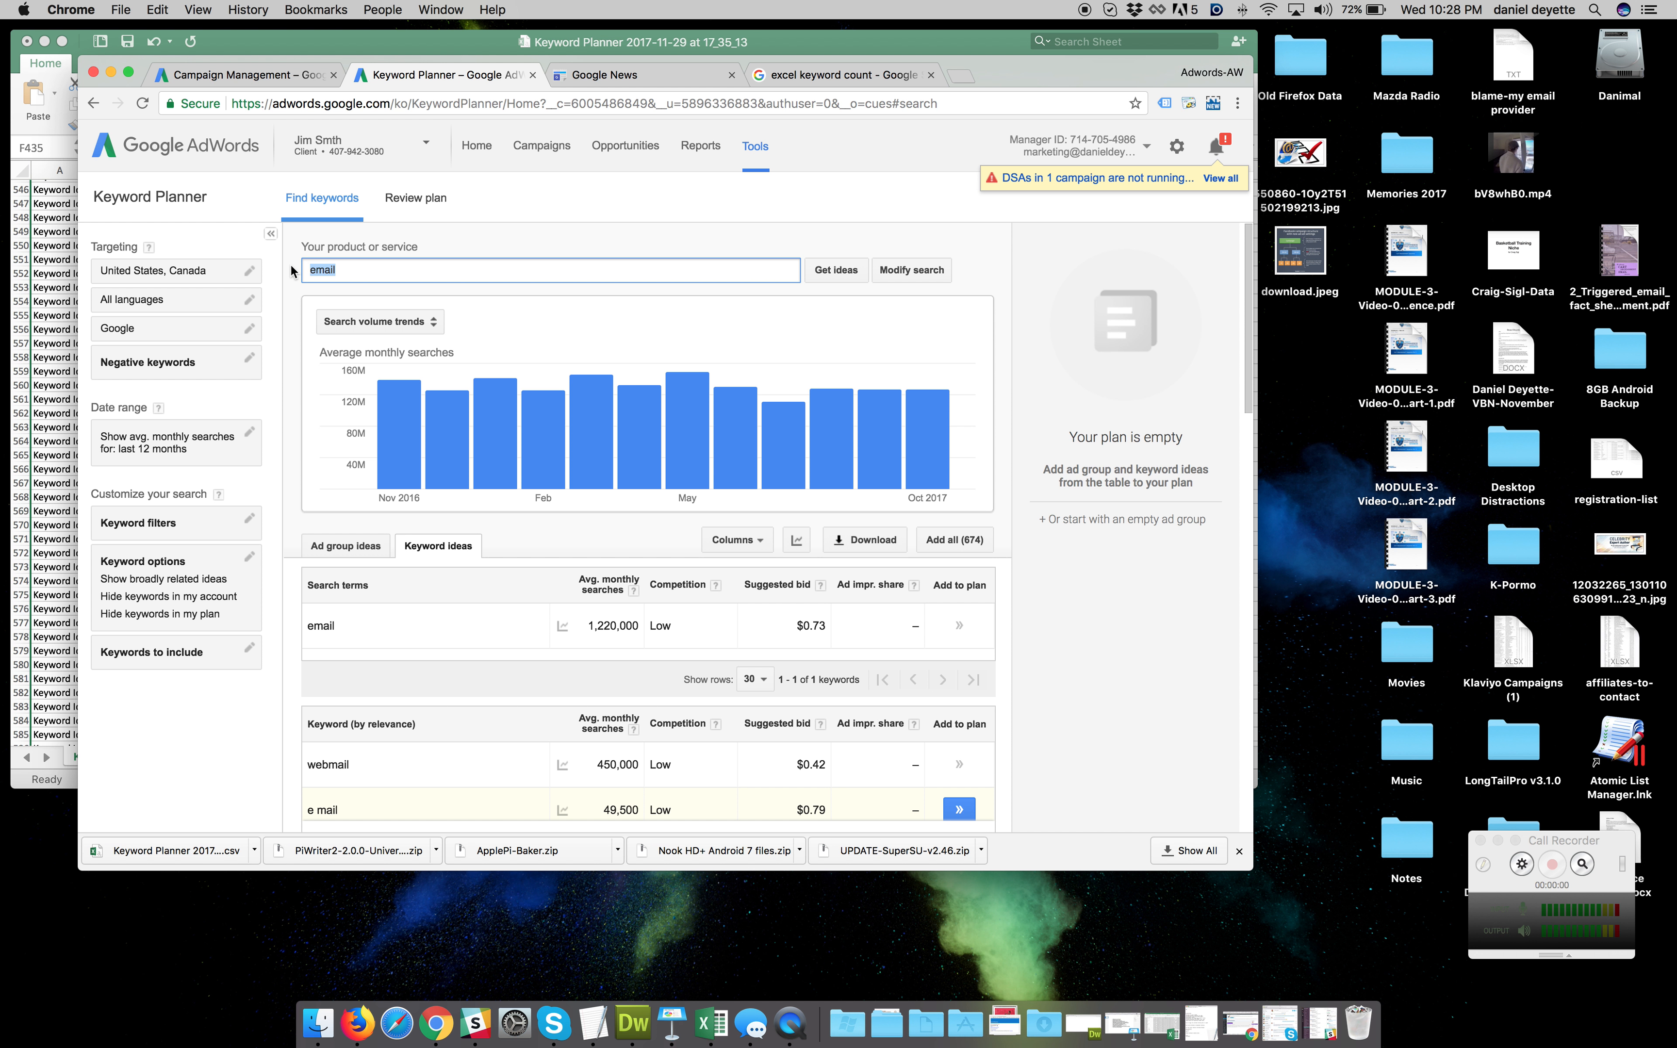
{"action": "left_click", "coordinate": [371, 271]}
{"action": "scroll", "coordinate": [409, 621], "scroll_direction": "down", "scroll_amount": 3}
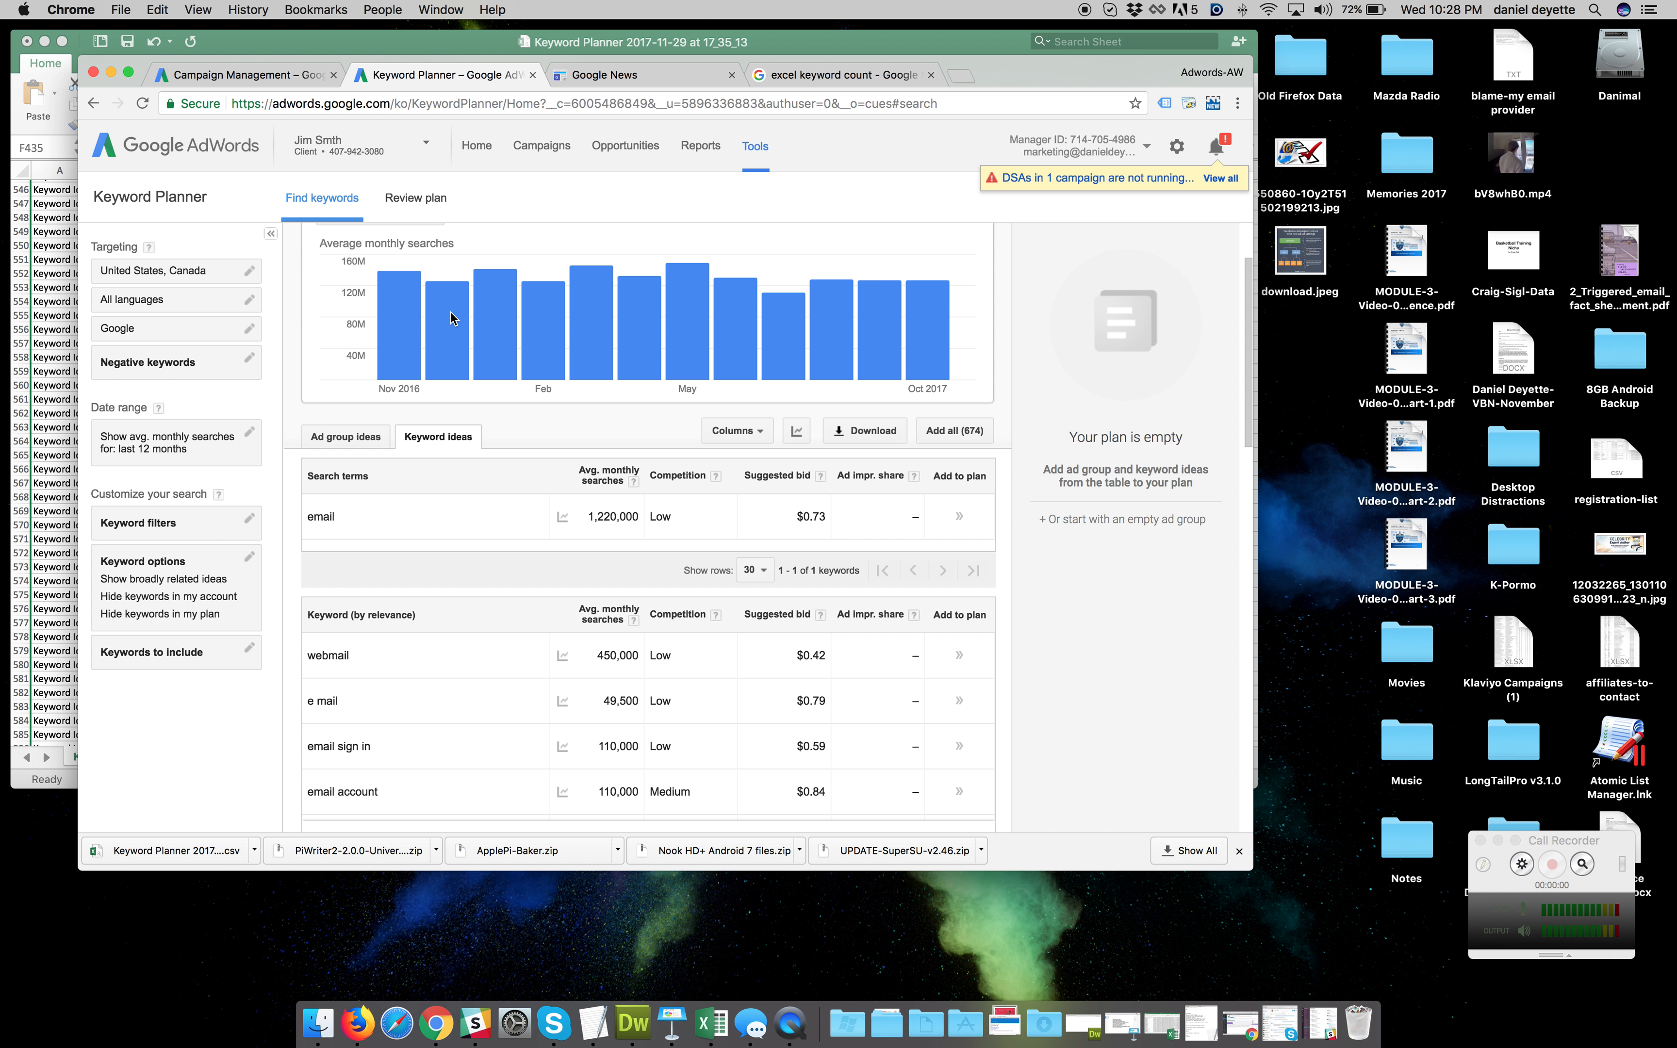
Show the Google result for "excel keyword count" and highlight its word-count formula based on cell A2
{"action": "left_click", "coordinate": [804, 79]}
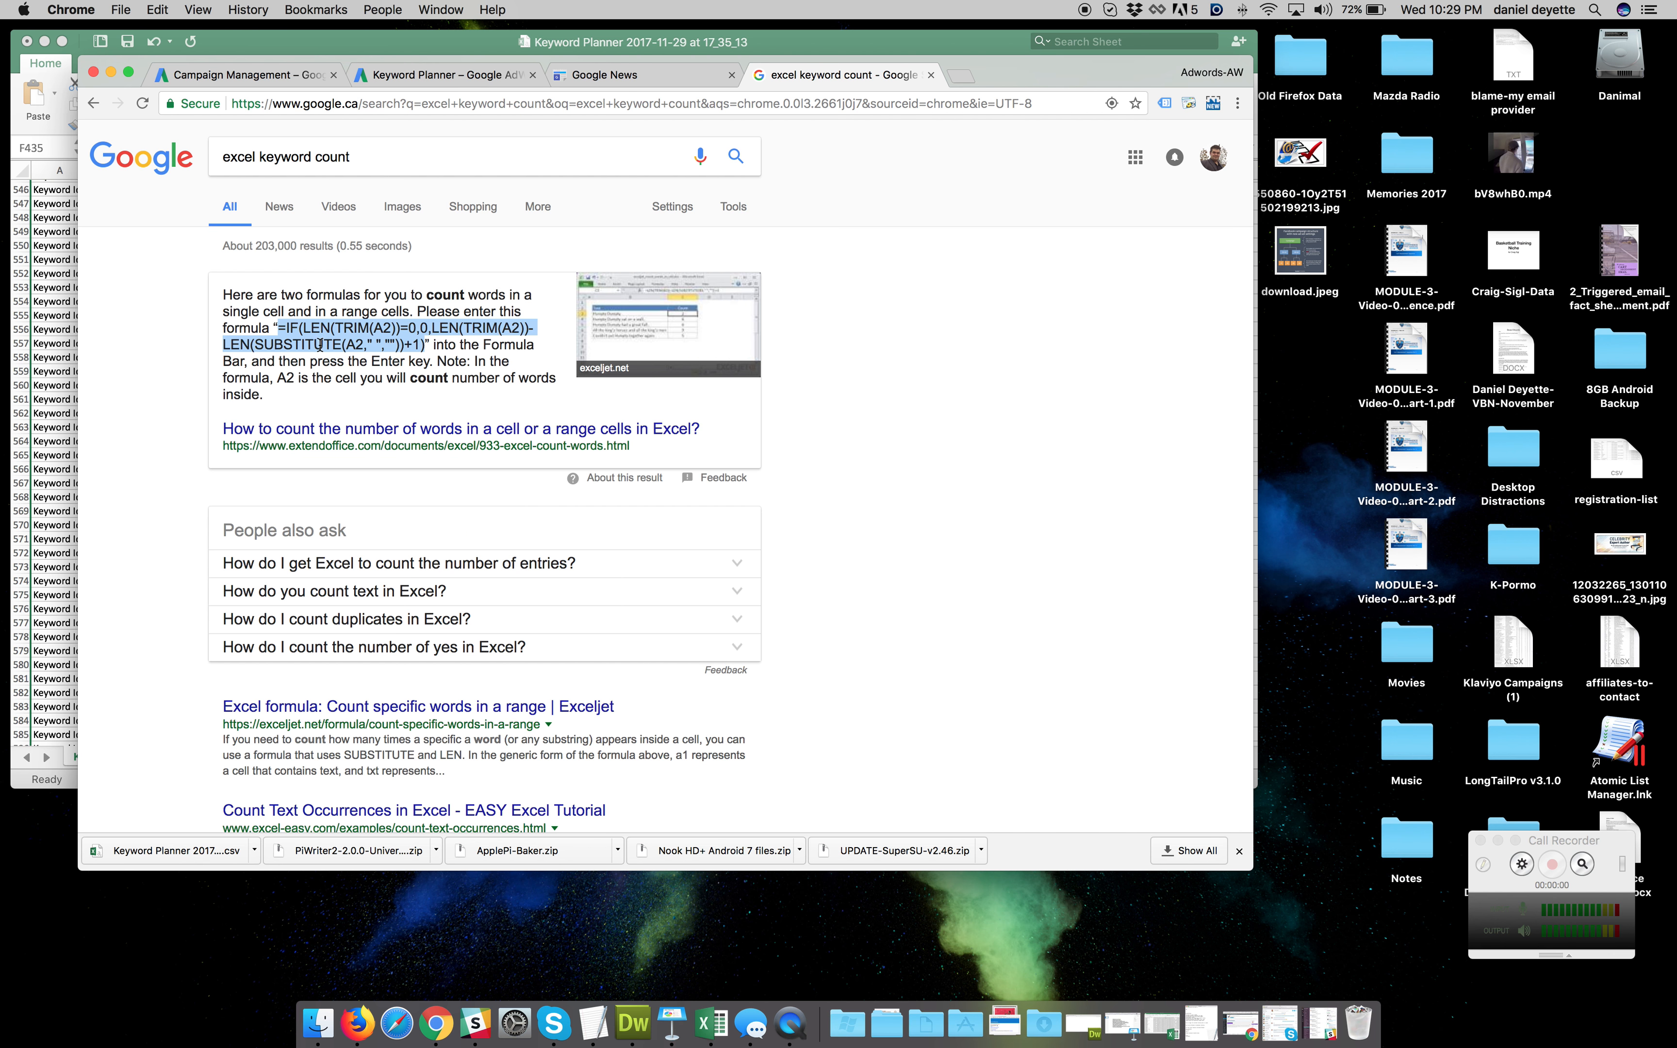
{"action": "left_click", "coordinate": [302, 337]}
{"action": "left_click_drag", "start_coordinate": [281, 326], "coordinate": [424, 346]}
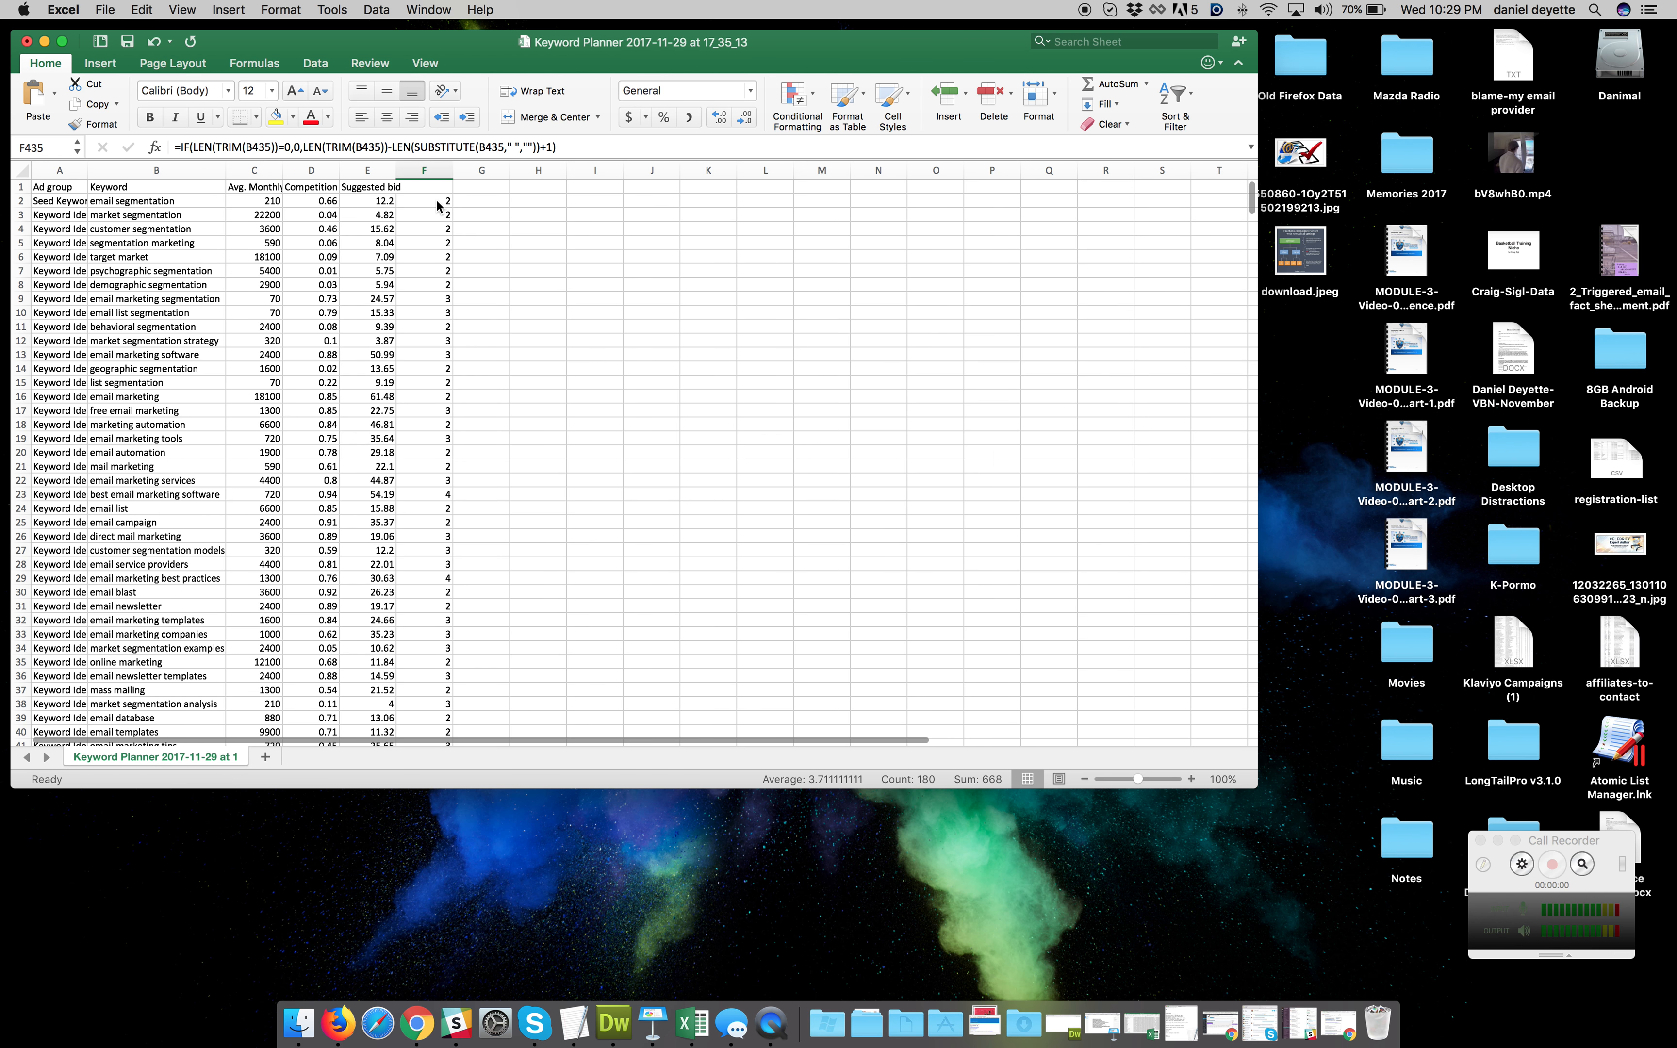
In the Excel keyword sheet, examine the search, competition and suggested bid columns and the word-count formula in F2
{"action": "left_click", "coordinate": [437, 200]}
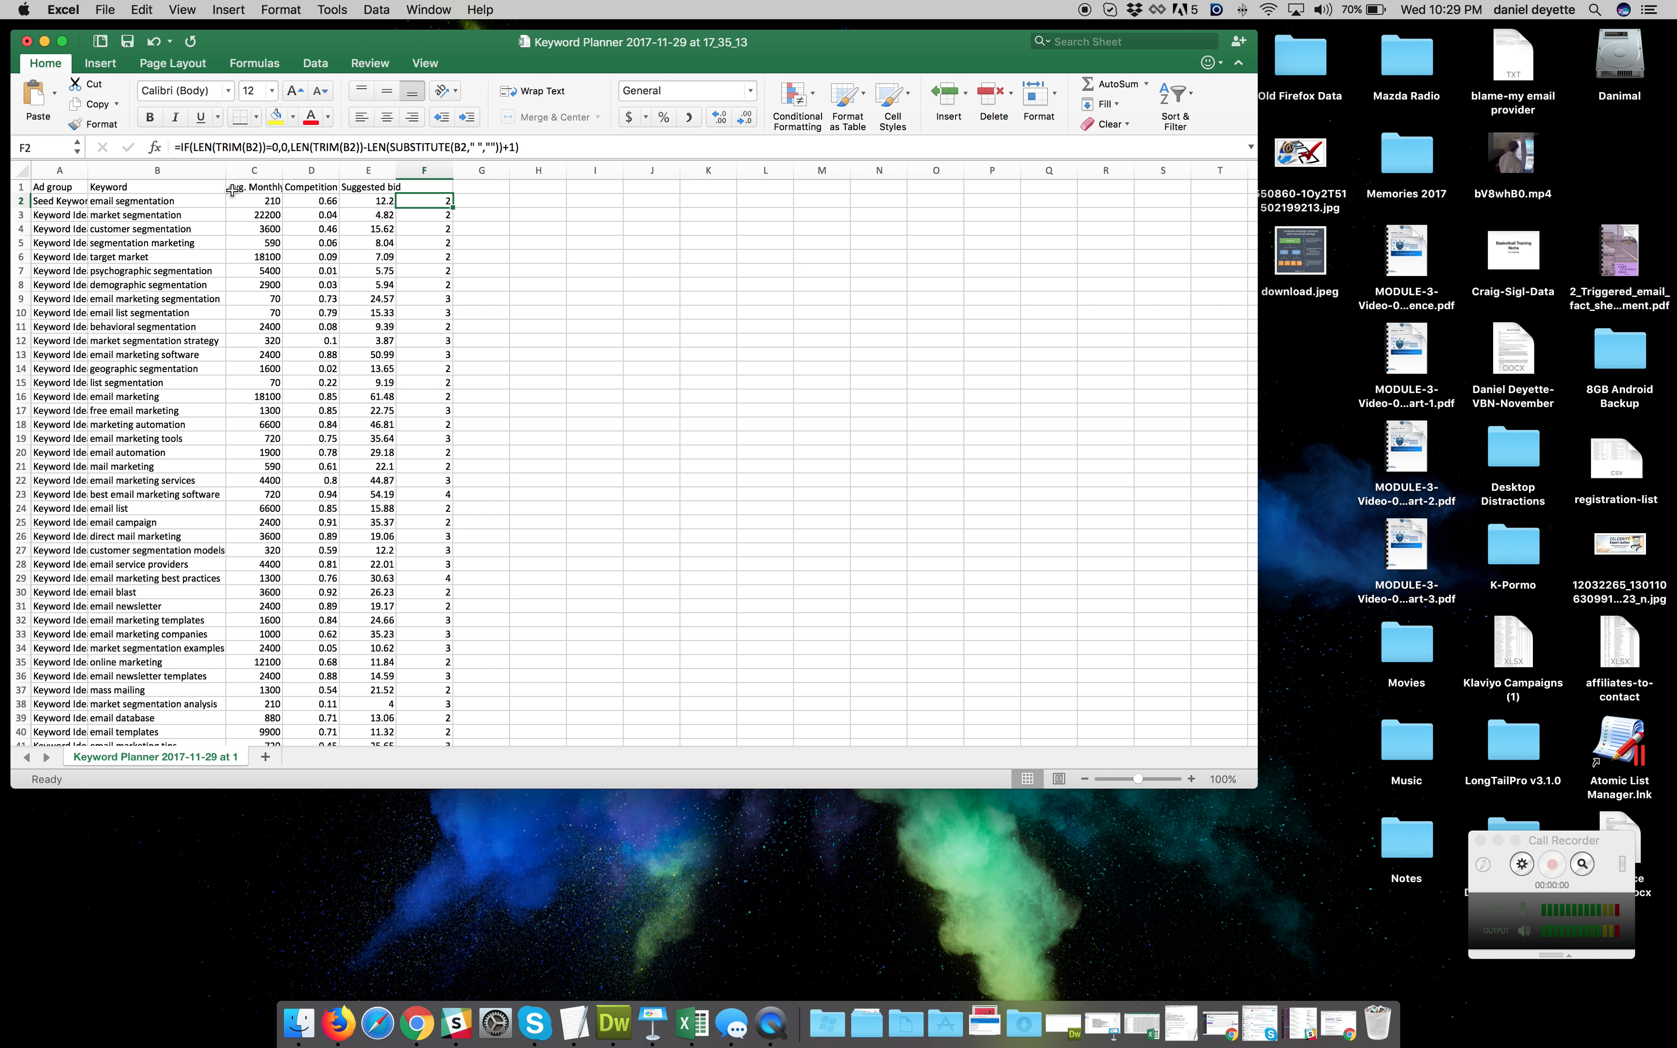
{"action": "left_click", "coordinate": [258, 189]}
{"action": "left_click", "coordinate": [302, 188]}
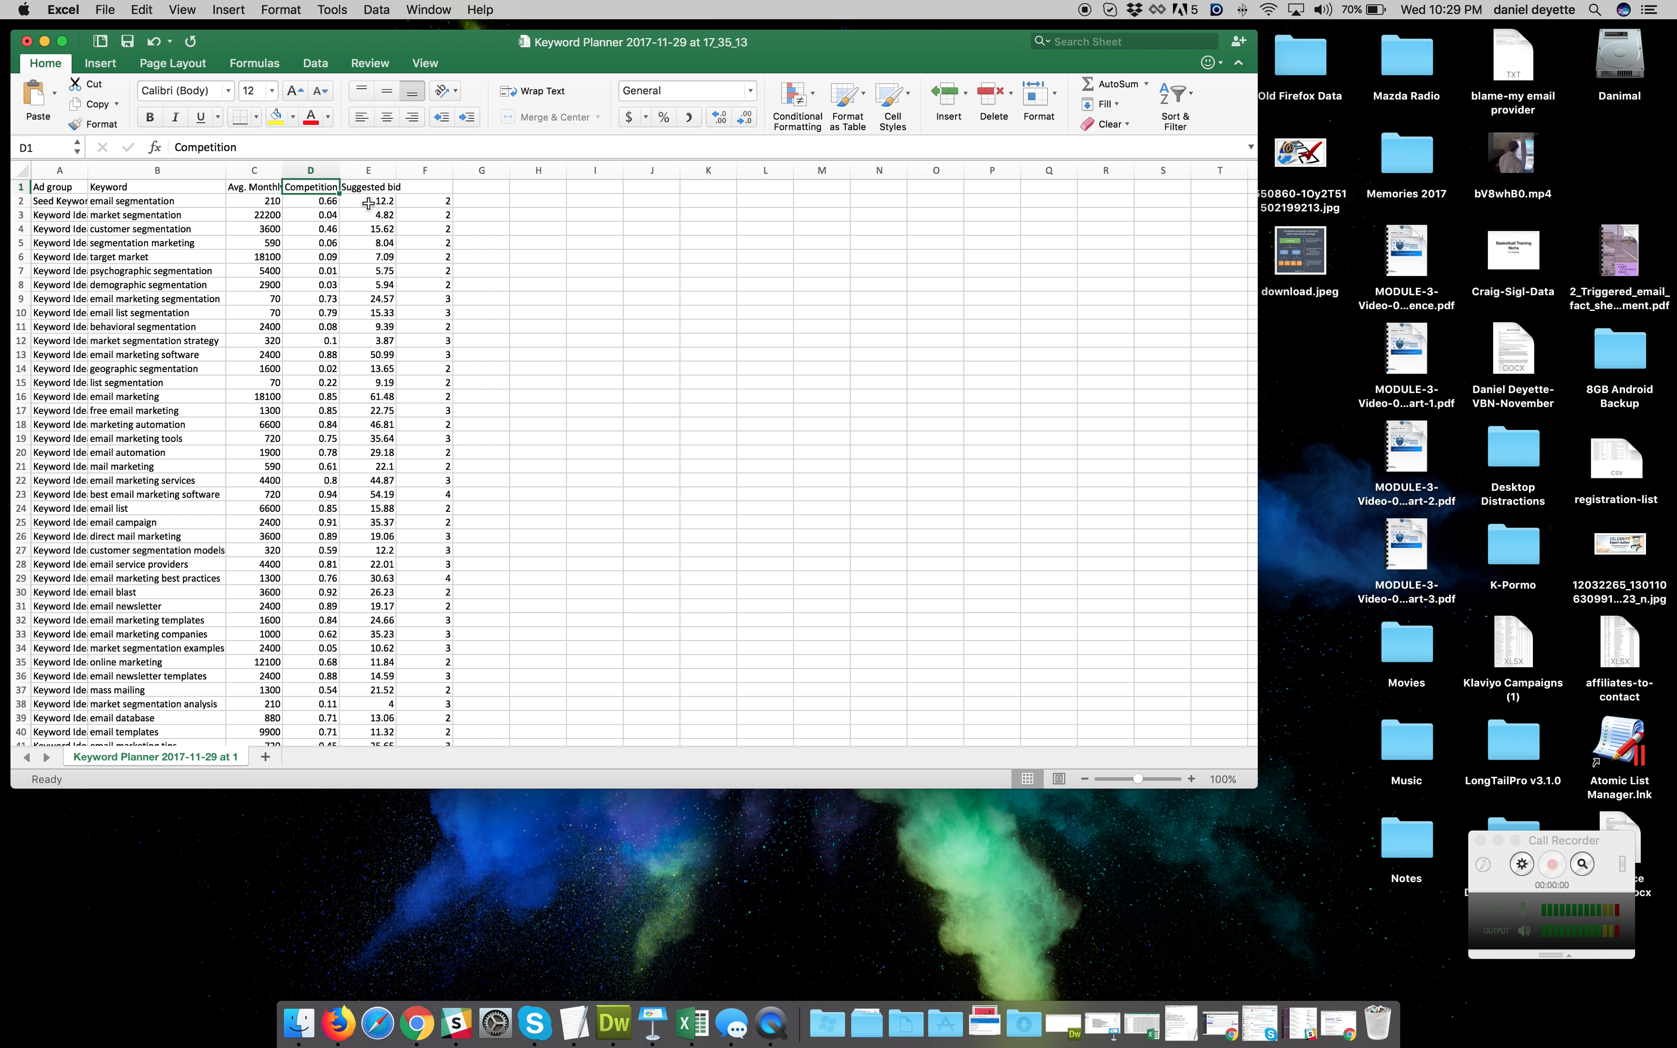
{"action": "scroll", "coordinate": [361, 200], "scroll_direction": "right", "scroll_amount": 1}
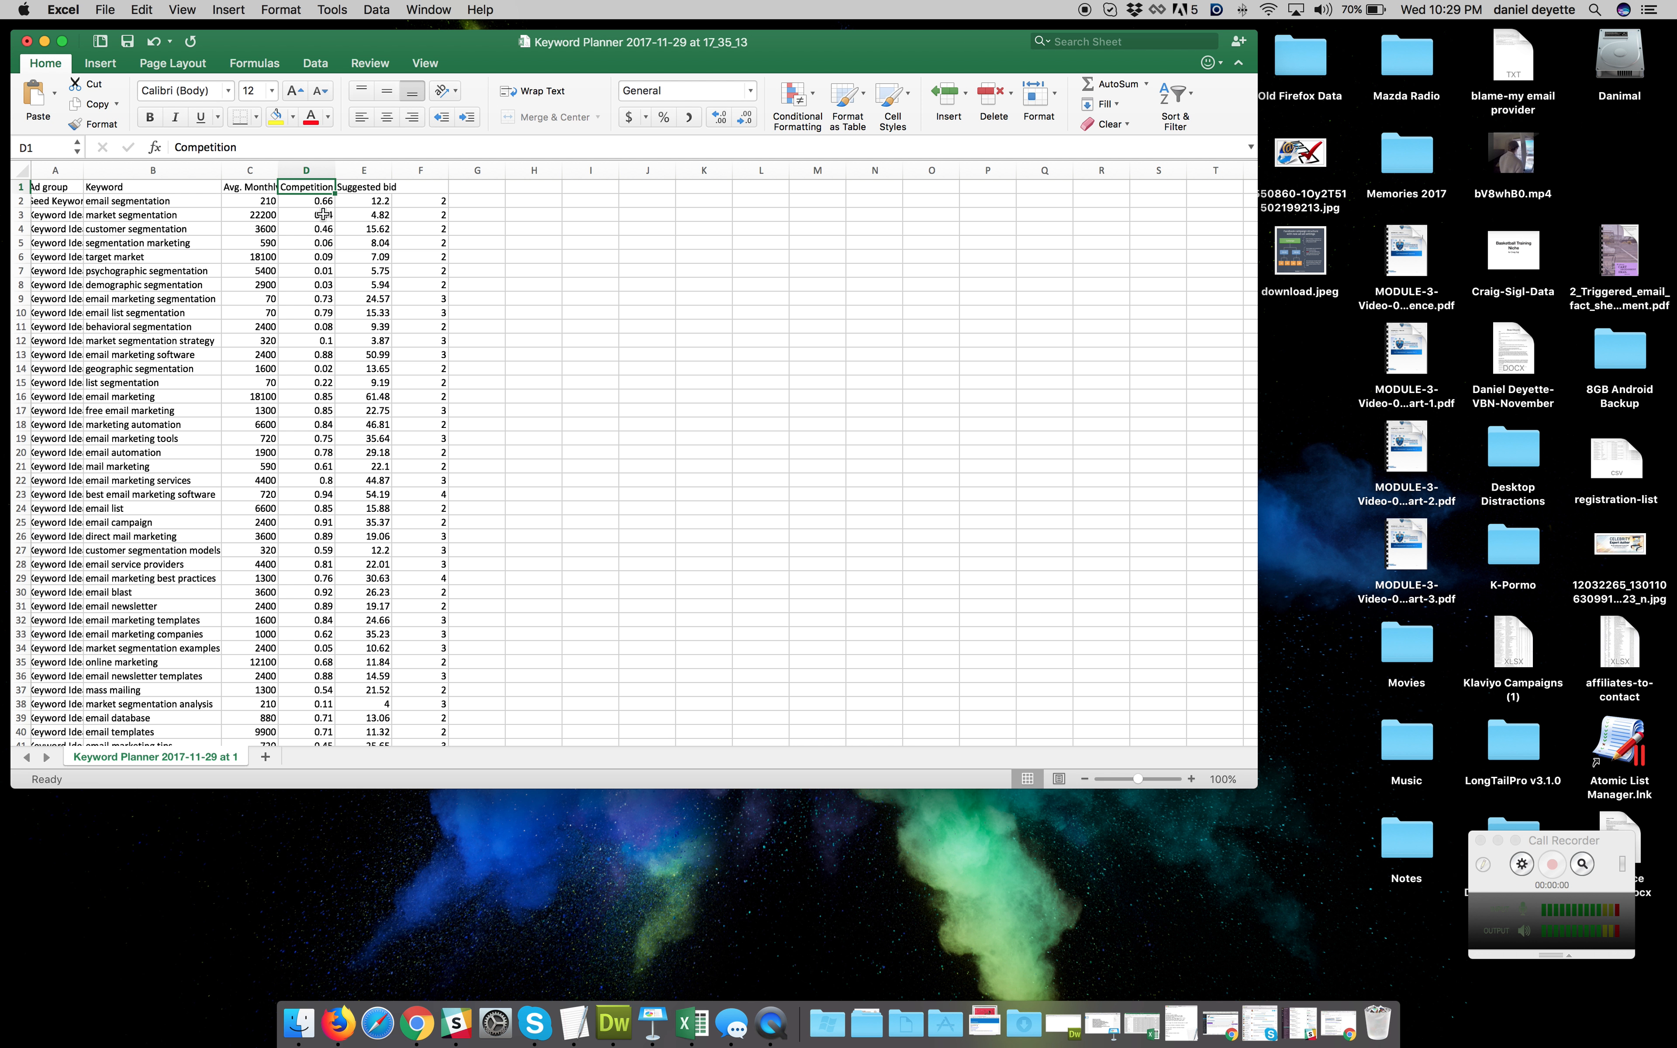
{"action": "left_click", "coordinate": [361, 189]}
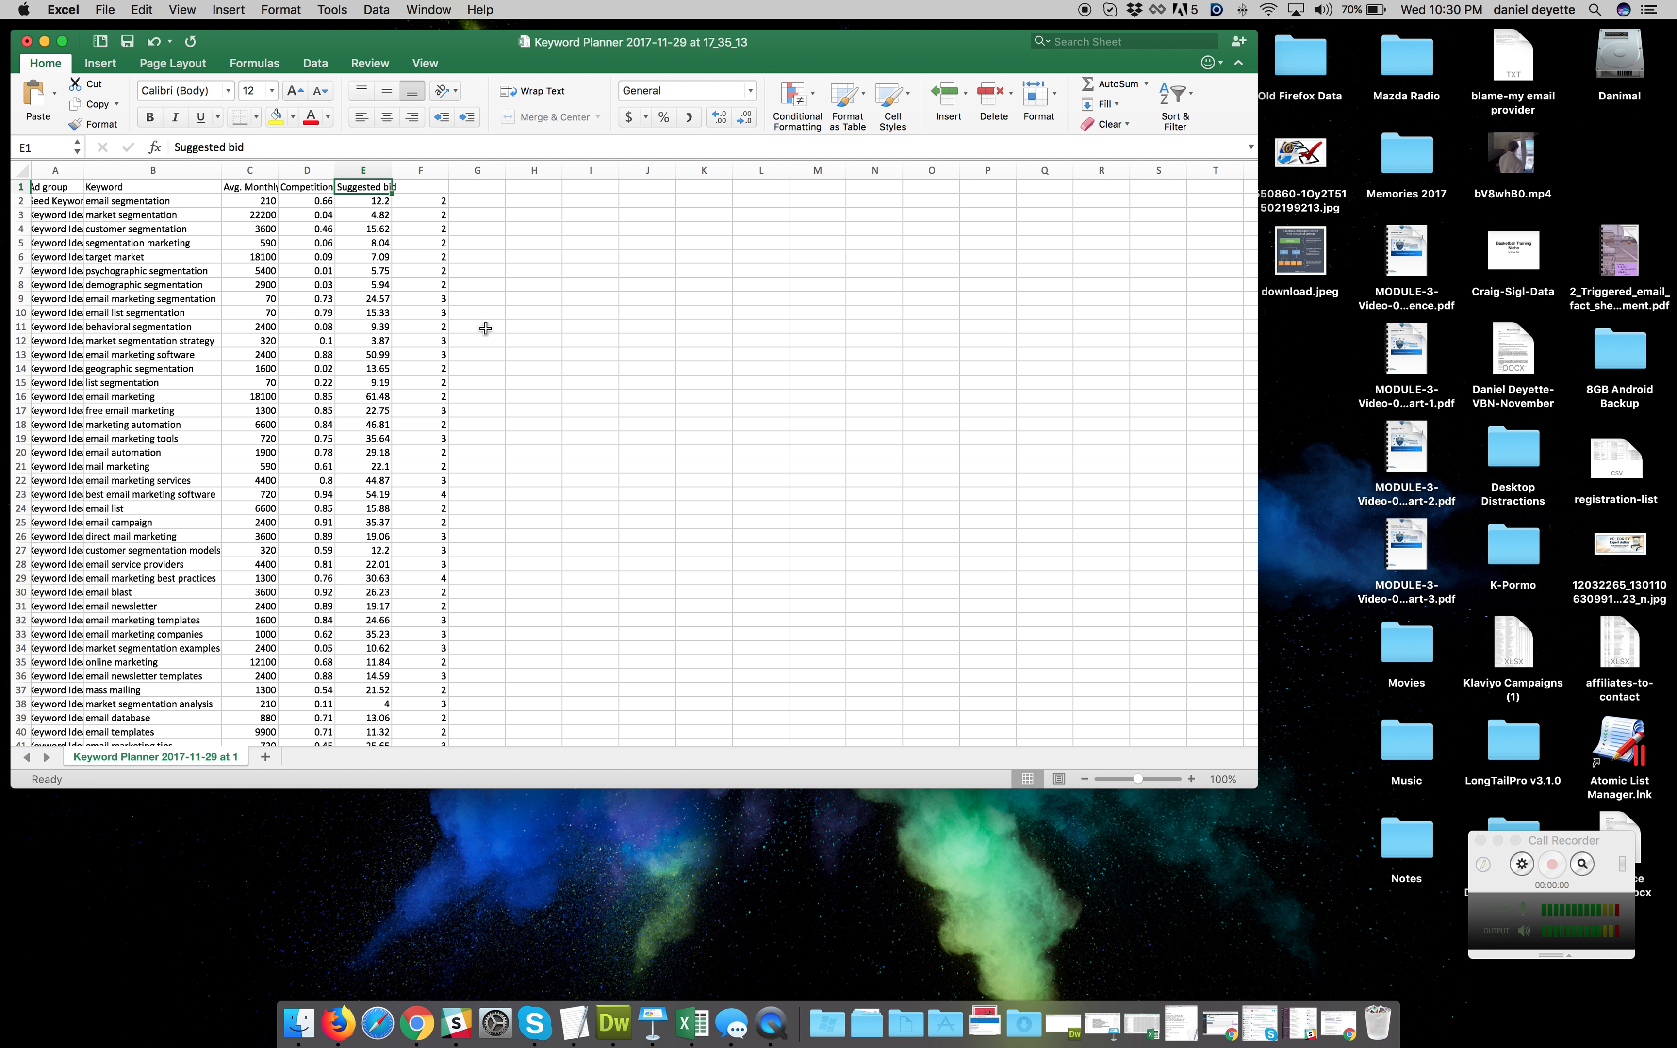
{"action": "scroll", "coordinate": [442, 329], "scroll_direction": "down", "scroll_amount": 1}
{"action": "scroll", "coordinate": [441, 330], "scroll_direction": "up", "scroll_amount": 1}
{"action": "left_click", "coordinate": [421, 198]}
{"action": "left_click", "coordinate": [157, 202]}
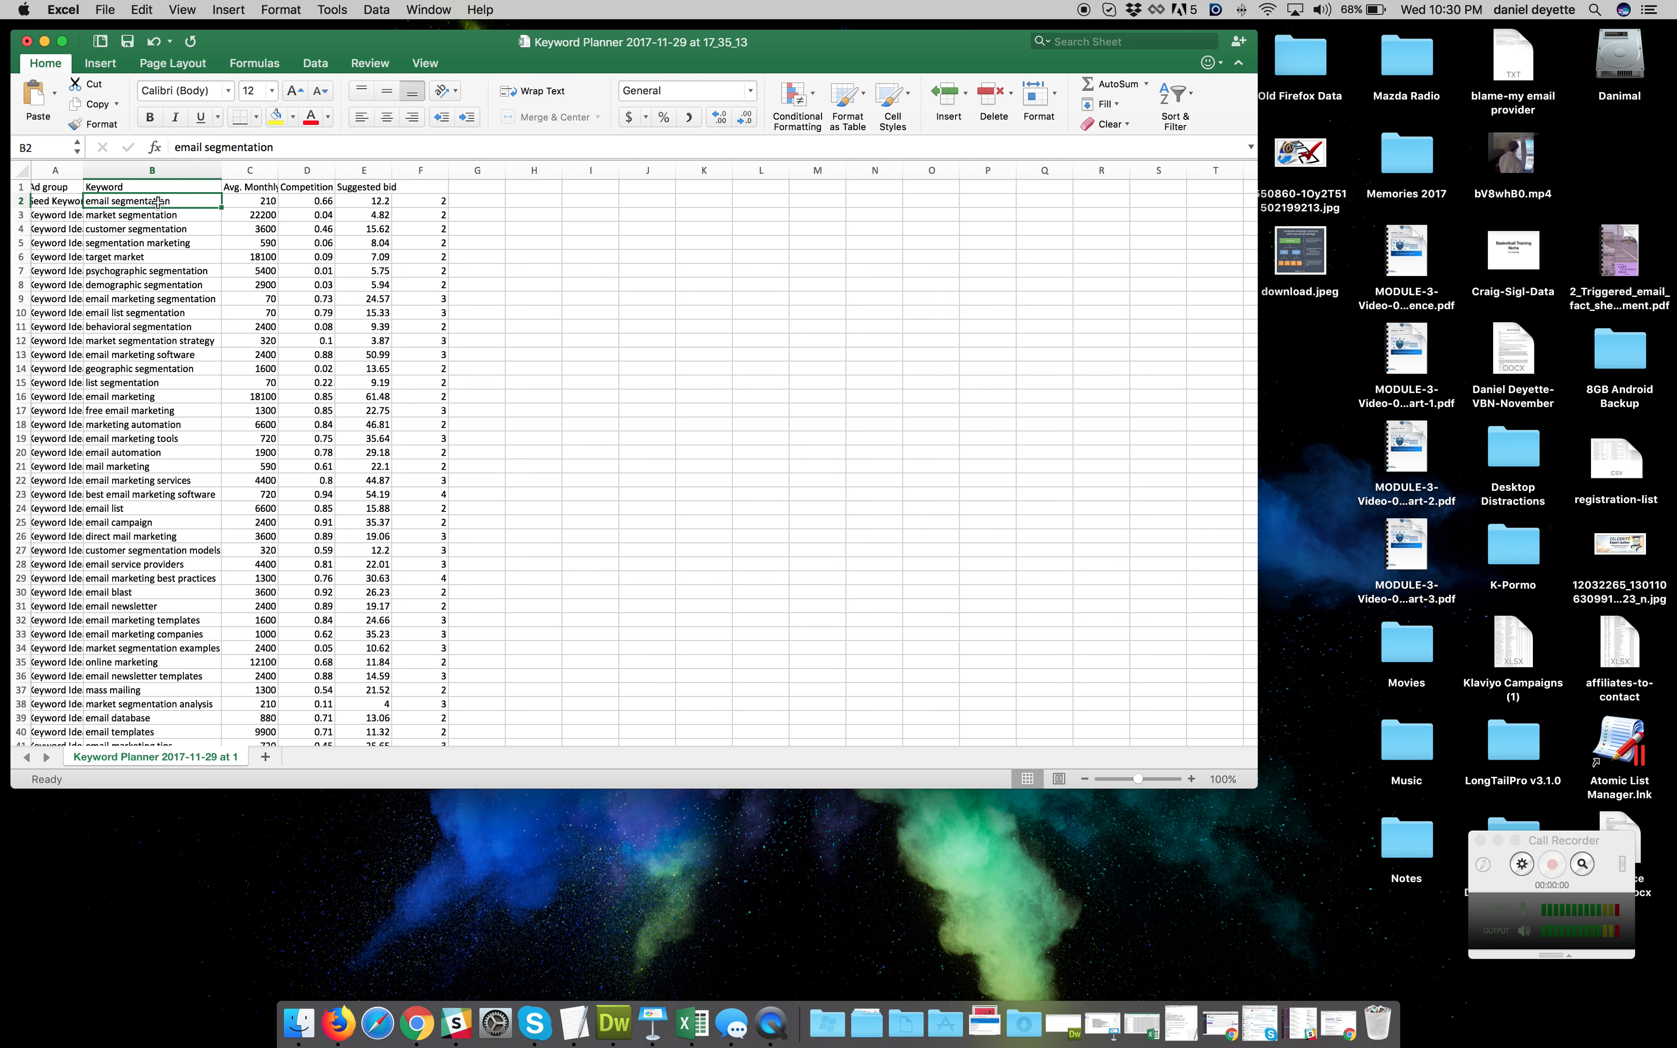
{"action": "left_click", "coordinate": [415, 200]}
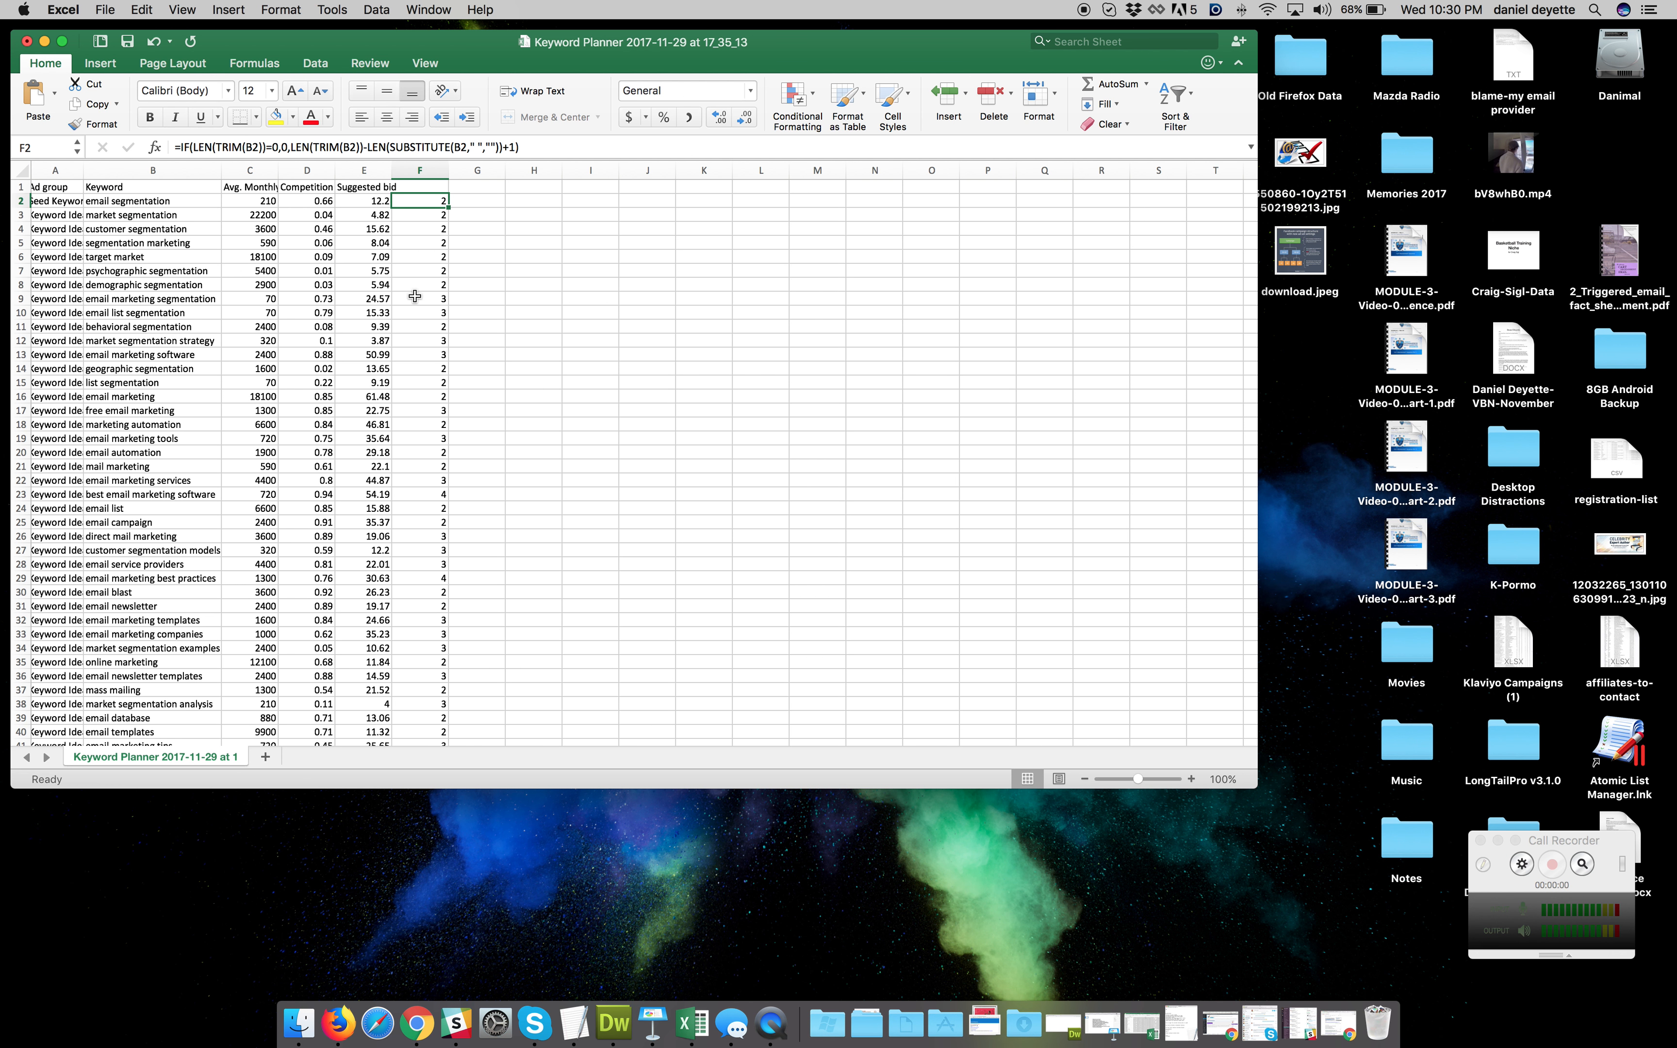
Fill the word-count formula in column F down from F614 to the last keyword in row 667
{"action": "scroll", "coordinate": [429, 249], "scroll_direction": "down", "scroll_amount": 20}
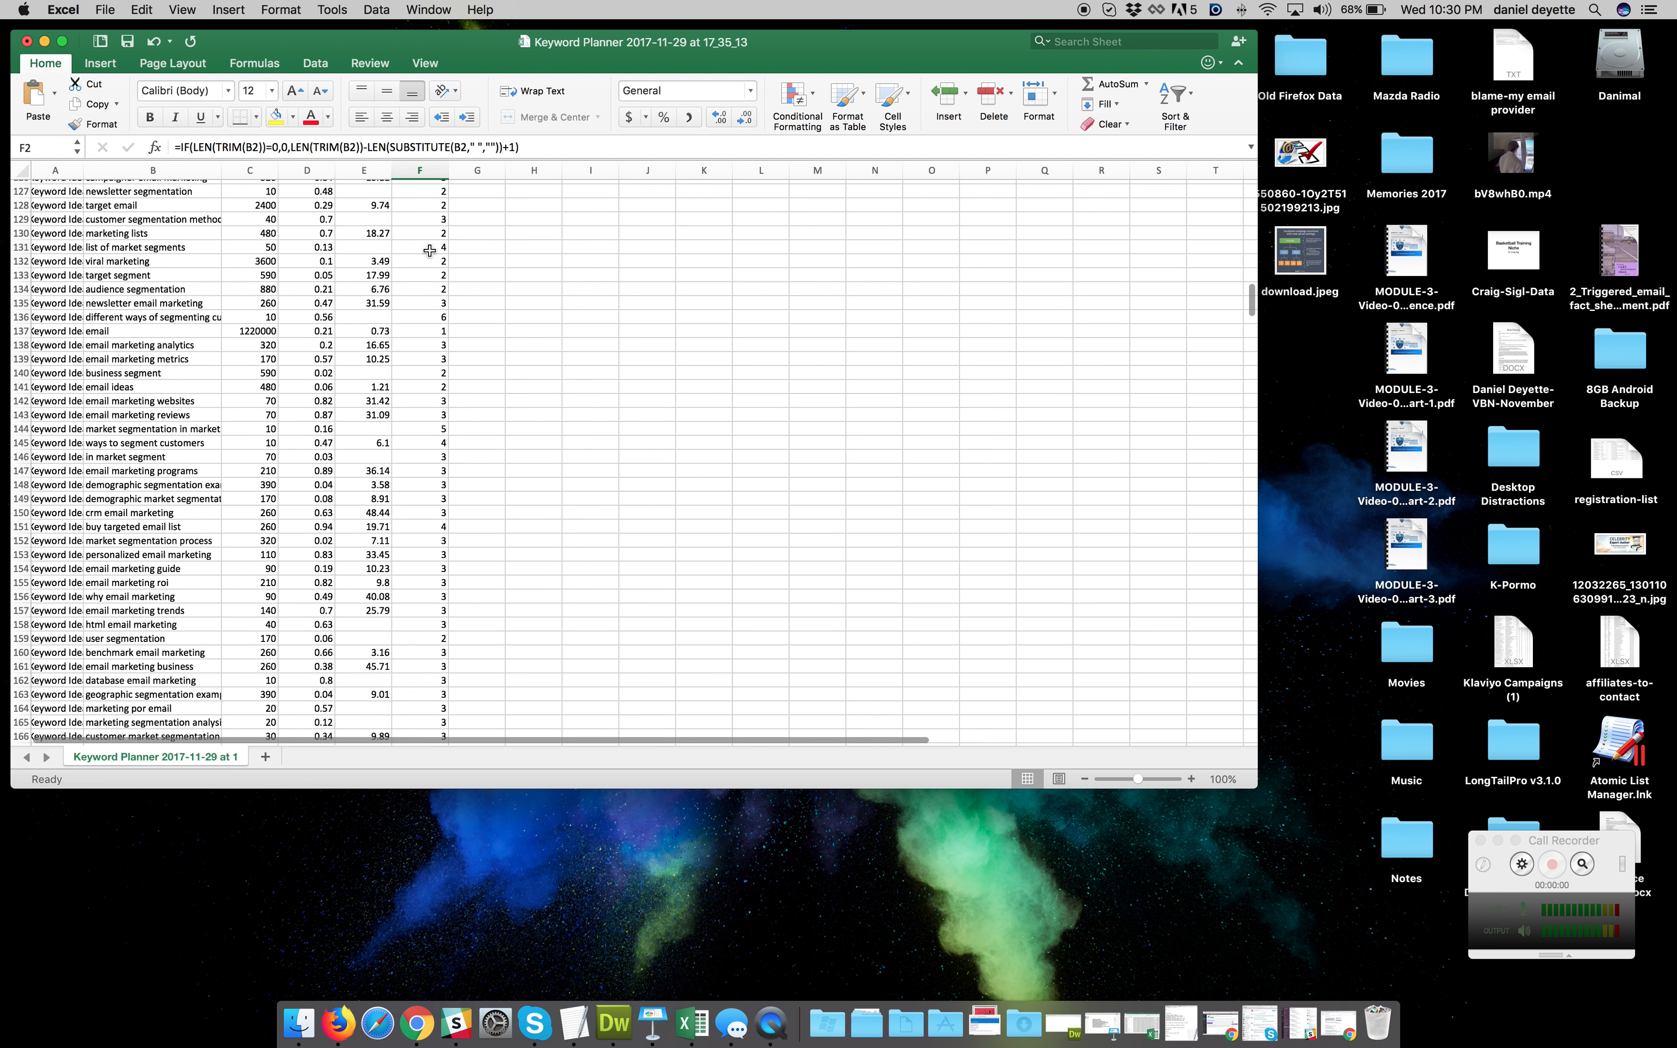
{"action": "scroll", "coordinate": [429, 253], "scroll_direction": "down", "scroll_amount": 20}
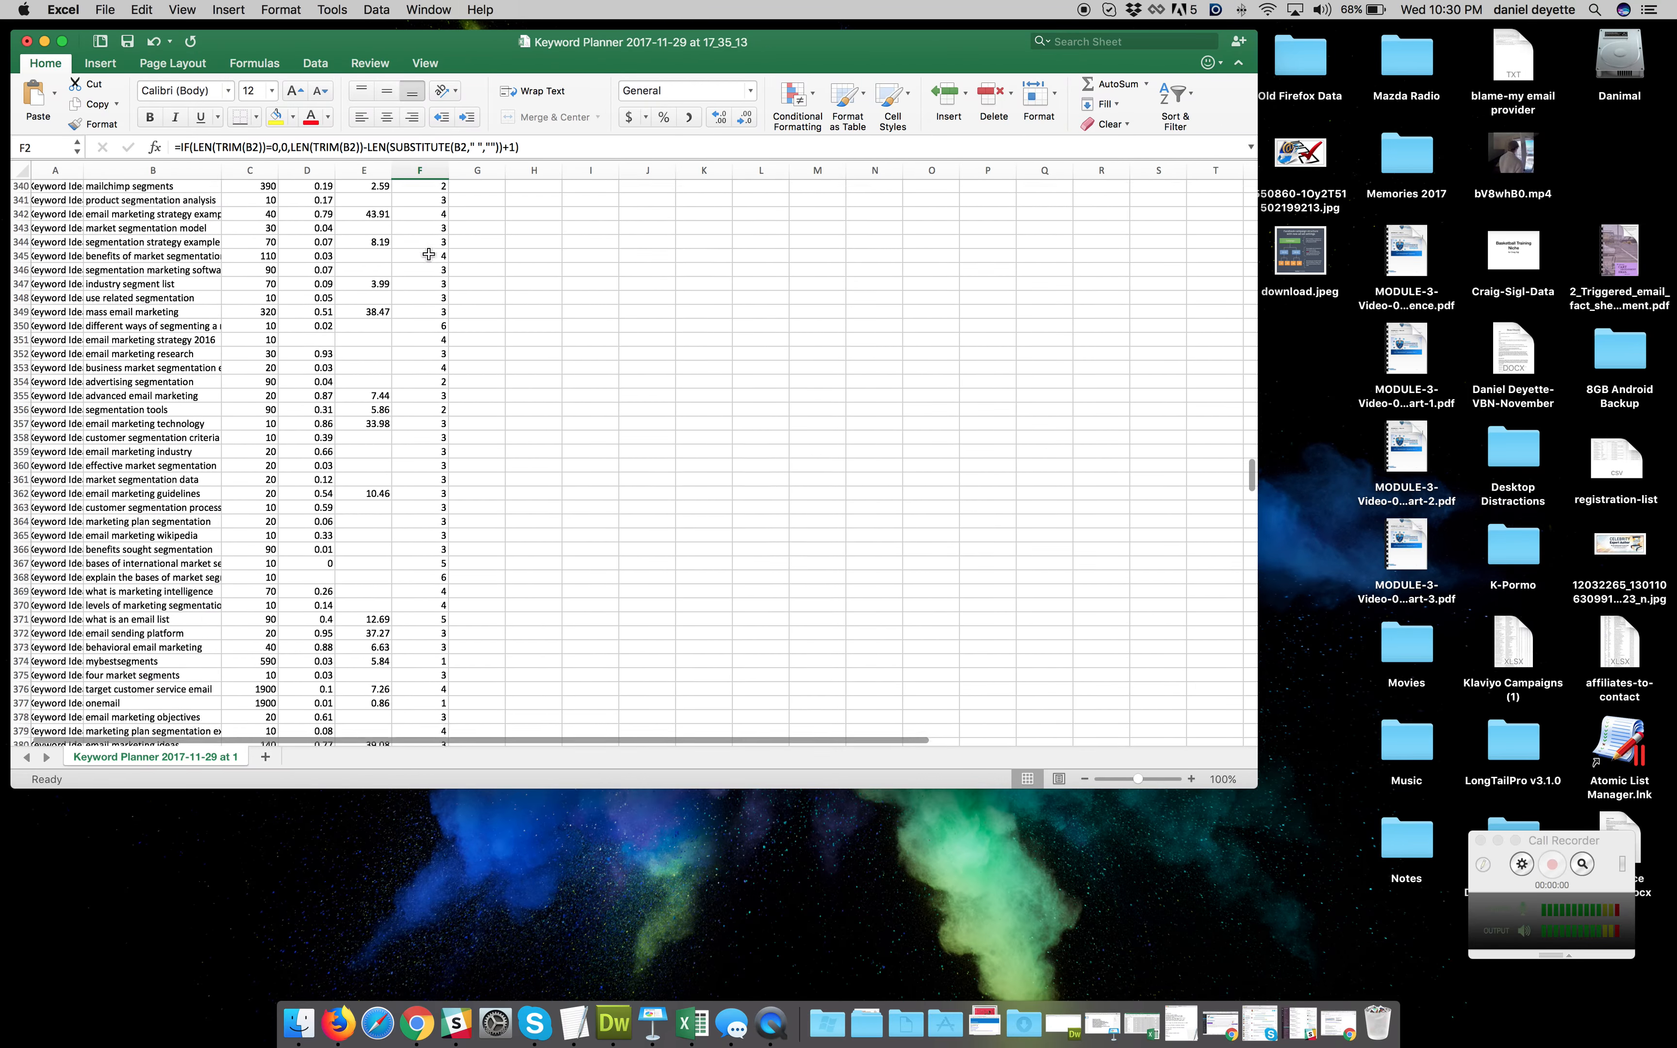
{"action": "scroll", "coordinate": [429, 255], "scroll_direction": "down", "scroll_amount": 20}
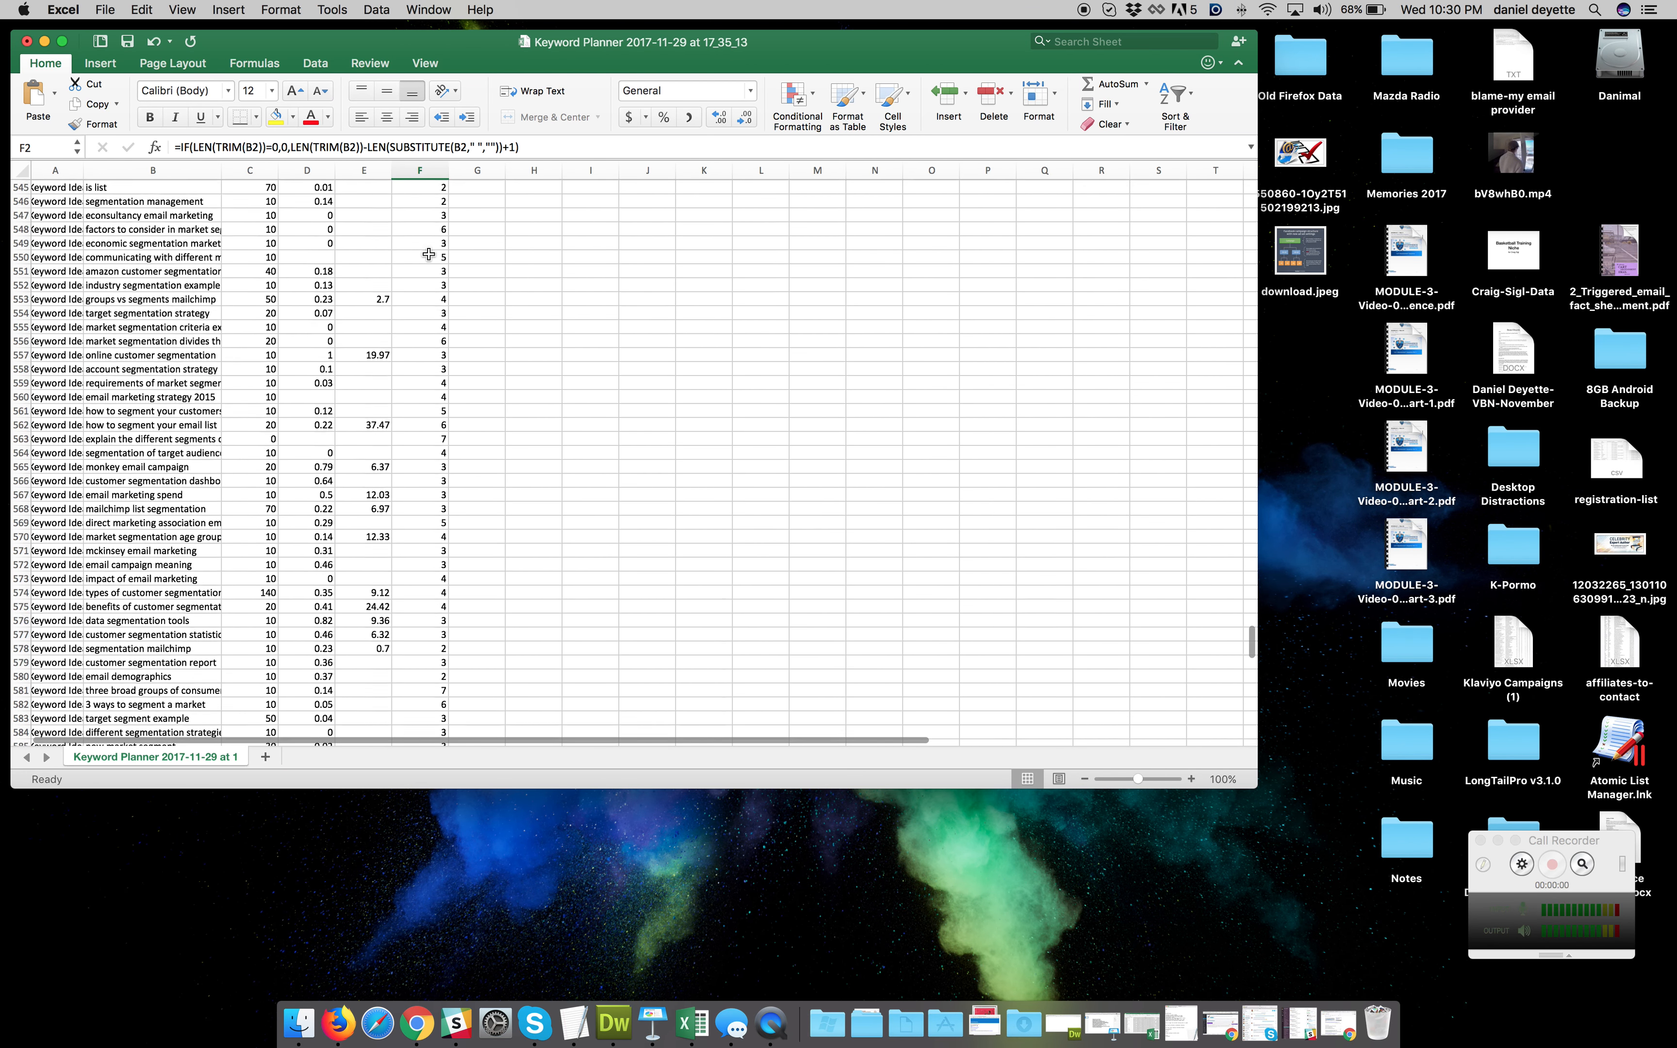
{"action": "scroll", "coordinate": [429, 254], "scroll_direction": "up", "scroll_amount": 10}
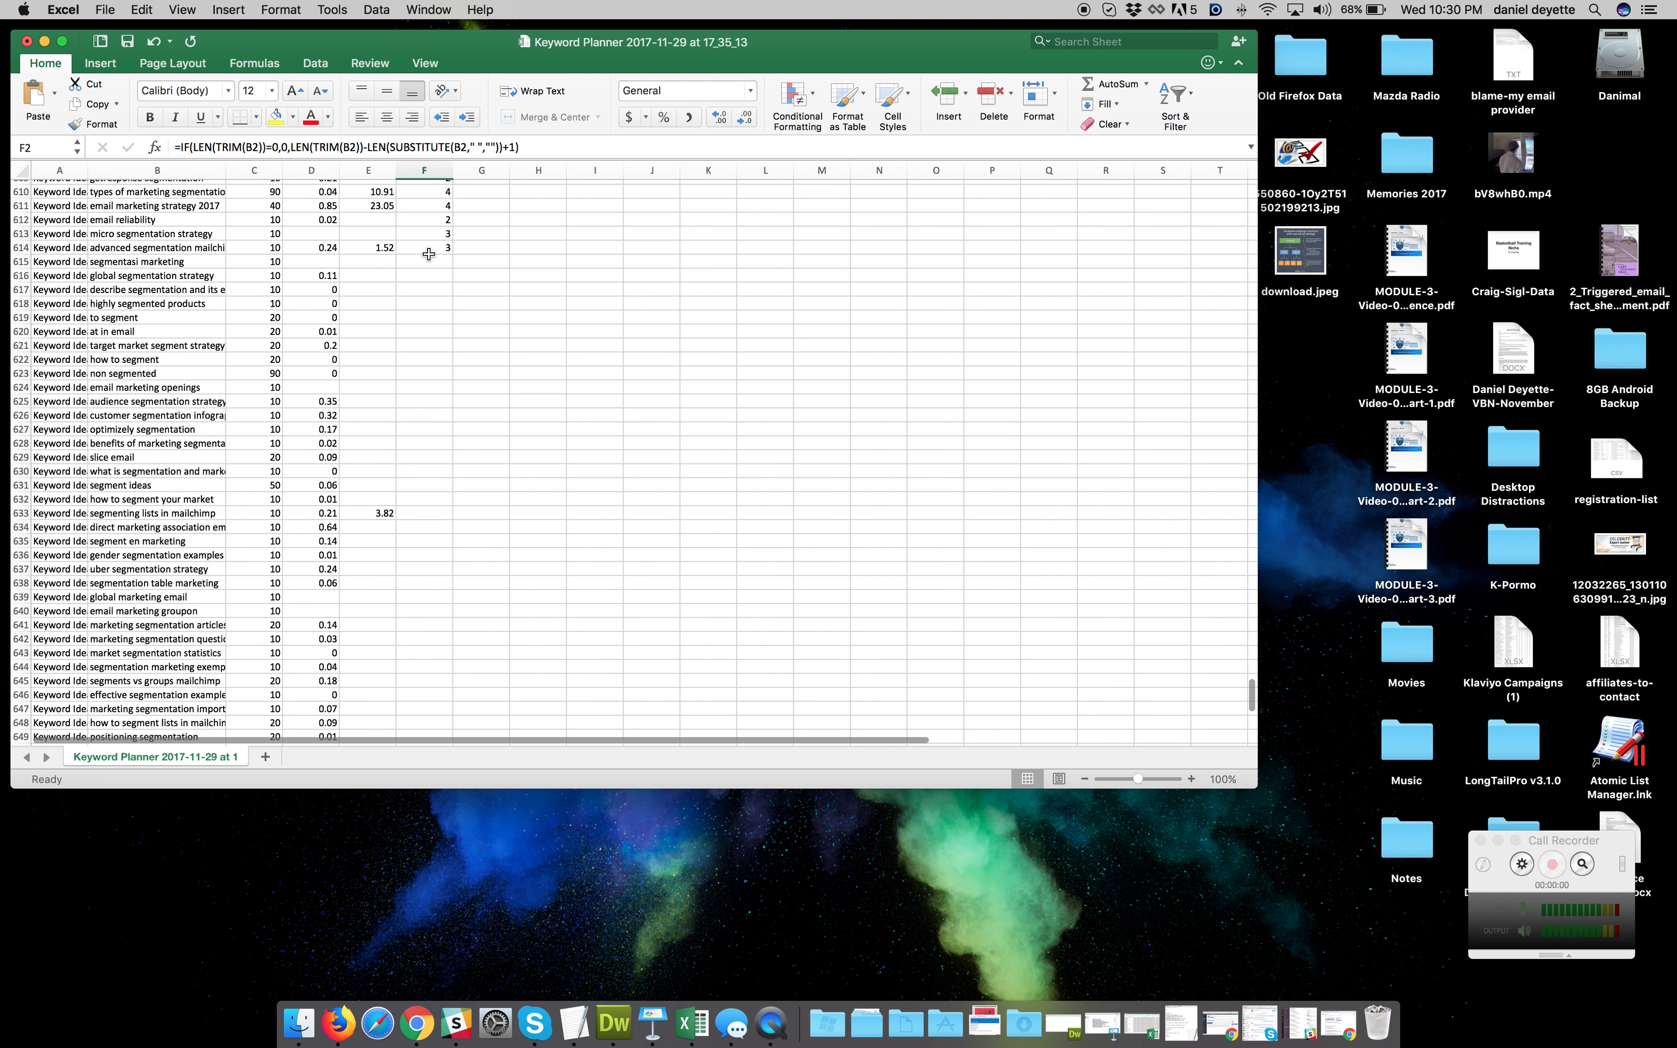
{"action": "scroll", "coordinate": [429, 255], "scroll_direction": "down", "scroll_amount": 2}
{"action": "left_click", "coordinate": [448, 246]}
{"action": "left_click_drag", "start_coordinate": [450, 248], "coordinate": [439, 721]}
{"action": "scroll", "coordinate": [442, 713], "scroll_direction": "down", "scroll_amount": 5}
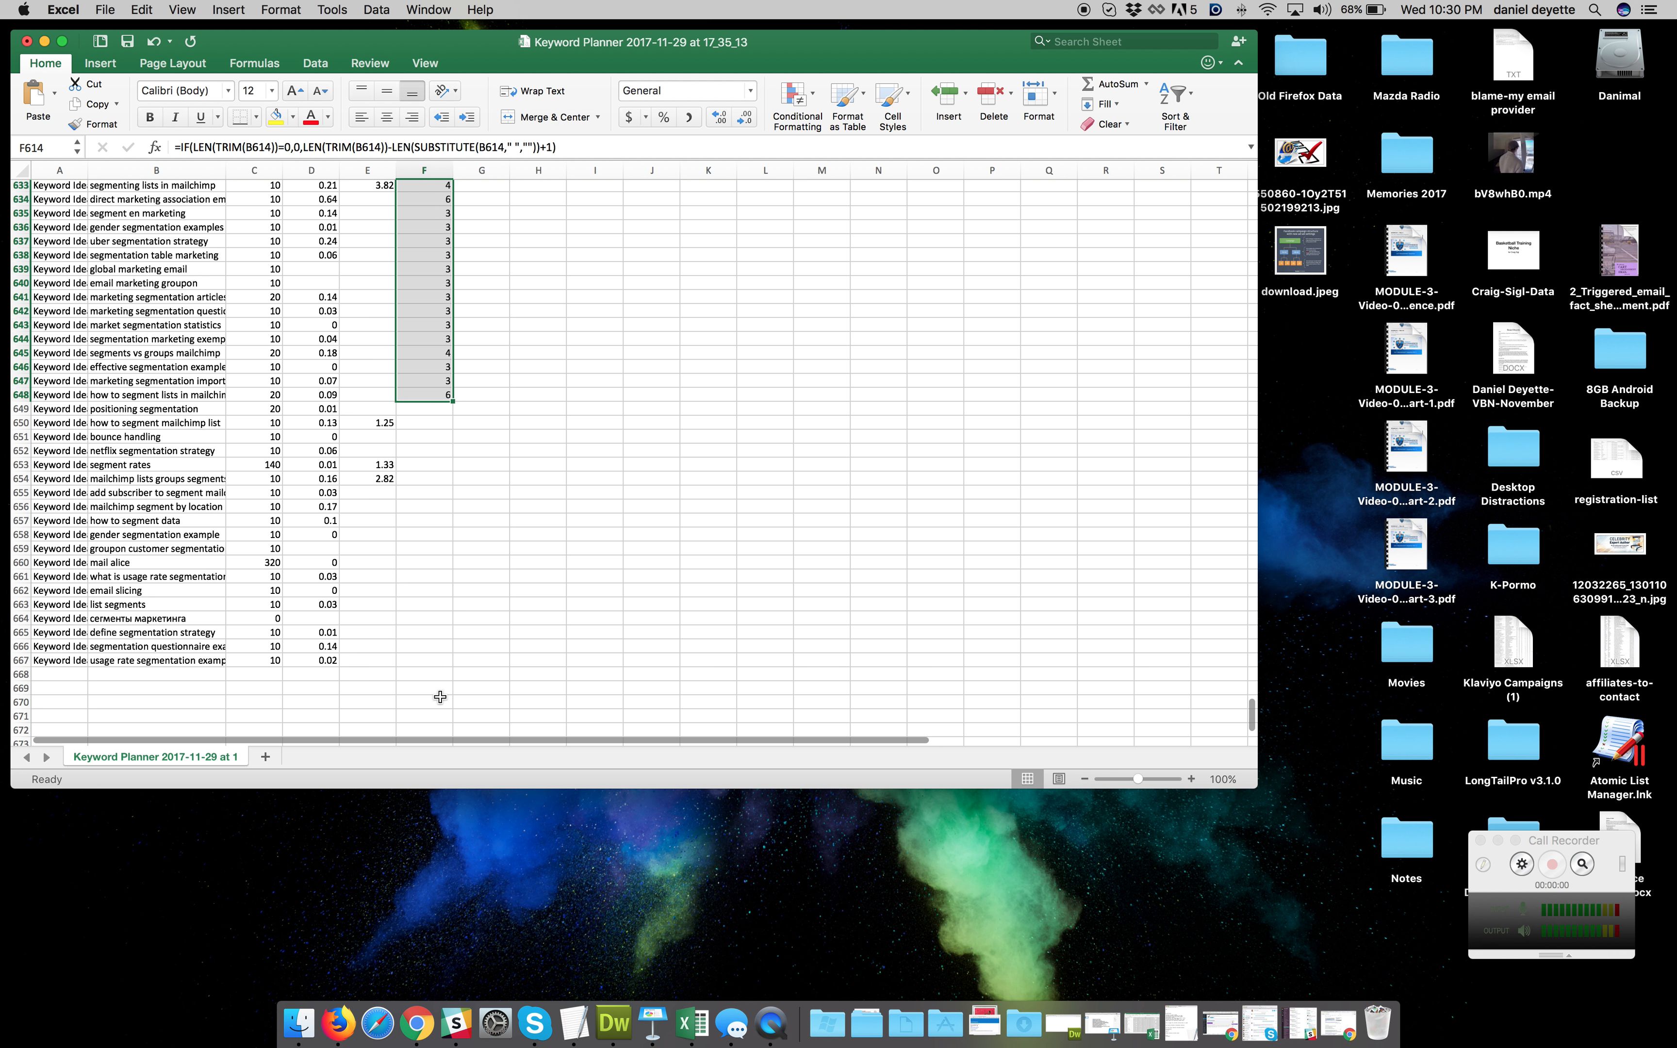
{"action": "left_click_drag", "start_coordinate": [453, 410], "coordinate": [435, 665]}
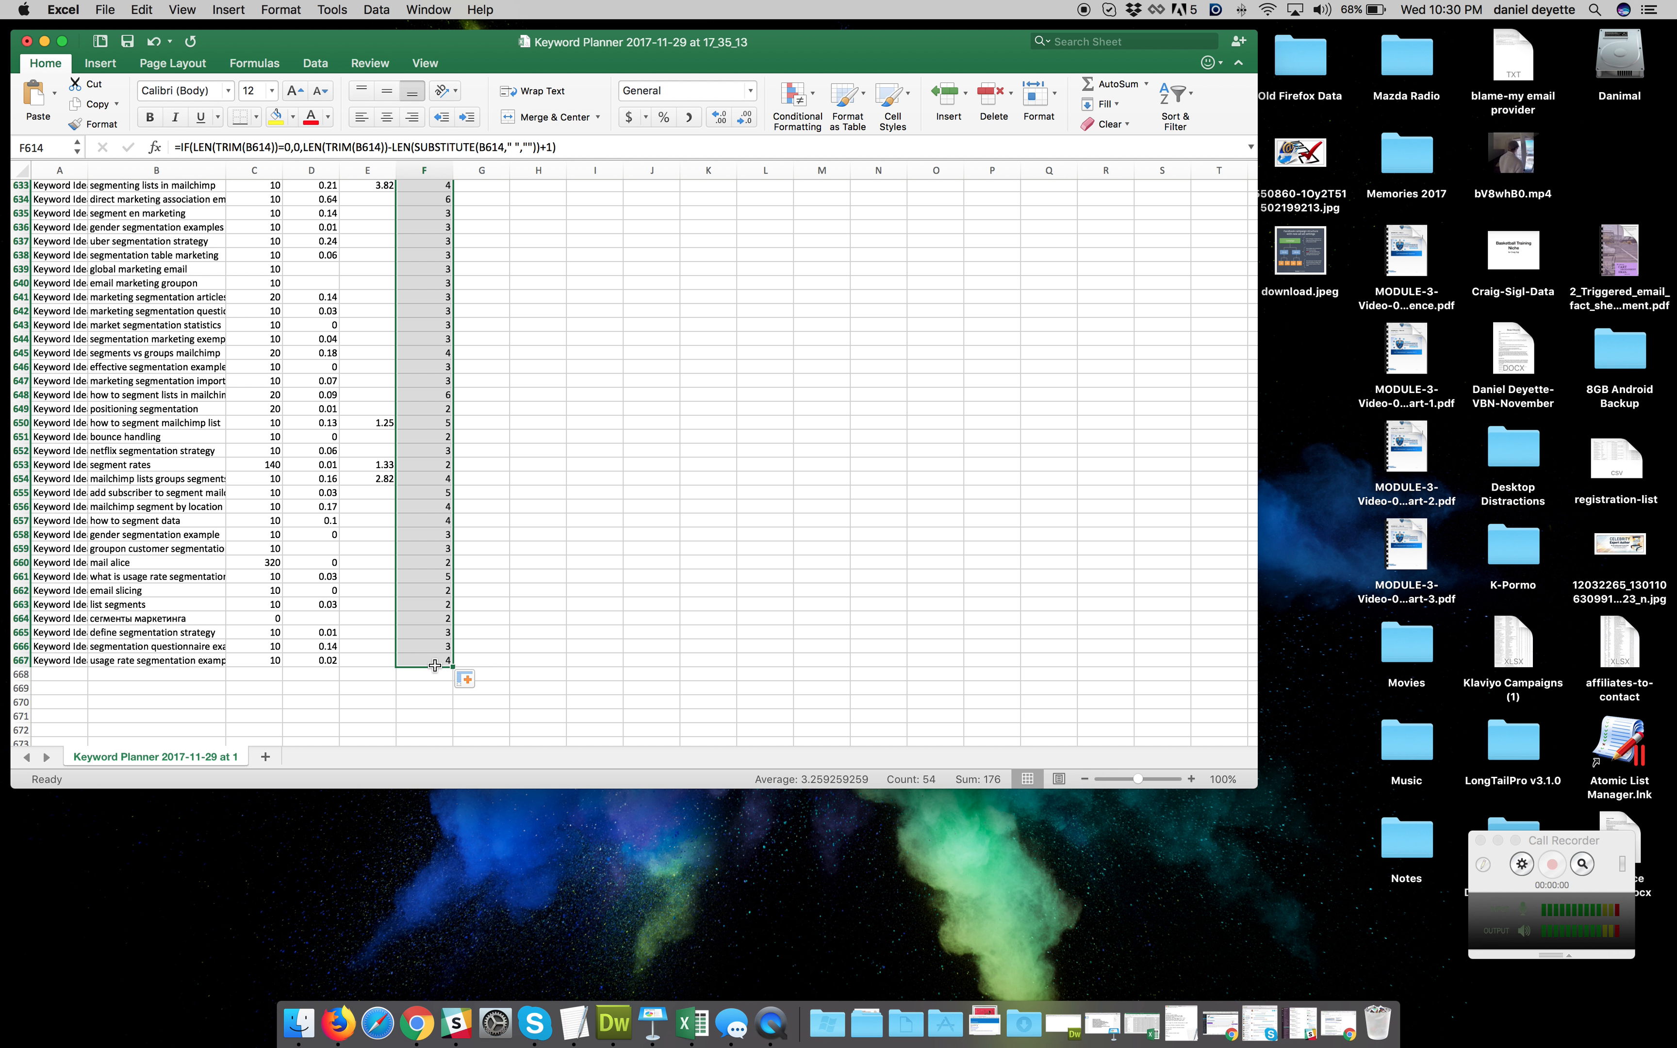
Sort the keyword sheet by the word counts in column F from largest to smallest, expanding the selection
{"action": "scroll", "coordinate": [431, 554], "scroll_direction": "up", "scroll_amount": 20}
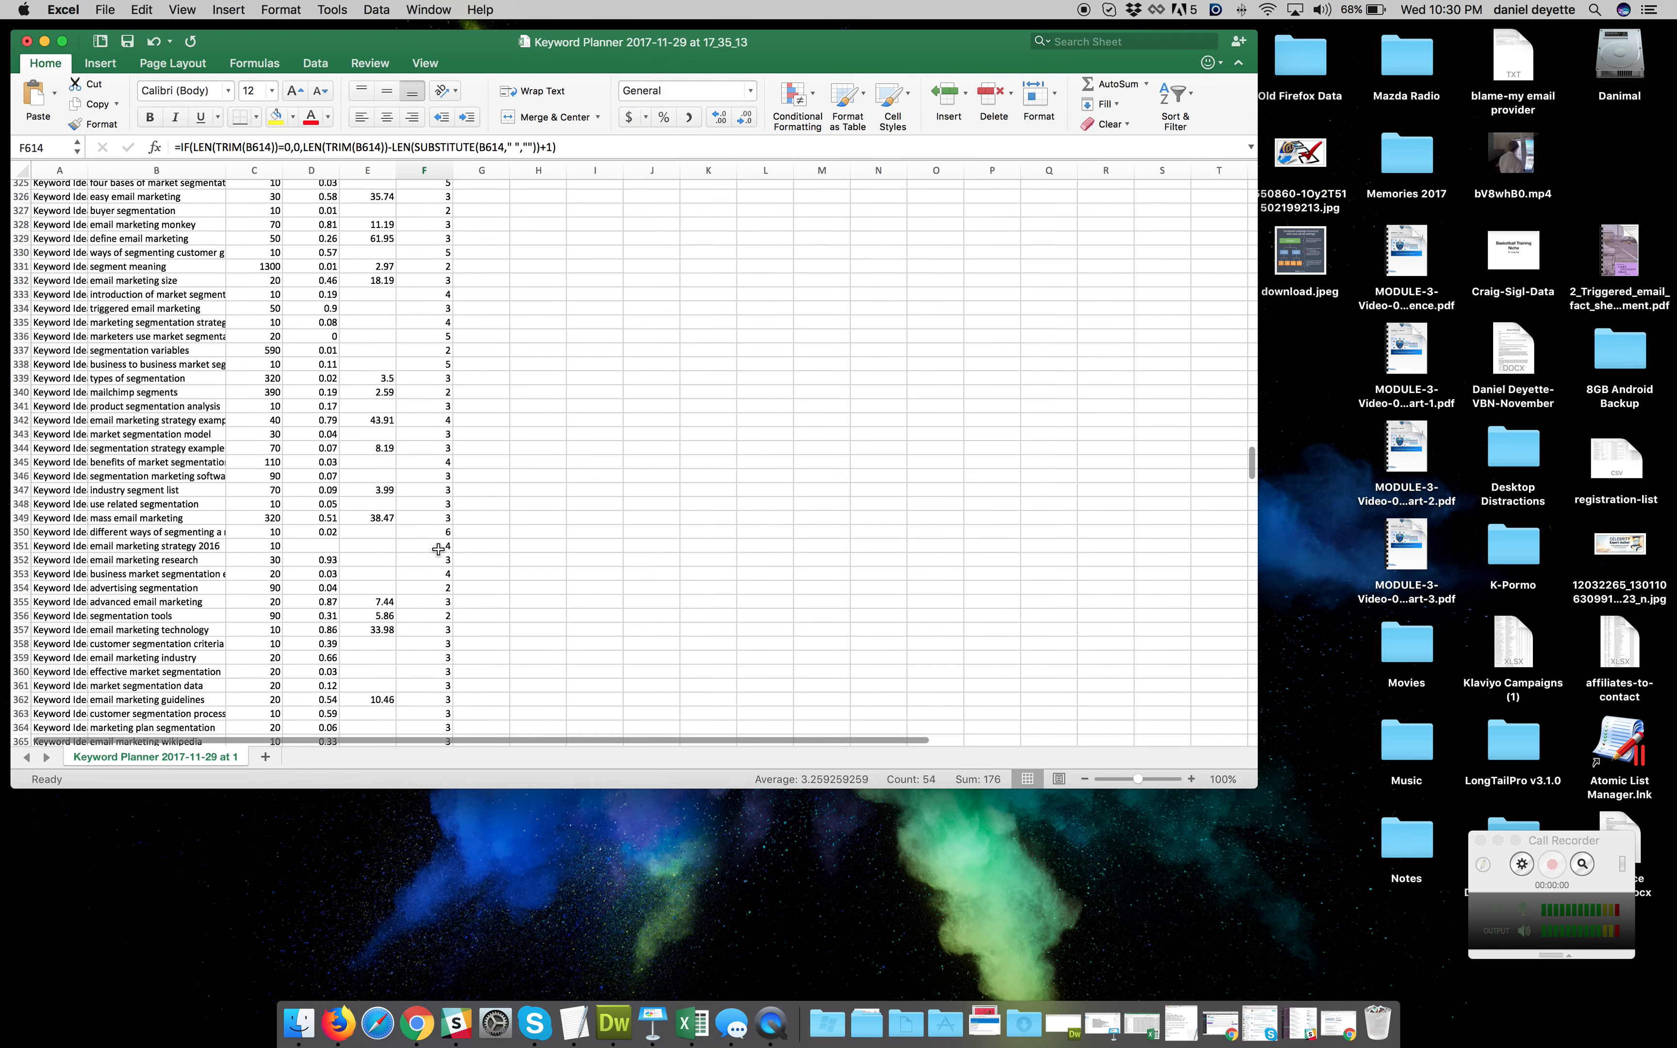
{"action": "scroll", "coordinate": [429, 522], "scroll_direction": "up", "scroll_amount": 15}
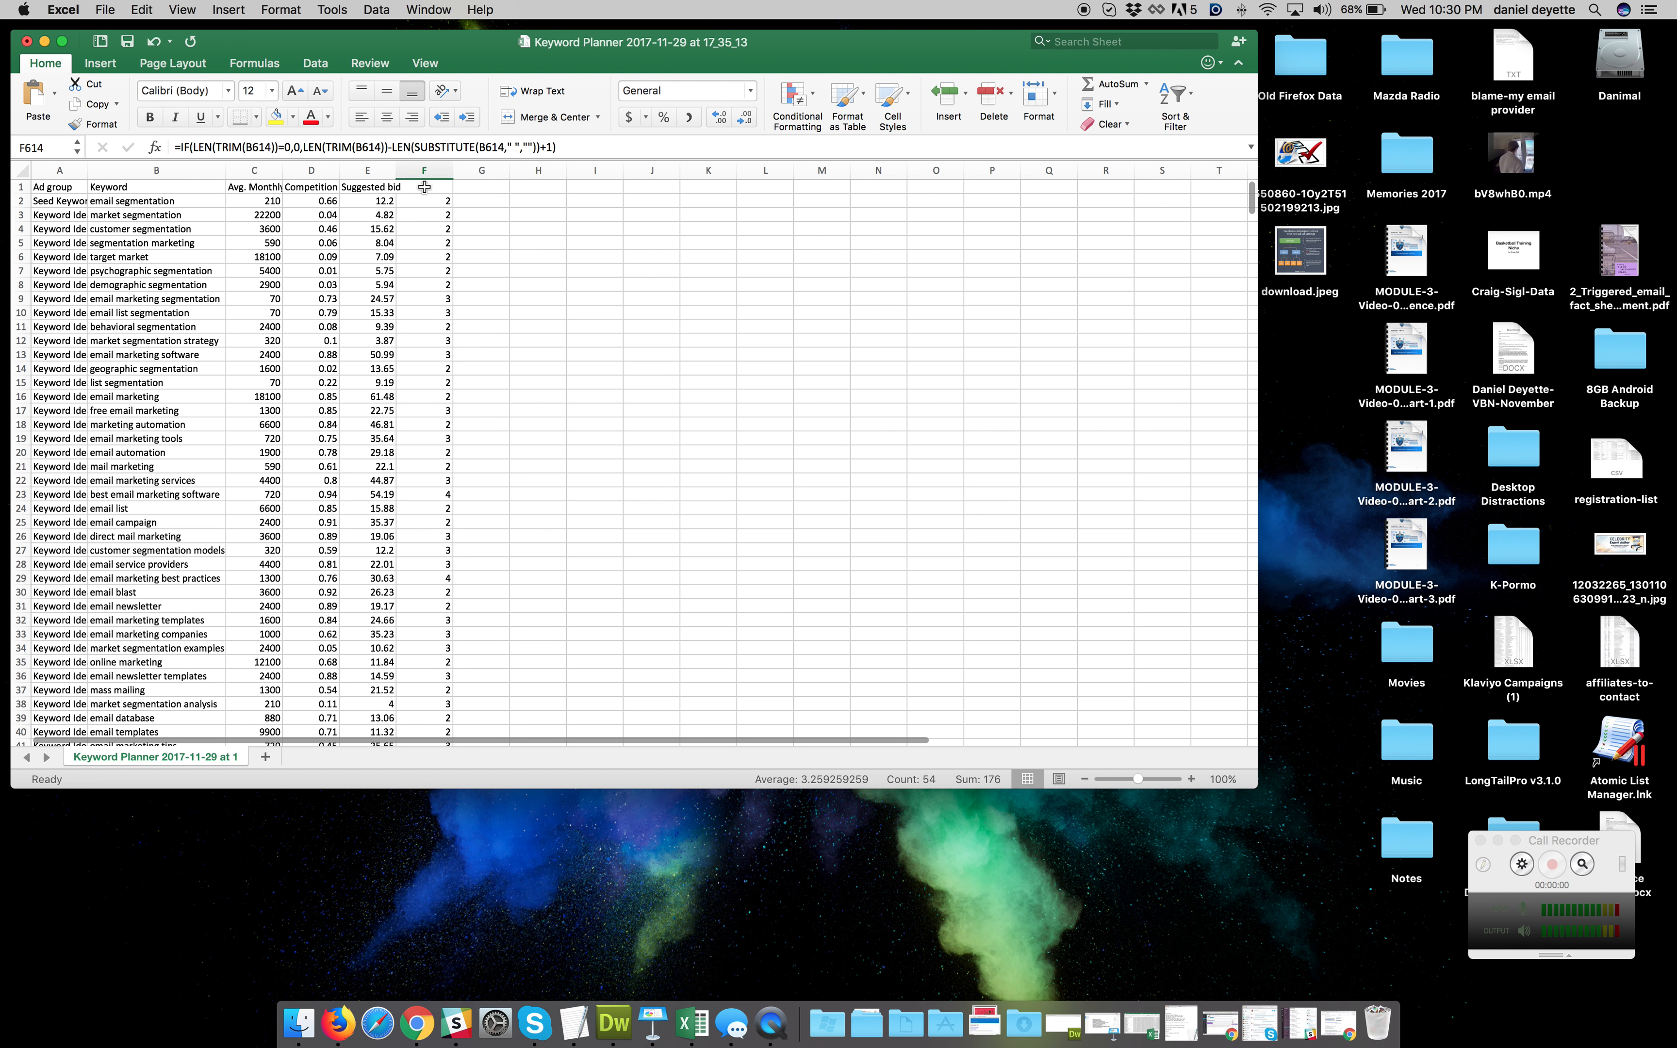
{"action": "left_click", "coordinate": [425, 170]}
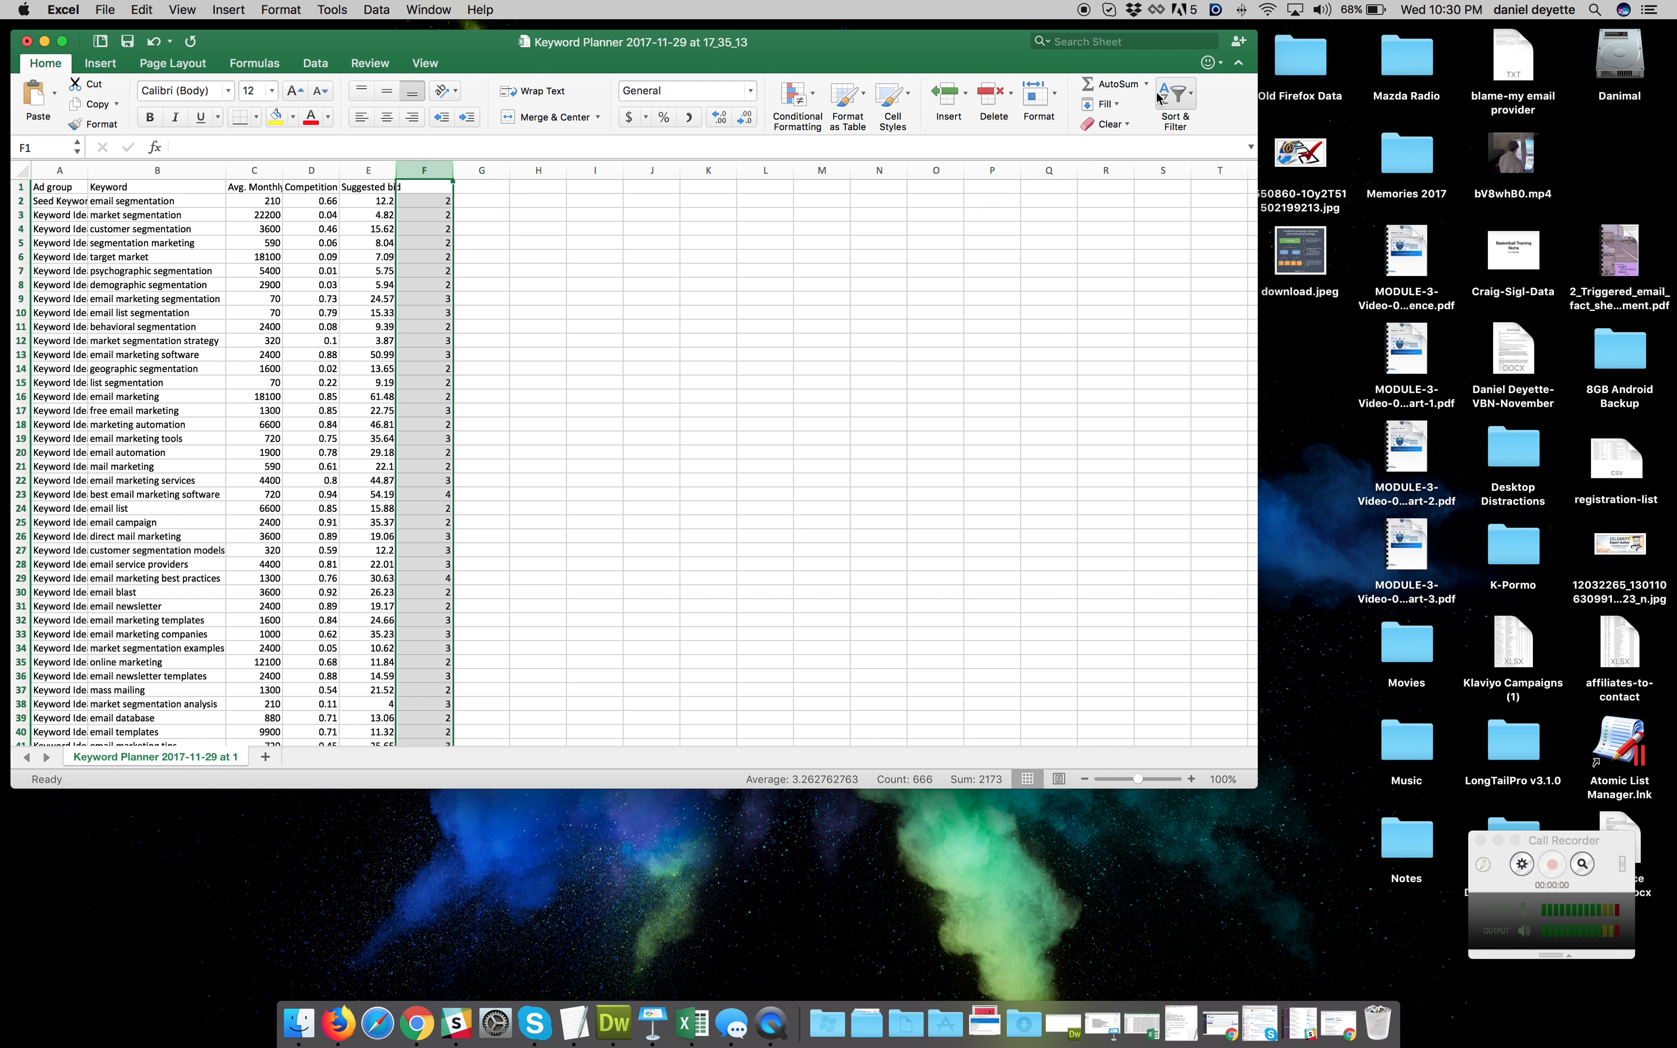
{"action": "left_click", "coordinate": [1173, 97]}
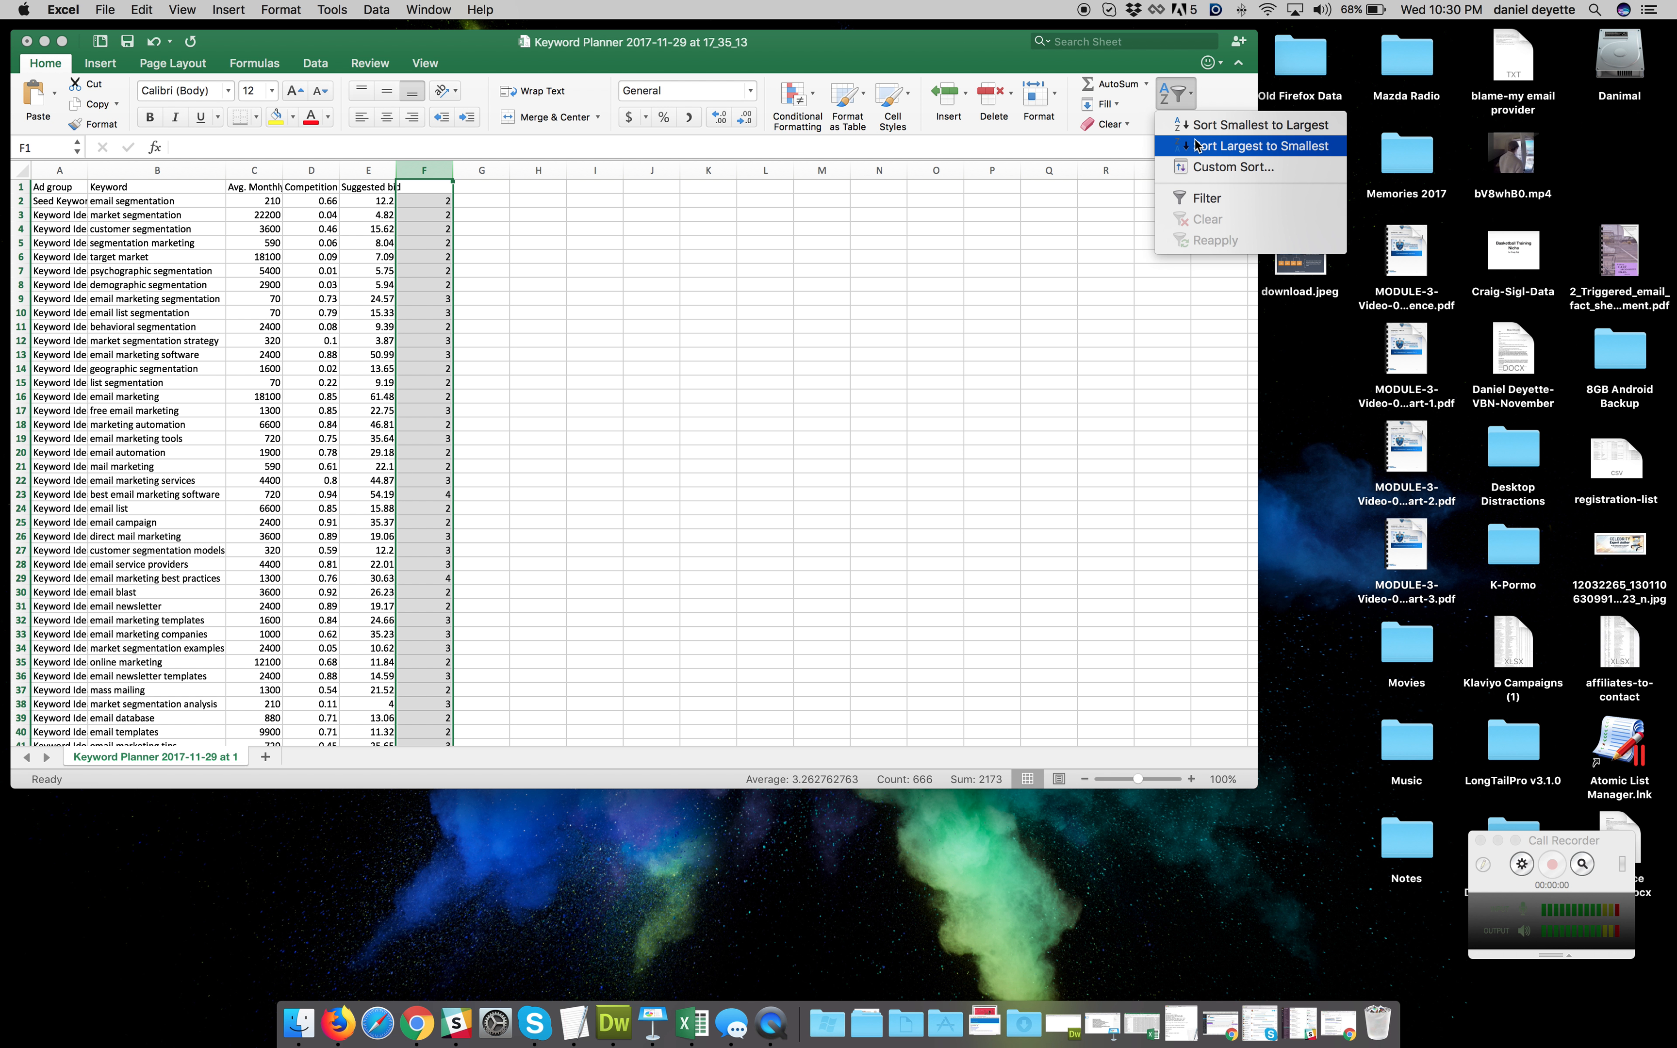
{"action": "left_click", "coordinate": [1195, 145]}
{"action": "left_click", "coordinate": [404, 501]}
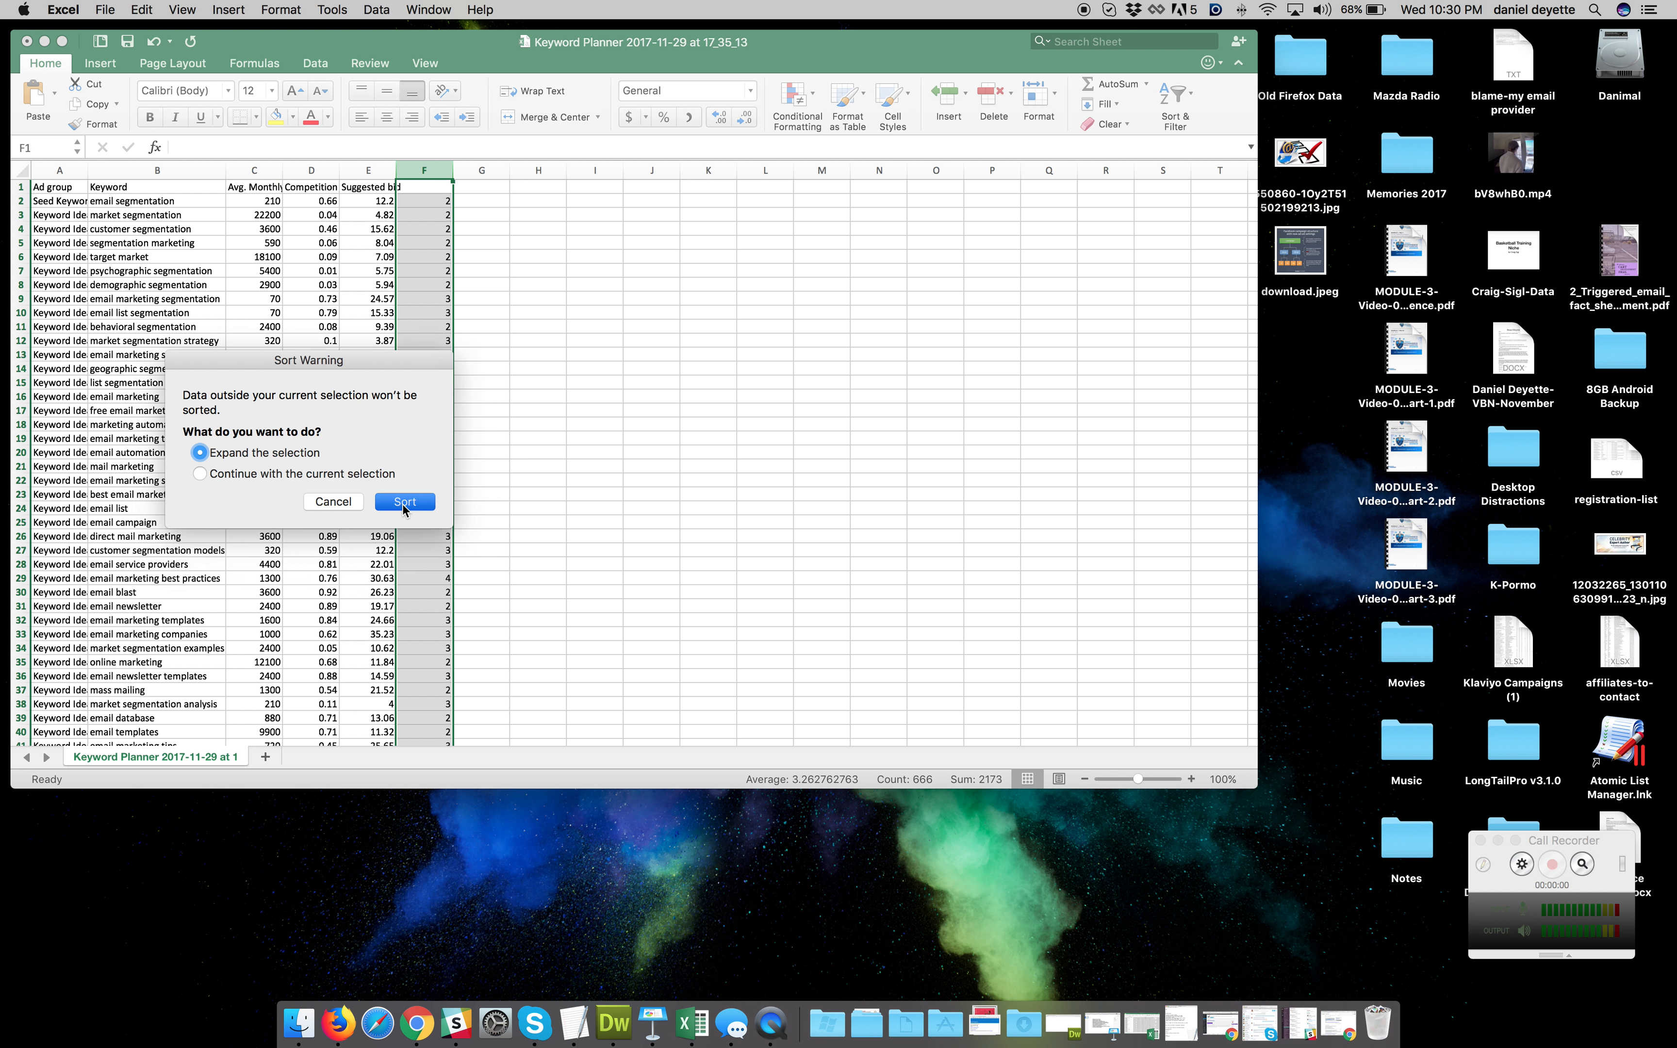
Widen the Keyword column so that the long keyword phrases fit in full
{"action": "left_click", "coordinate": [163, 201]}
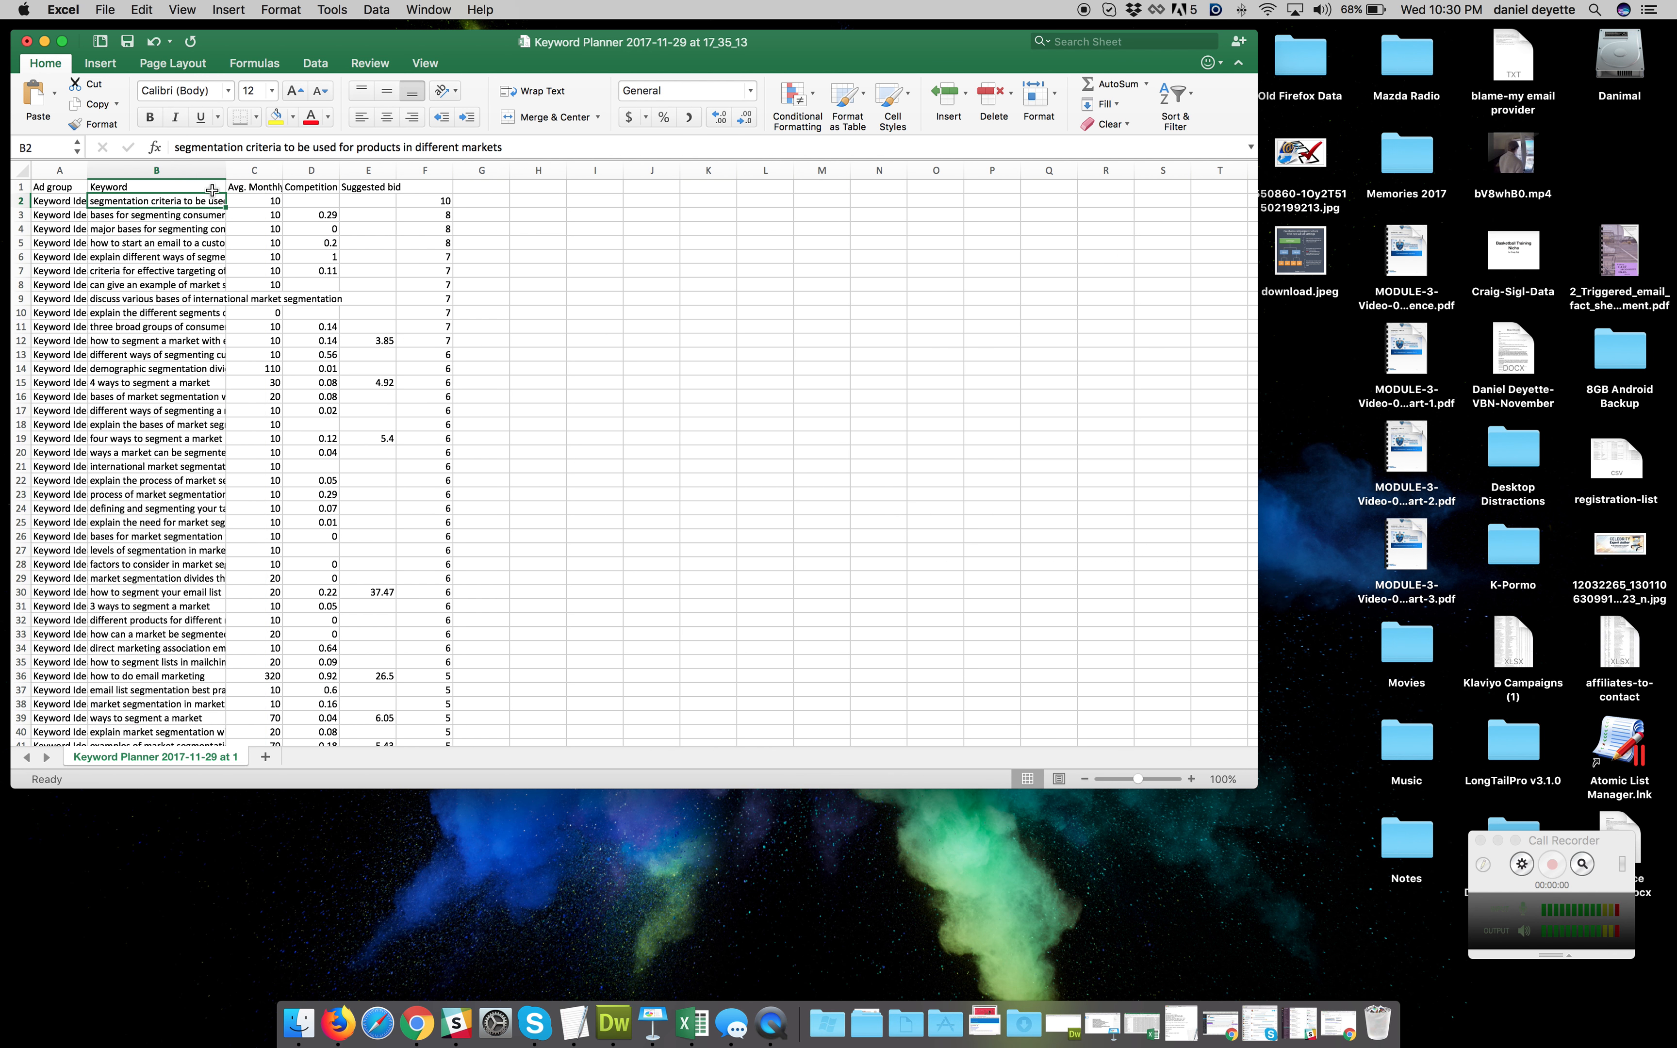
{"action": "left_click_drag", "start_coordinate": [226, 170], "coordinate": [523, 171]}
{"action": "left_click", "coordinate": [462, 200]}
Examine the longest keyword phrases in rows 2 to 16 with their word counts and average monthly searches
{"action": "left_click", "coordinate": [658, 201]}
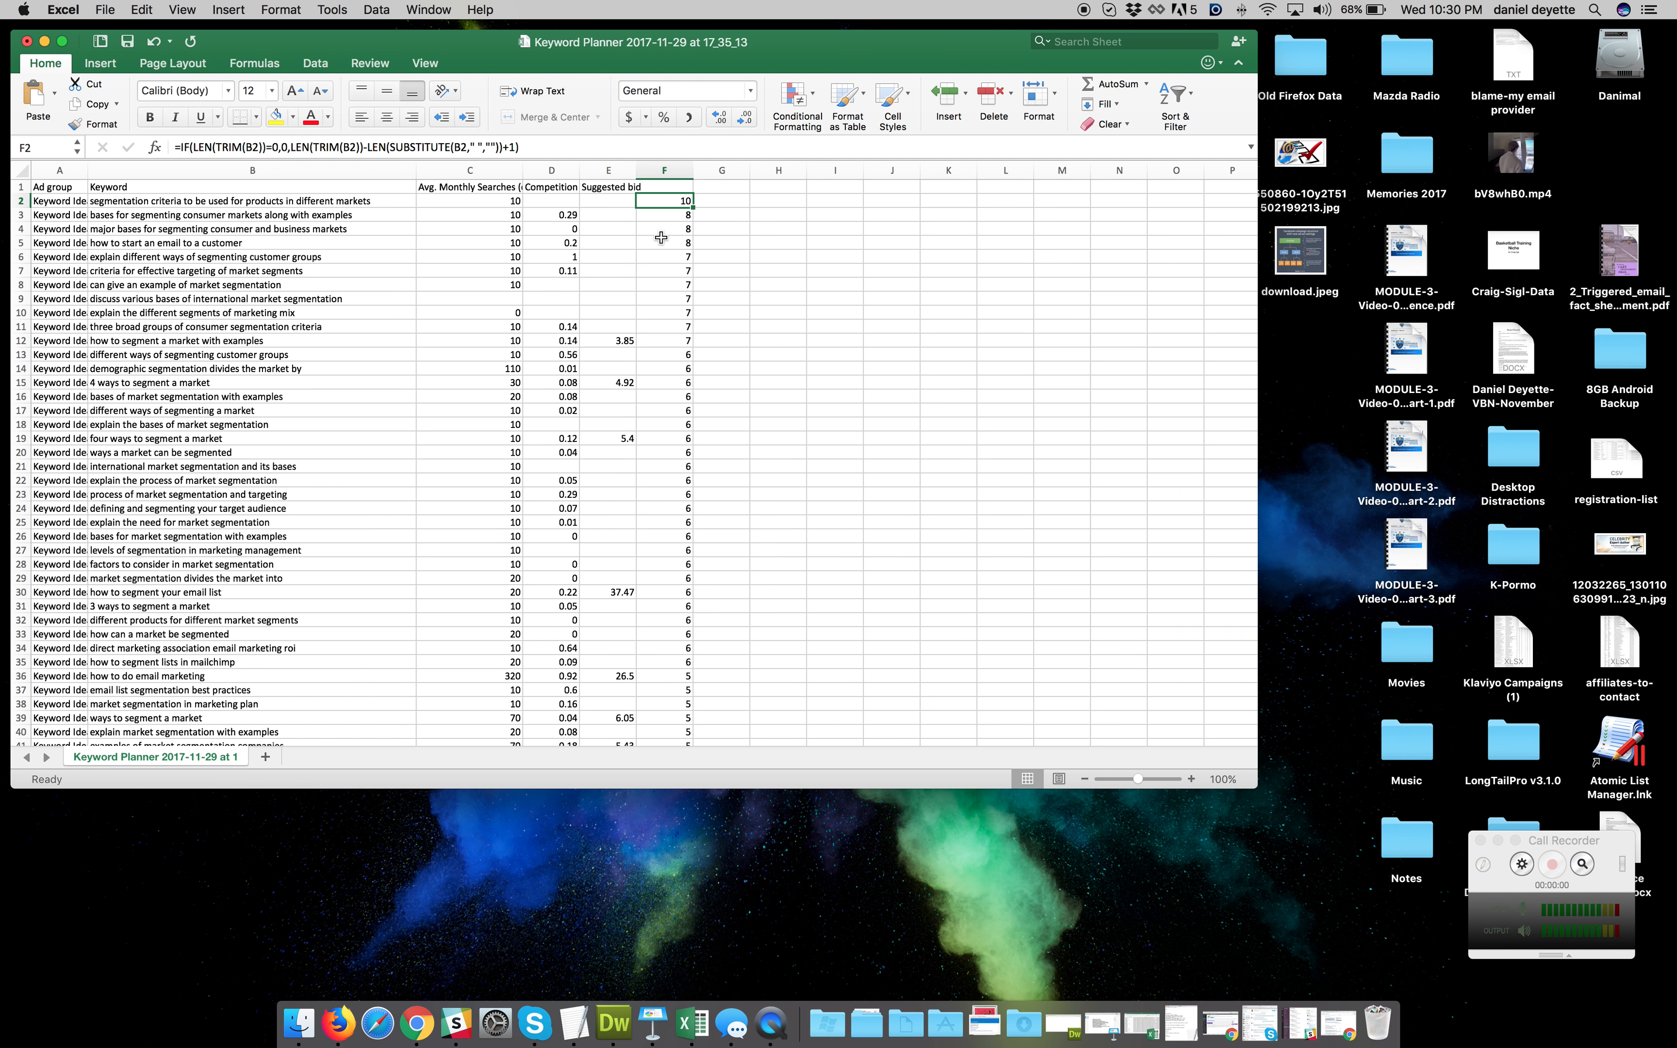
{"action": "left_click", "coordinate": [682, 219]}
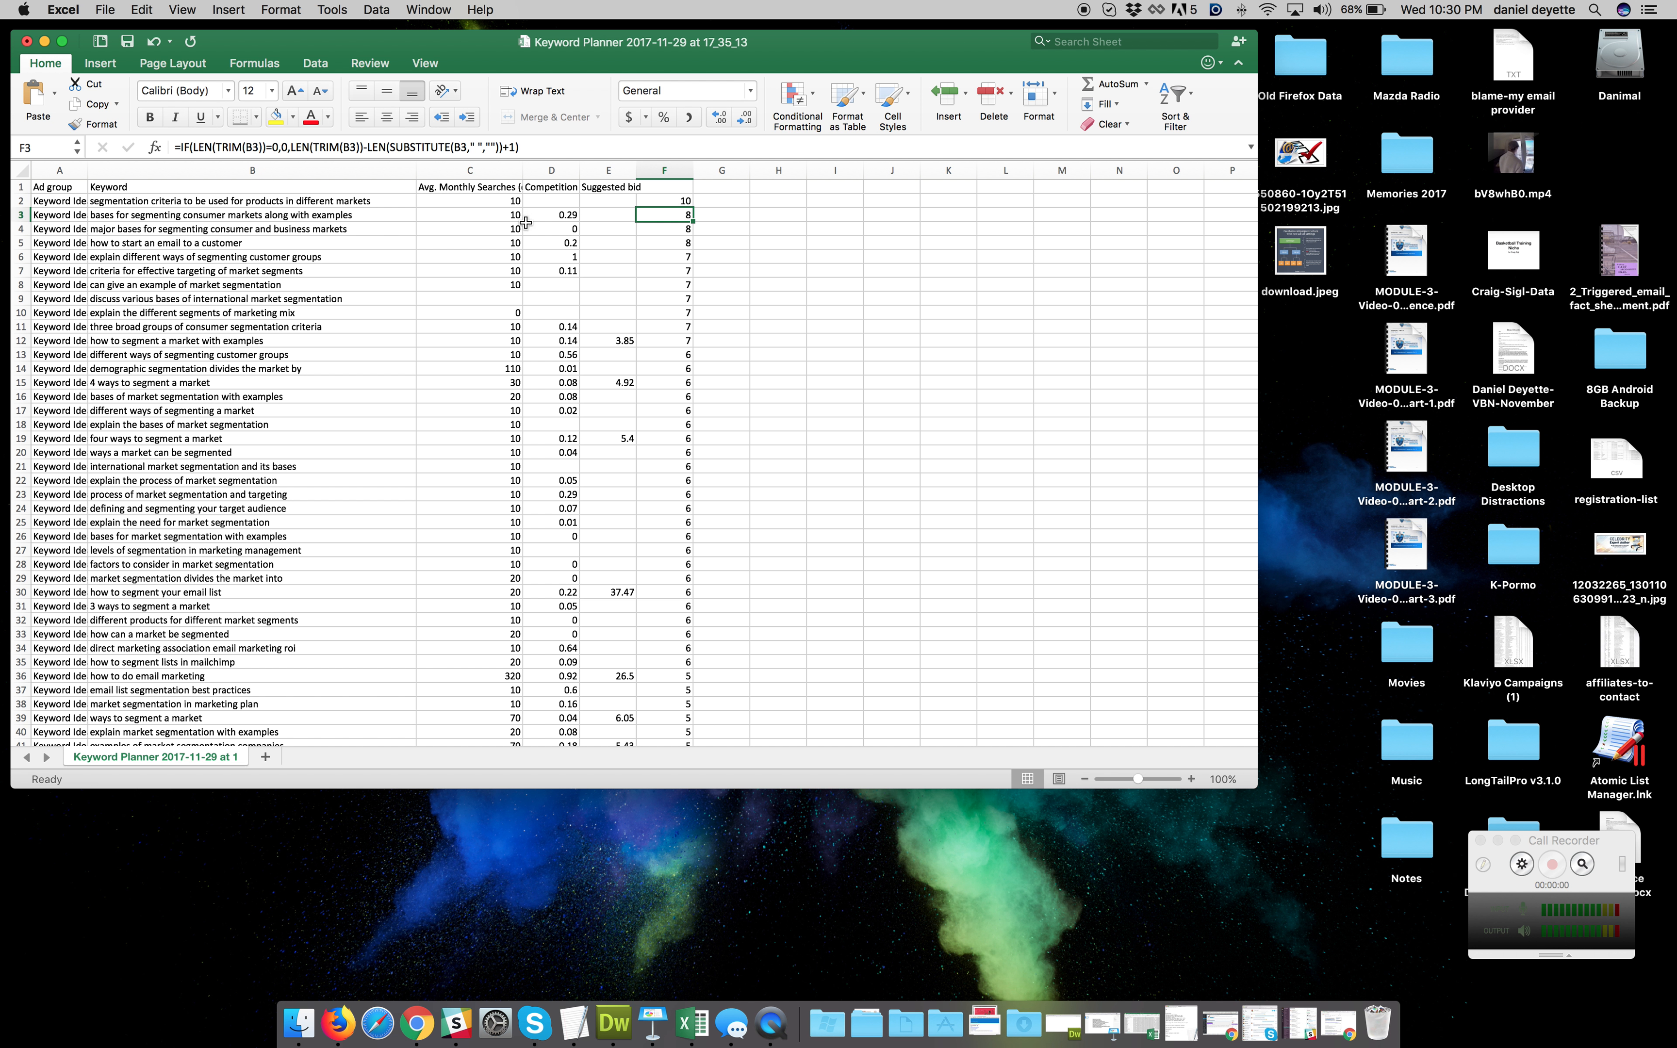
{"action": "left_click", "coordinate": [278, 225]}
{"action": "left_click", "coordinate": [275, 215]}
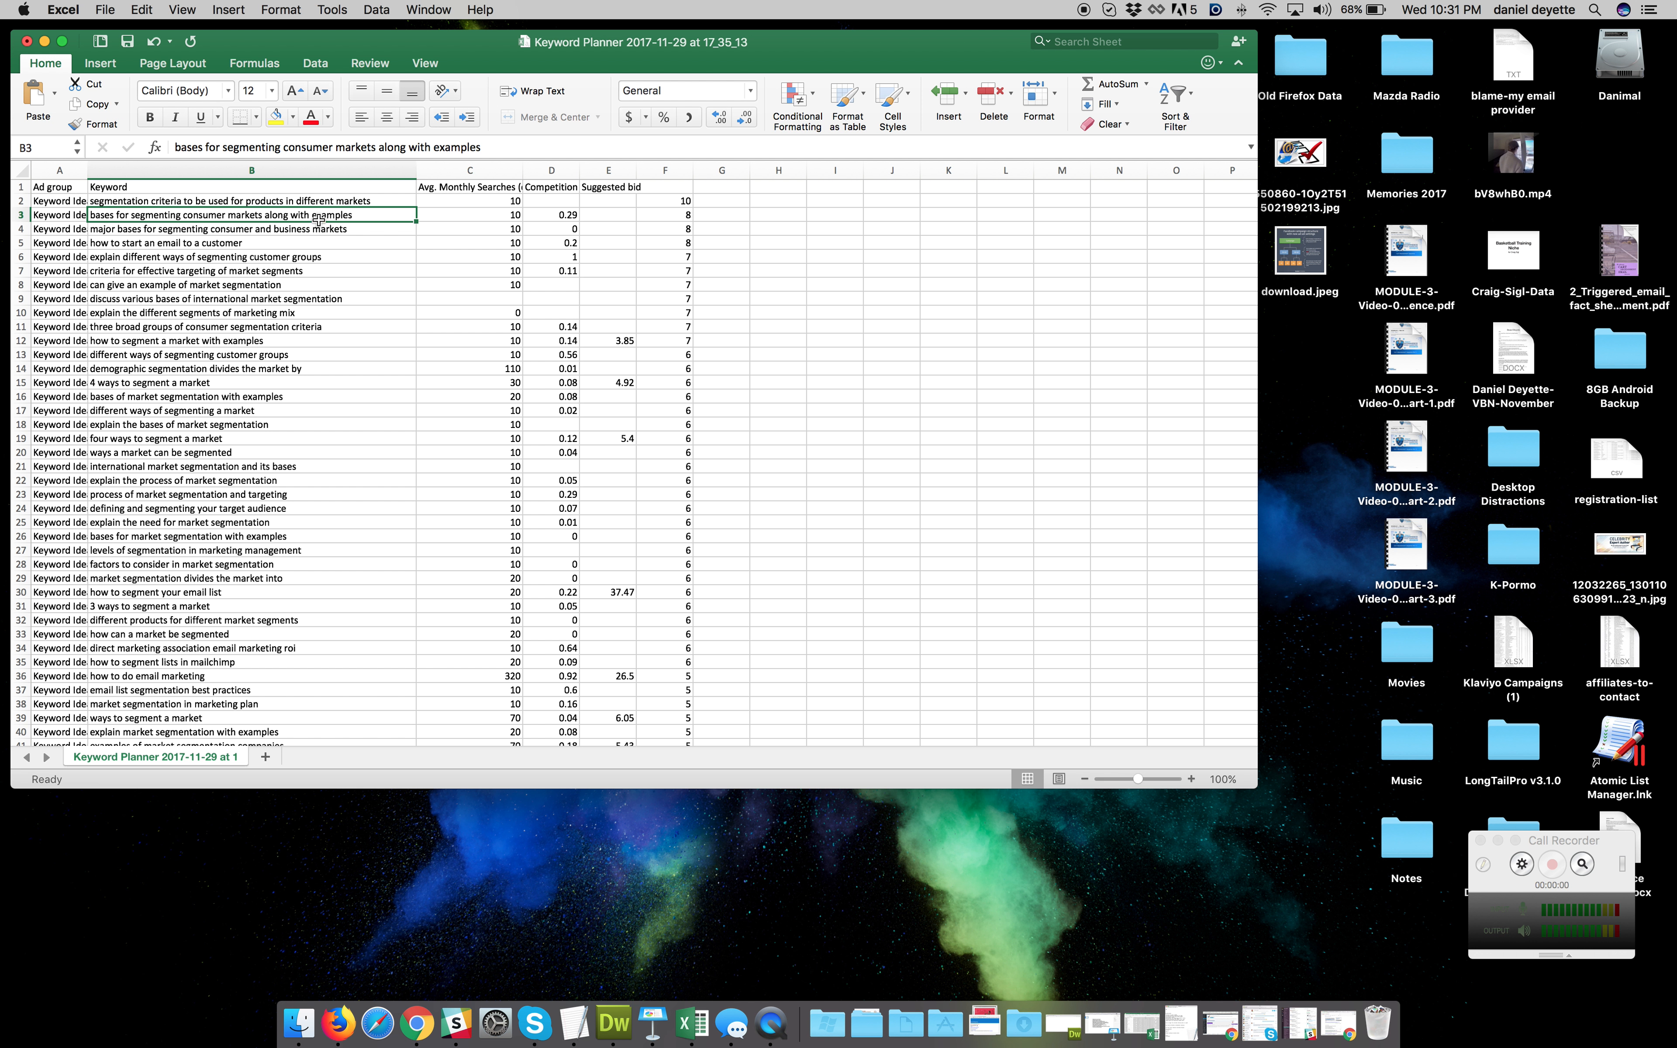
{"action": "left_click", "coordinate": [151, 232]}
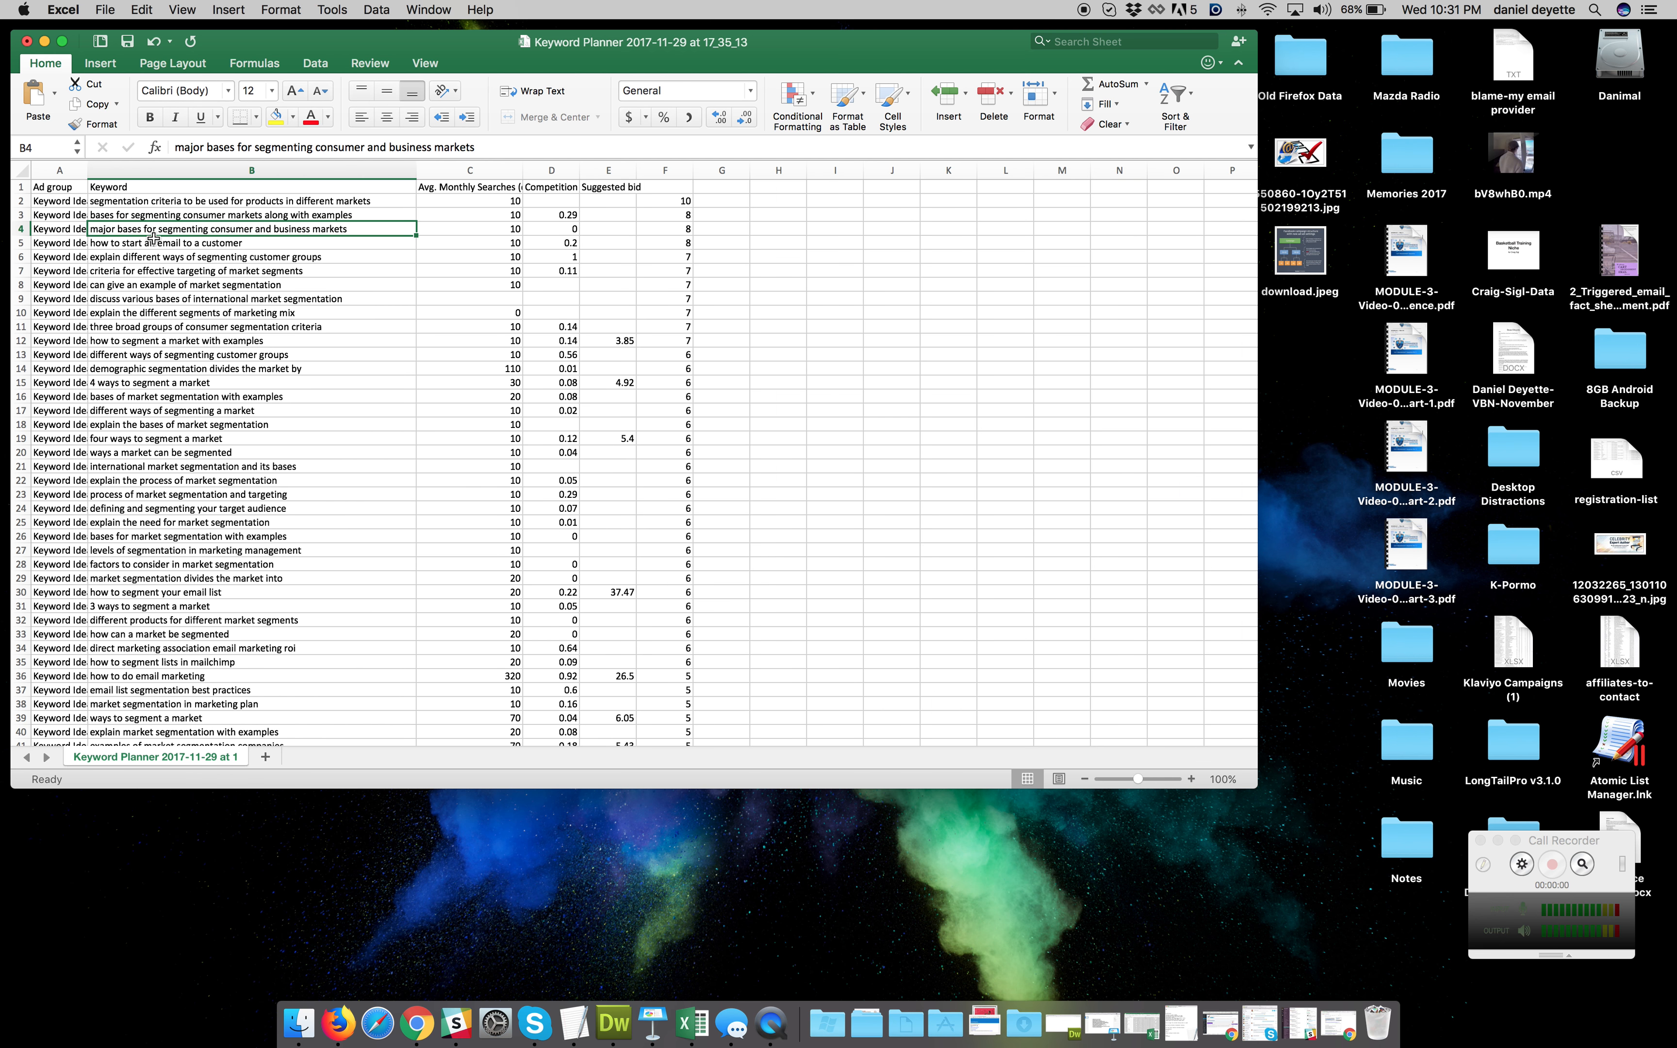
{"action": "left_click_drag", "start_coordinate": [214, 238], "coordinate": [163, 248]}
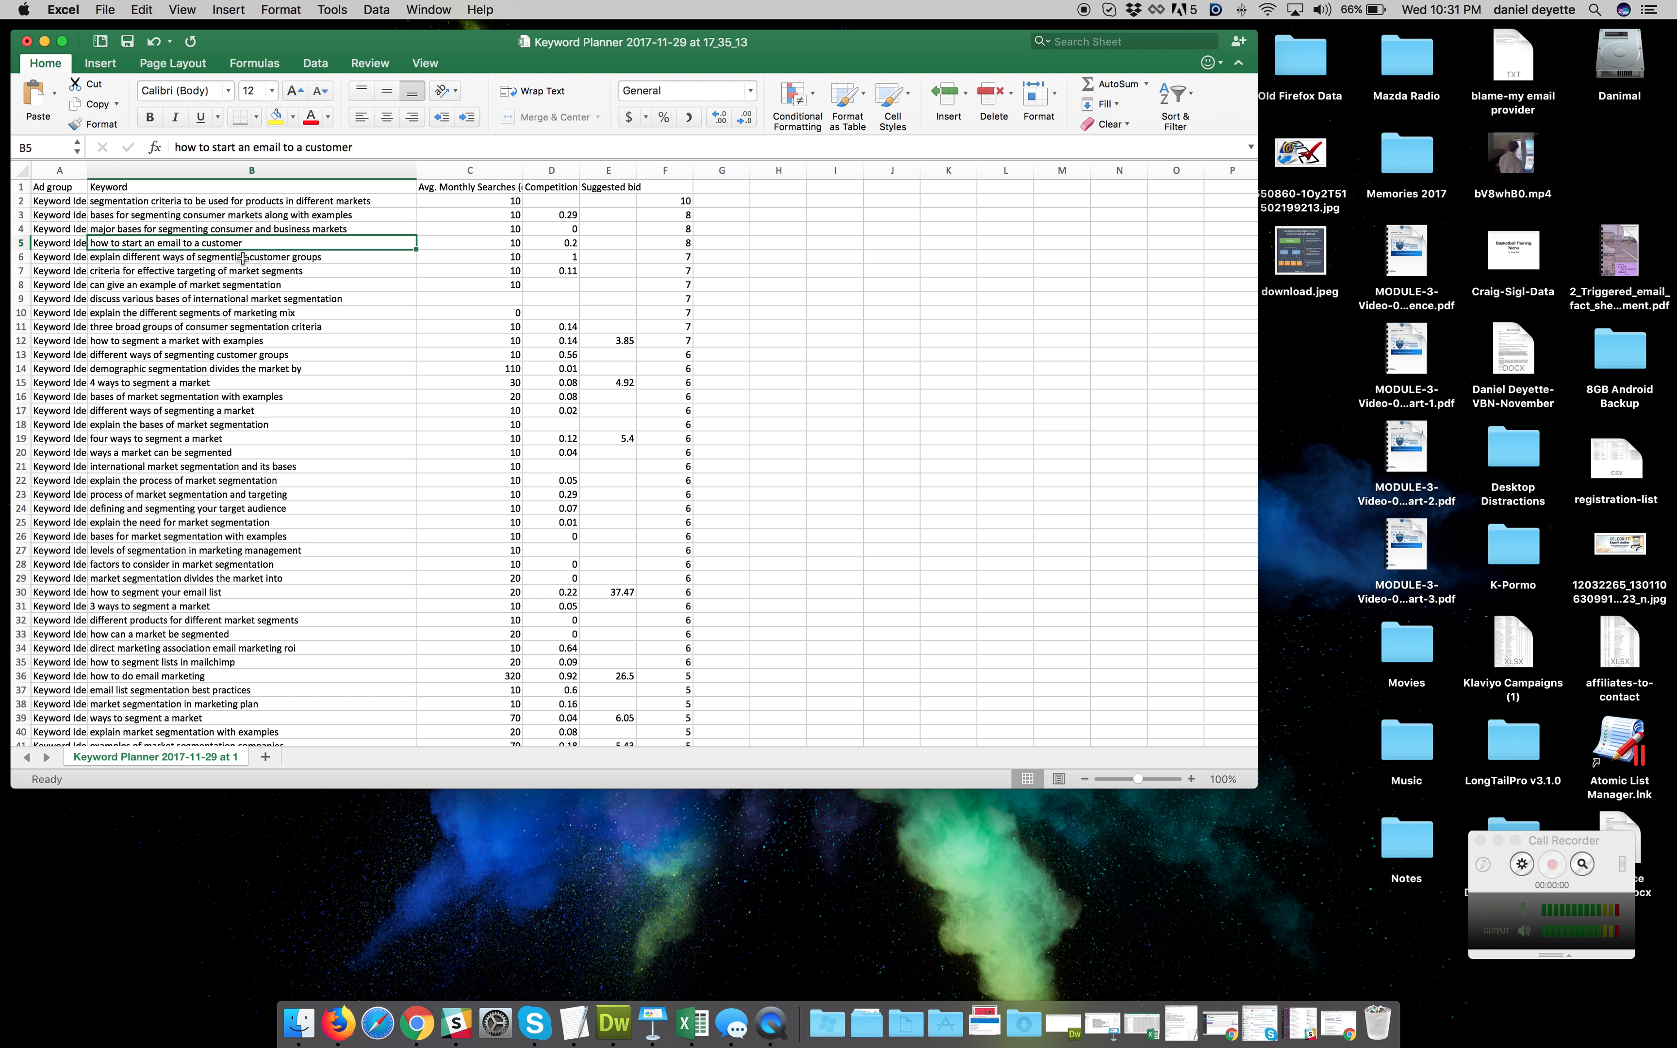
{"action": "left_click", "coordinate": [304, 254]}
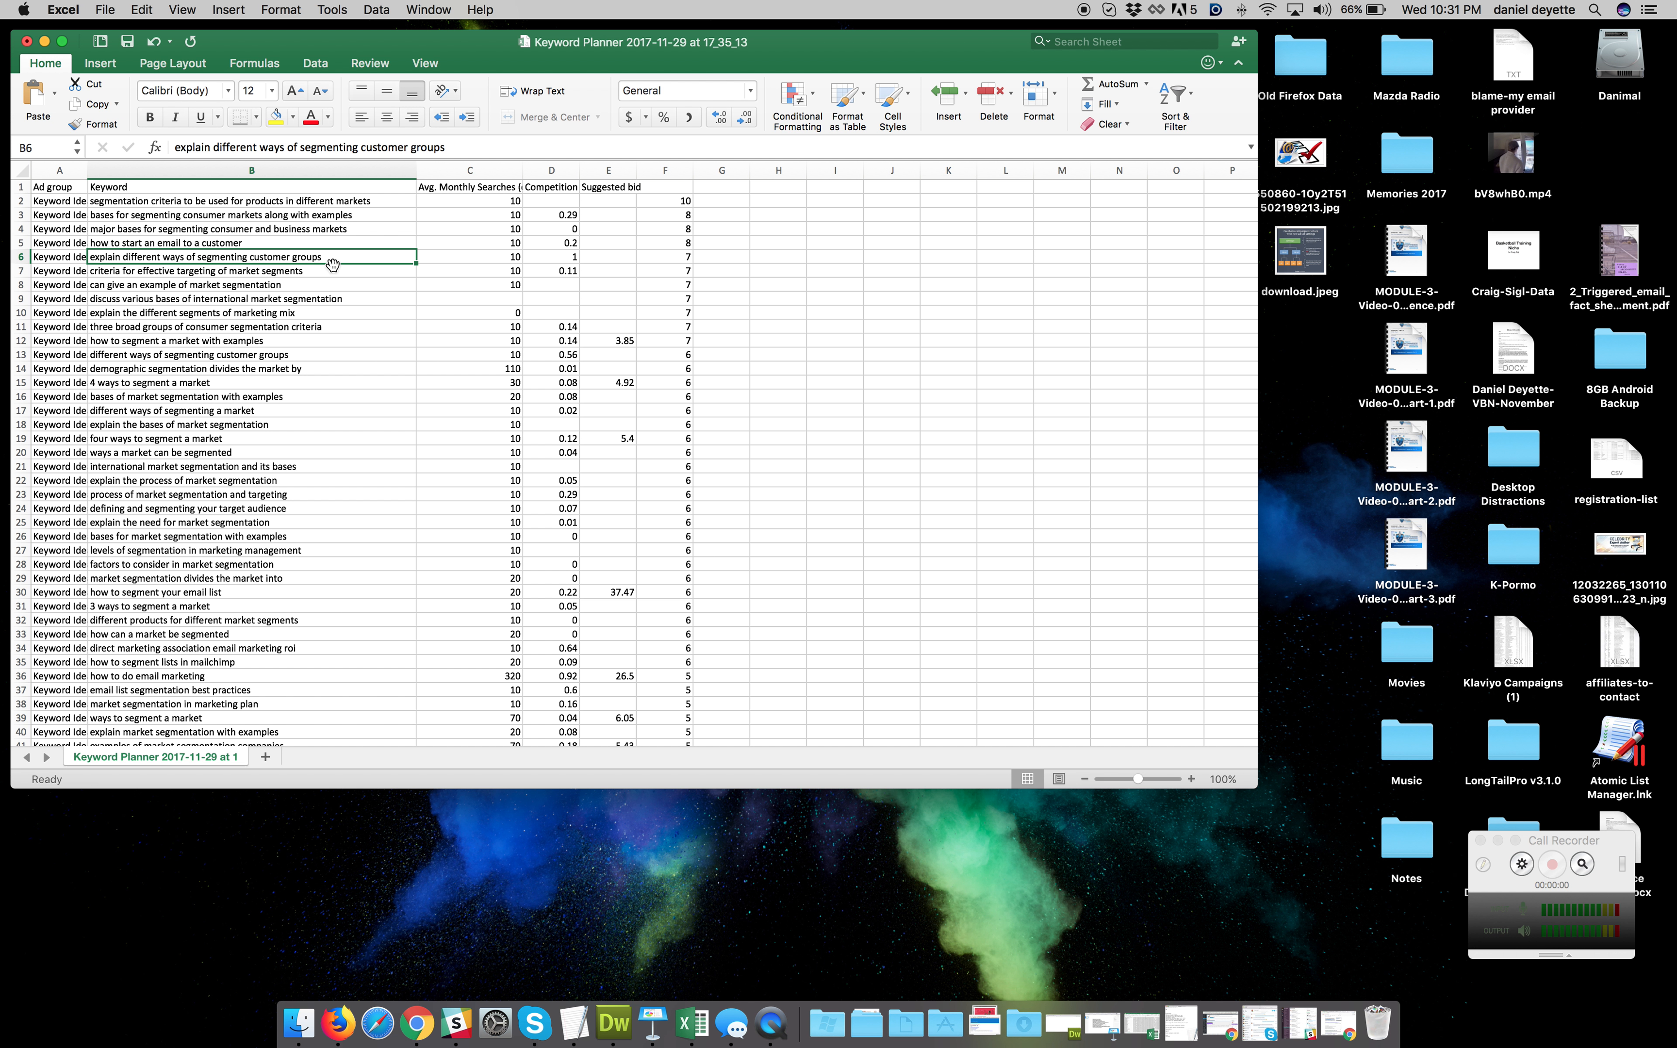
{"action": "left_click", "coordinate": [342, 367]}
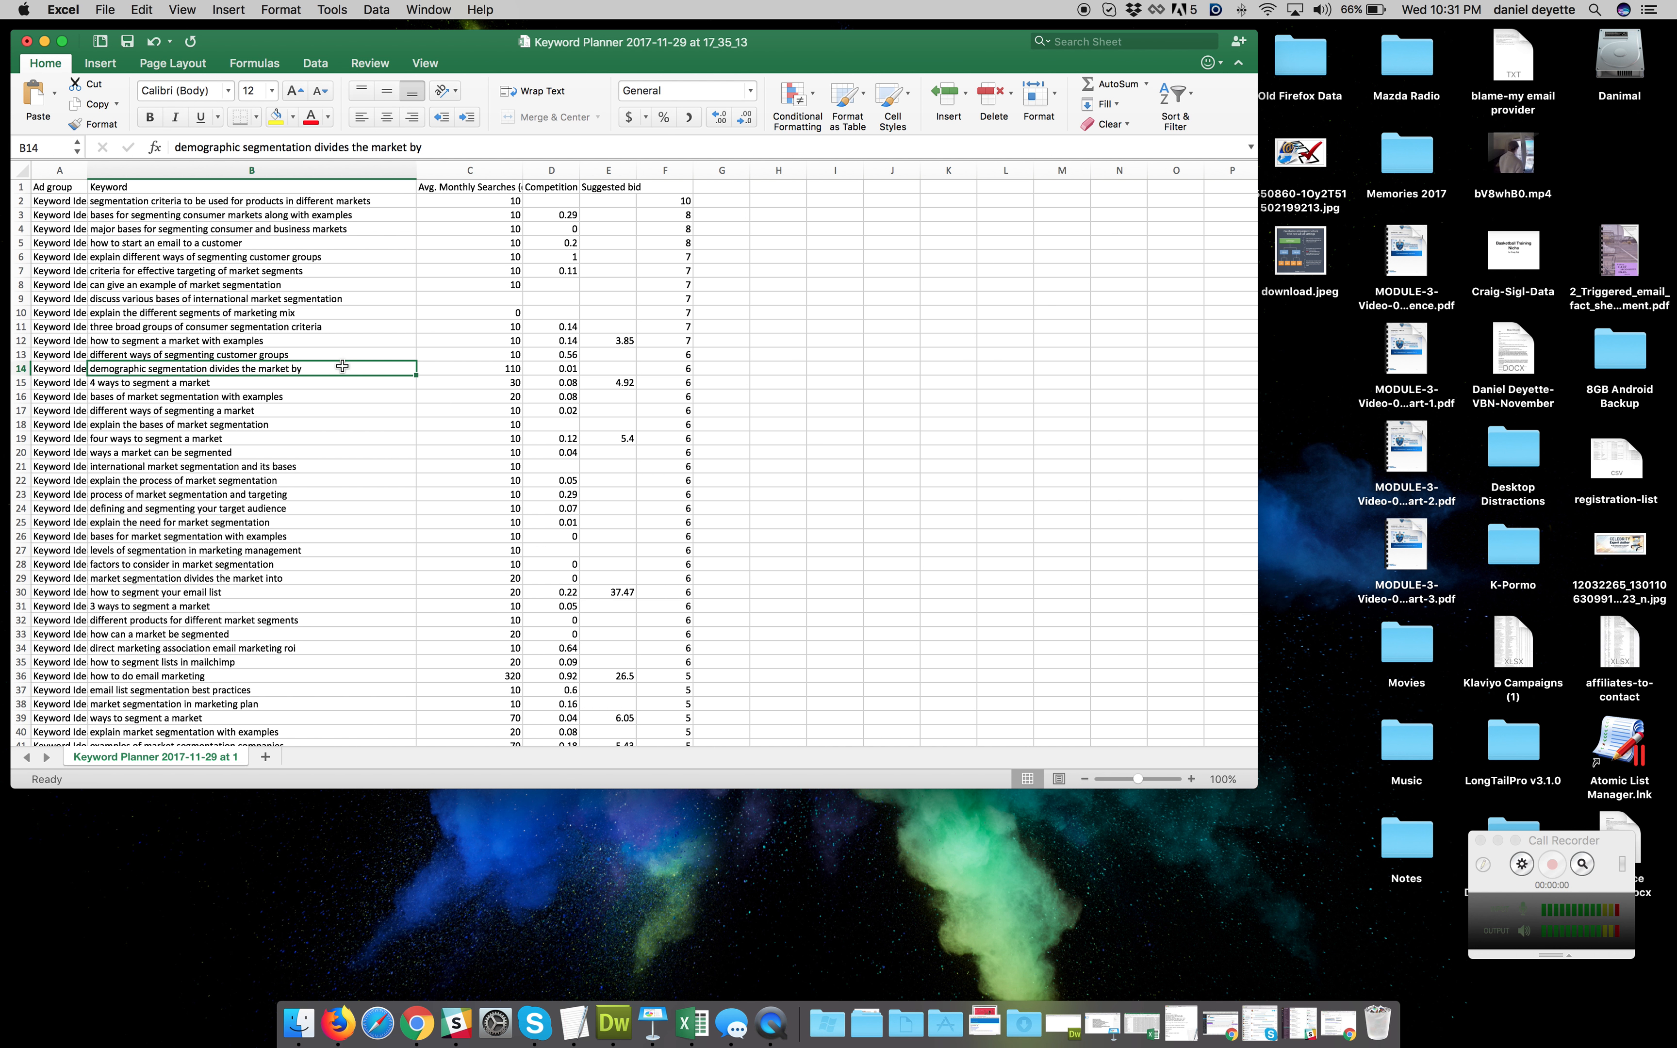
{"action": "left_click_drag", "start_coordinate": [342, 365], "coordinate": [521, 380]}
{"action": "left_click", "coordinate": [517, 381]}
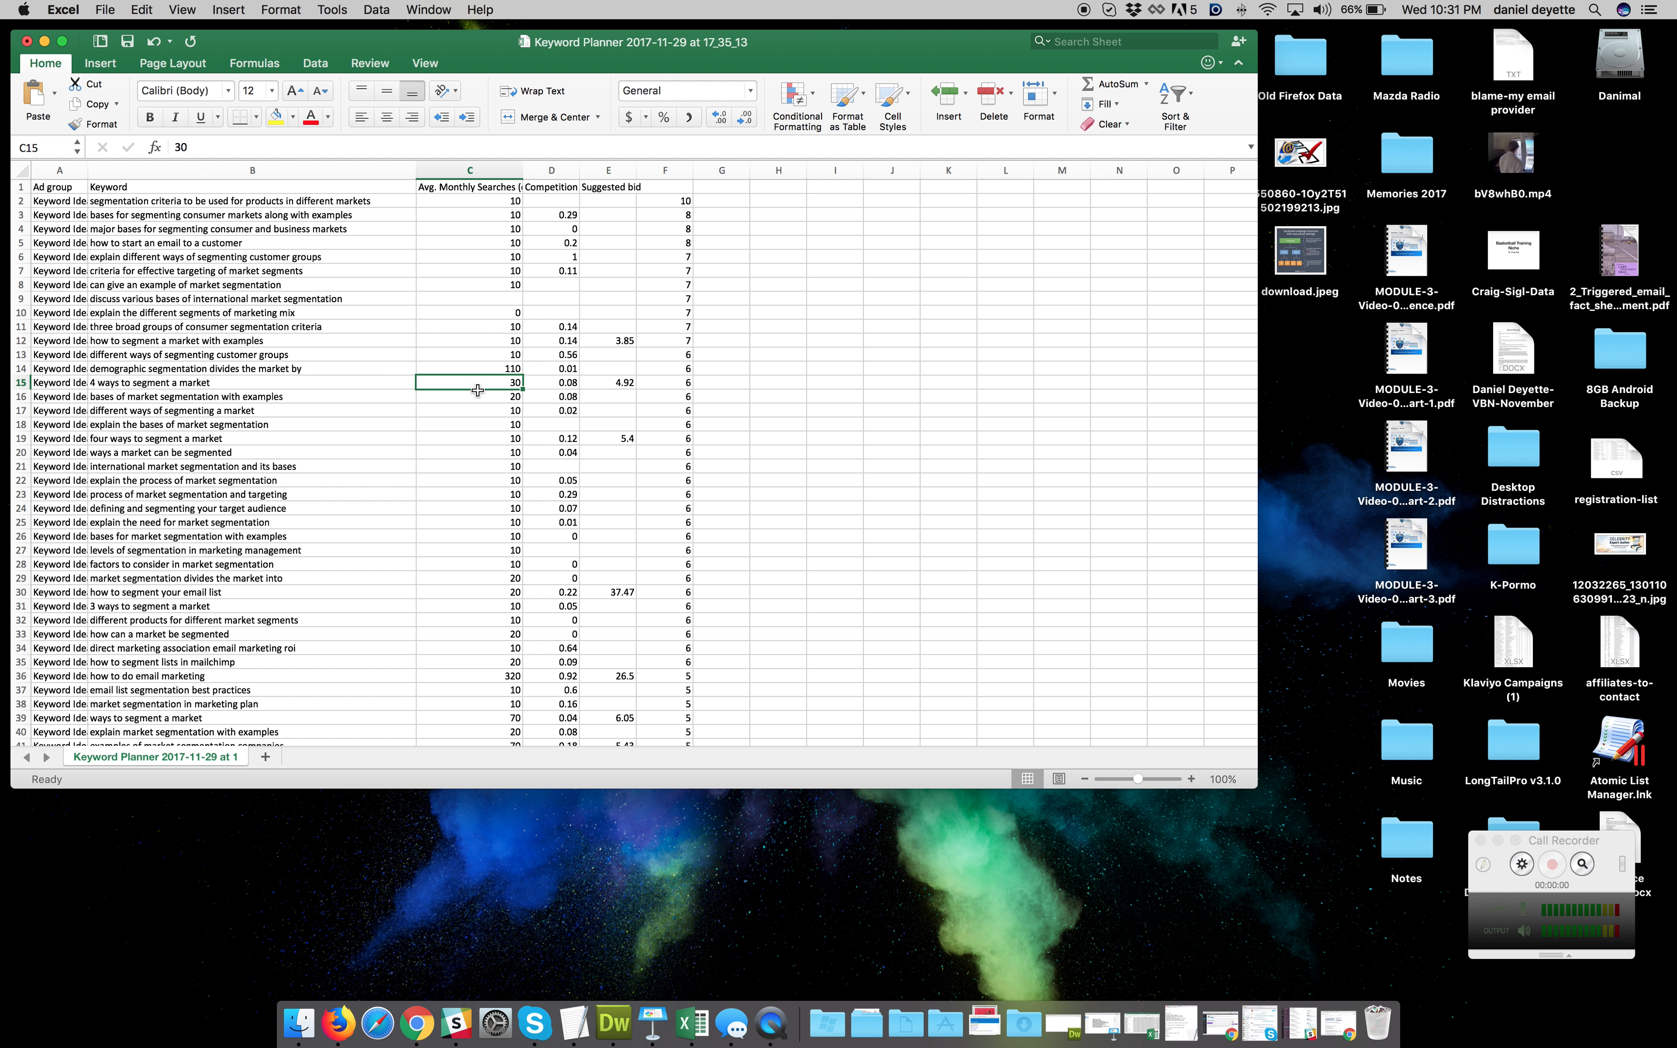
{"action": "left_click_drag", "start_coordinate": [265, 396], "coordinate": [502, 395]}
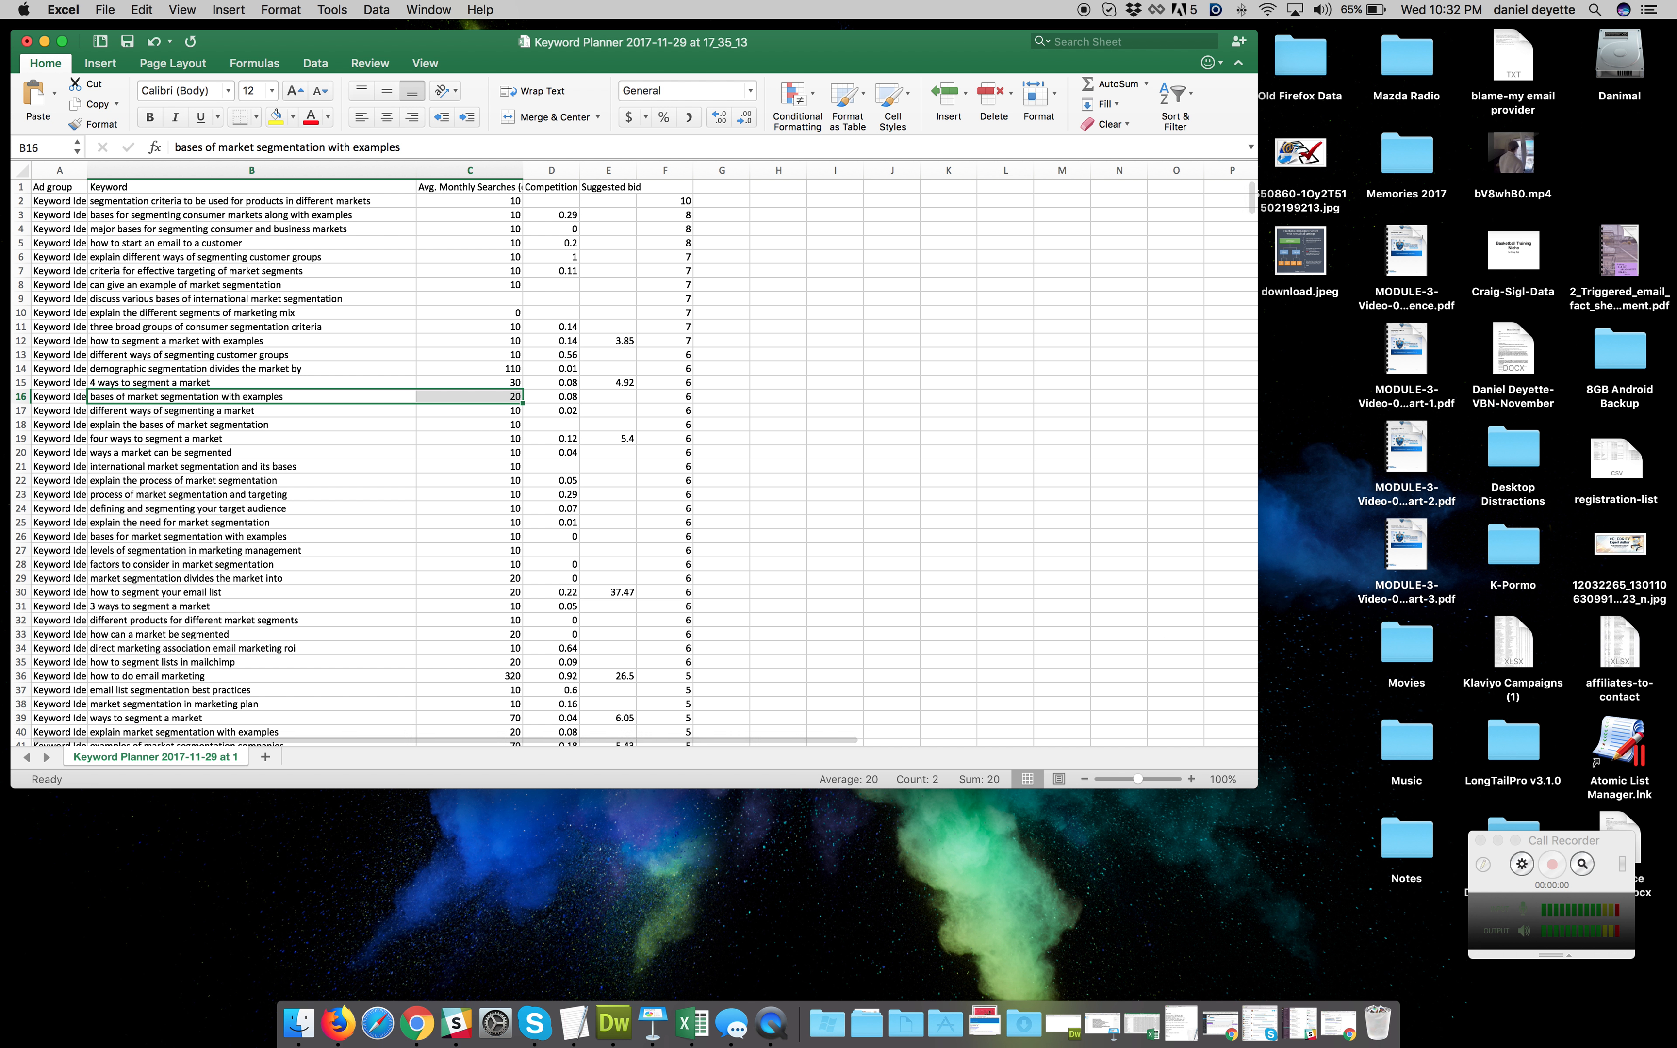
Switch to Keyword Planner in Chrome and add all keyword ideas for "email" to the plan
{"action": "left_click", "coordinate": [416, 1034]}
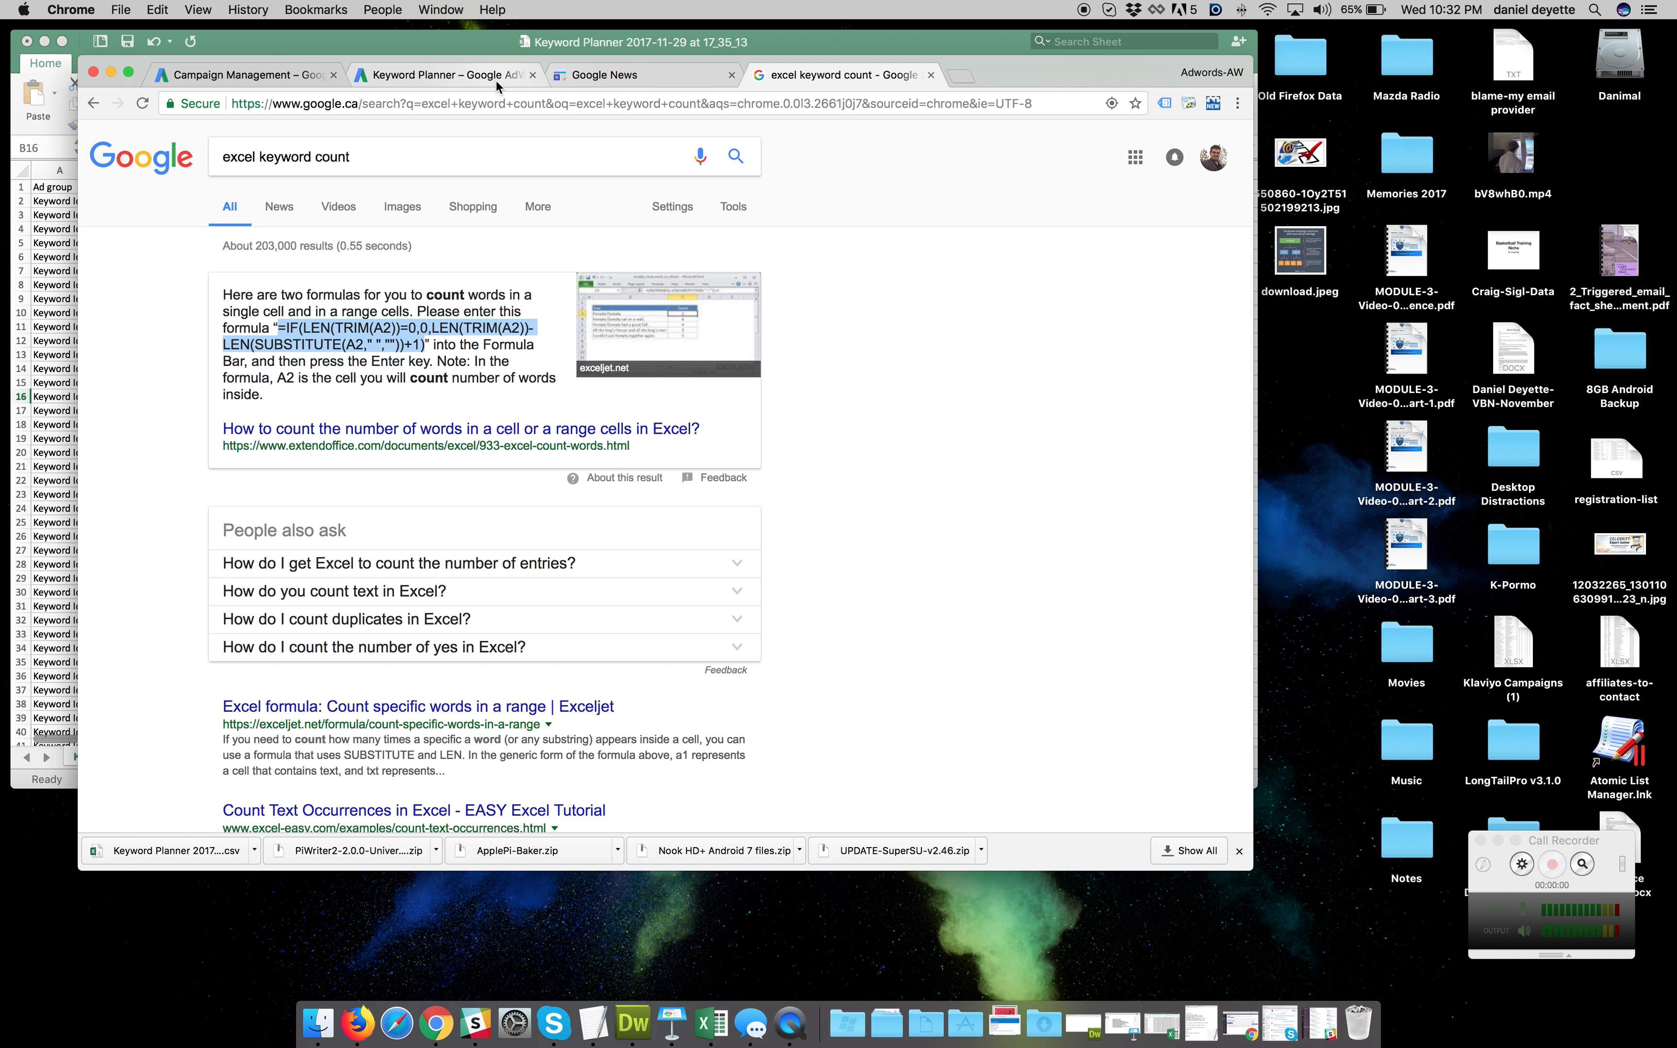
{"action": "left_click", "coordinate": [497, 82]}
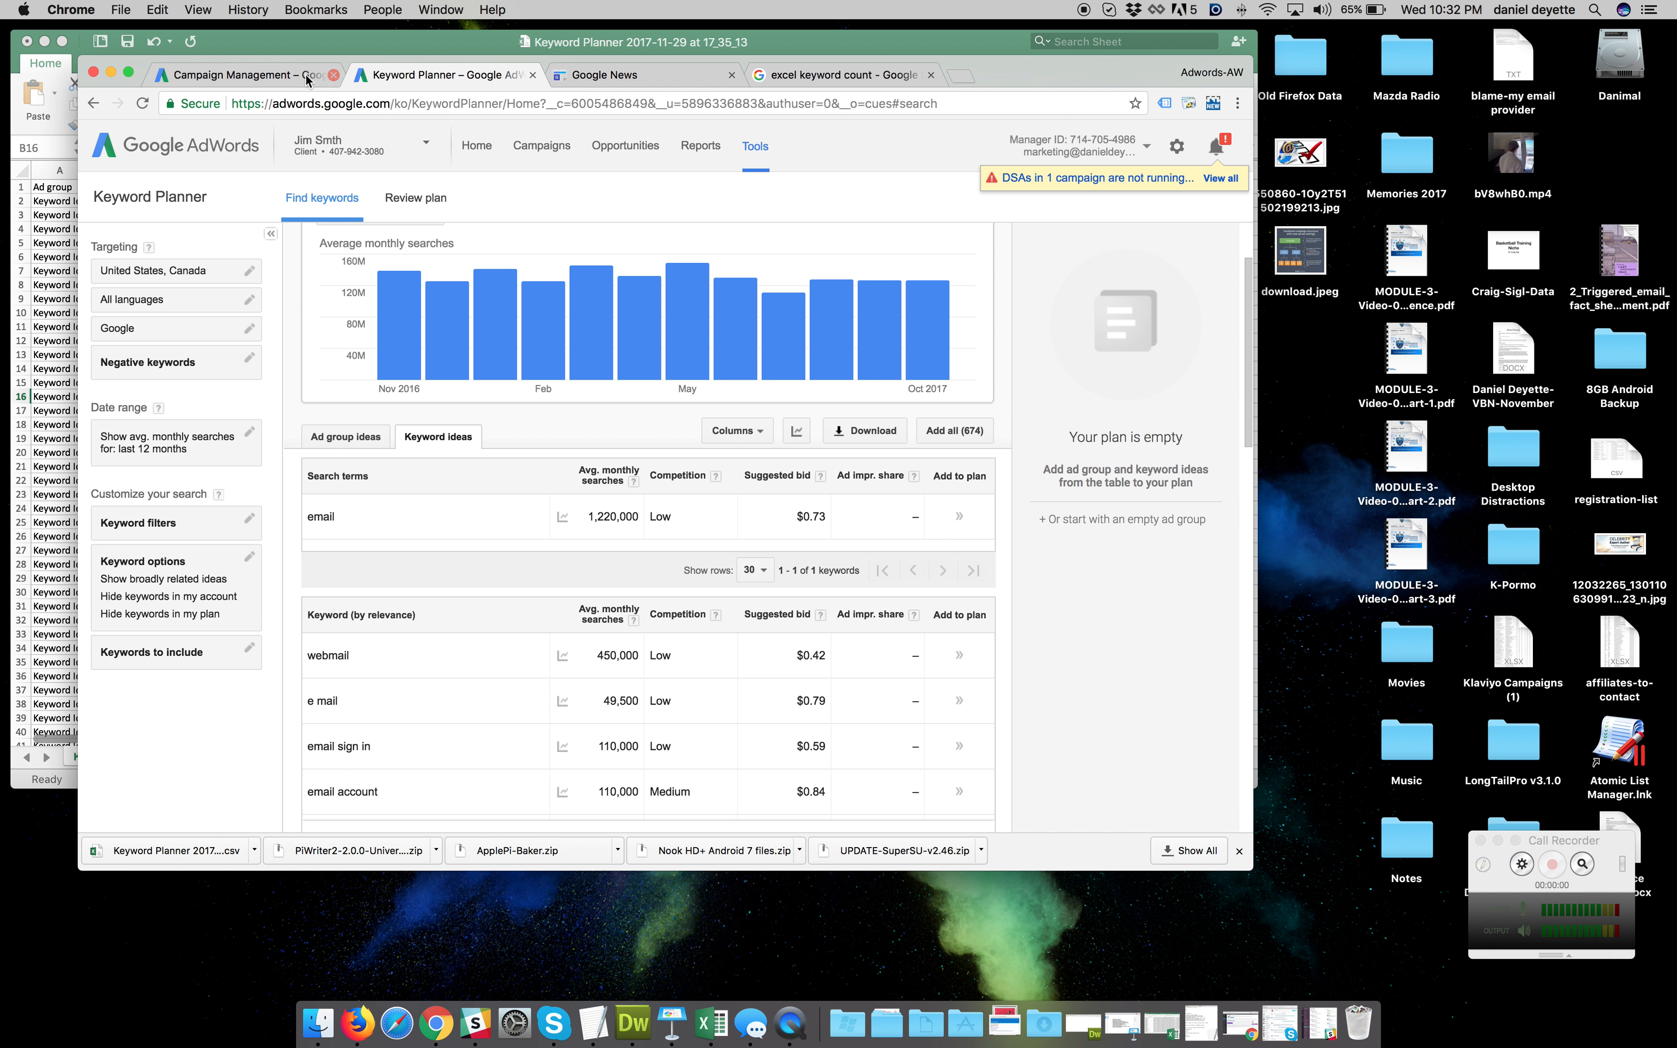
{"action": "left_click", "coordinate": [951, 431]}
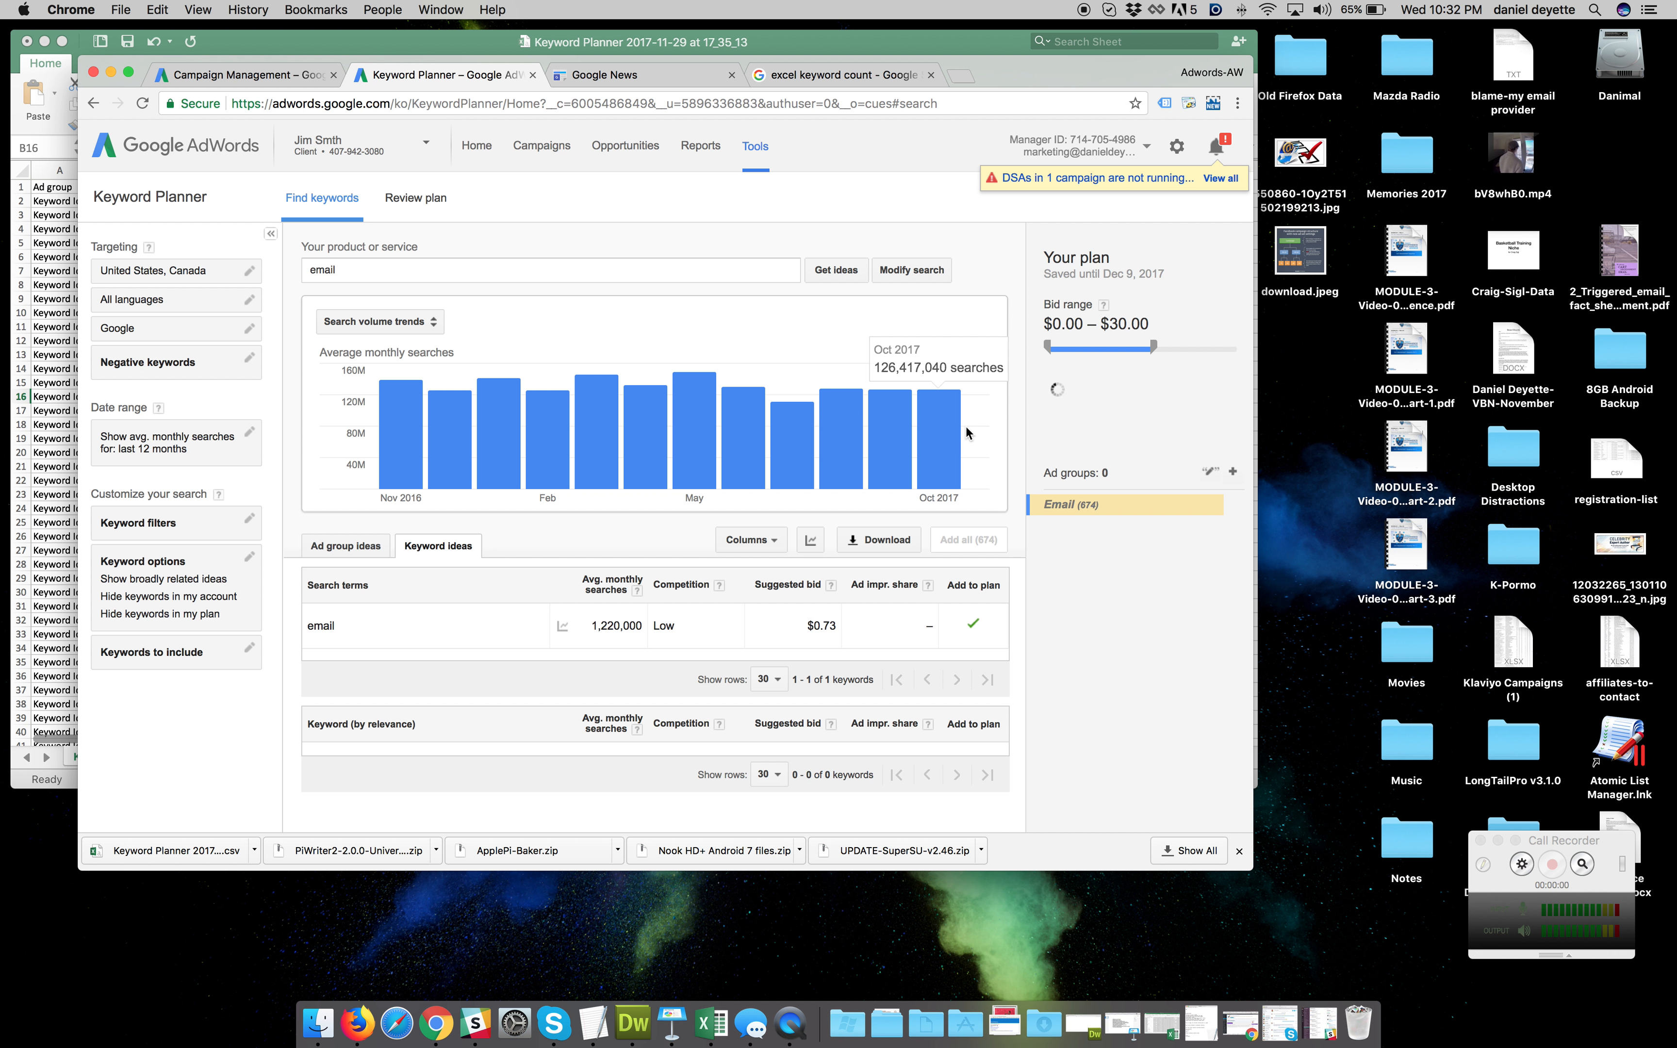
Download the historical statistics for the email keyword ideas as an Excel CSV file and open it in Excel
{"action": "left_click", "coordinate": [897, 540]}
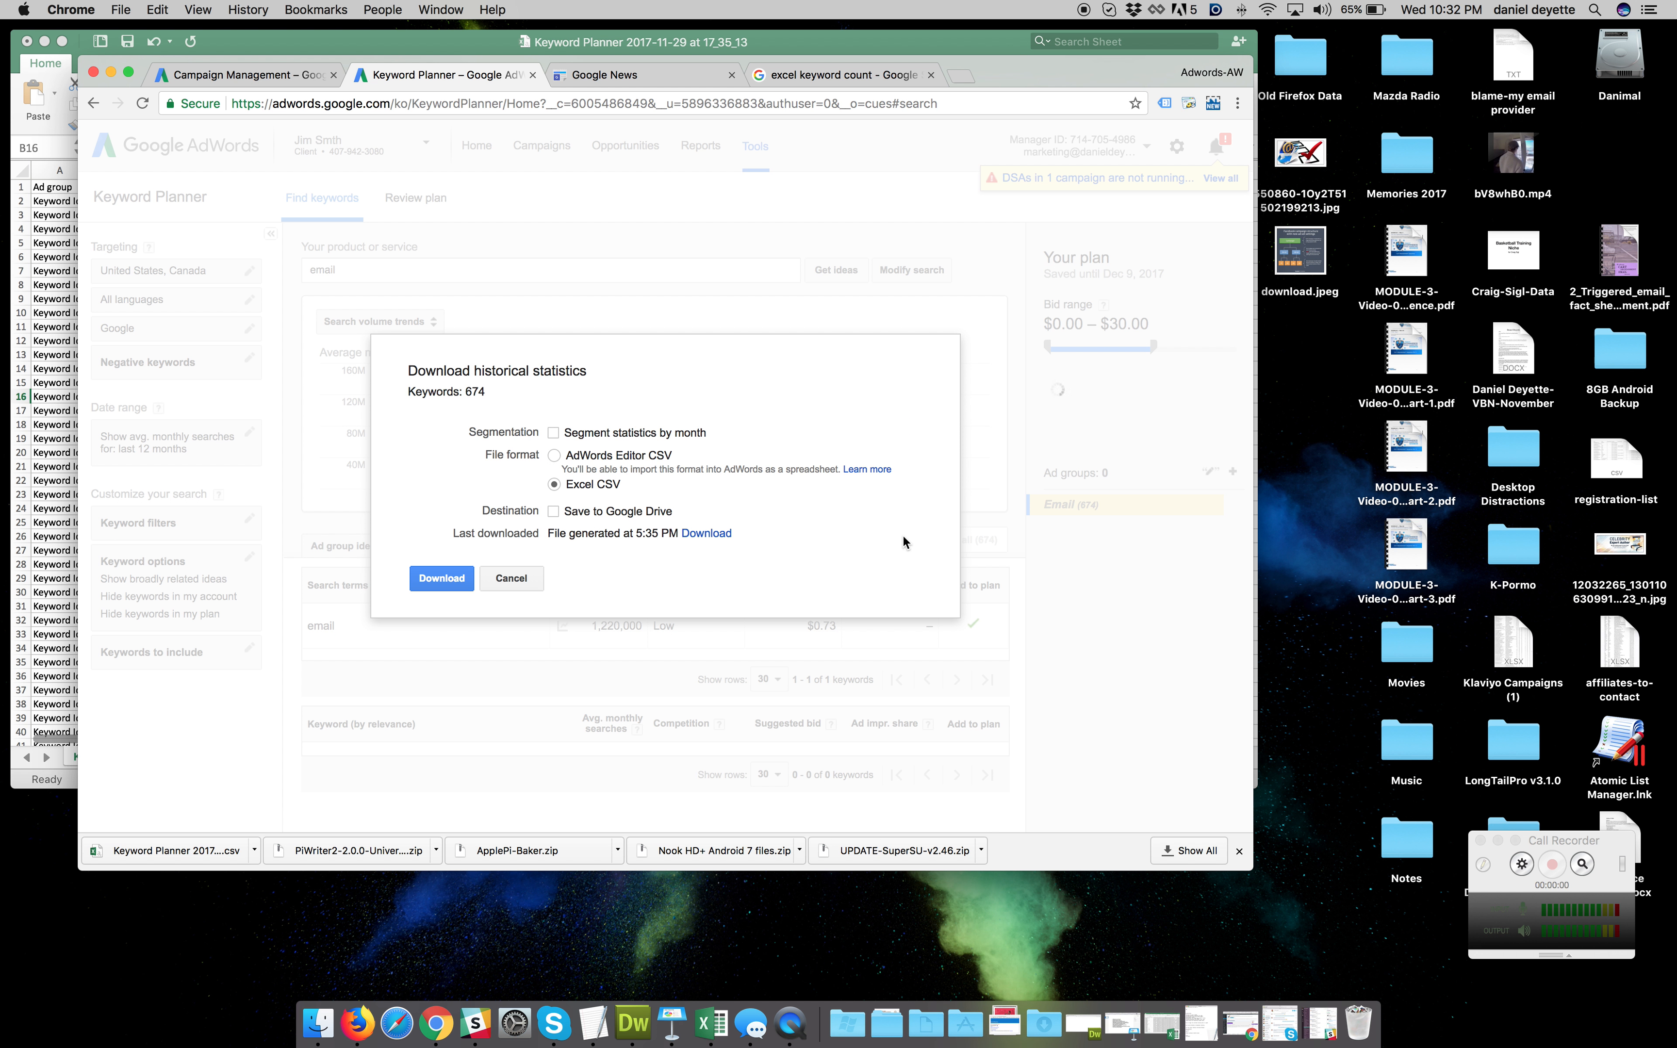
{"action": "left_click", "coordinate": [441, 578]}
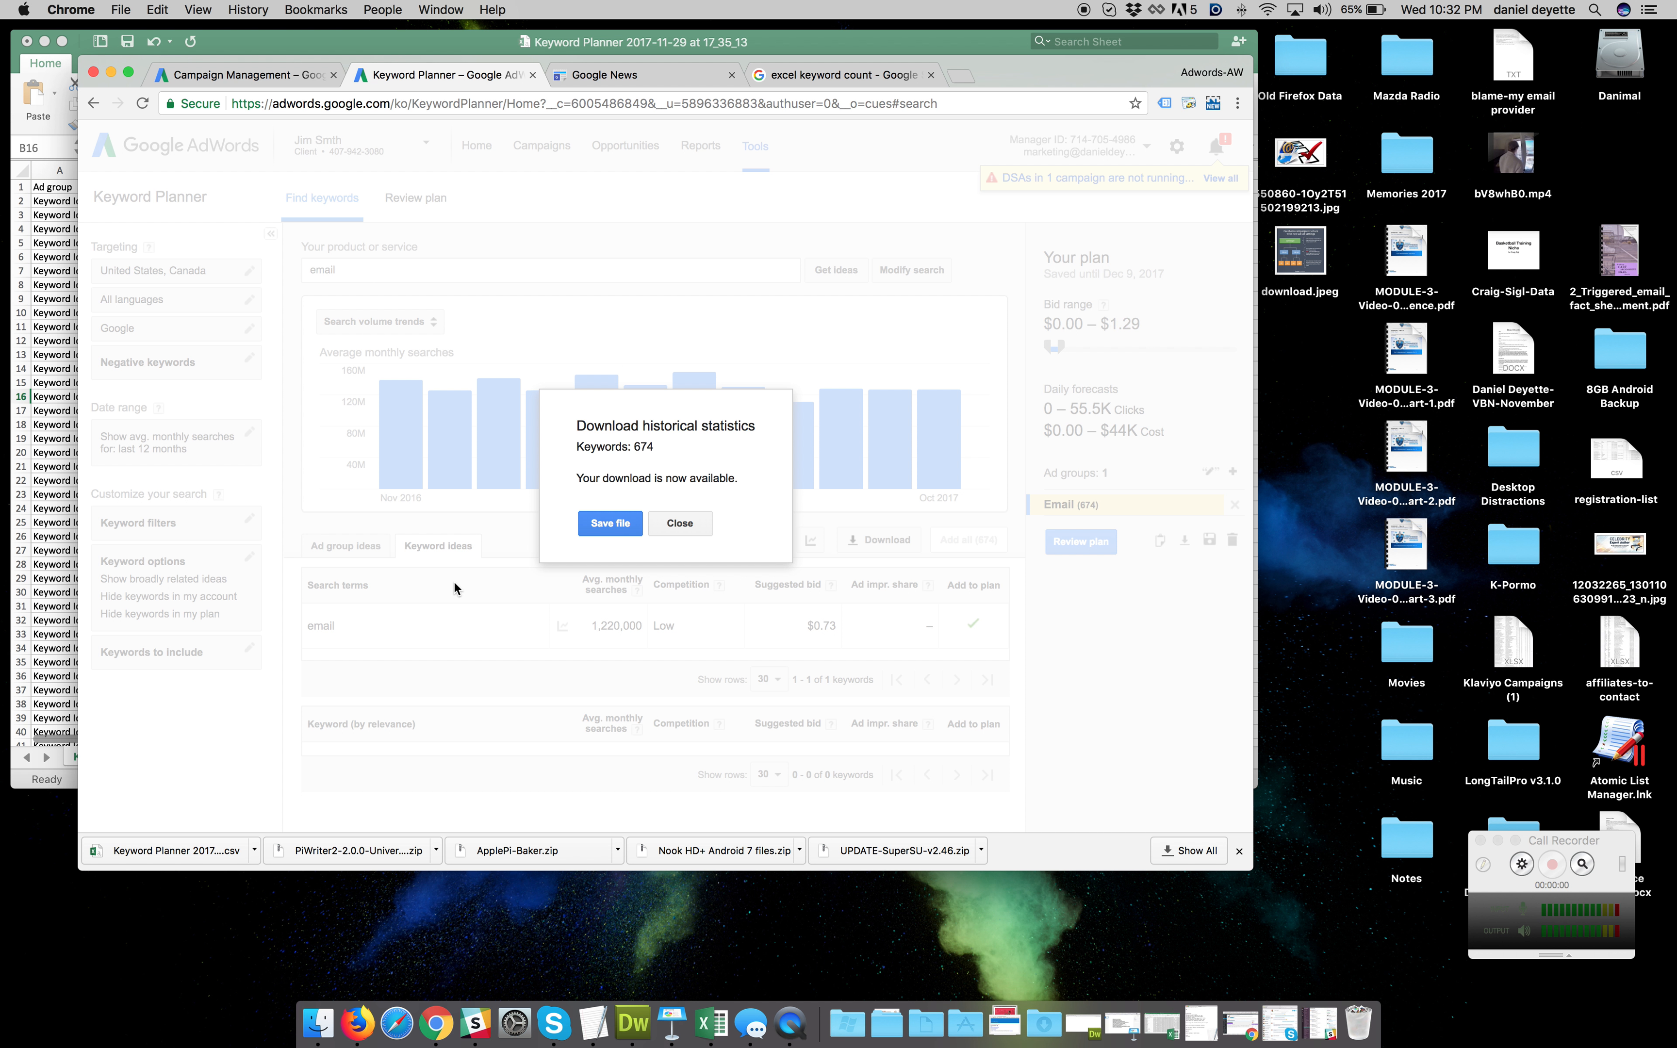
{"action": "left_click", "coordinate": [607, 524]}
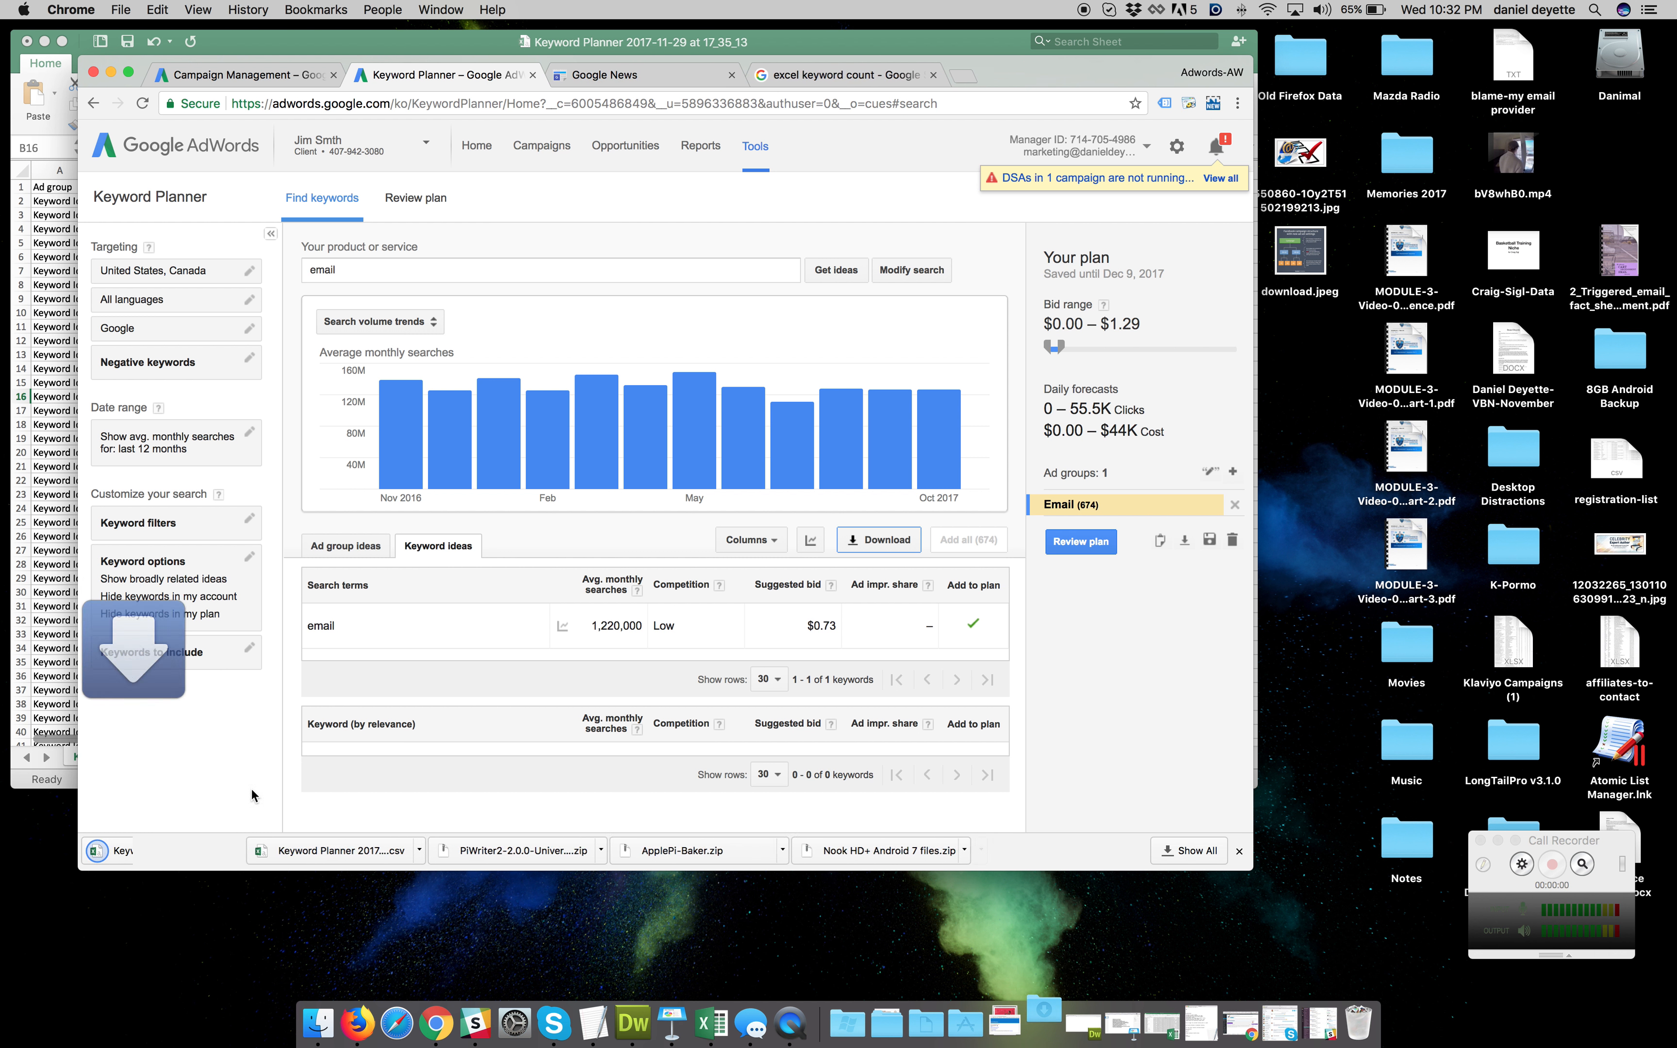
{"action": "left_click", "coordinate": [199, 860]}
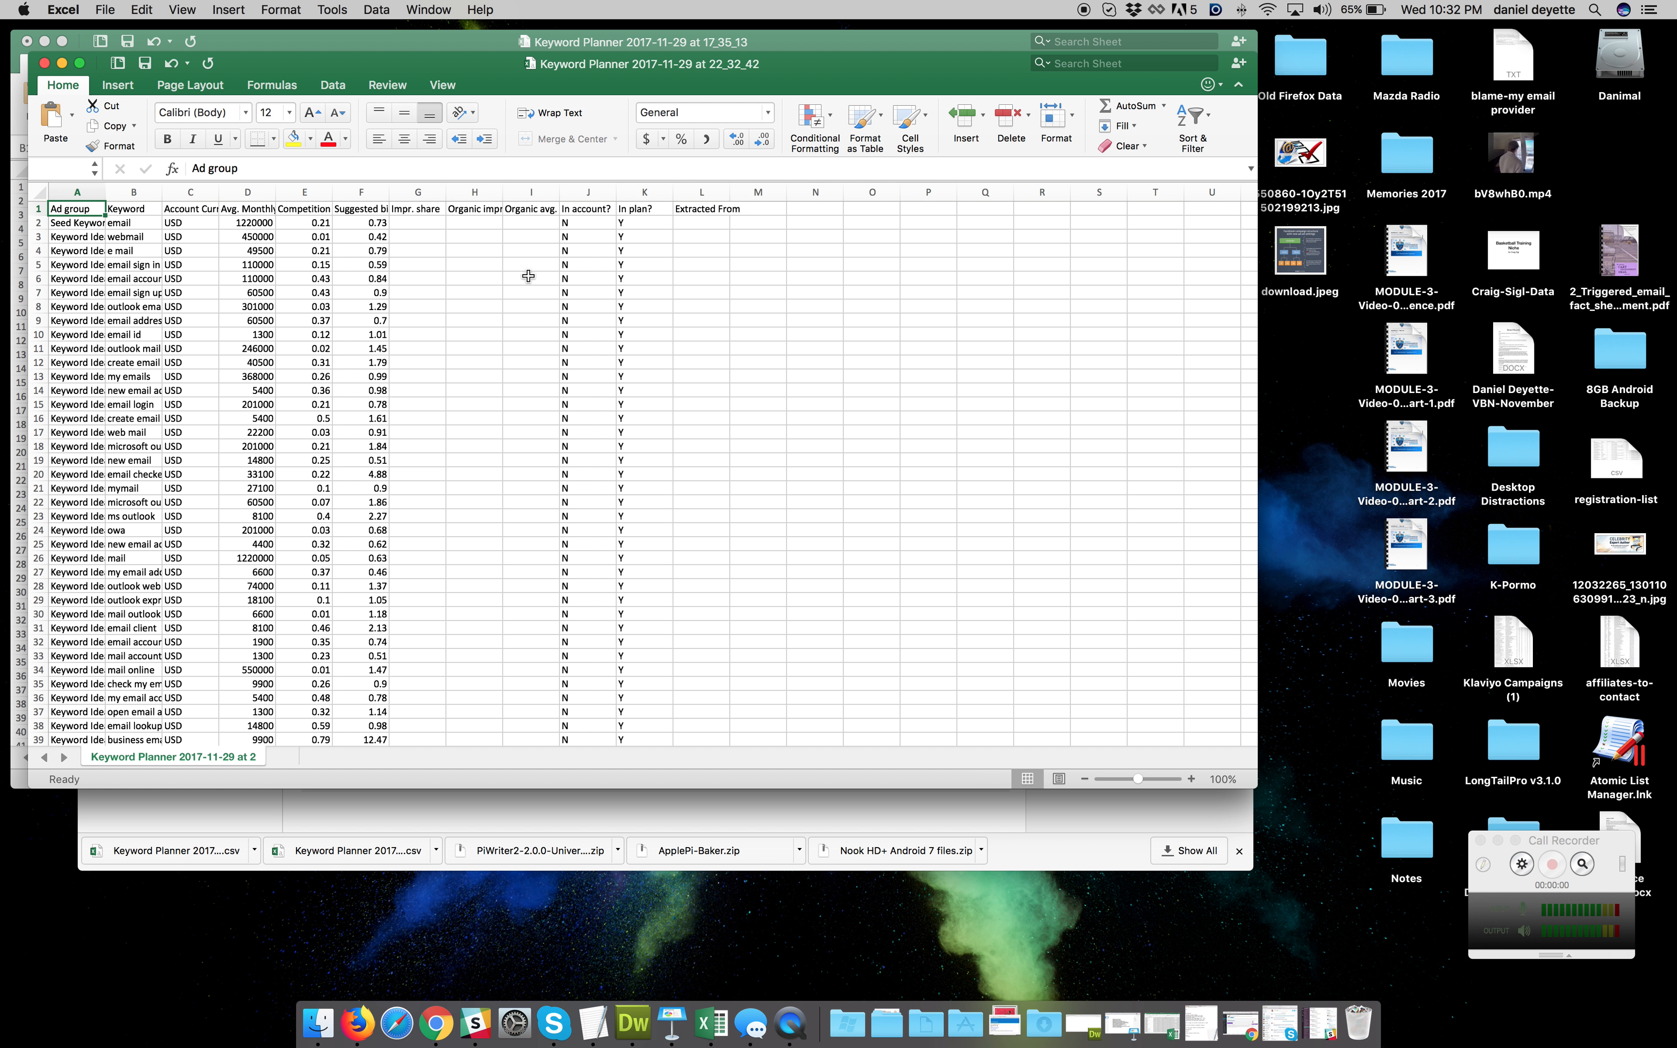
Delete the Account Currency column from the newly exported keyword sheet
{"action": "left_click", "coordinate": [204, 193]}
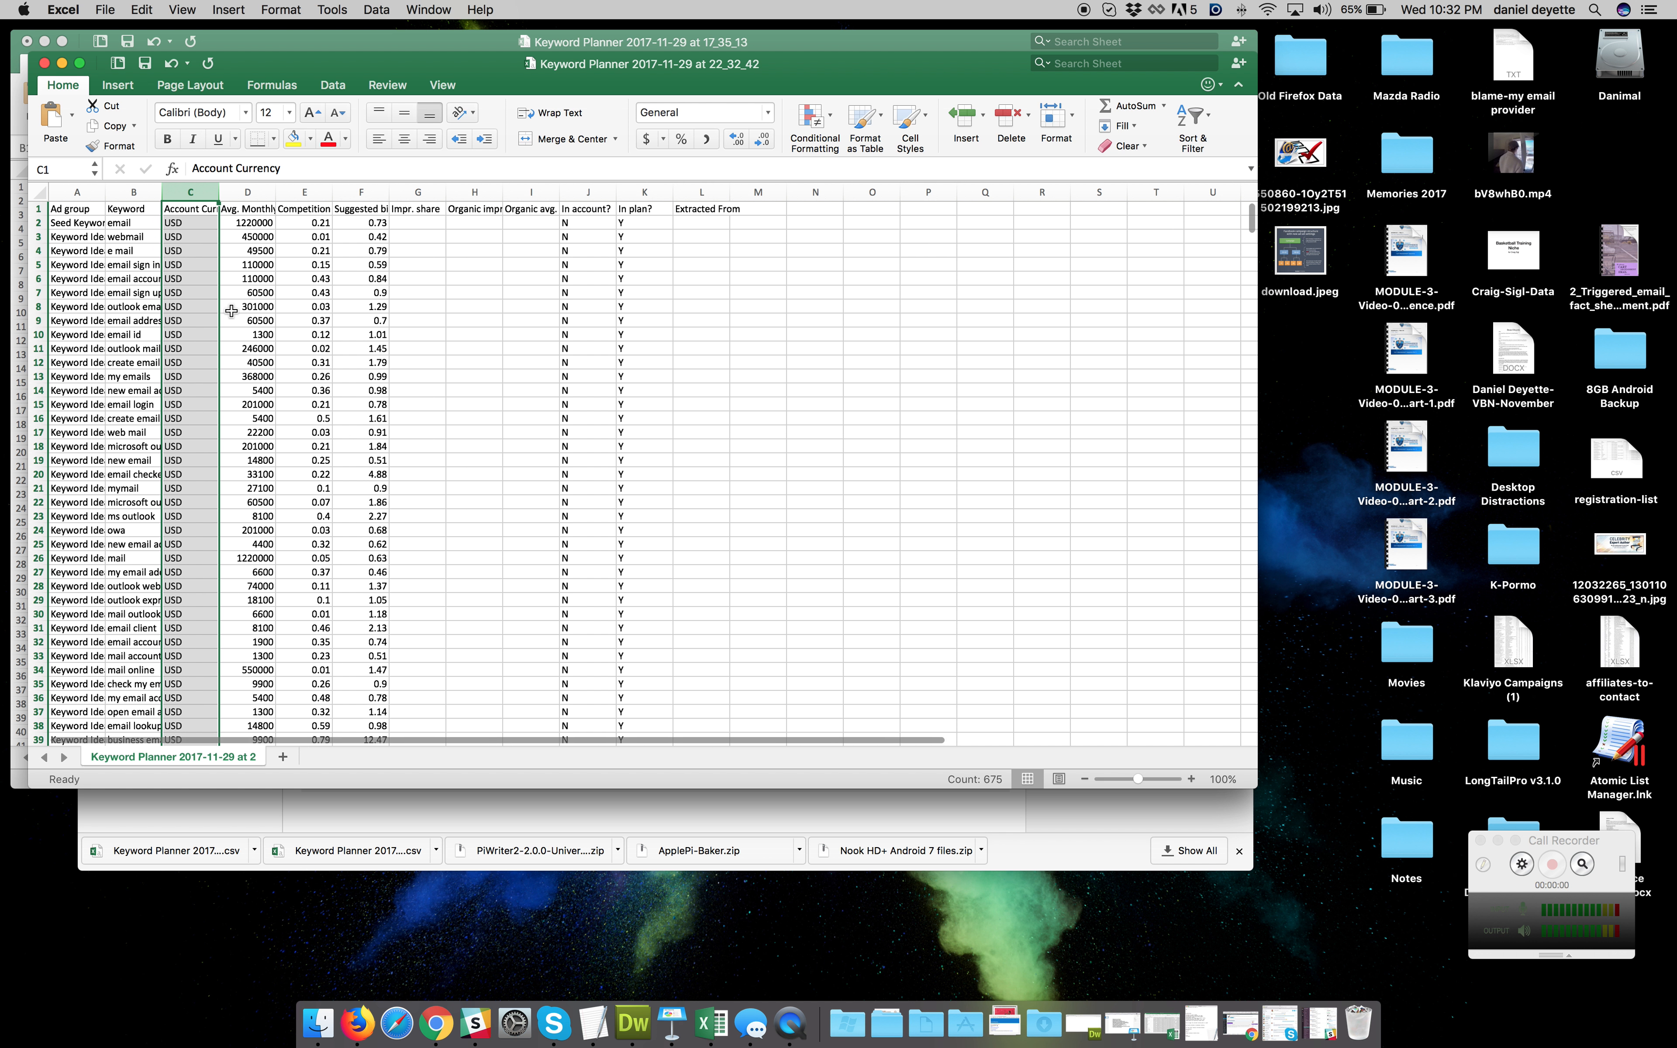
{"action": "scroll", "coordinate": [195, 325], "scroll_direction": "right", "scroll_amount": 1}
{"action": "scroll", "coordinate": [194, 325], "scroll_direction": "left", "scroll_amount": 1}
{"action": "right_click", "coordinate": [198, 194]}
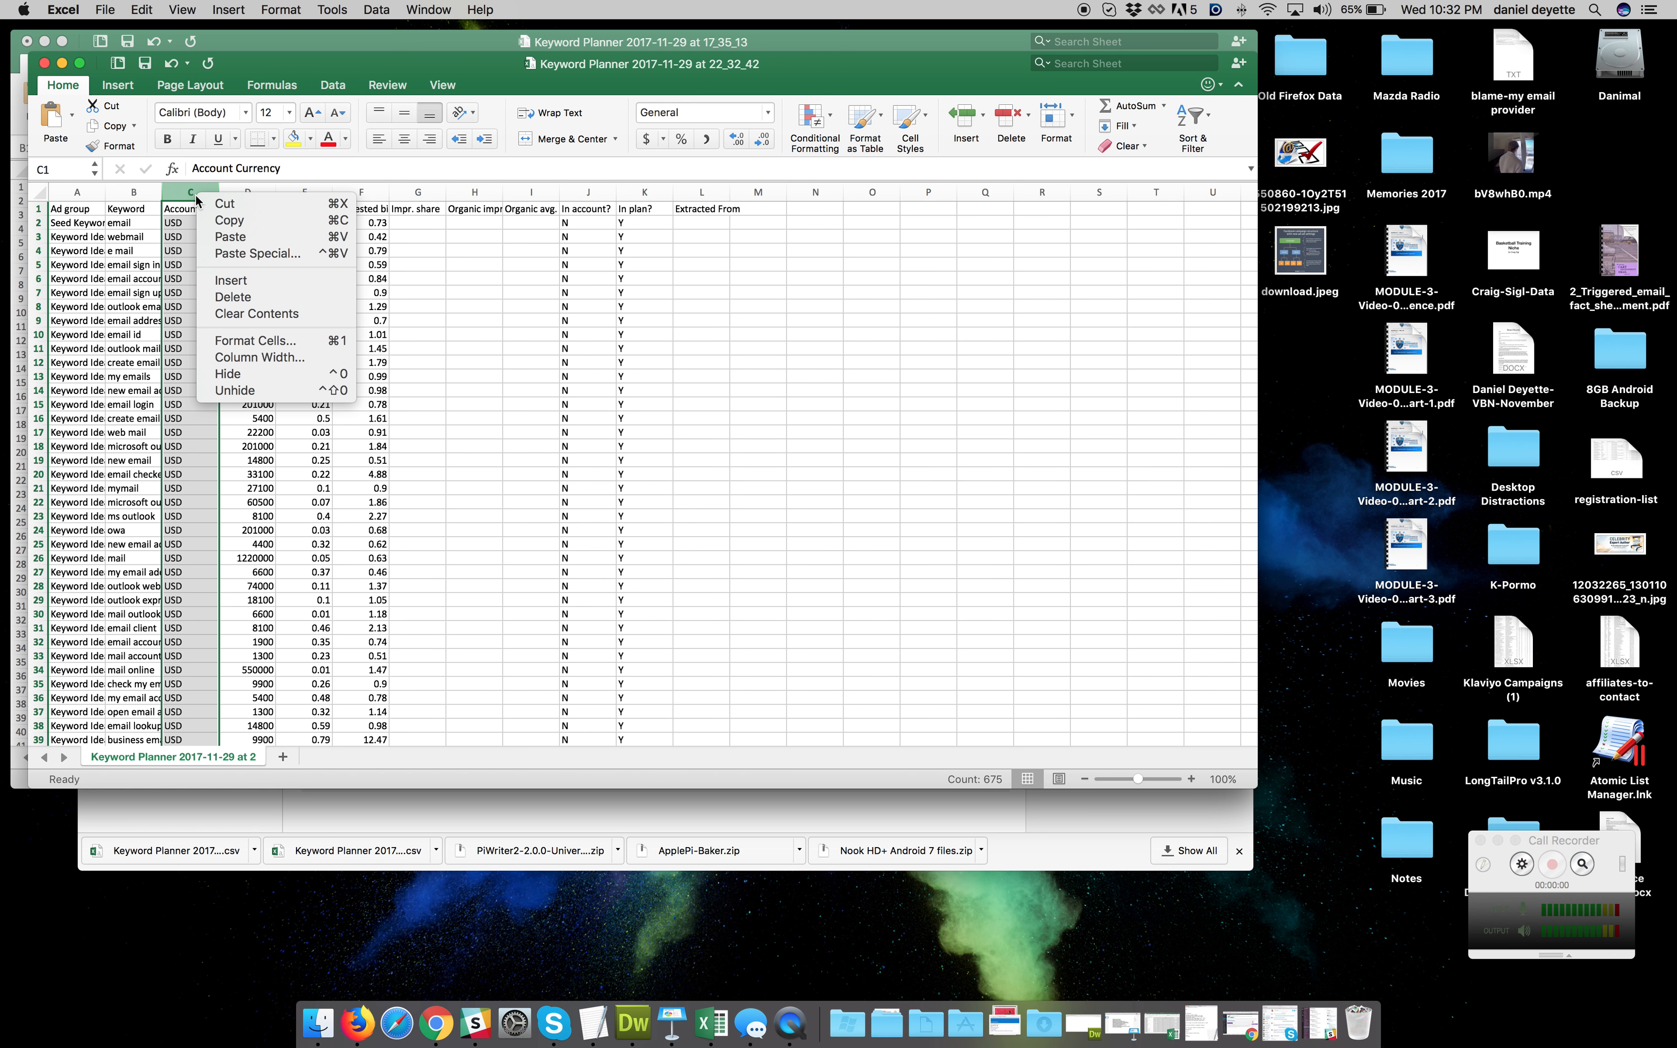
{"action": "left_click", "coordinate": [247, 297]}
Delete columns F to K, from Impr. share through Extracted From, in the new keyword sheet
{"action": "left_click_drag", "start_coordinate": [360, 193], "coordinate": [645, 192]}
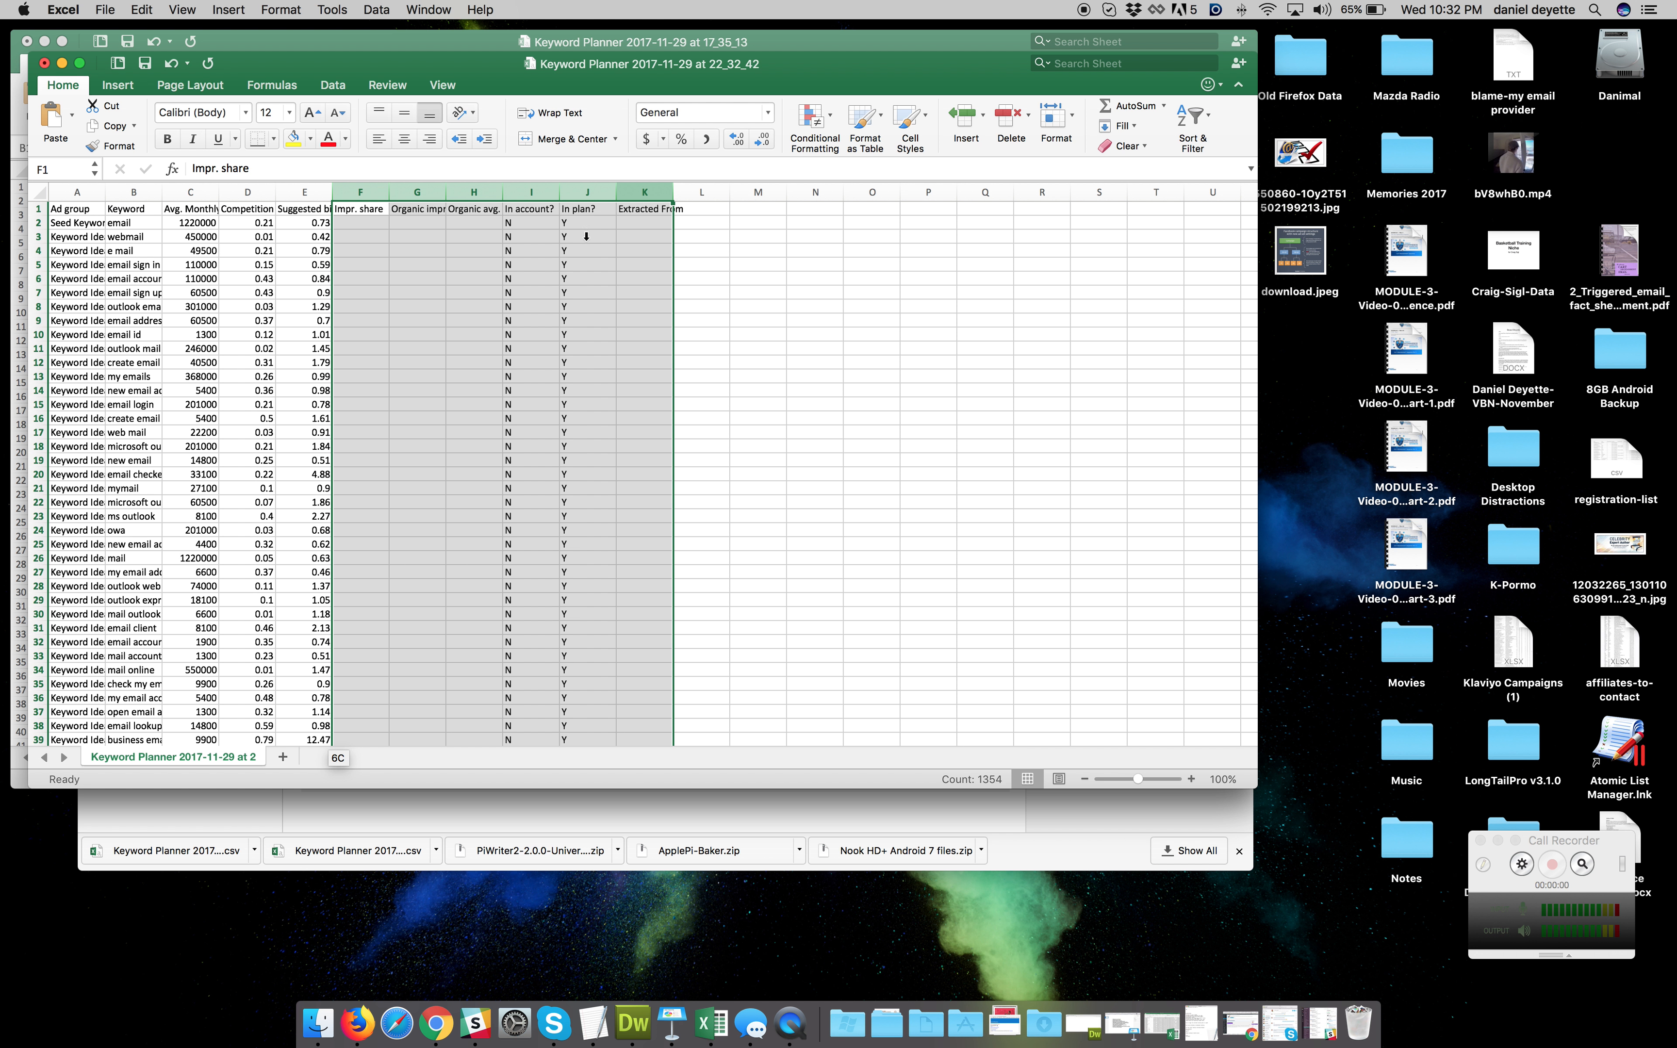
{"action": "right_click", "coordinate": [425, 256]}
{"action": "left_click", "coordinate": [453, 350]}
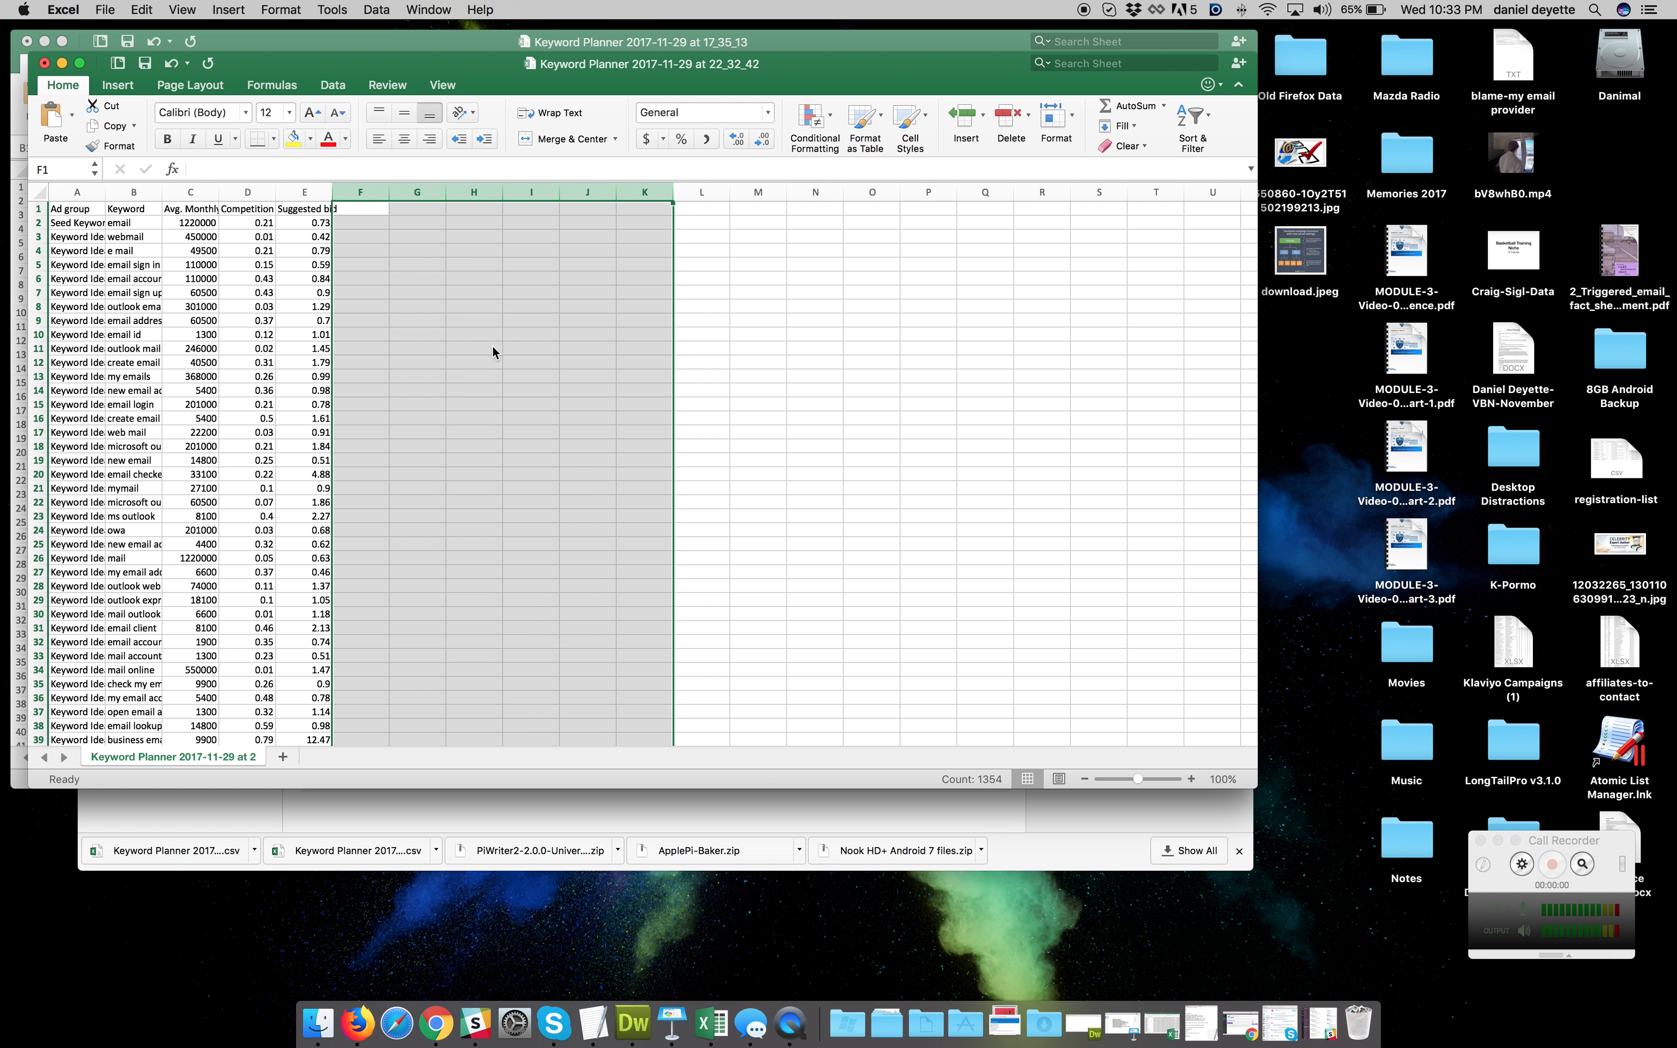
{"action": "left_click", "coordinate": [387, 253]}
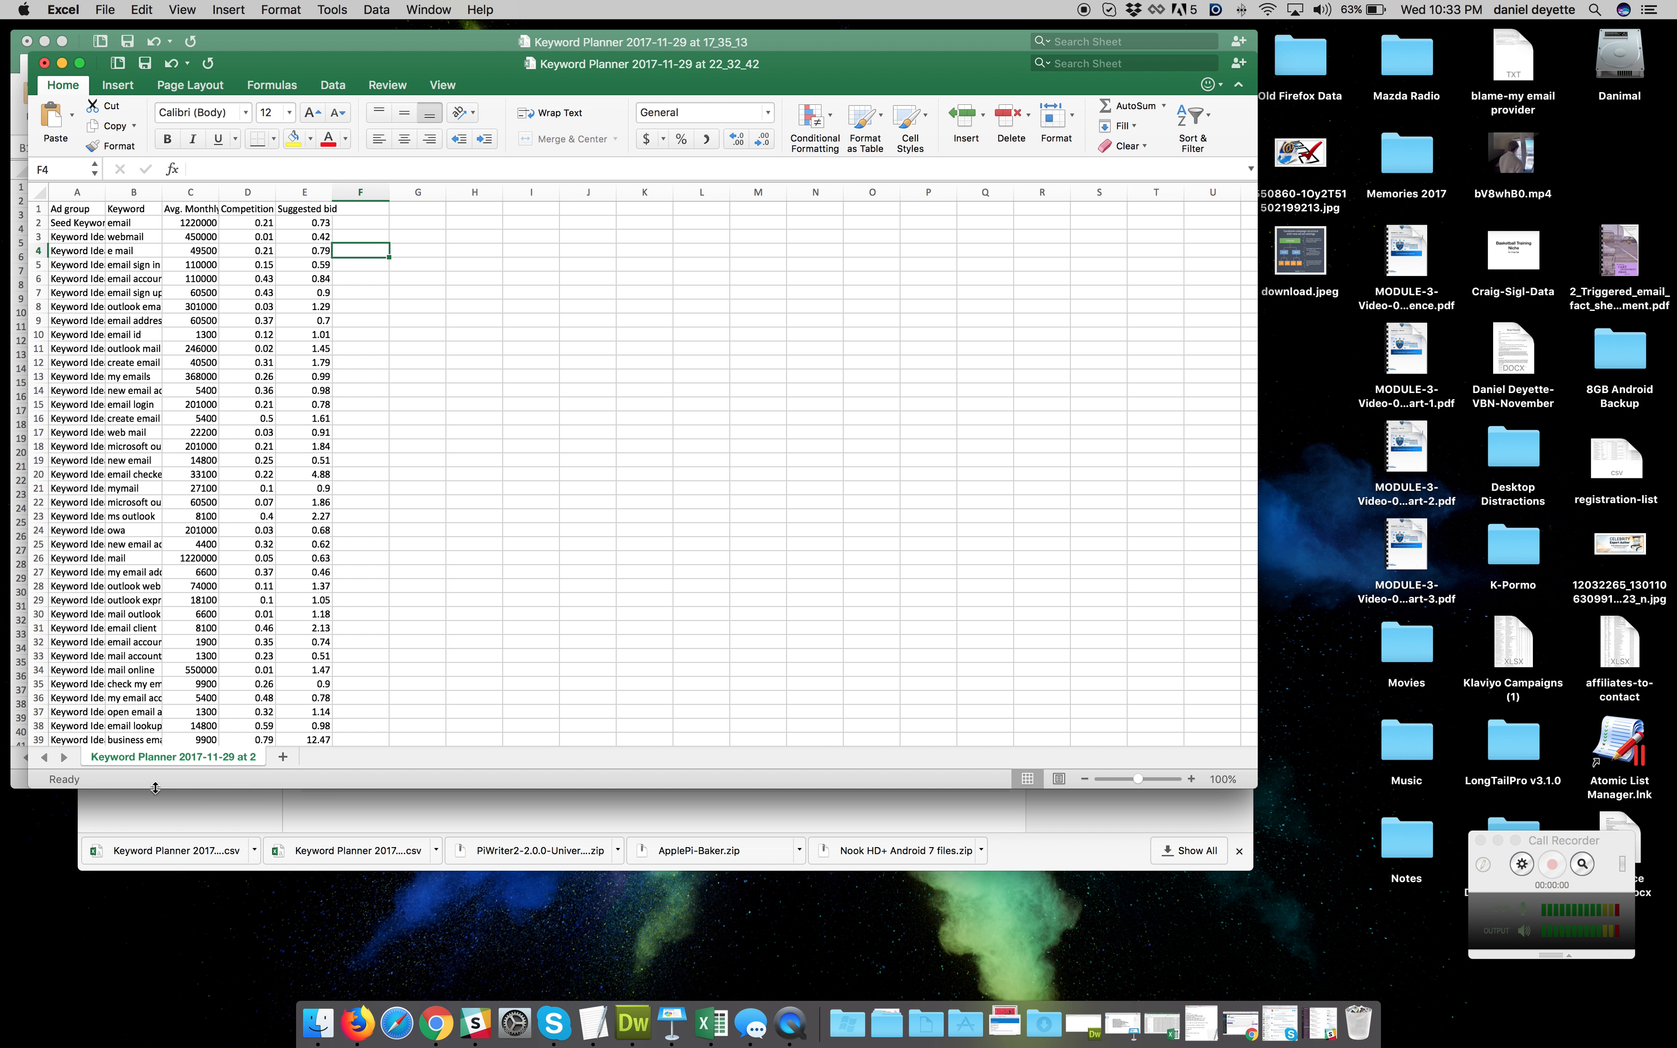
Return to the 17_35_13 workbook, check its word-count formulas down to row 667, and copy all of column F
{"action": "left_click", "coordinate": [23, 782]}
{"action": "scroll", "coordinate": [1258, 217], "scroll_direction": "down", "scroll_amount": 7}
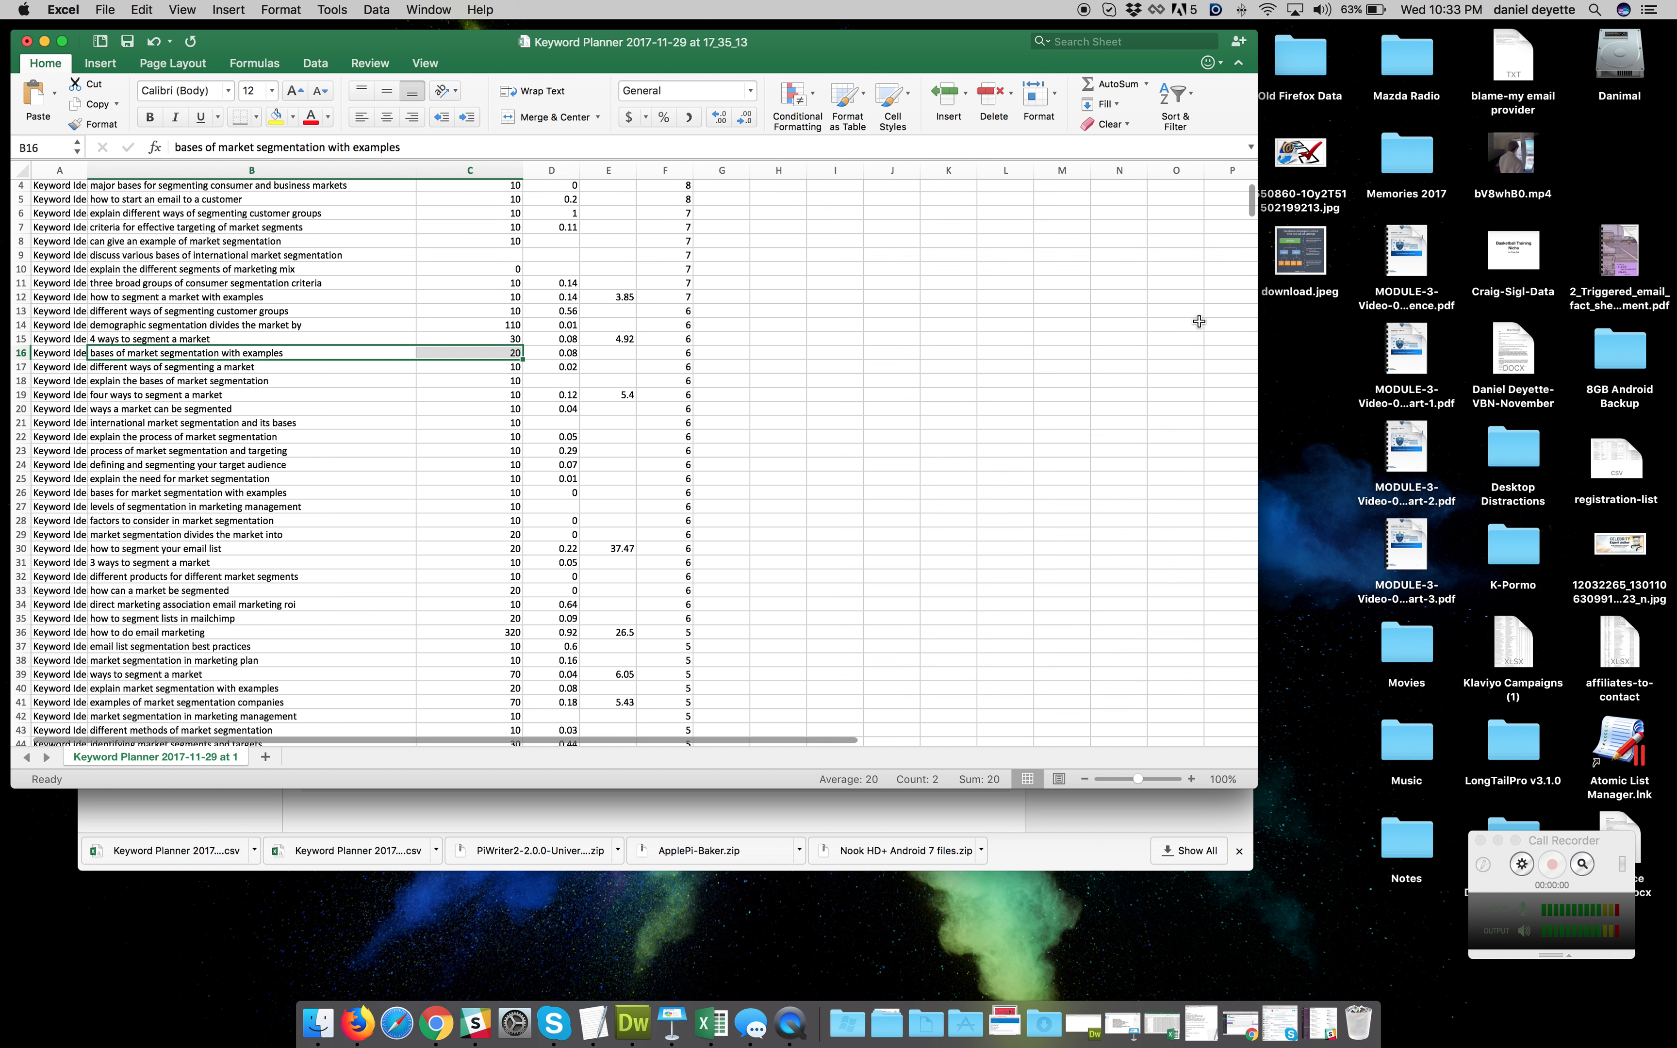
{"action": "left_click_drag", "start_coordinate": [1257, 217], "coordinate": [1243, 721]}
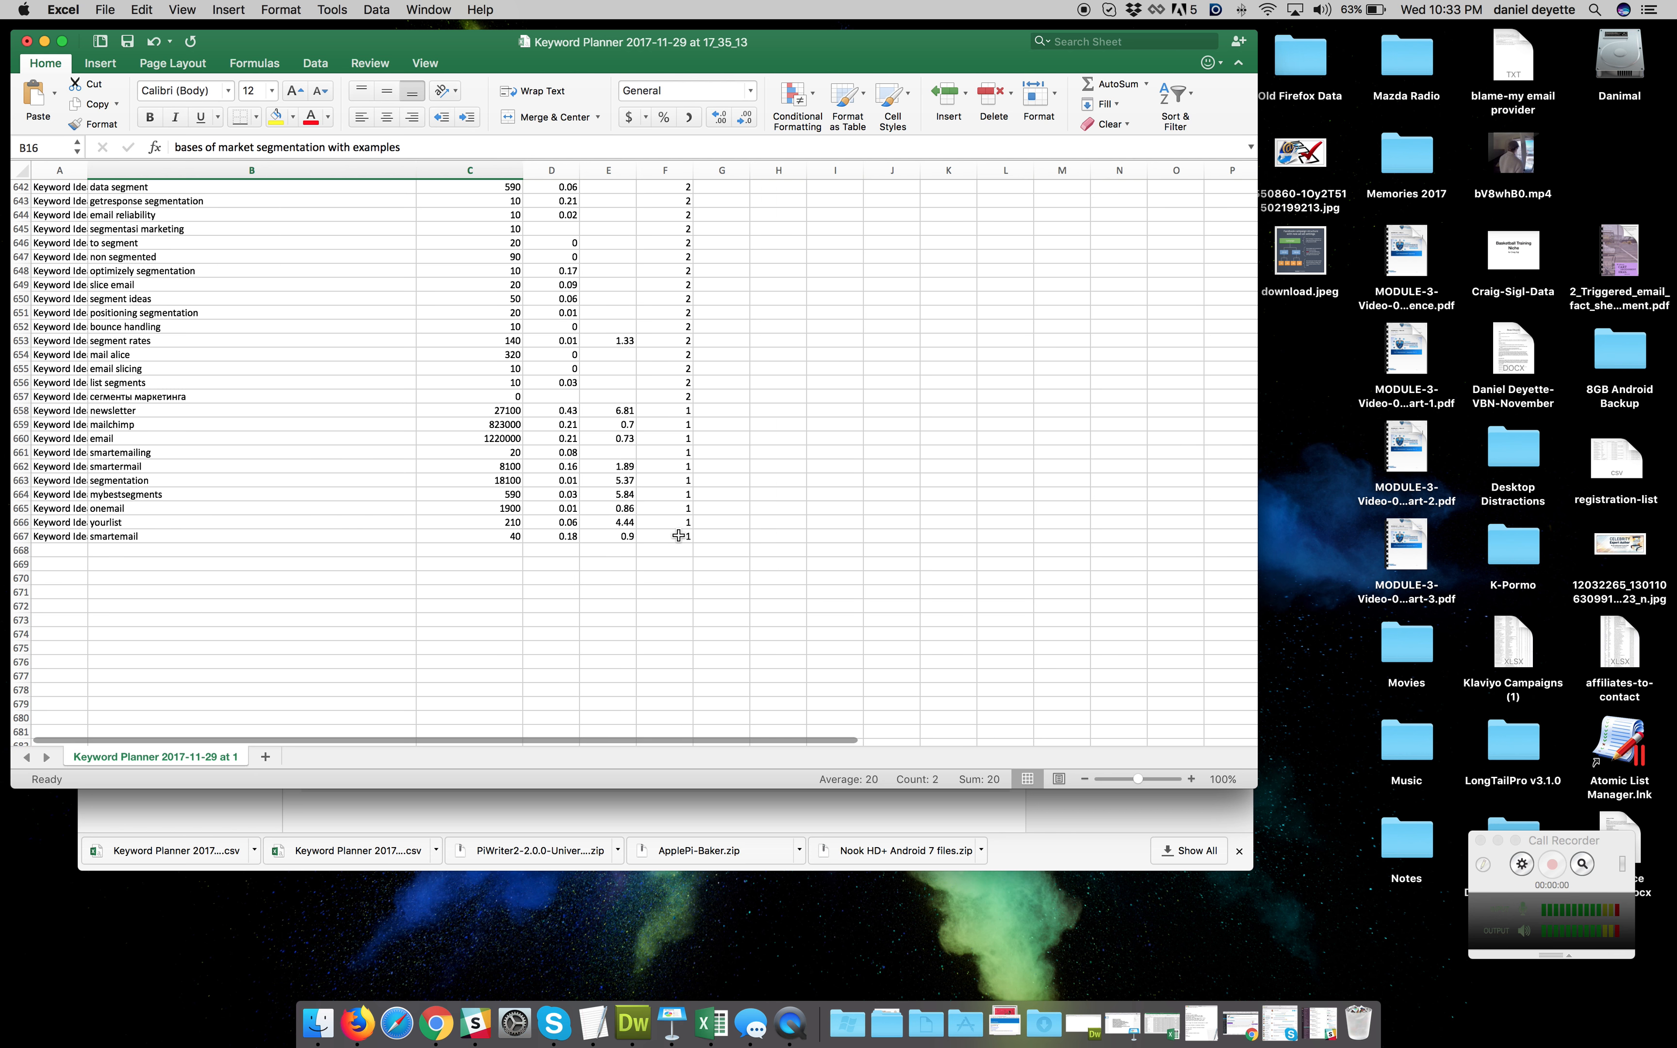
{"action": "left_click", "coordinate": [678, 535]}
{"action": "scroll", "coordinate": [678, 535], "scroll_direction": "down", "scroll_amount": 1}
{"action": "scroll", "coordinate": [679, 535], "scroll_direction": "right", "scroll_amount": 1}
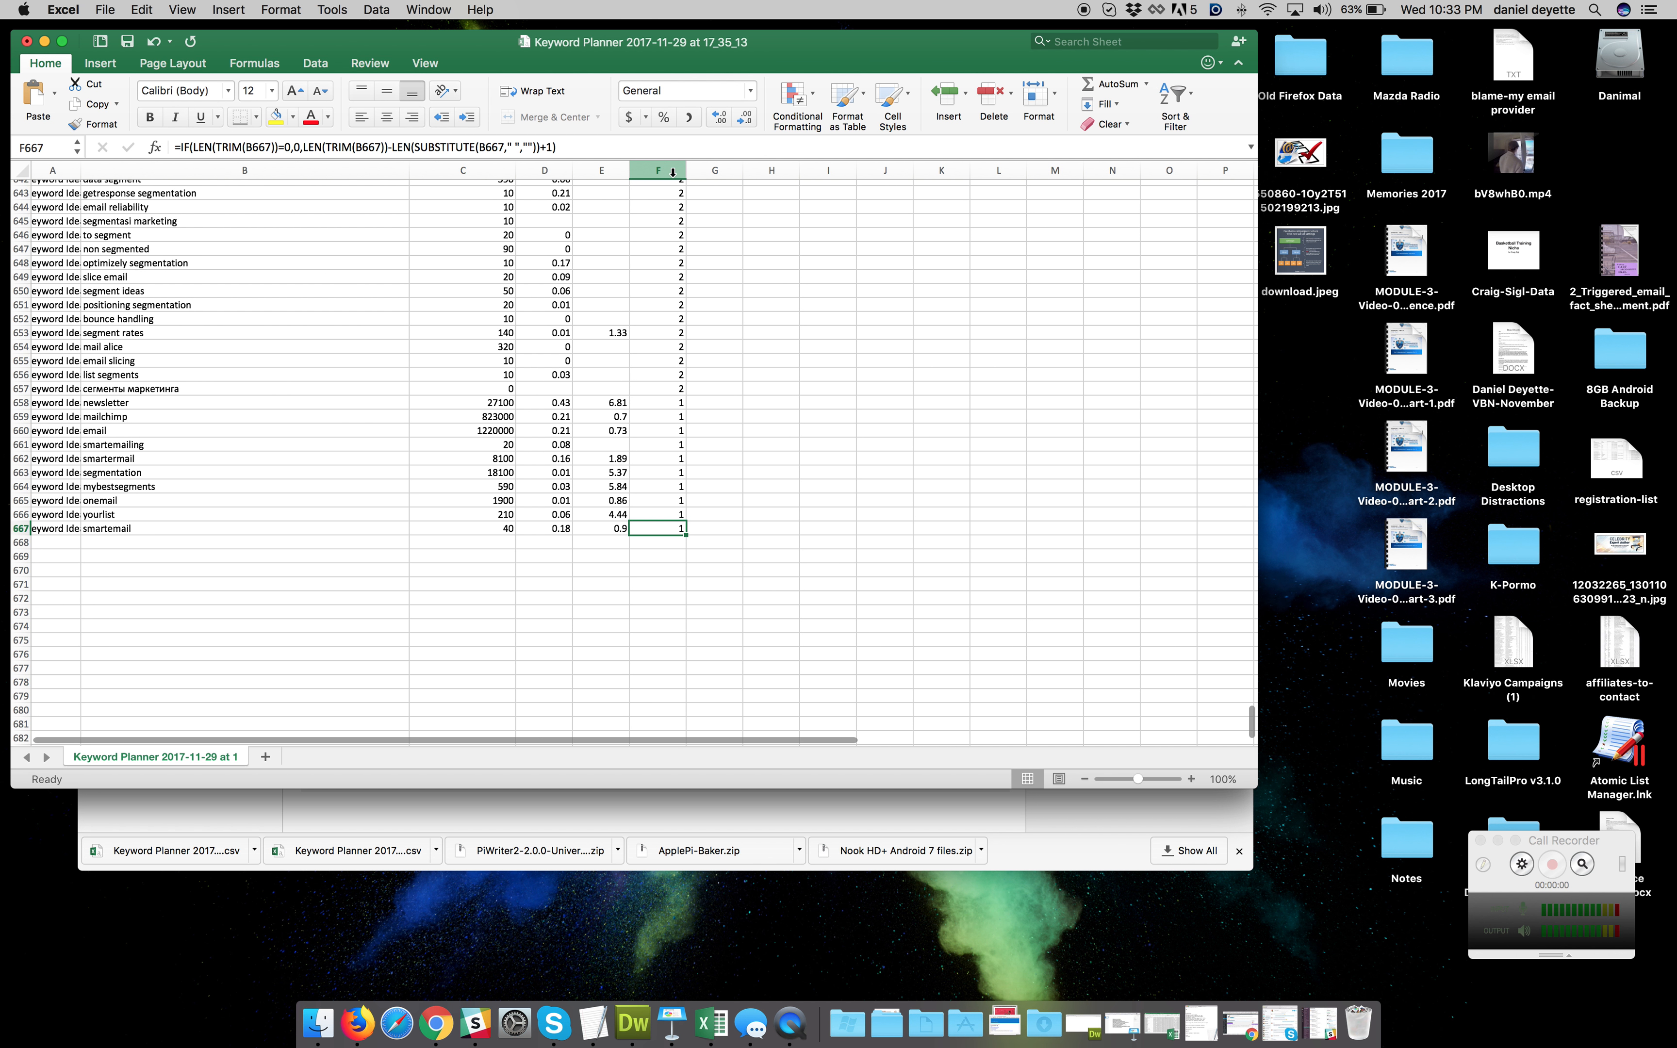
{"action": "scroll", "coordinate": [776, 367], "scroll_direction": "up", "scroll_amount": 20}
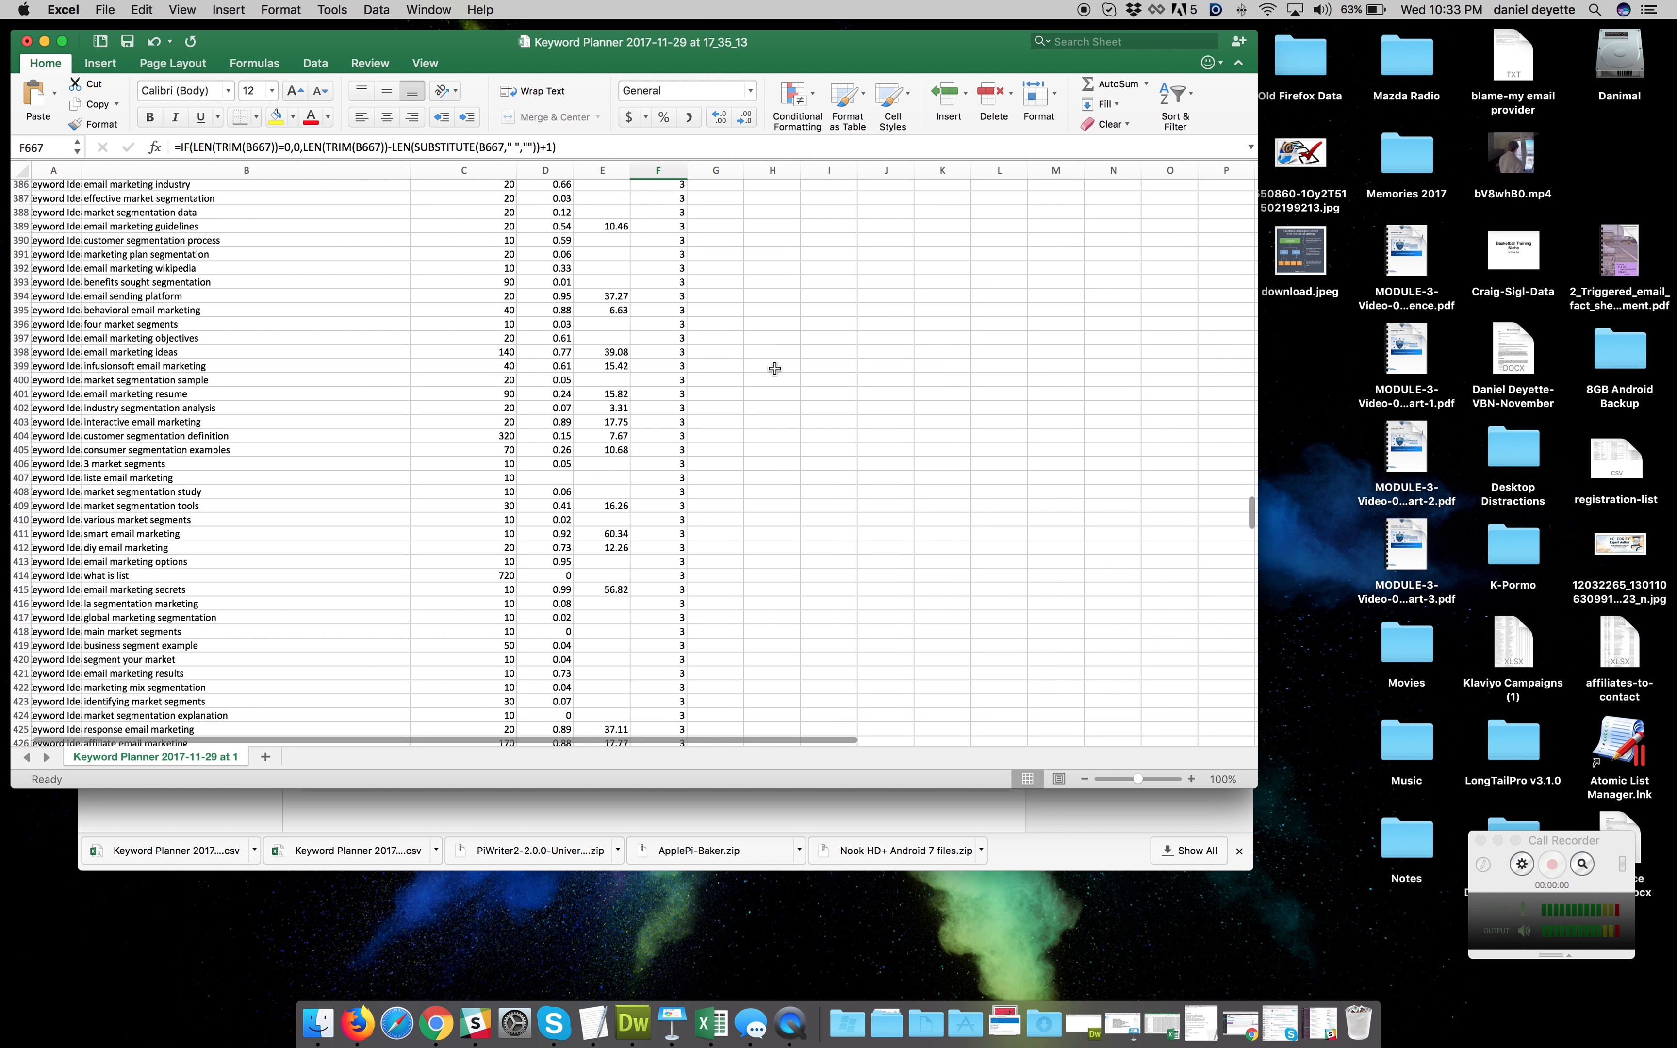
{"action": "scroll", "coordinate": [775, 367], "scroll_direction": "up", "scroll_amount": 10}
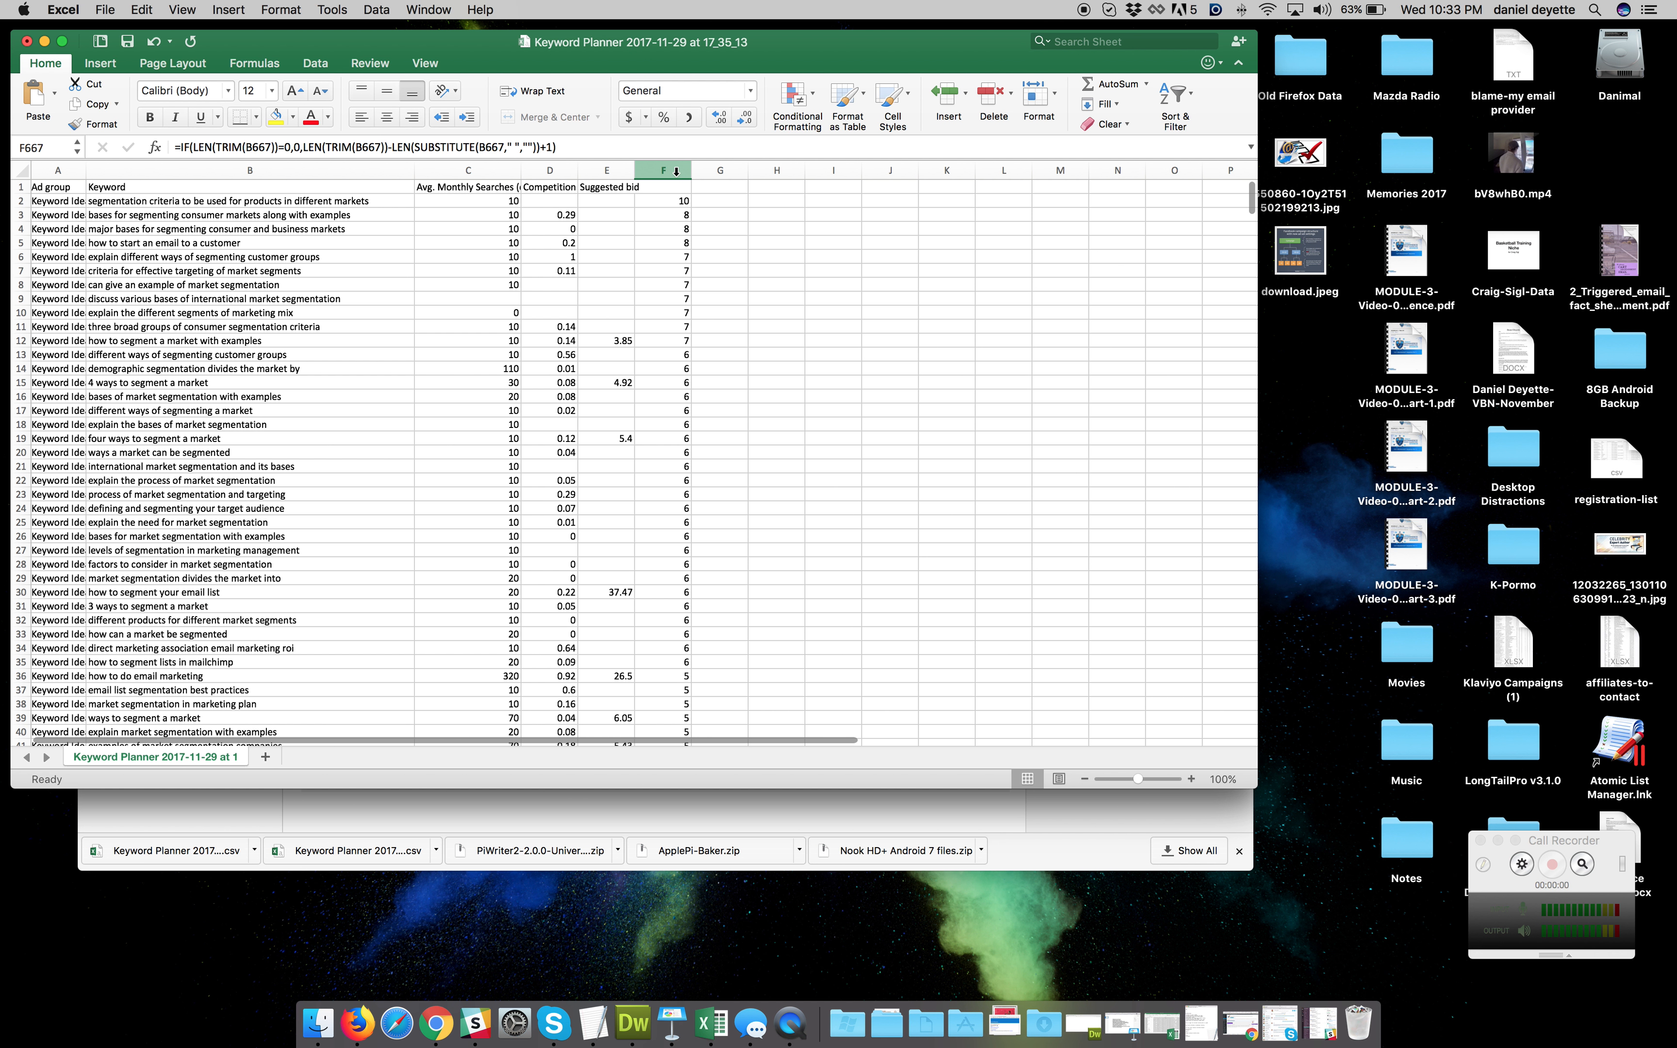
{"action": "left_click", "coordinate": [676, 171]}
{"action": "key", "text": "super+c"}
Paste the word-count column into column F of the 22_32_42 workbook and check it against the keywords in rows 2 and 3
{"action": "key", "text": "super+Tab"}
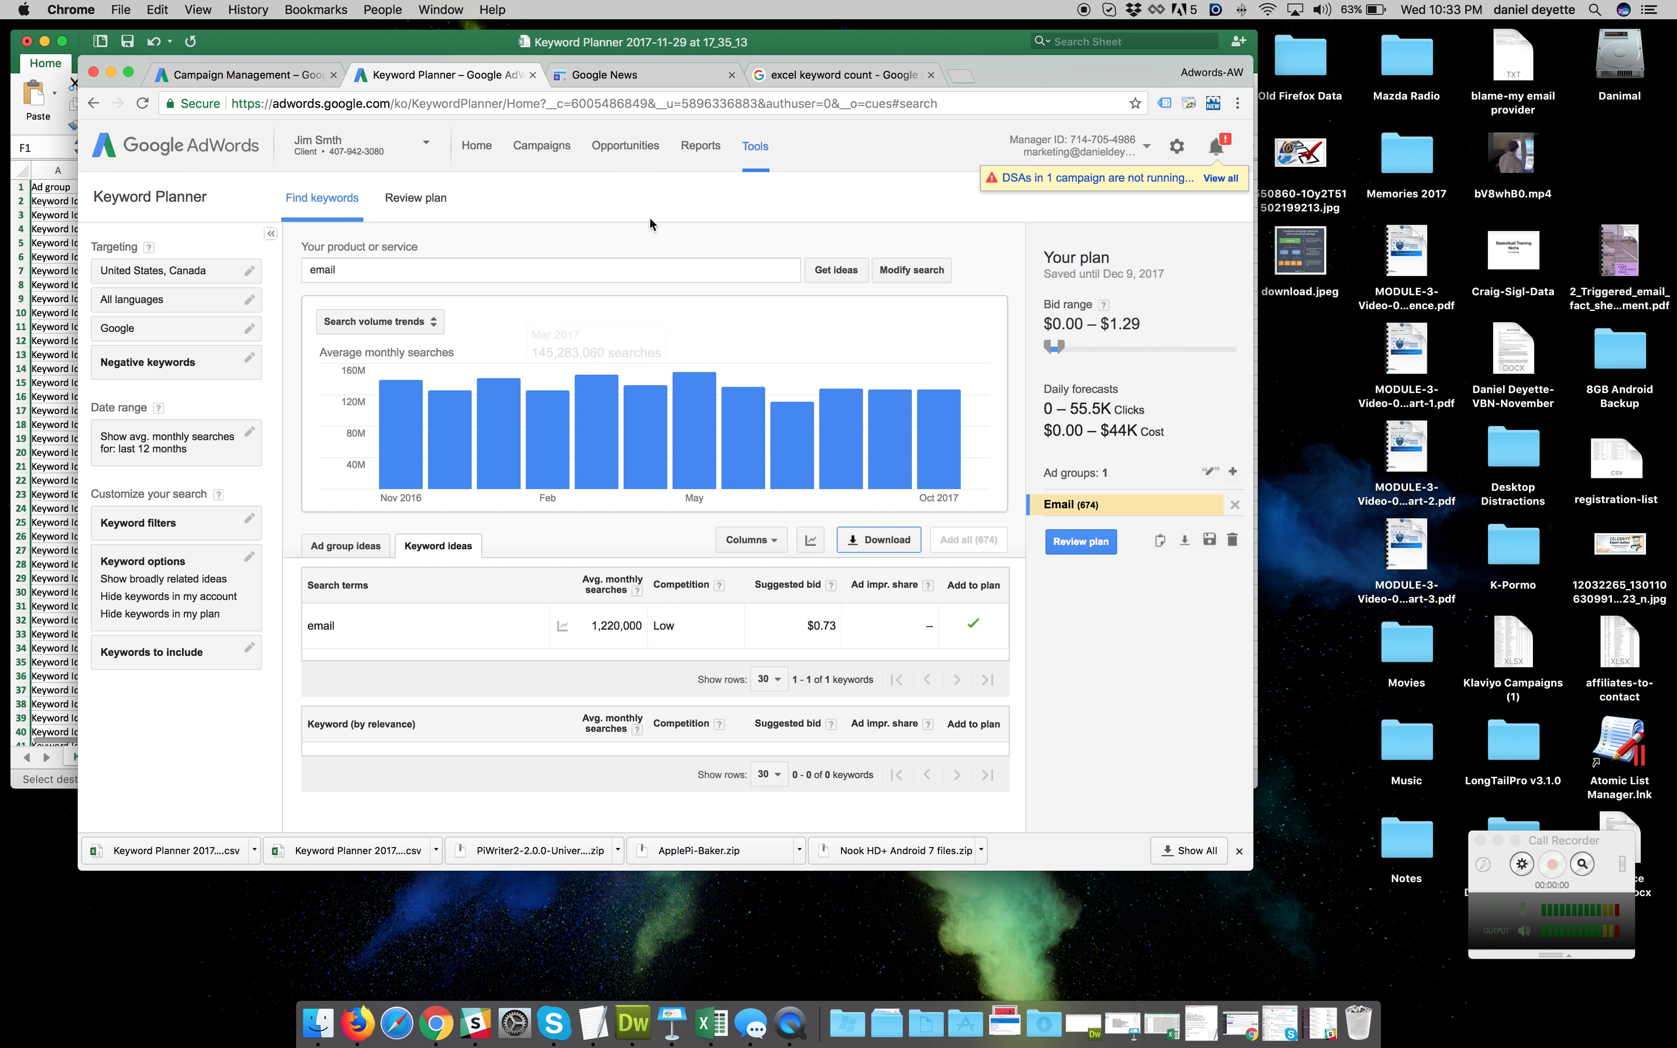
{"action": "left_click", "coordinate": [63, 783]}
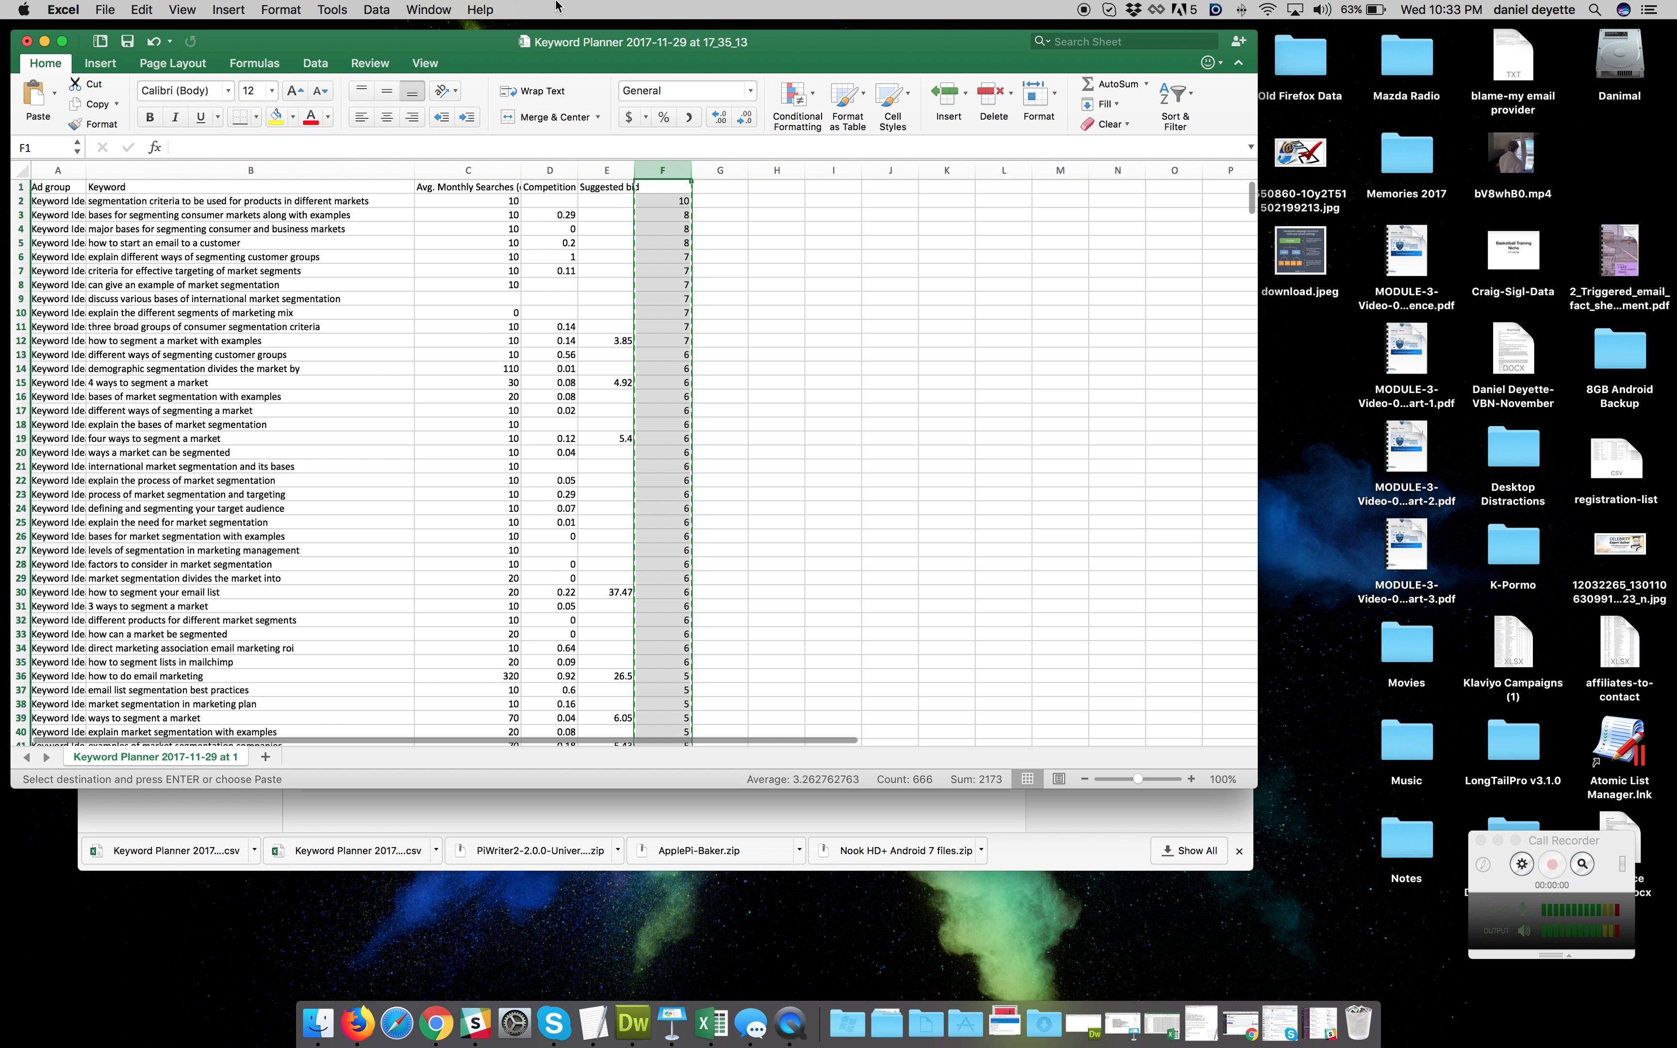
{"action": "left_click", "coordinate": [428, 9]}
{"action": "left_click", "coordinate": [485, 255]}
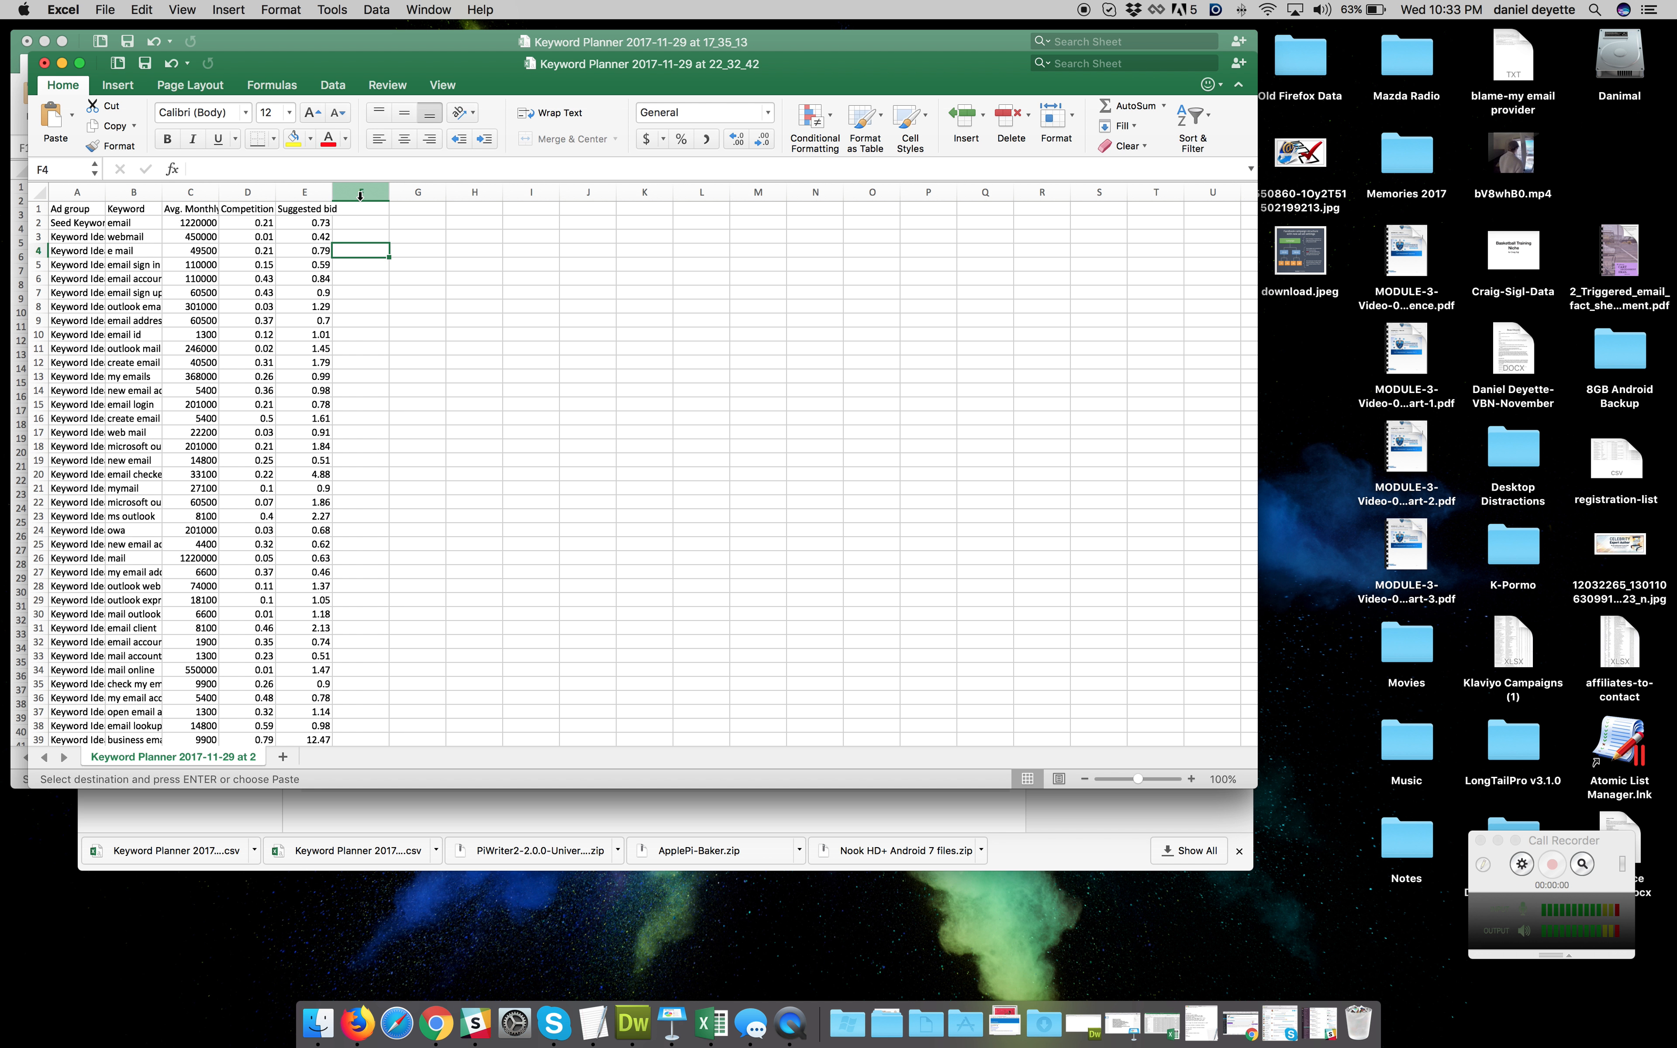
{"action": "left_click", "coordinate": [360, 193]}
{"action": "key", "text": "super+v"}
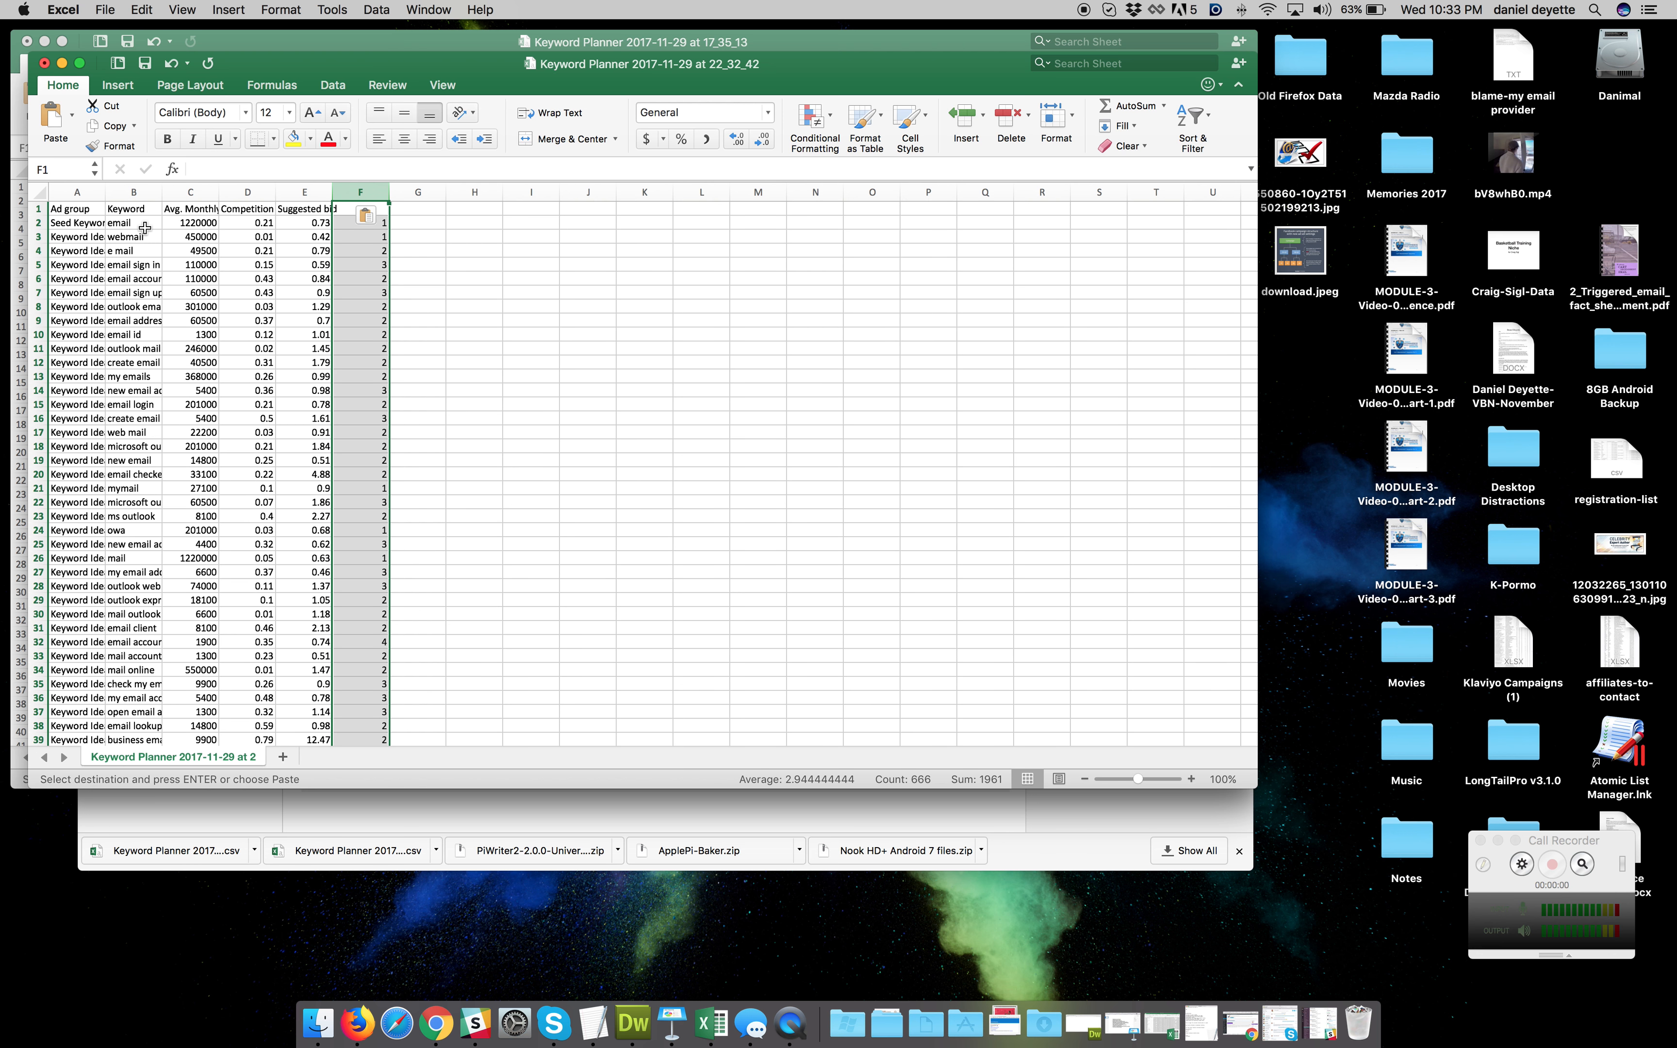
{"action": "left_click_drag", "start_coordinate": [349, 222], "coordinate": [168, 225]}
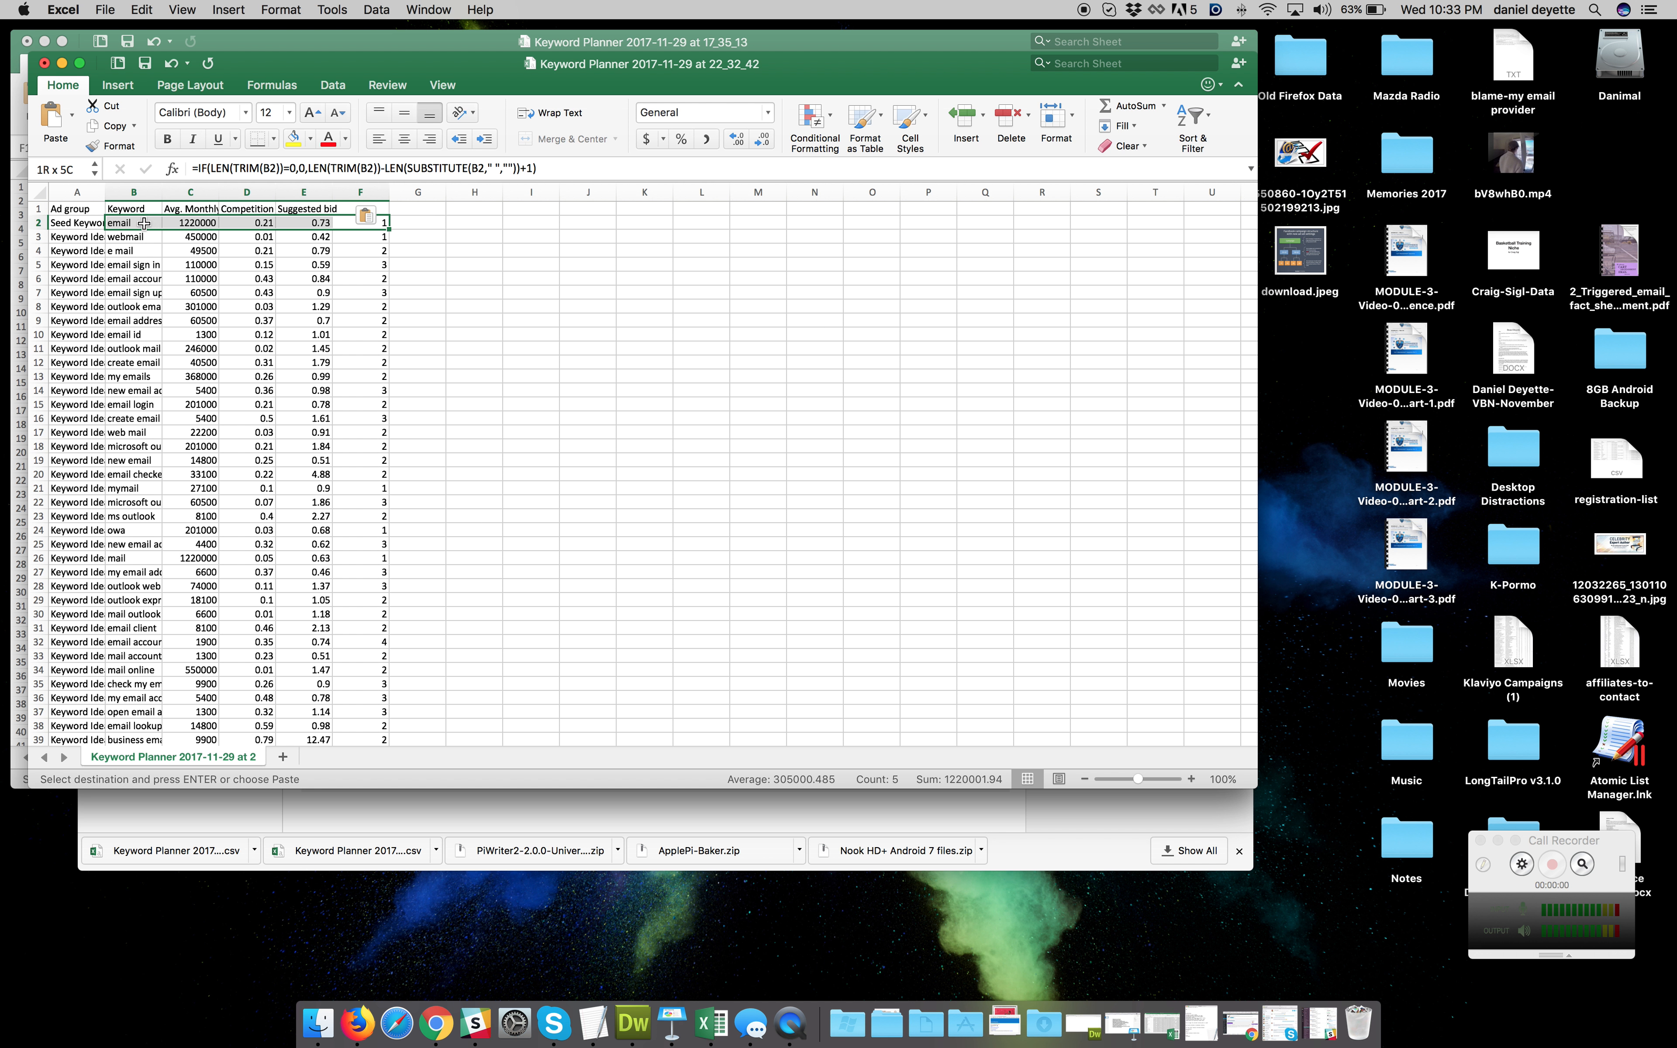
{"action": "left_click_drag", "start_coordinate": [324, 237], "coordinate": [159, 237]}
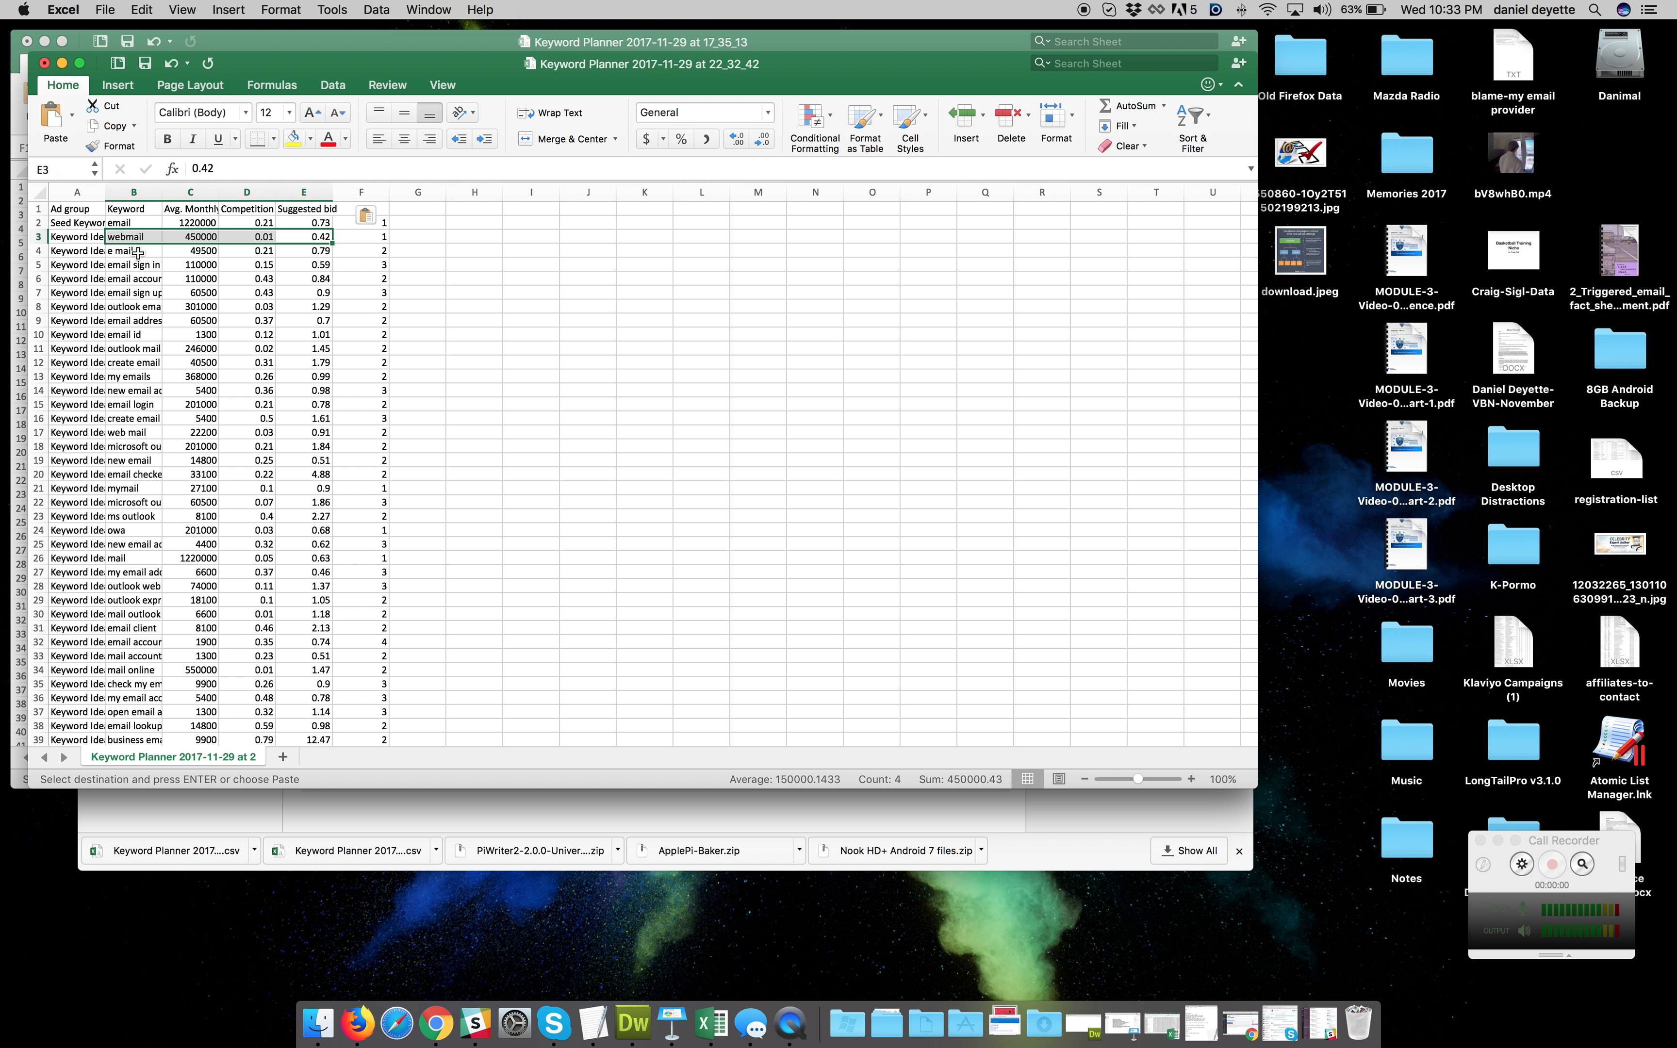
Sort the new sheet by column F from largest to smallest, expanding the selection, and widen the Keyword column to fit the phrases
{"action": "left_click", "coordinate": [360, 192]}
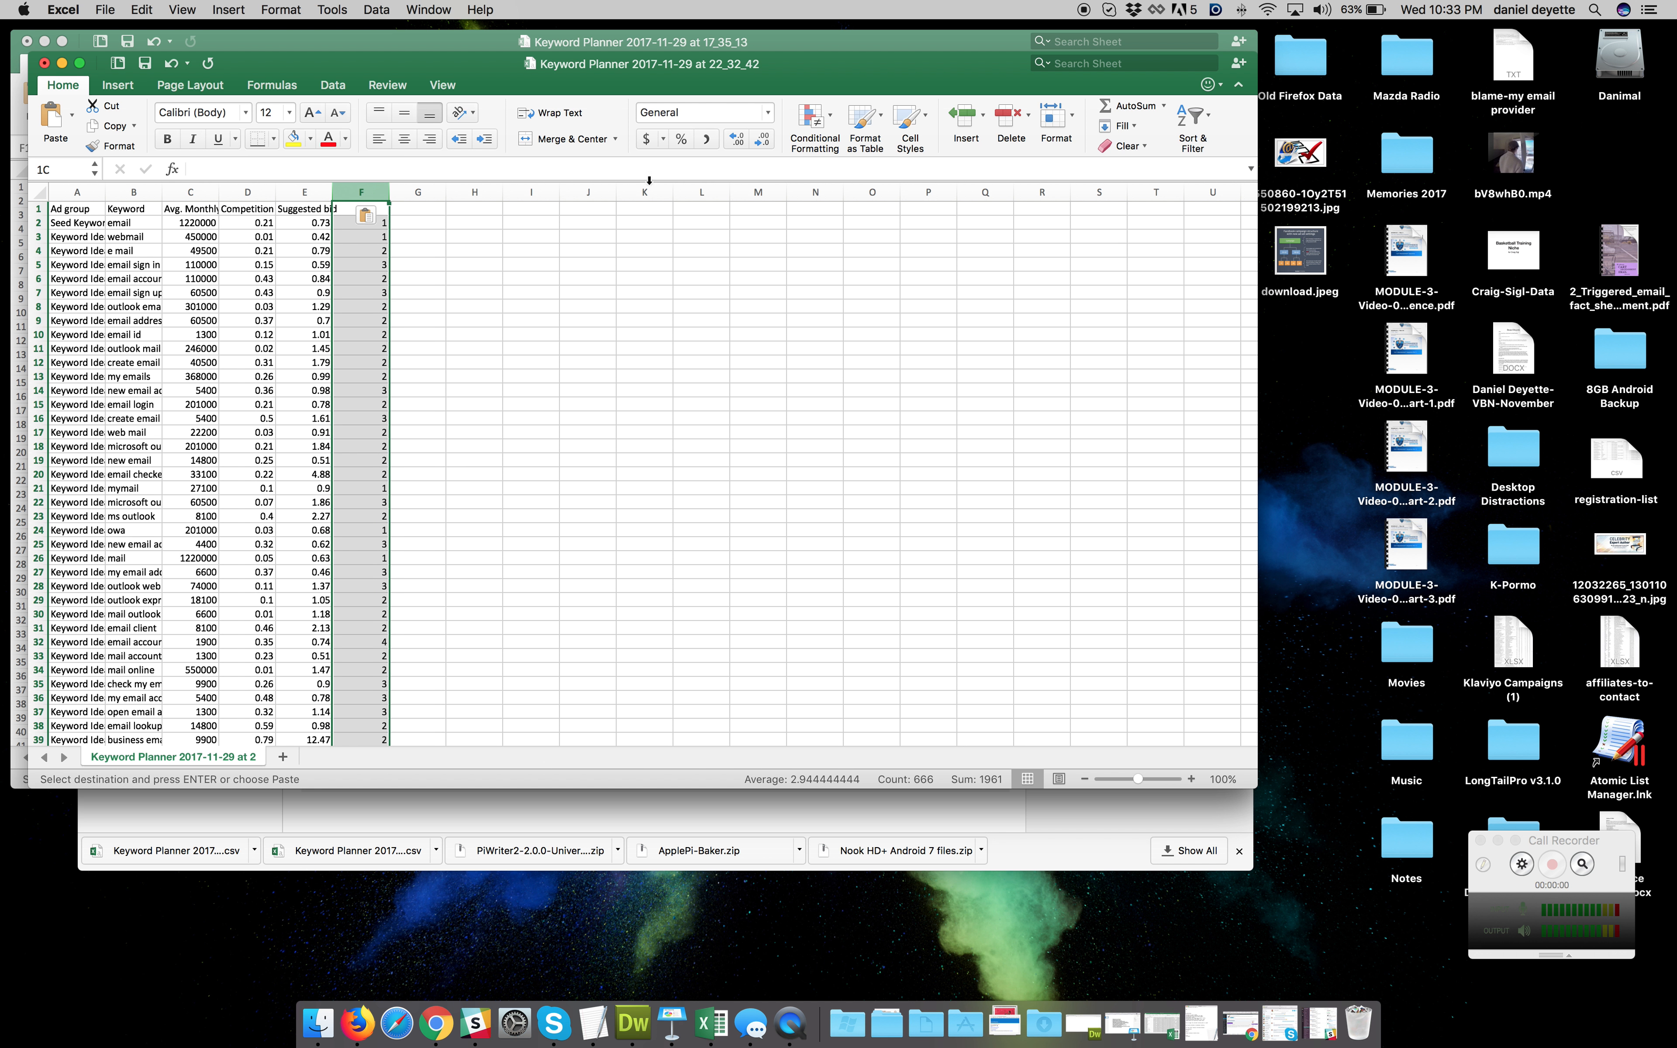
{"action": "left_click", "coordinate": [1192, 118]}
{"action": "left_click", "coordinate": [1222, 167]}
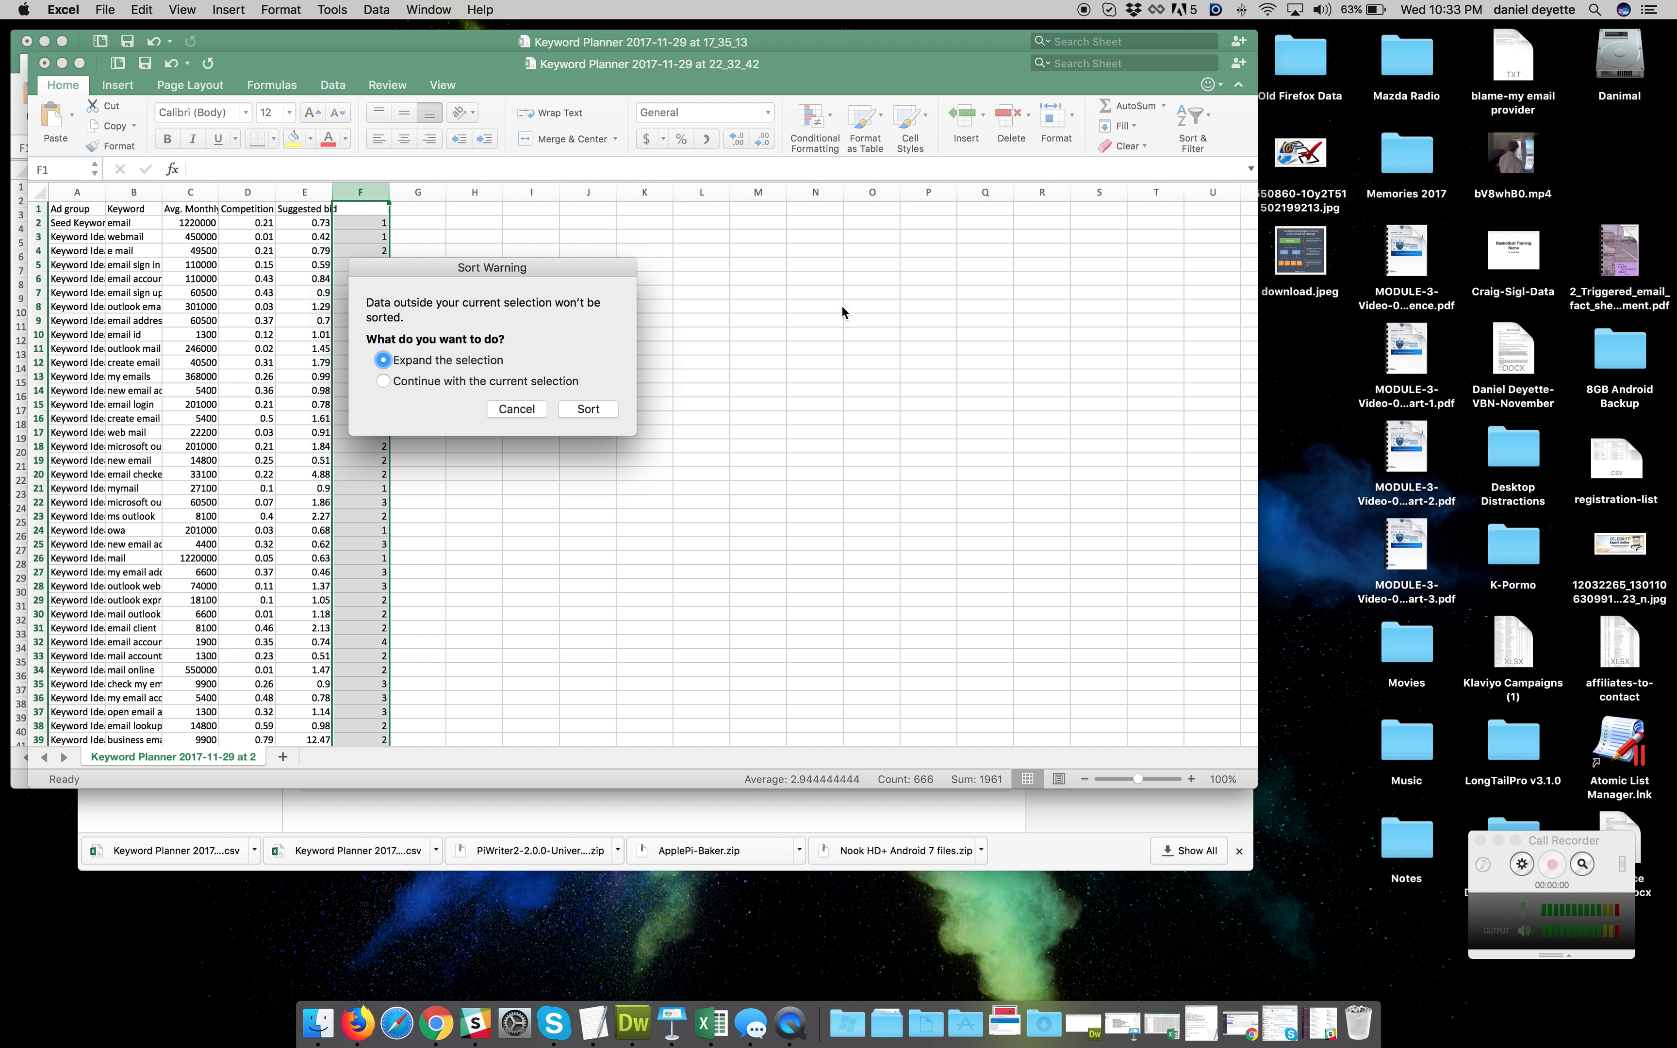
{"action": "left_click", "coordinate": [607, 409]}
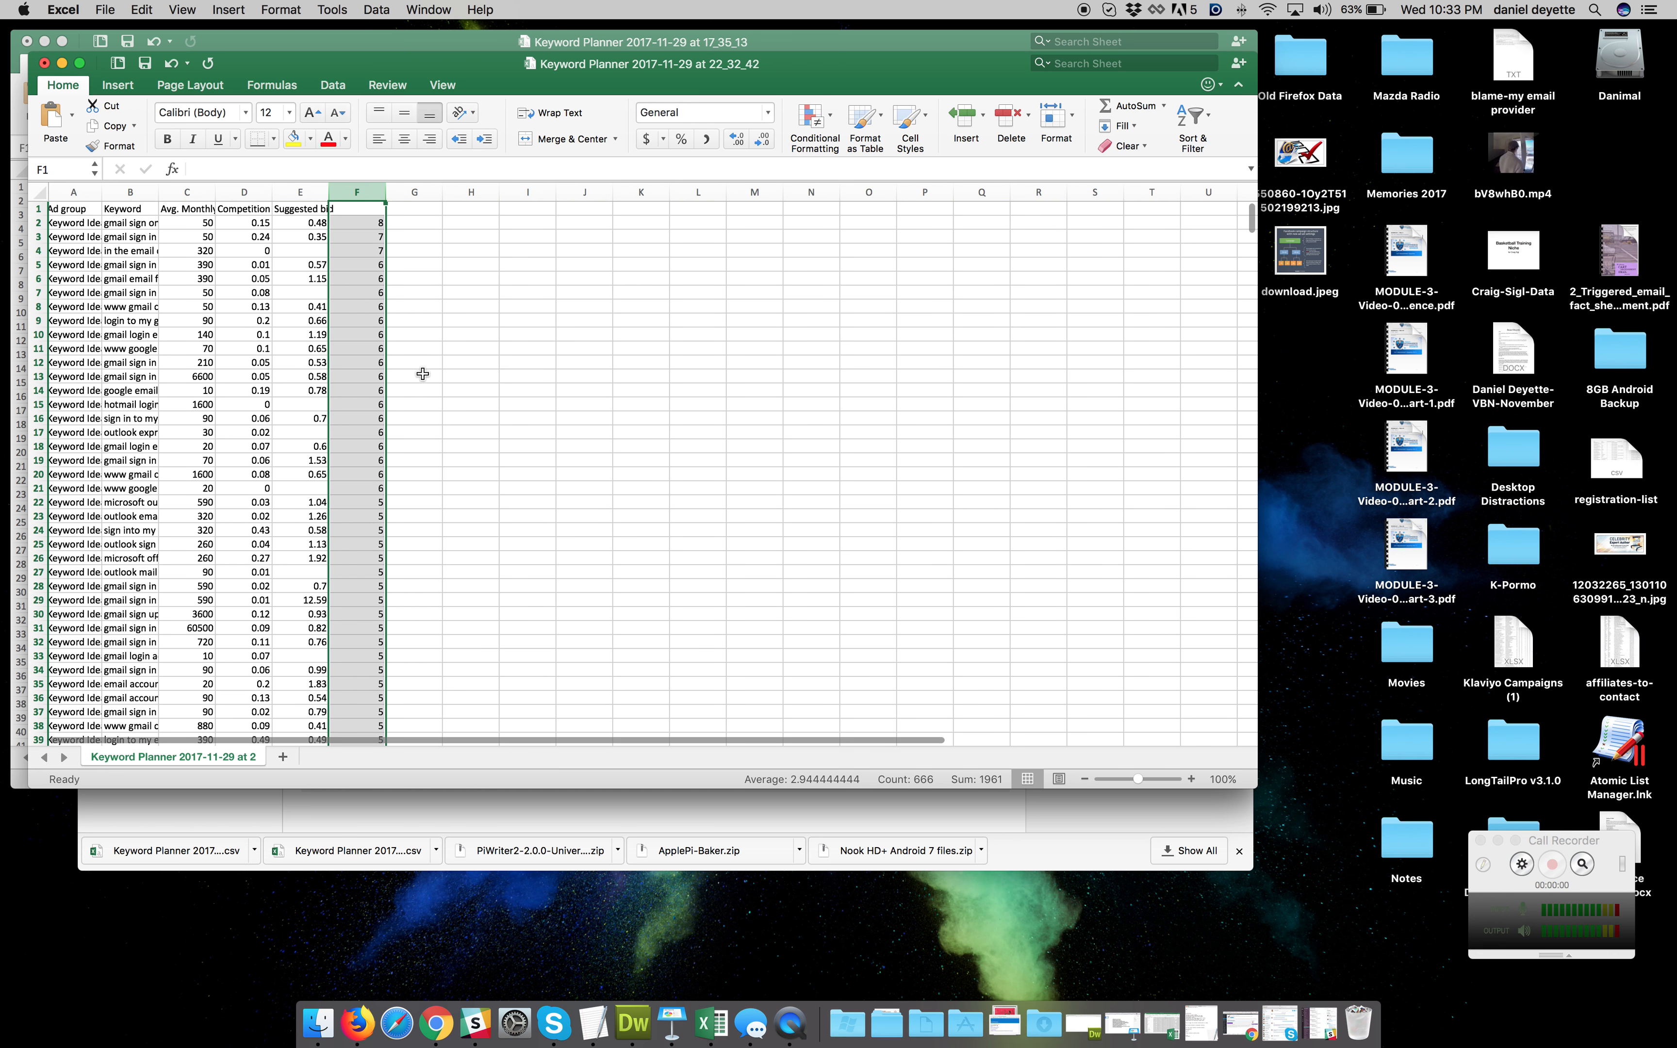
{"action": "left_click_drag", "start_coordinate": [162, 192], "coordinate": [325, 192]}
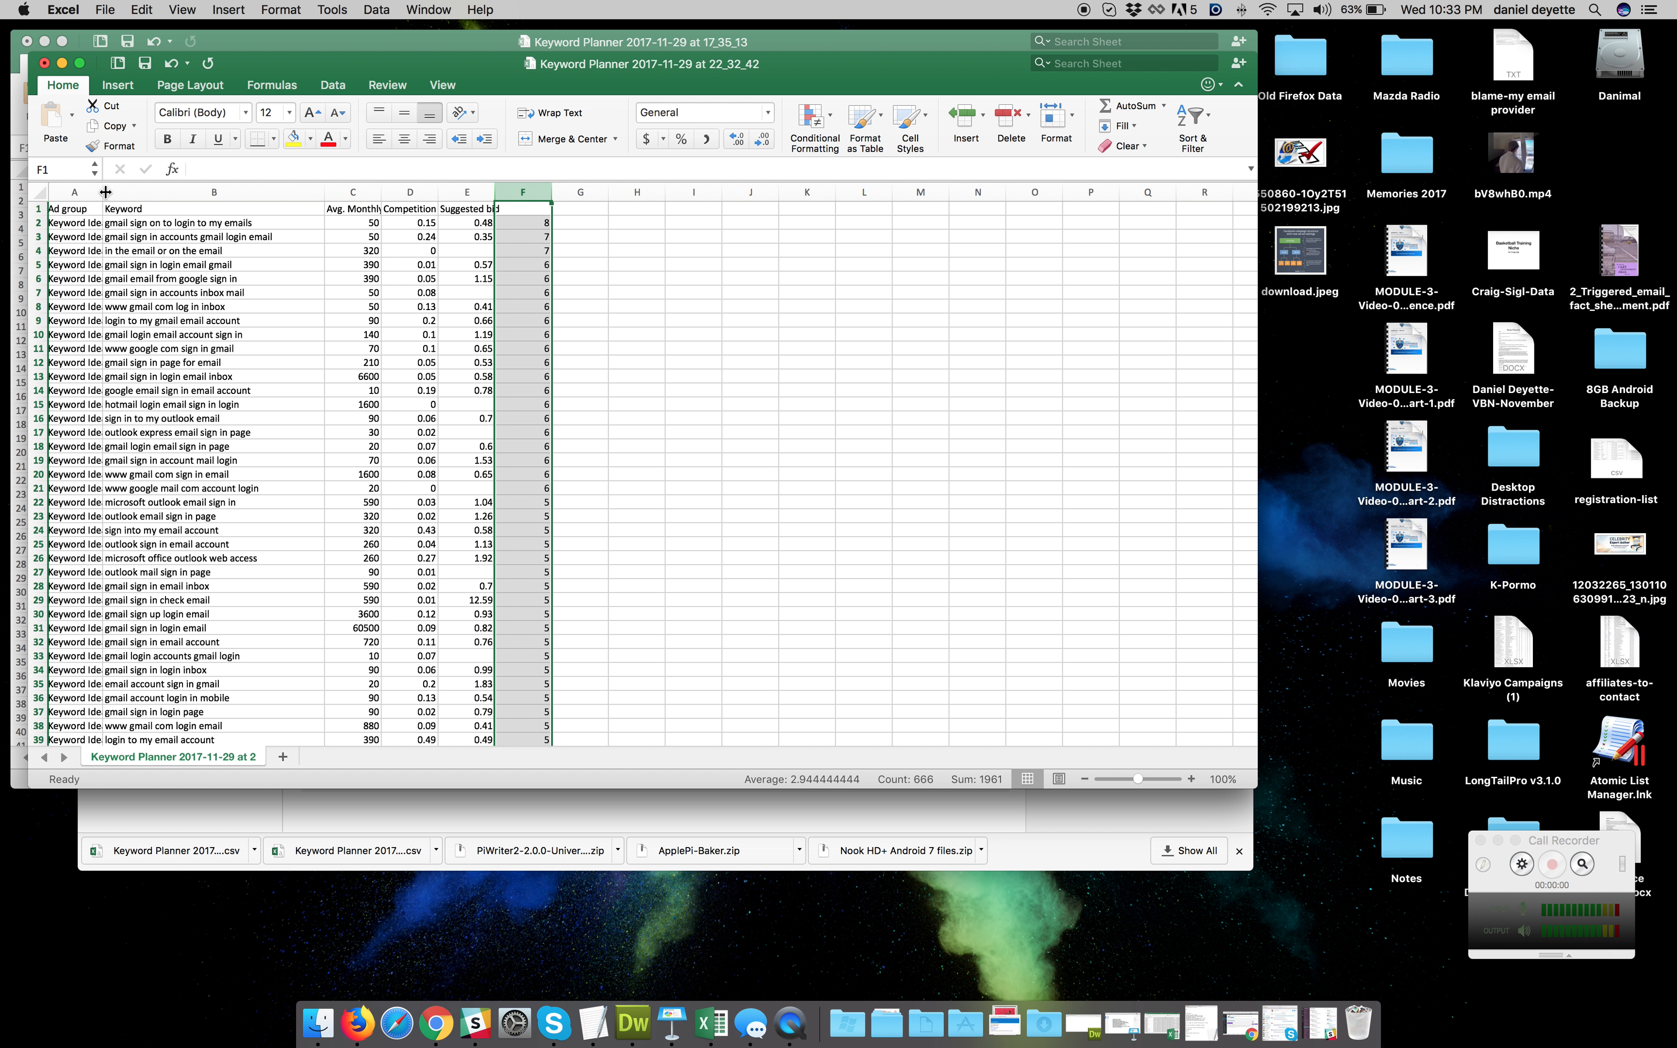
Examine the longest email keyword phrases in rows 2 to 8 with their word counts and monthly searches
{"action": "left_click", "coordinate": [248, 222]}
{"action": "key", "text": "ctrl+shift+Down"}
{"action": "left_click", "coordinate": [248, 223]}
{"action": "left_click", "coordinate": [266, 252]}
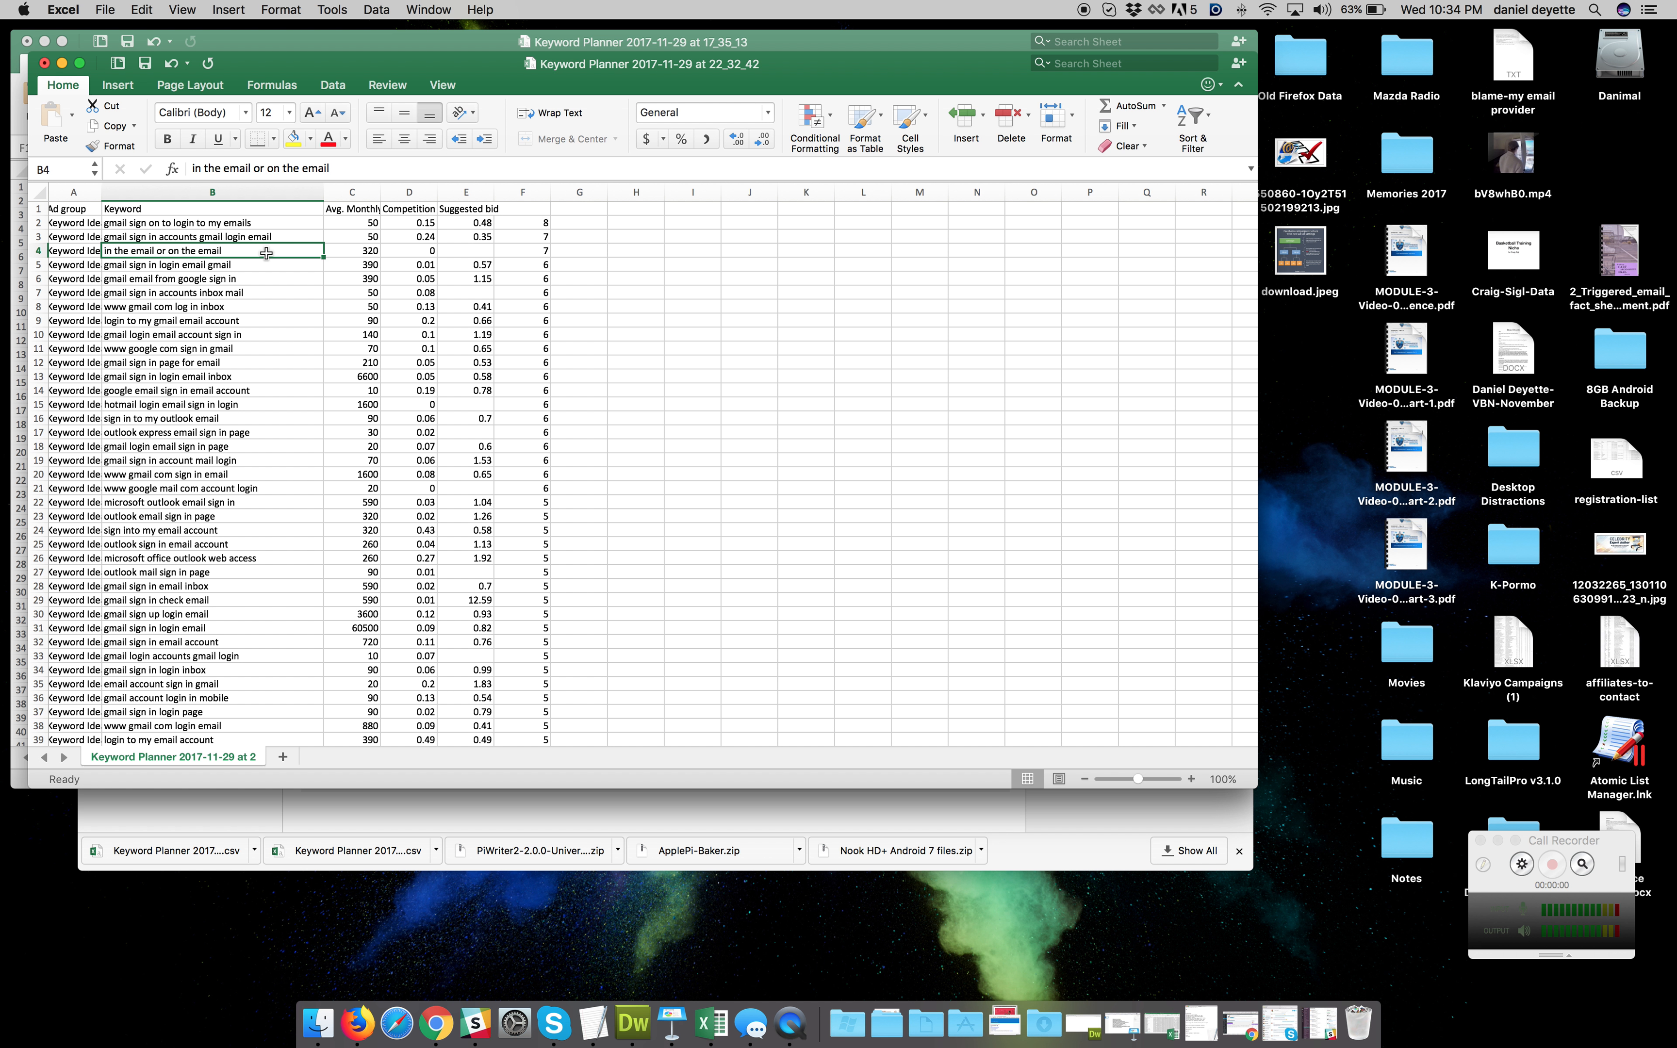
{"action": "left_click", "coordinate": [252, 268]}
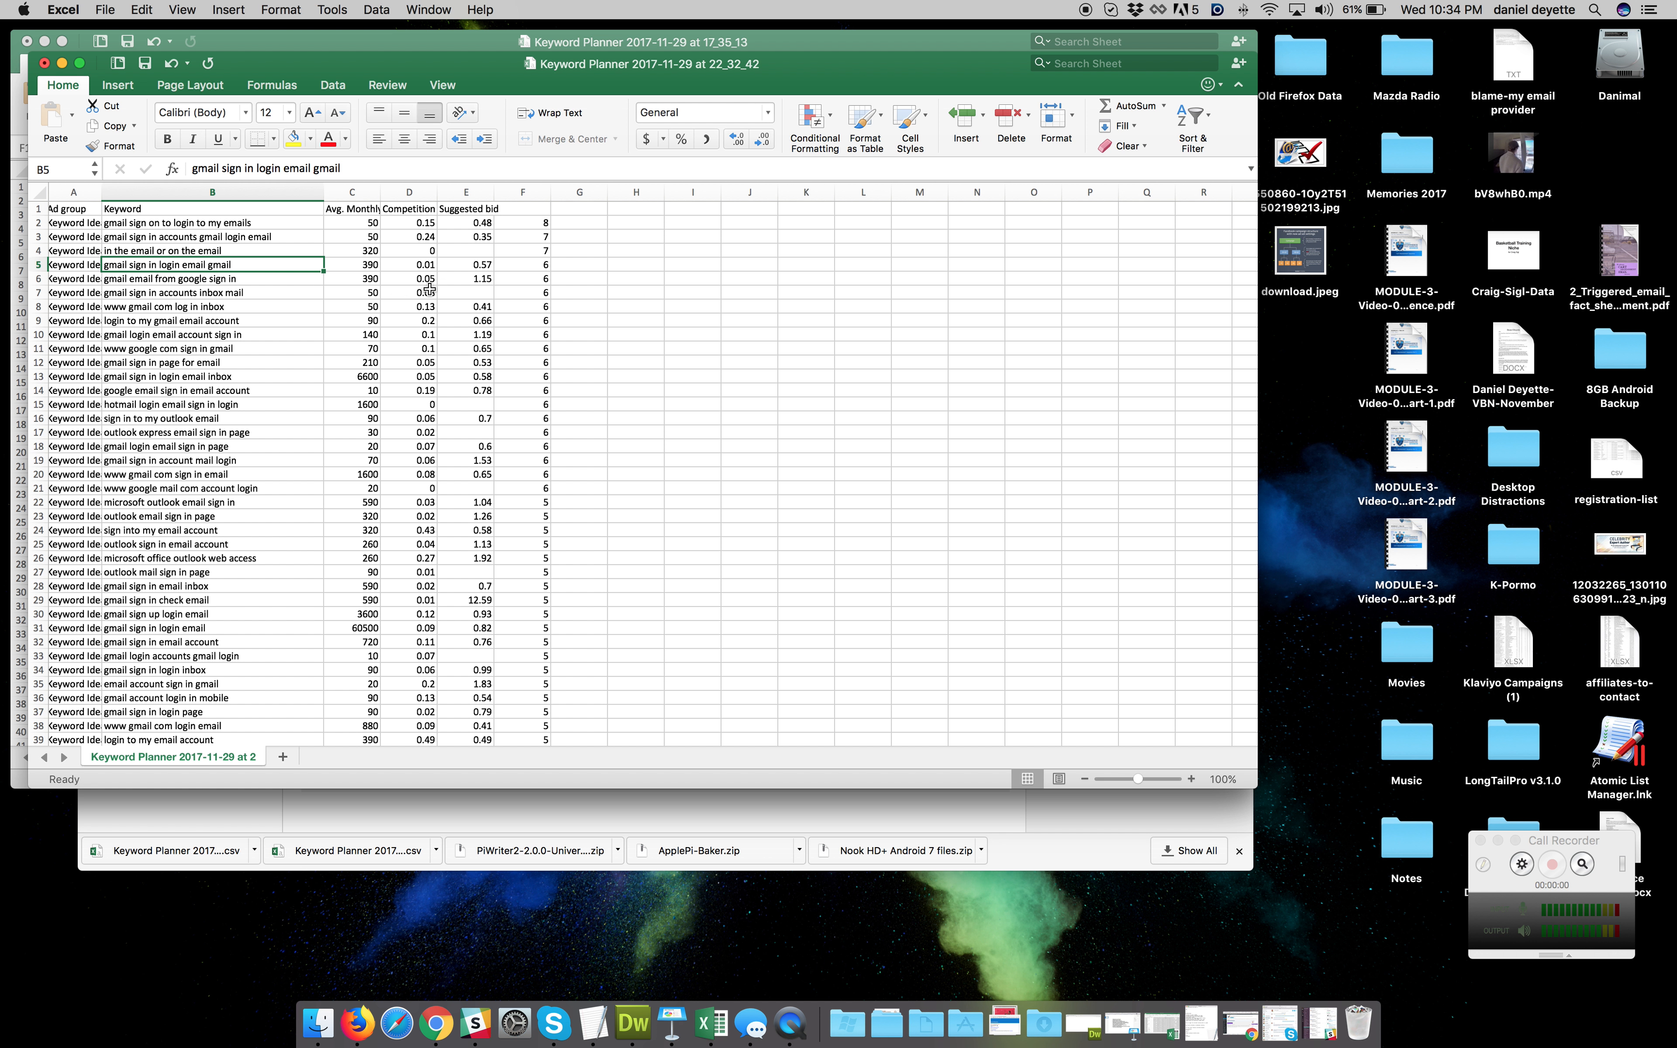
{"action": "left_click", "coordinate": [236, 306]}
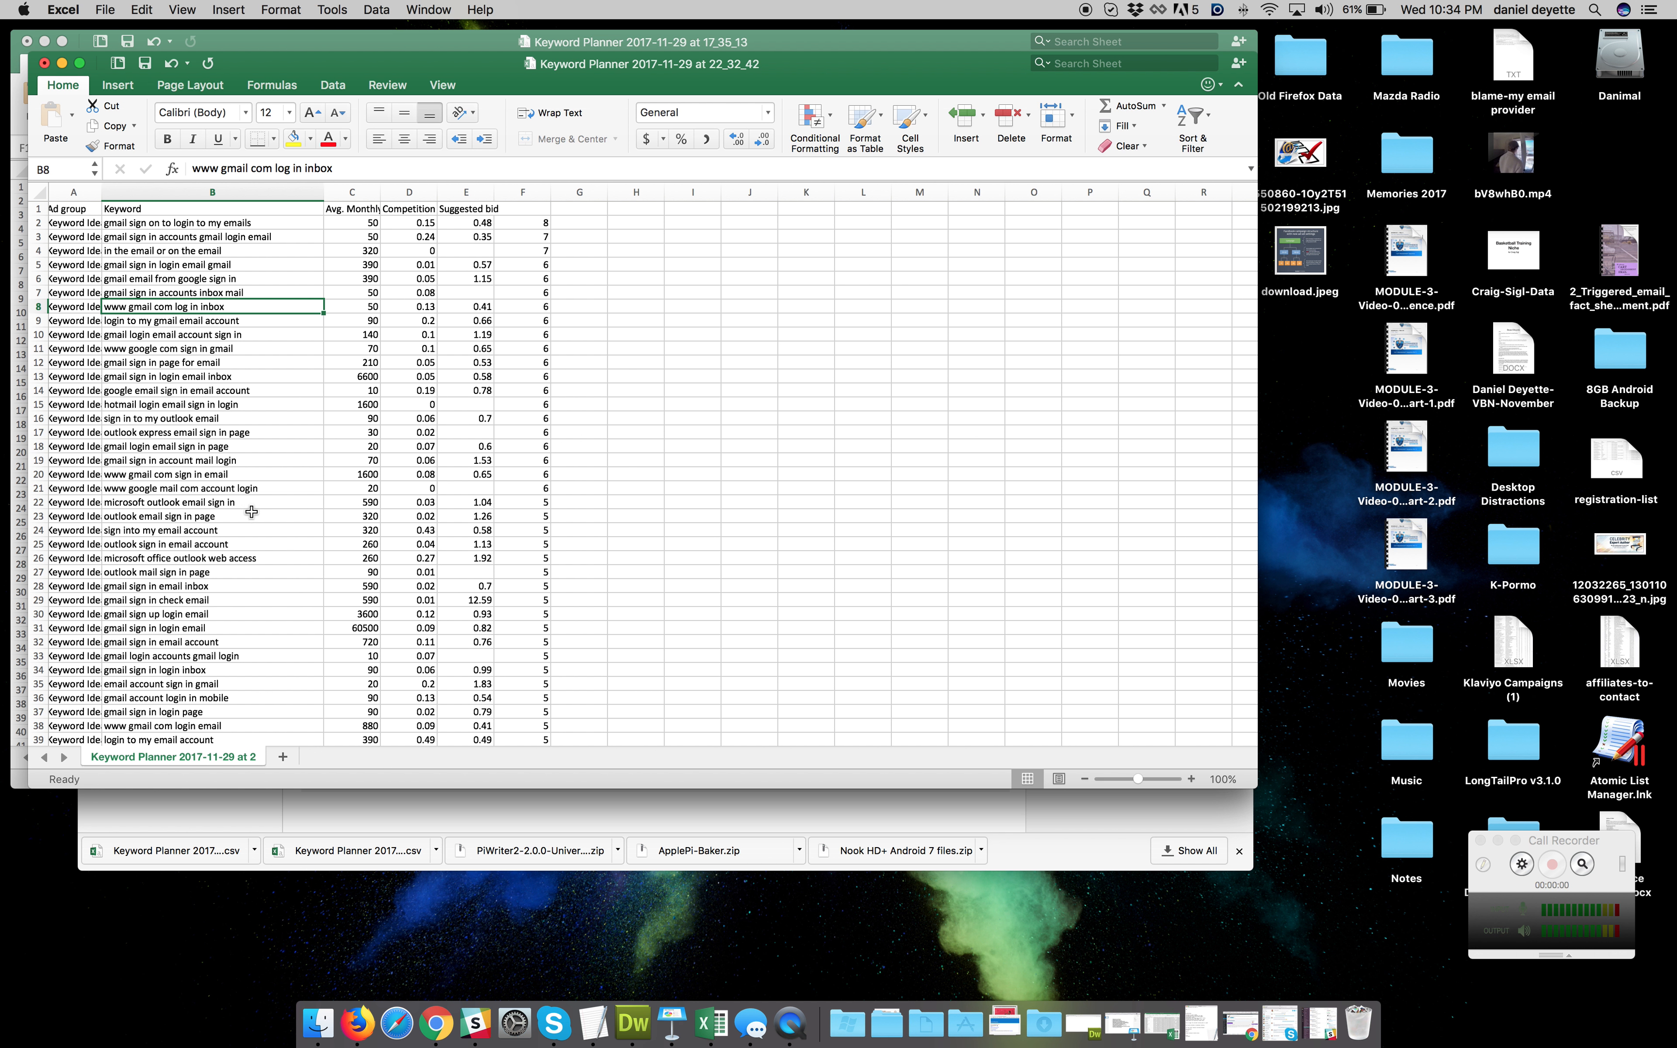
Look through the five- and four-word phrases down to about row 101 for long-tail keywords with notable monthly searches
{"action": "scroll", "coordinate": [252, 516], "scroll_direction": "down", "scroll_amount": 1}
{"action": "scroll", "coordinate": [252, 518], "scroll_direction": "down", "scroll_amount": 3}
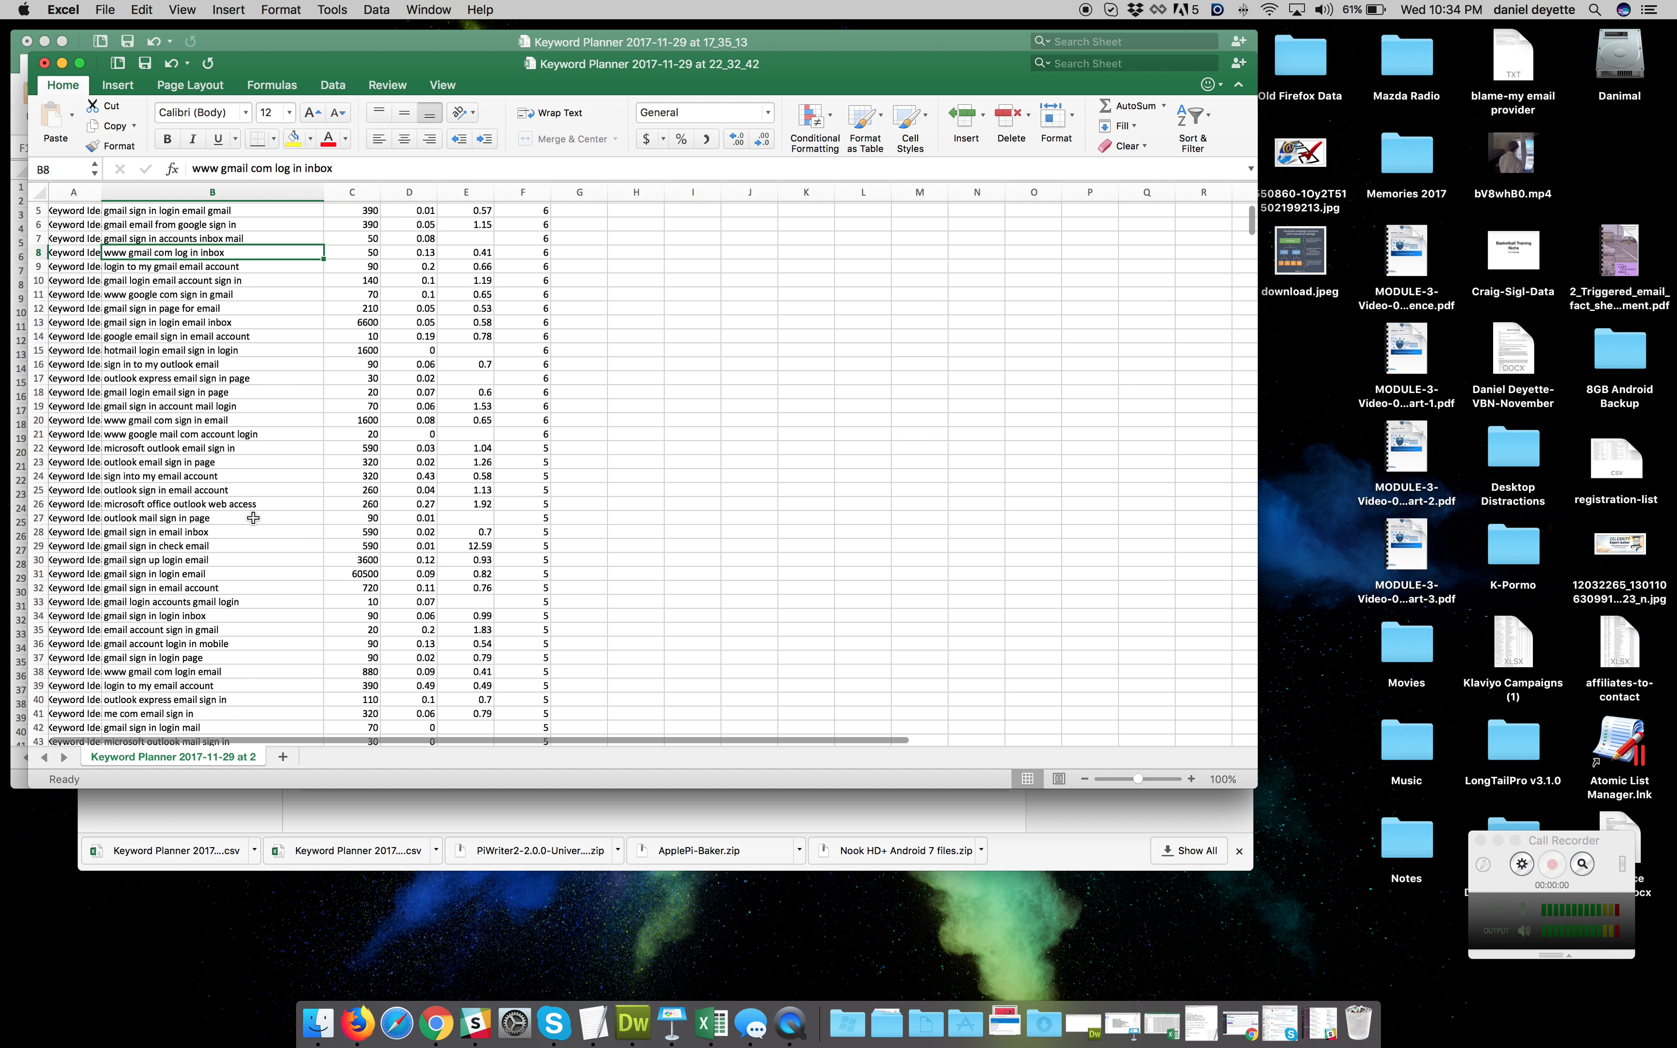
{"action": "scroll", "coordinate": [252, 518], "scroll_direction": "down", "scroll_amount": 1}
{"action": "left_click", "coordinate": [293, 555]}
{"action": "scroll", "coordinate": [251, 641], "scroll_direction": "down", "scroll_amount": 6}
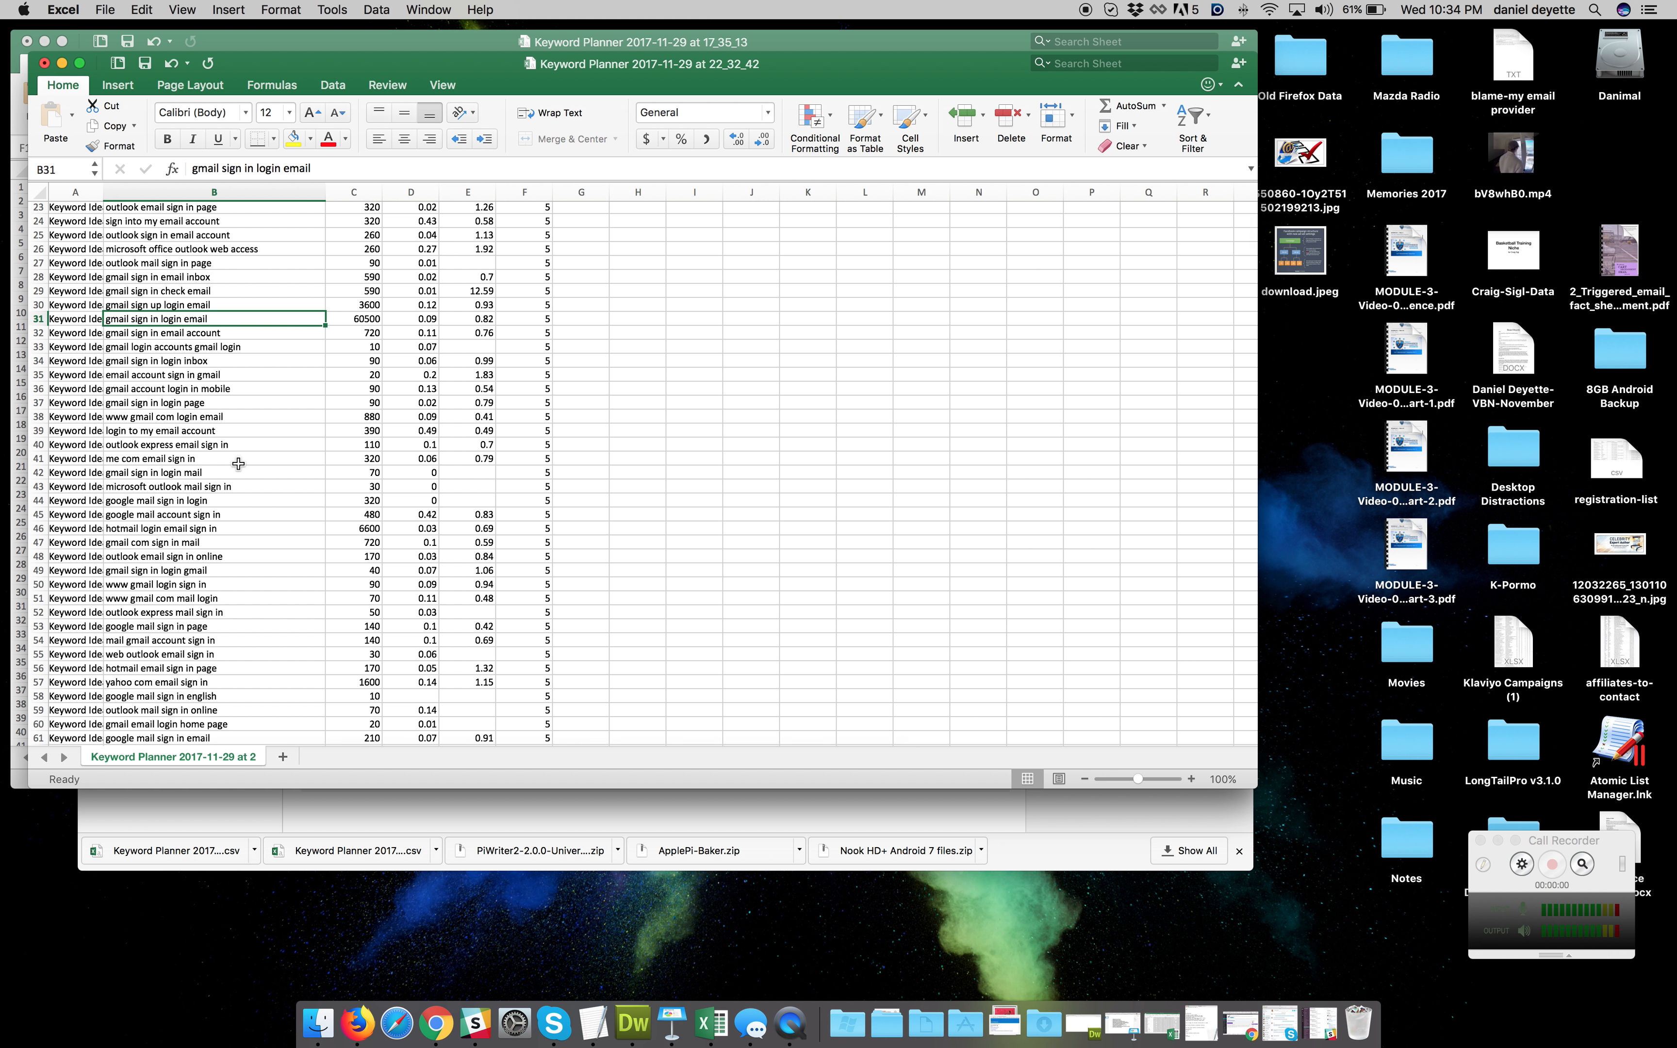
{"action": "scroll", "coordinate": [238, 463], "scroll_direction": "down", "scroll_amount": 5}
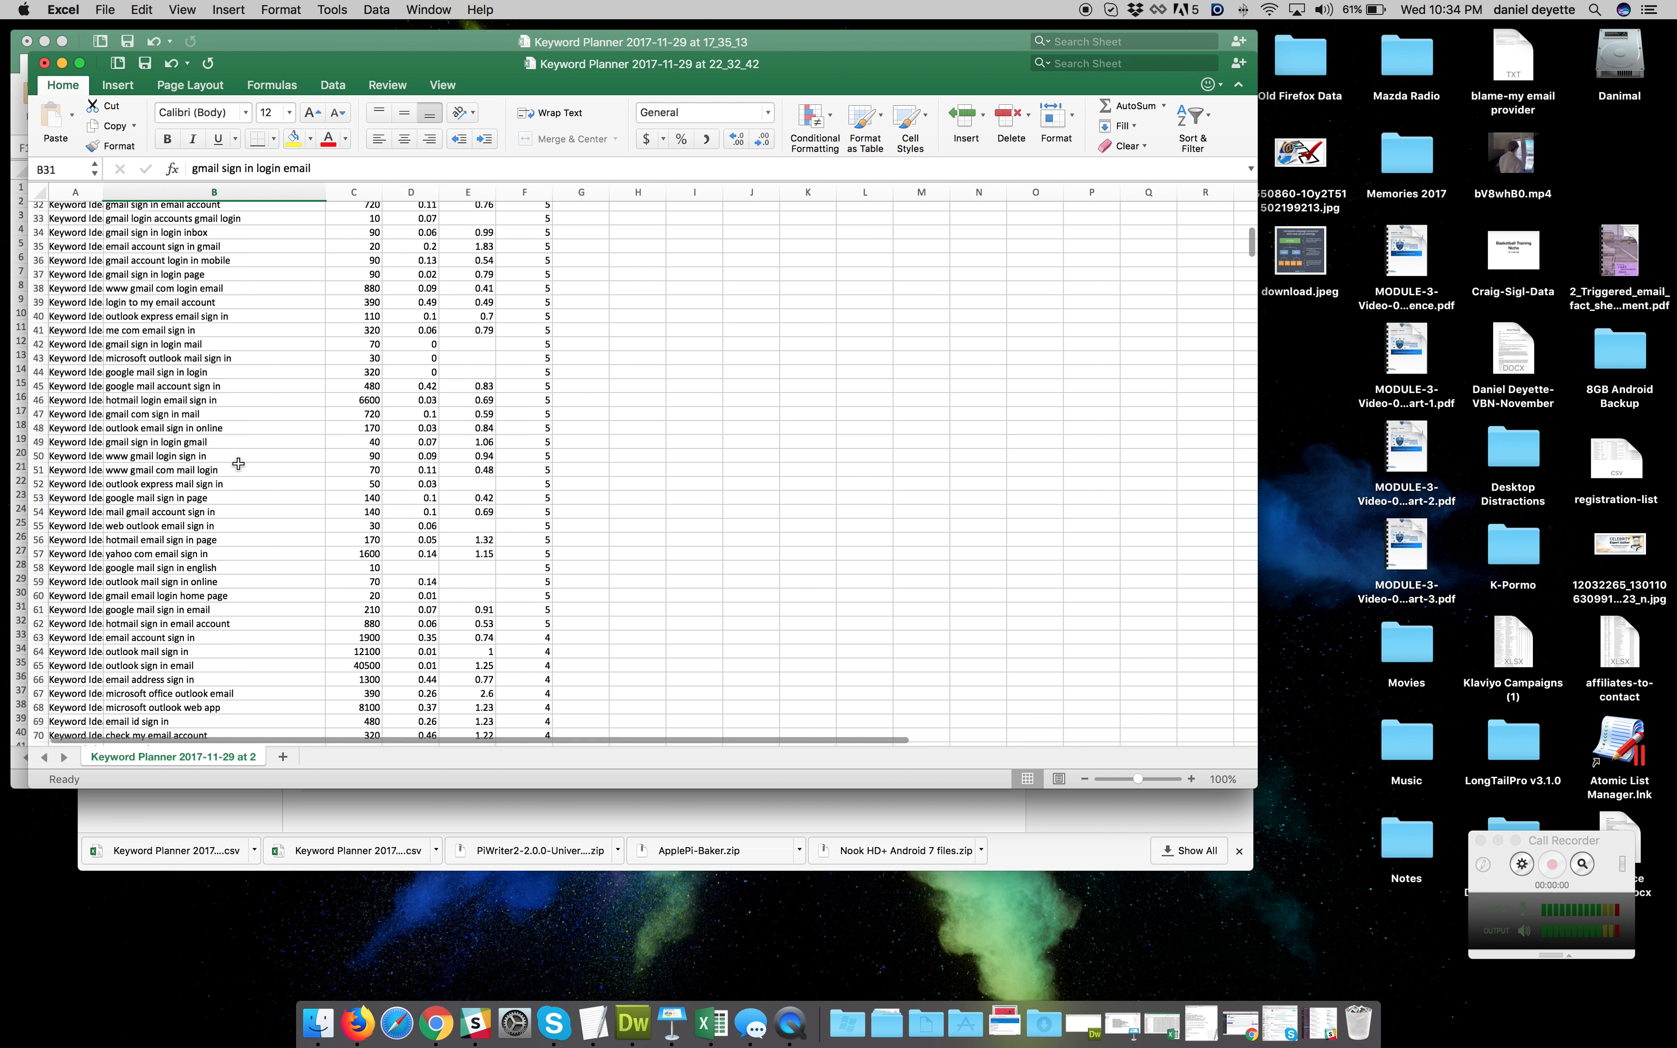
{"action": "scroll", "coordinate": [249, 459], "scroll_direction": "down", "scroll_amount": 2}
{"action": "scroll", "coordinate": [249, 459], "scroll_direction": "down", "scroll_amount": 8}
{"action": "scroll", "coordinate": [249, 460], "scroll_direction": "up", "scroll_amount": 4}
{"action": "scroll", "coordinate": [249, 460], "scroll_direction": "down", "scroll_amount": 4}
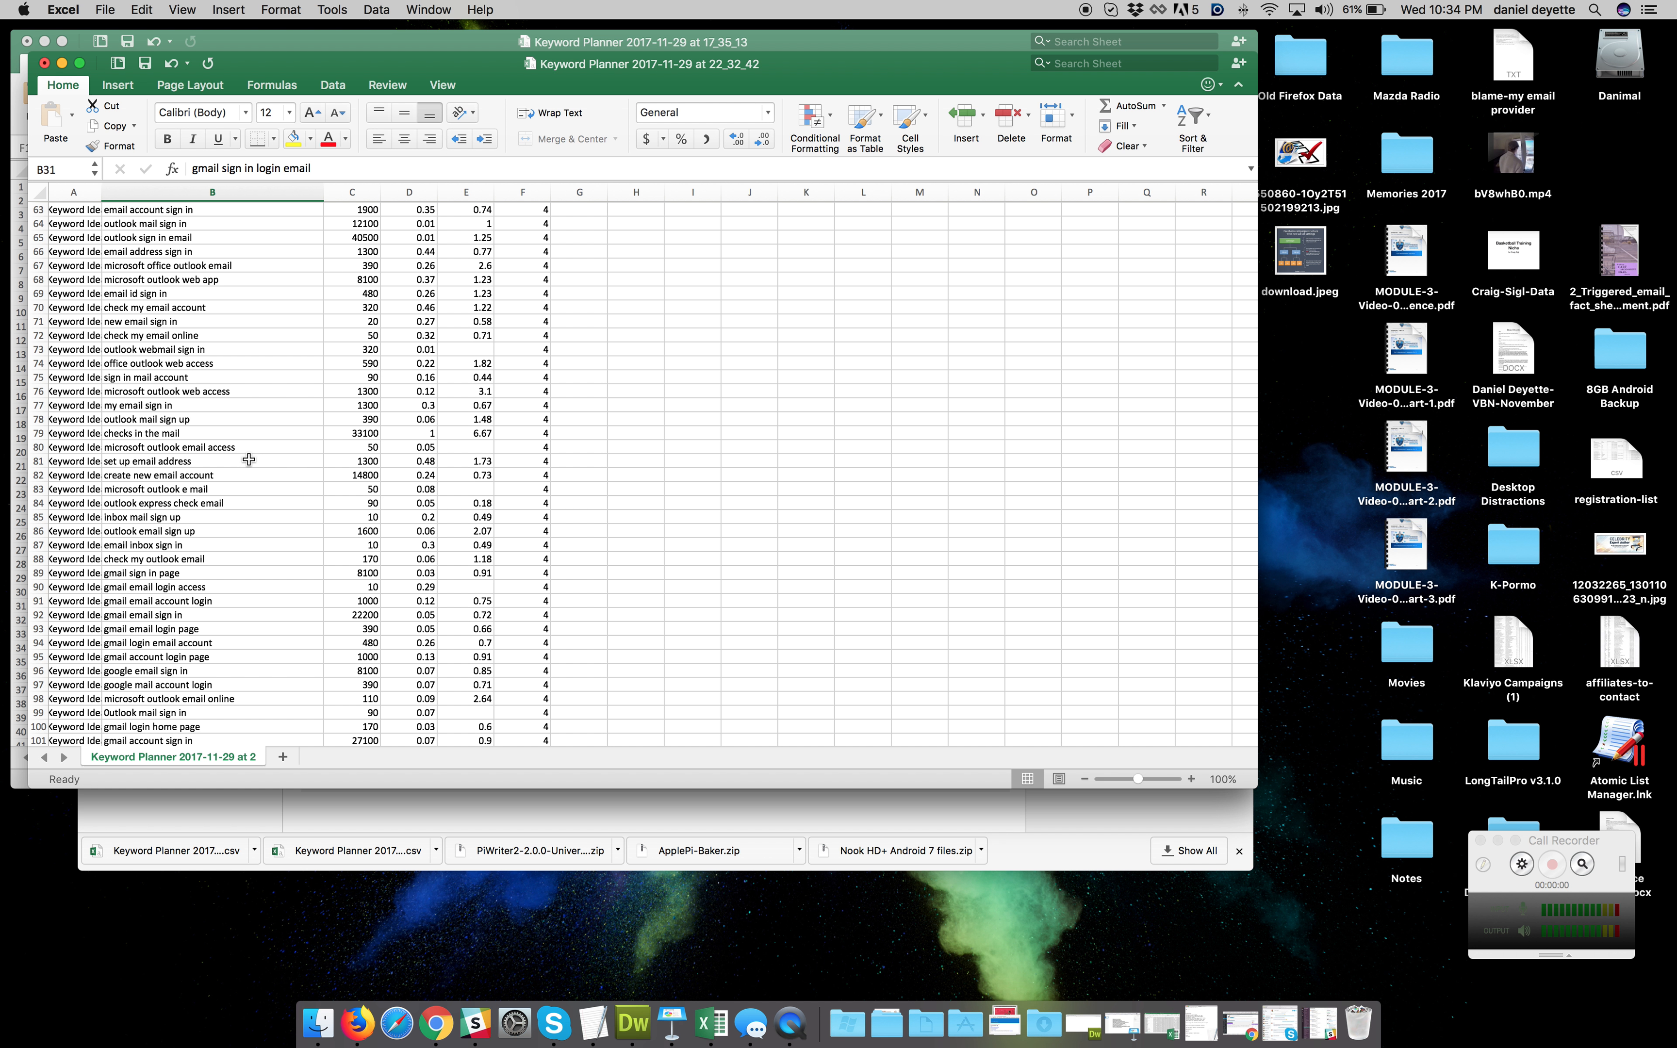
{"action": "scroll", "coordinate": [249, 459], "scroll_direction": "down", "scroll_amount": 1}
{"action": "scroll", "coordinate": [249, 460], "scroll_direction": "up", "scroll_amount": 1}
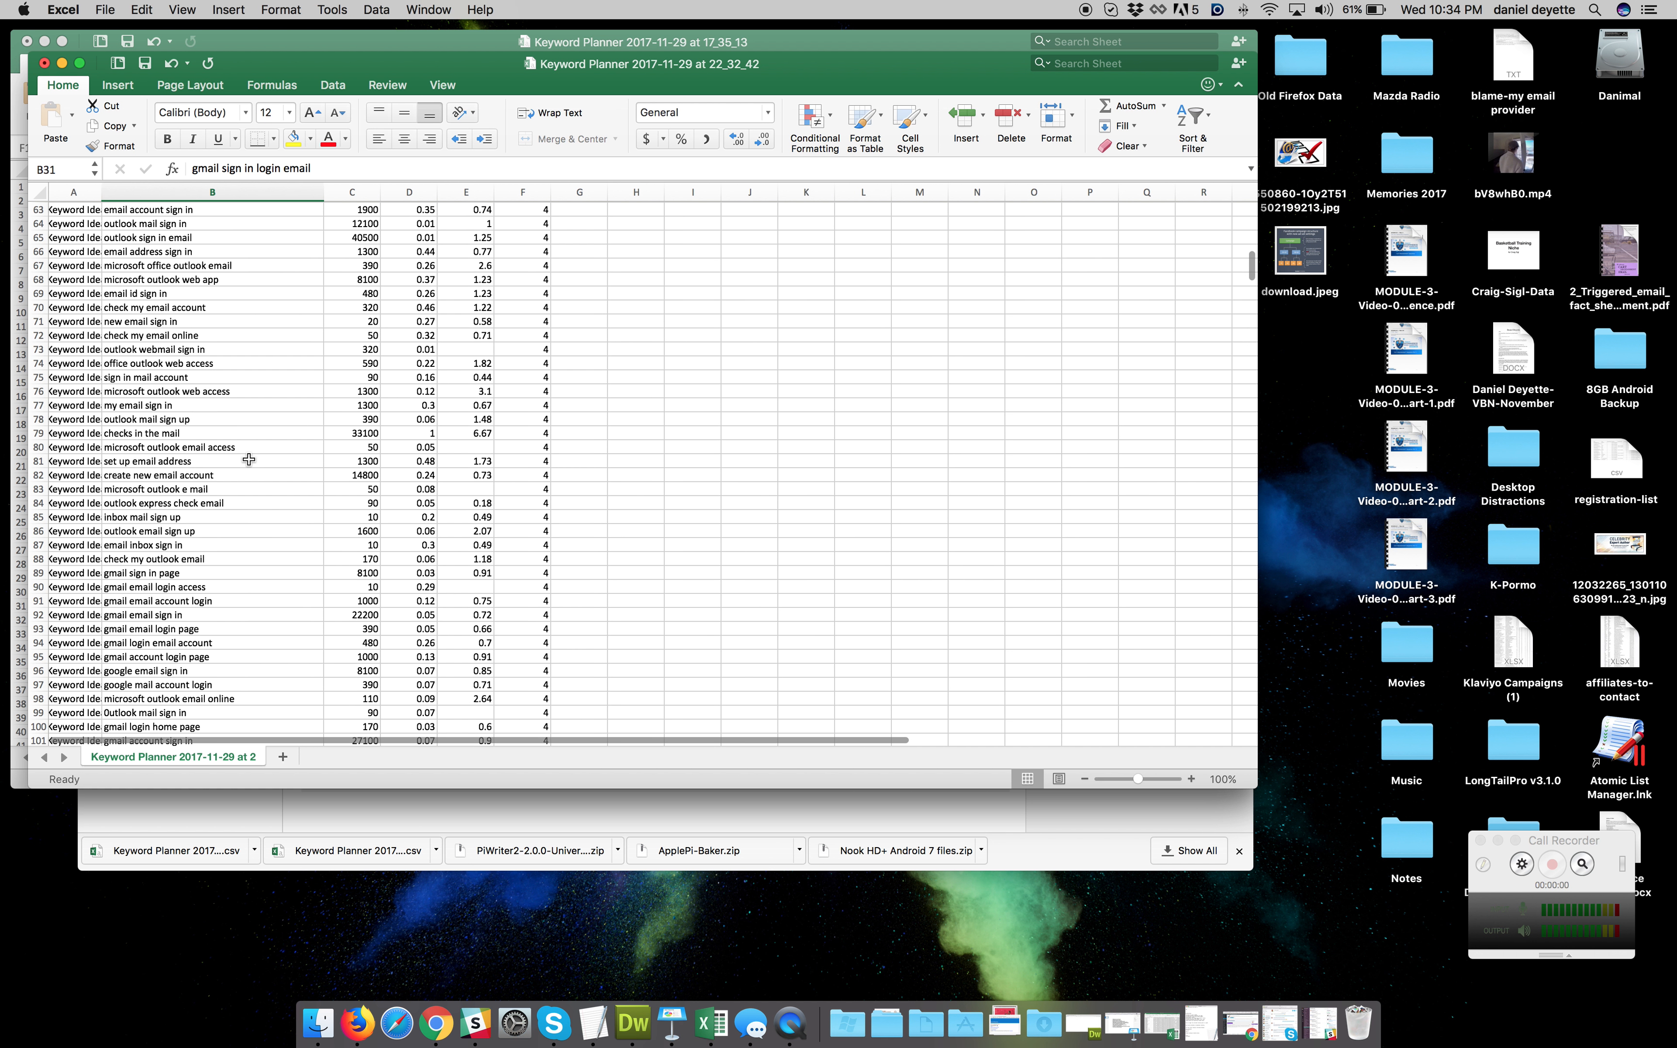
Look through the remaining four-word phrases down to row 178 and compare their monthly searches
{"action": "scroll", "coordinate": [249, 460], "scroll_direction": "down", "scroll_amount": 2}
{"action": "scroll", "coordinate": [249, 459], "scroll_direction": "down", "scroll_amount": 5}
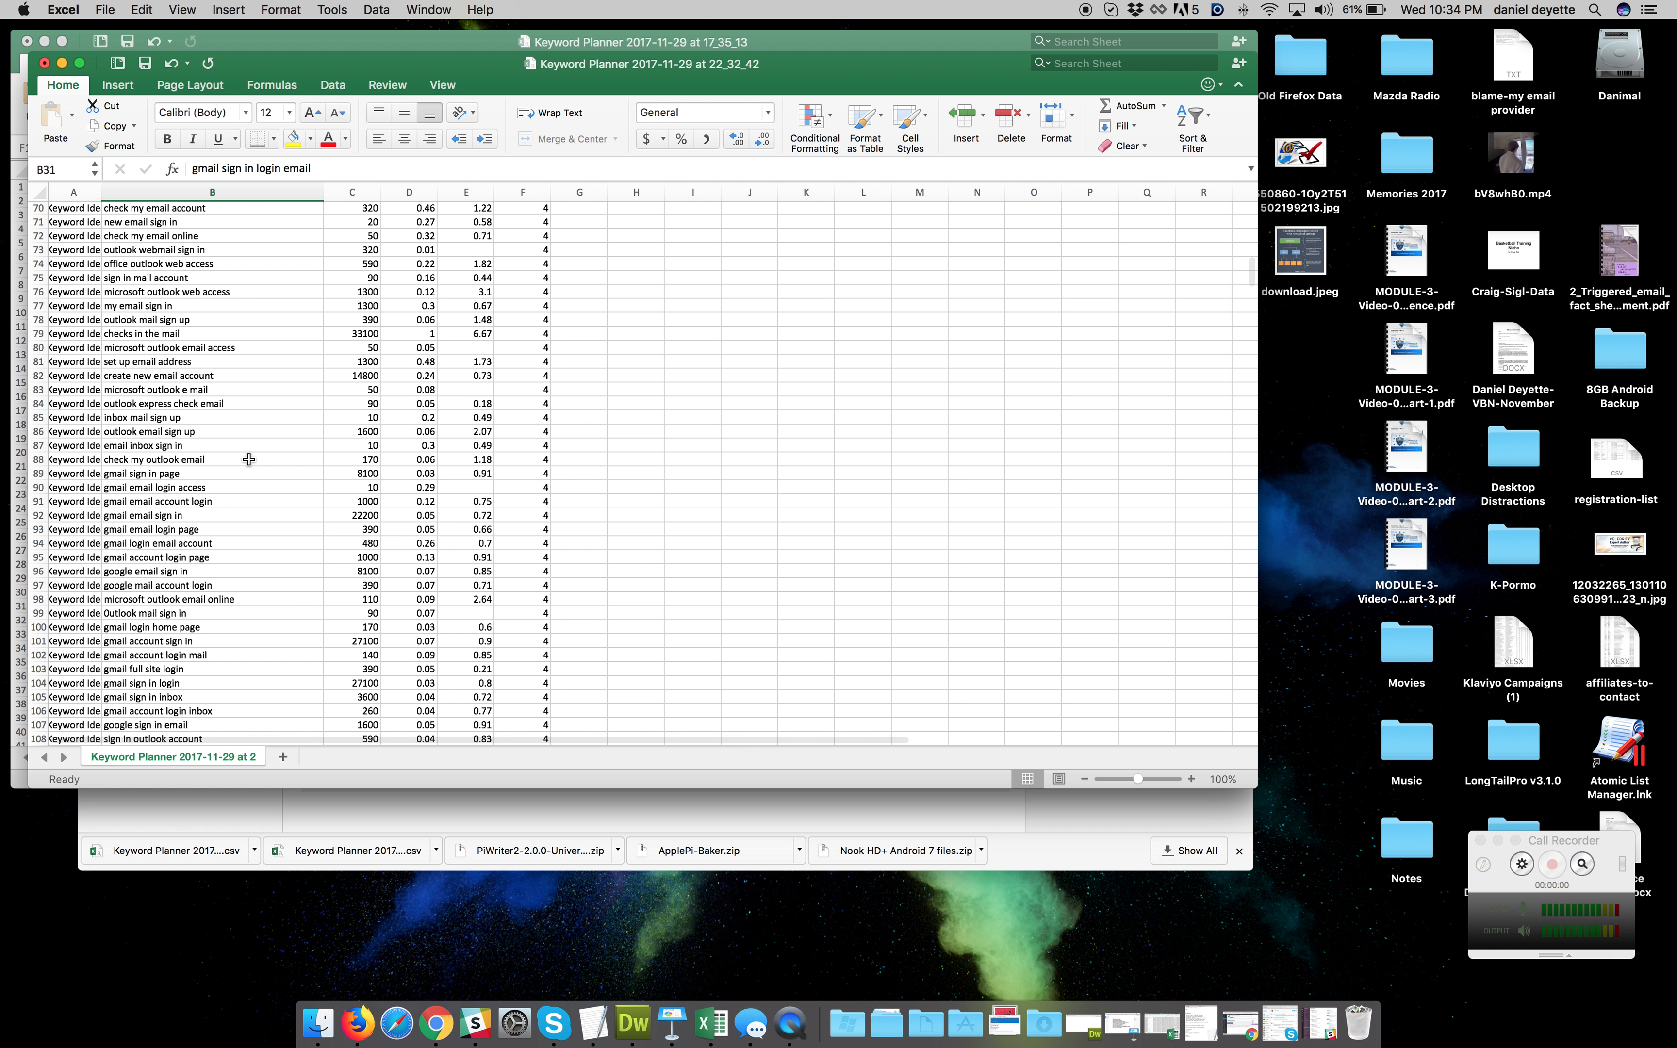
{"action": "scroll", "coordinate": [249, 459], "scroll_direction": "down", "scroll_amount": 9}
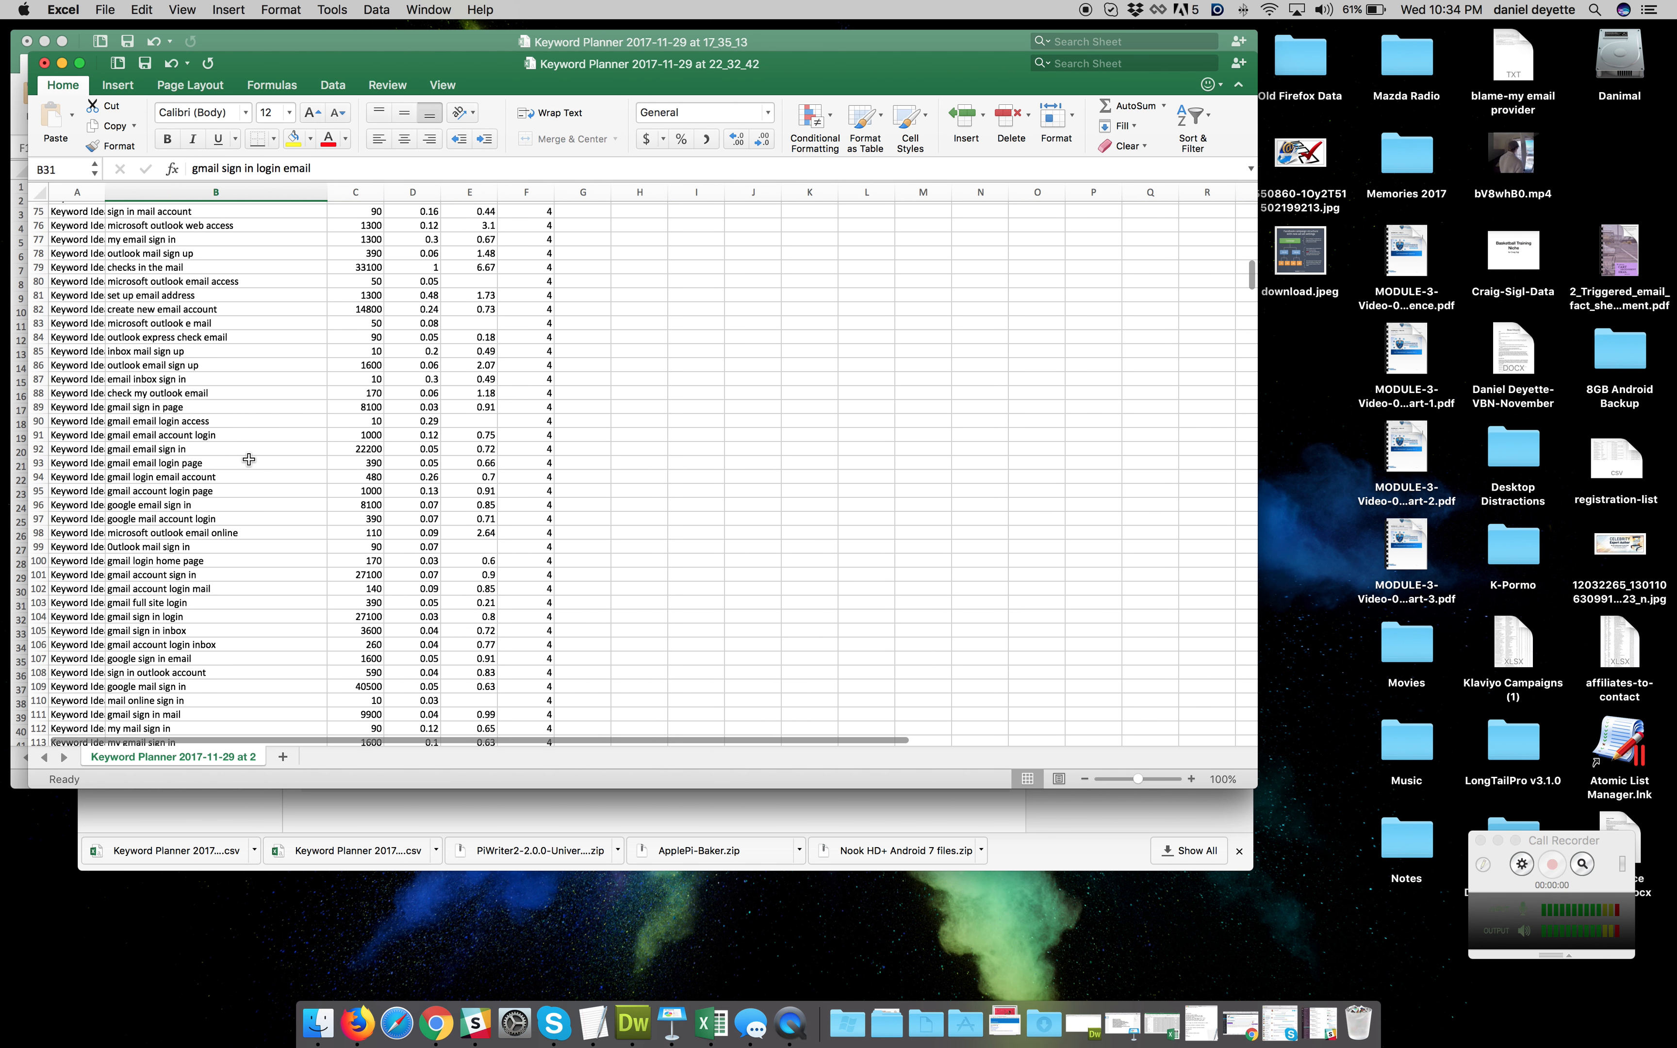
{"action": "scroll", "coordinate": [249, 459], "scroll_direction": "down", "scroll_amount": 9}
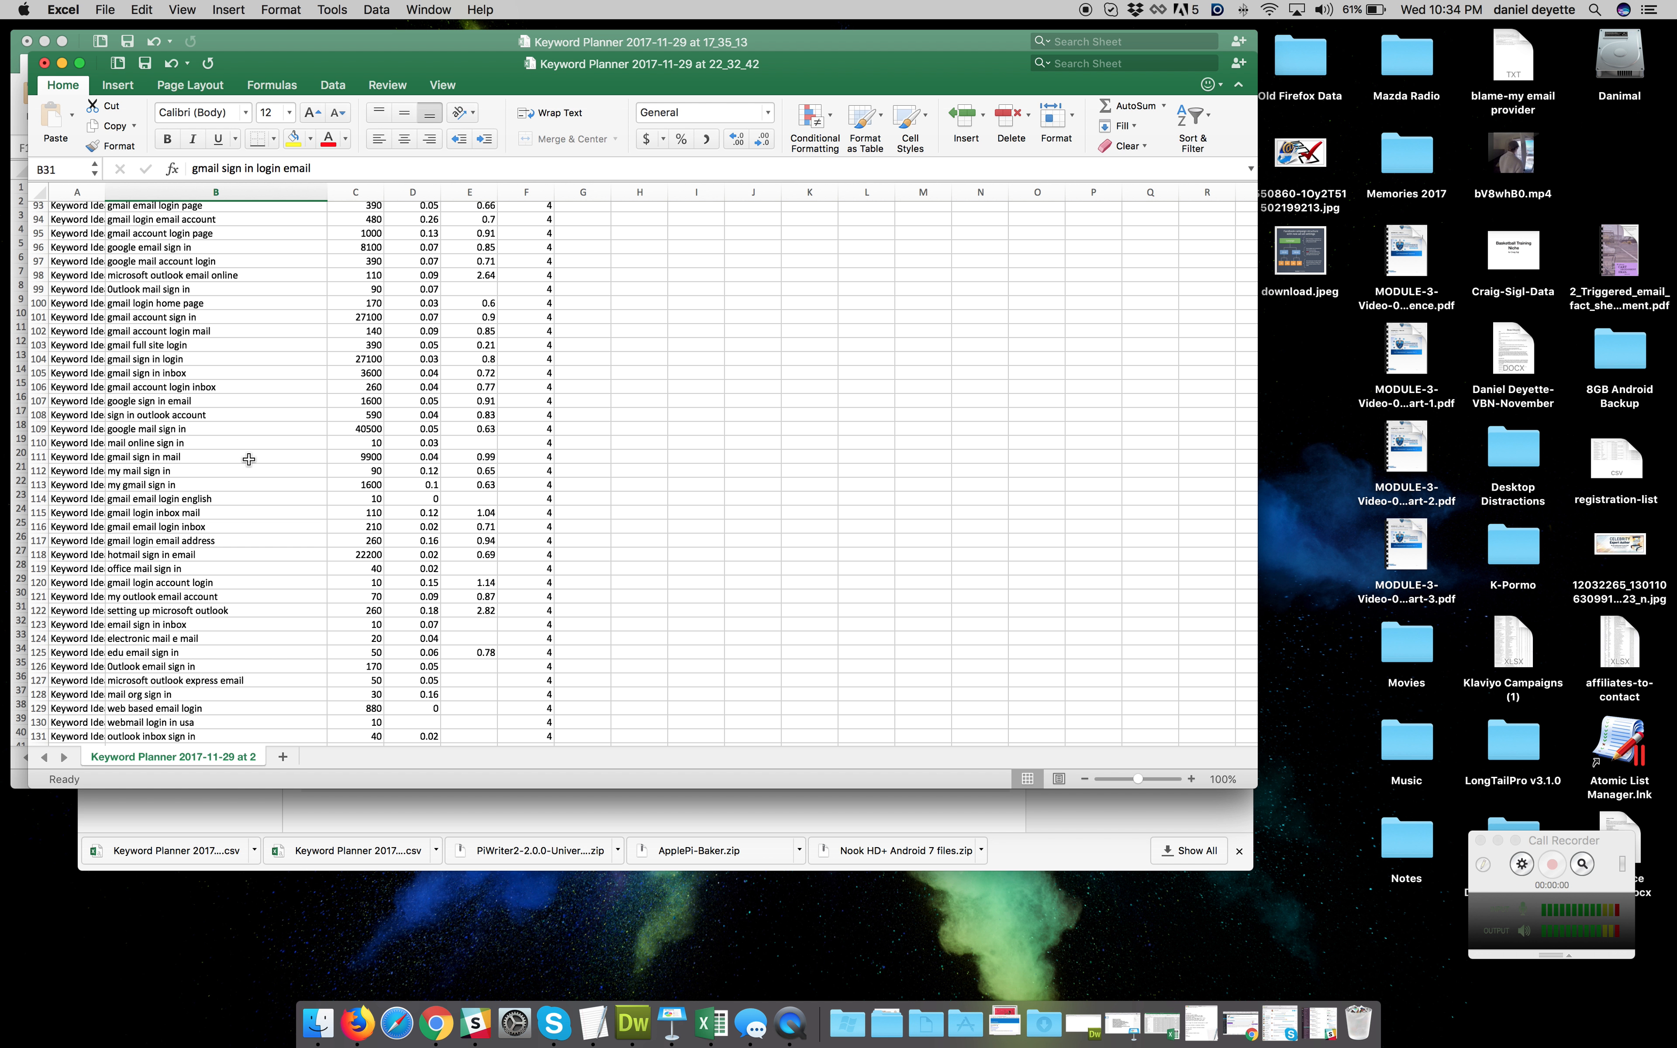
{"action": "scroll", "coordinate": [249, 459], "scroll_direction": "down", "scroll_amount": 4}
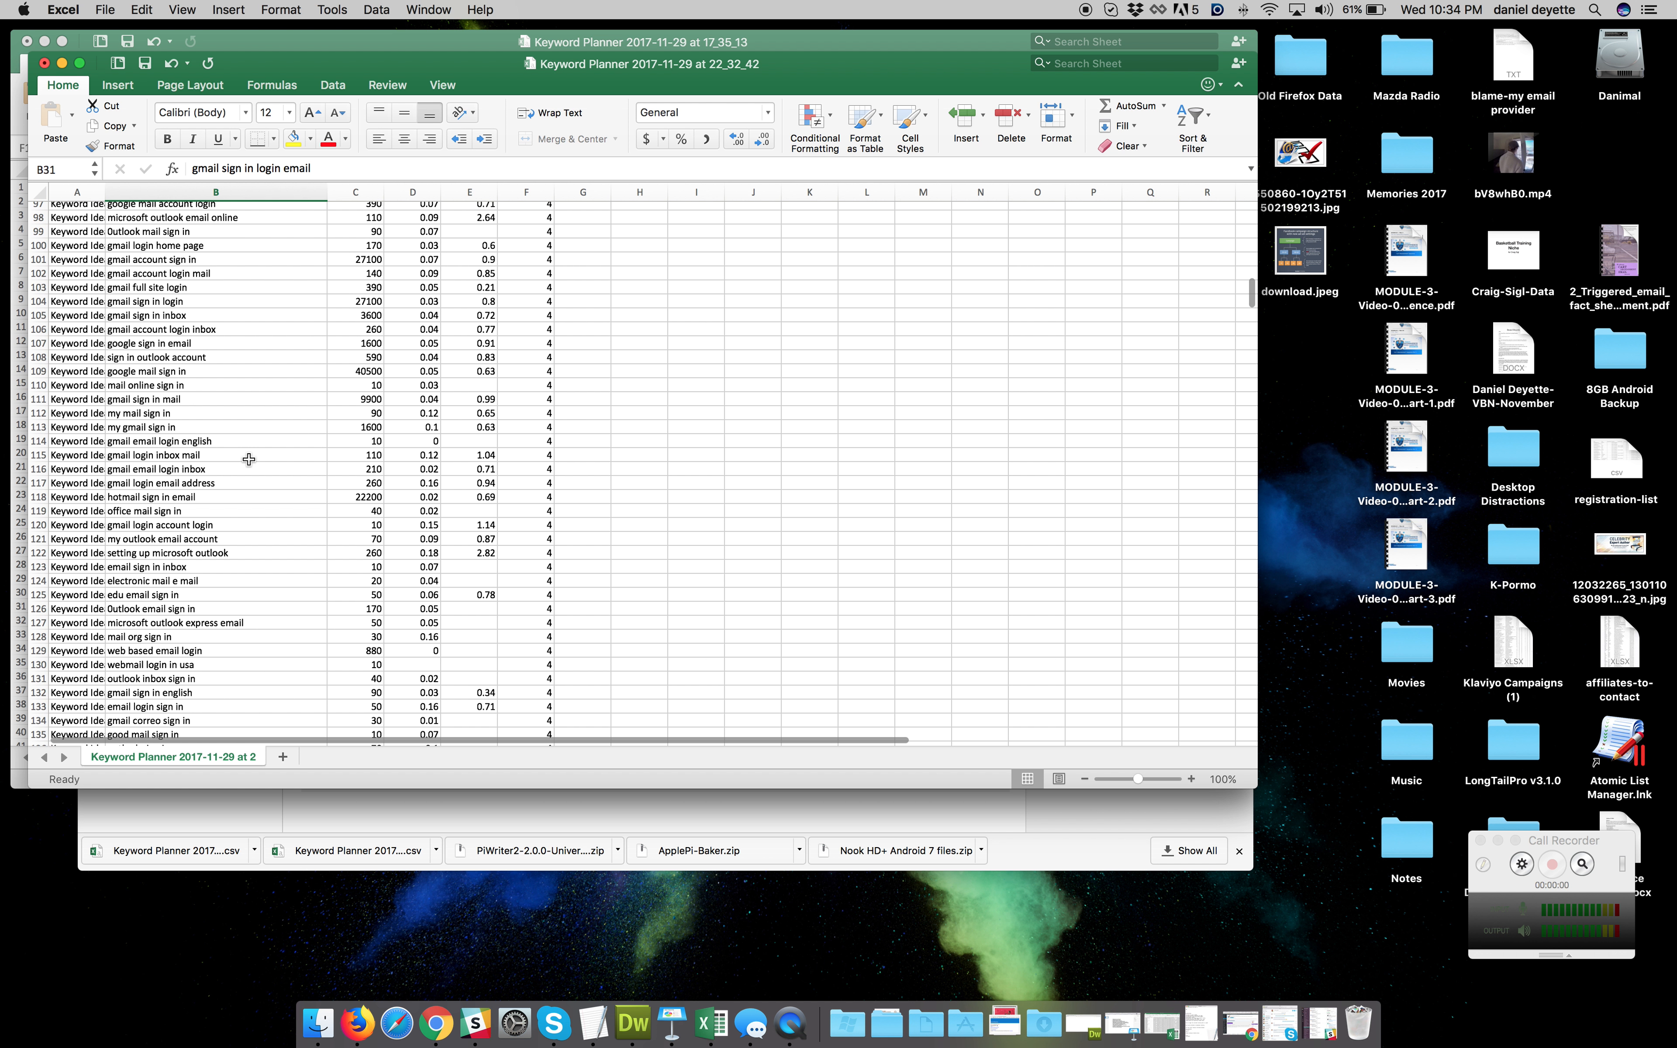
{"action": "scroll", "coordinate": [249, 459], "scroll_direction": "down", "scroll_amount": 4}
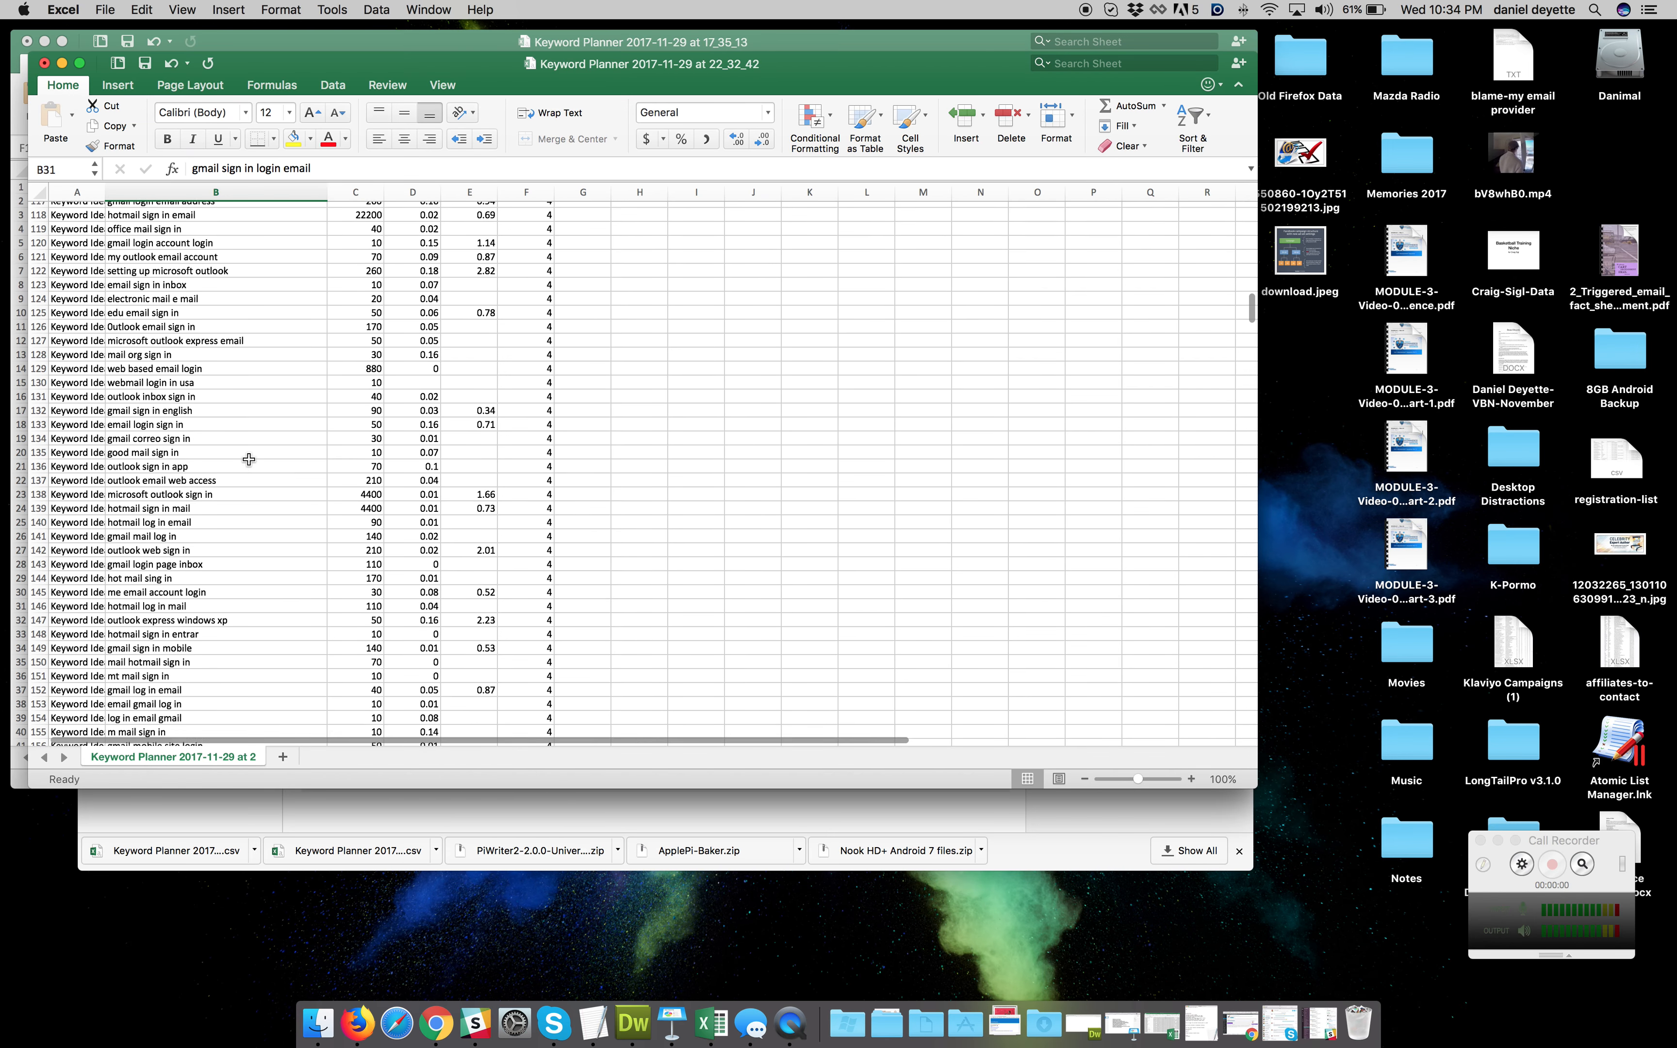
{"action": "left_click", "coordinate": [275, 508]}
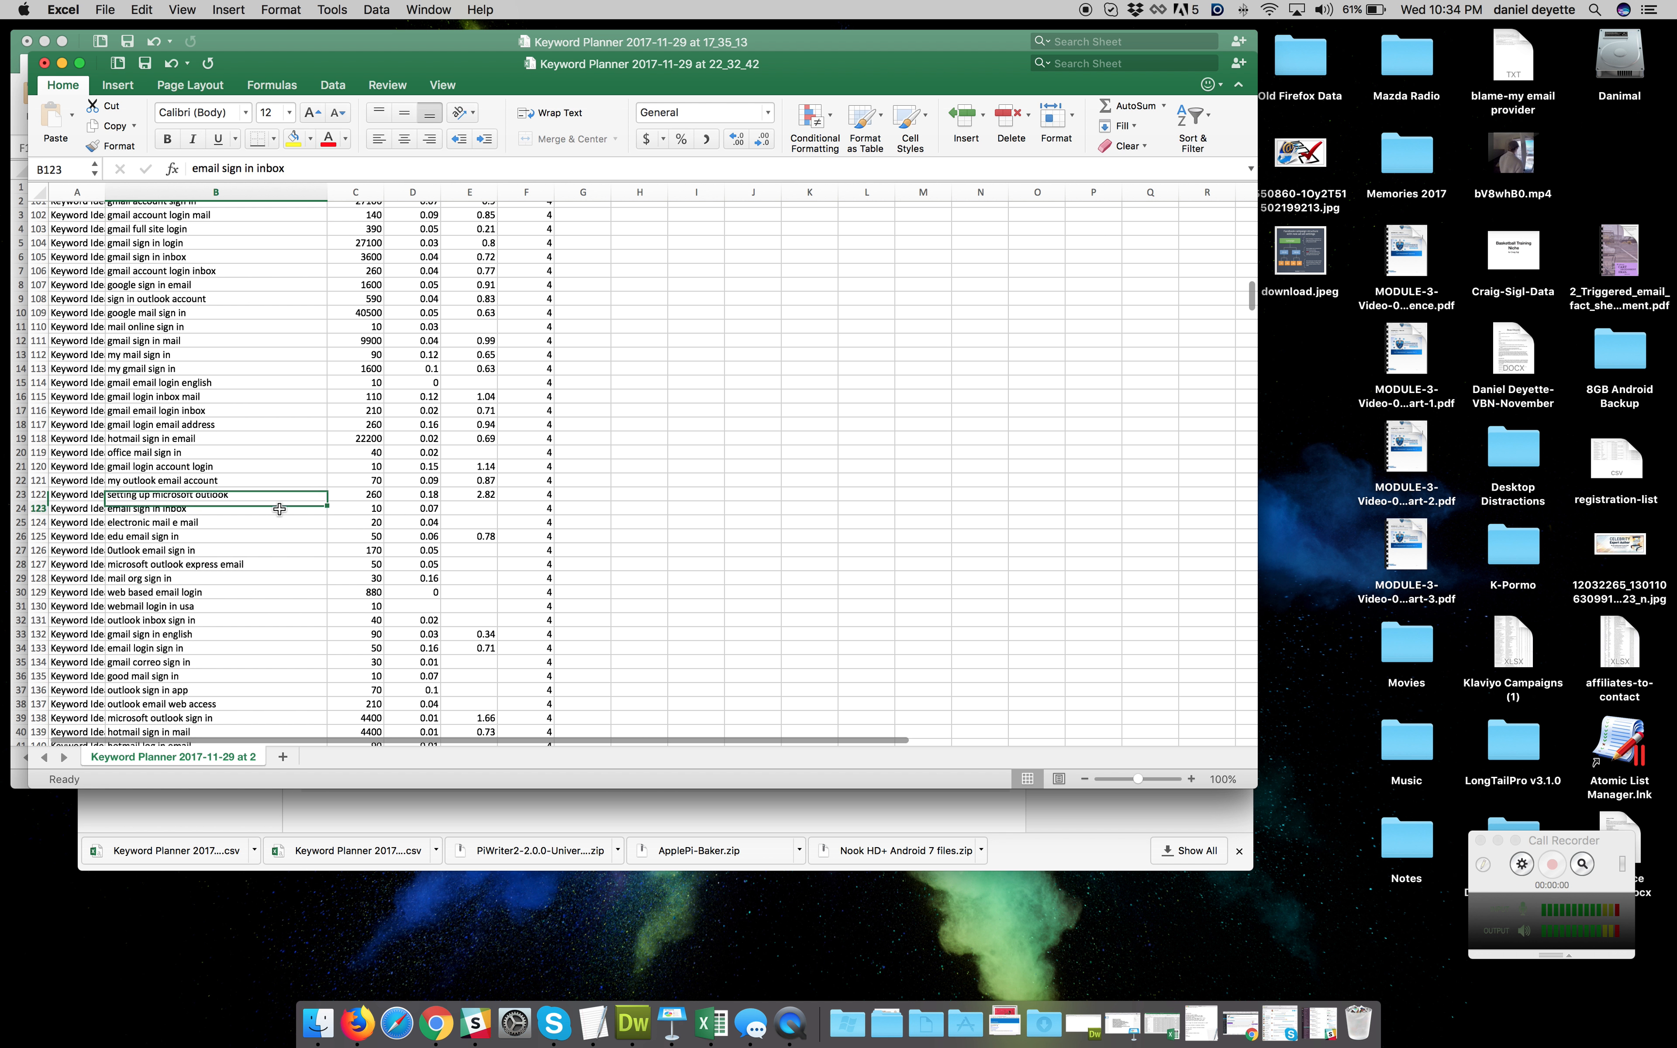
{"action": "scroll", "coordinate": [275, 512], "scroll_direction": "down", "scroll_amount": 10}
{"action": "scroll", "coordinate": [275, 511], "scroll_direction": "down", "scroll_amount": 4}
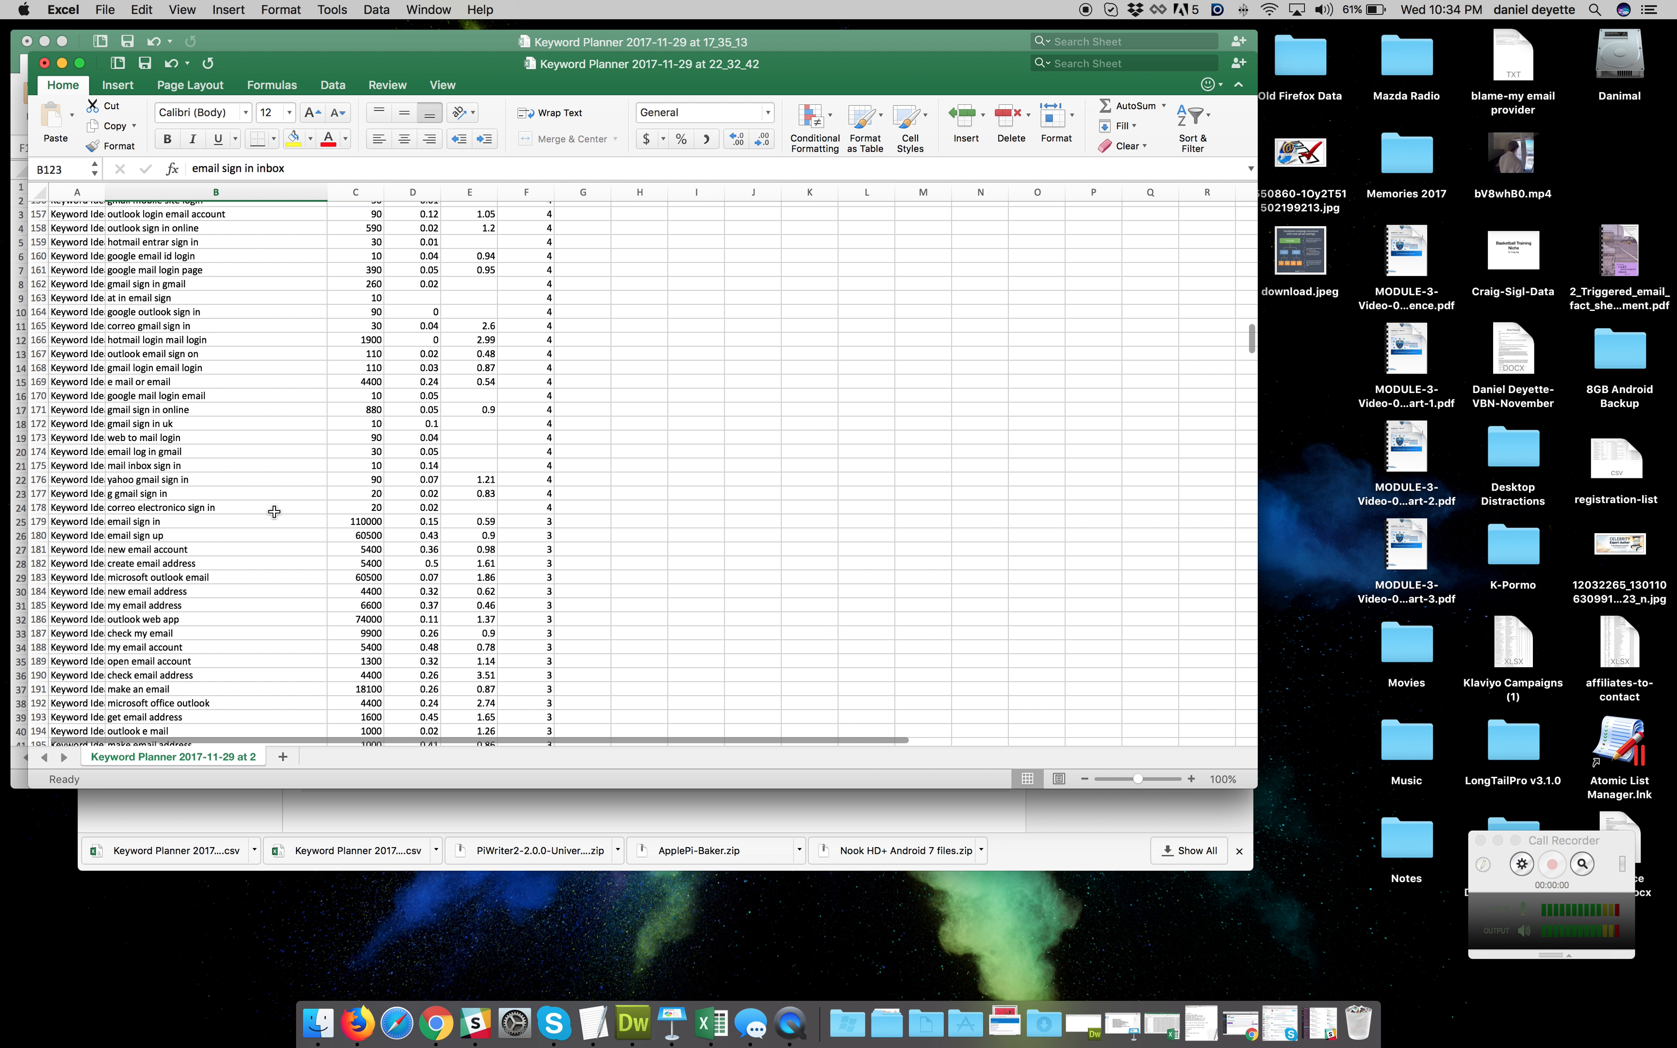
Examine where the three-word phrases begin at row 179, starting with "email sign in", and their monthly searches
{"action": "scroll", "coordinate": [275, 511], "scroll_direction": "down", "scroll_amount": 1}
{"action": "scroll", "coordinate": [275, 511], "scroll_direction": "up", "scroll_amount": 1}
{"action": "scroll", "coordinate": [275, 511], "scroll_direction": "down", "scroll_amount": 12}
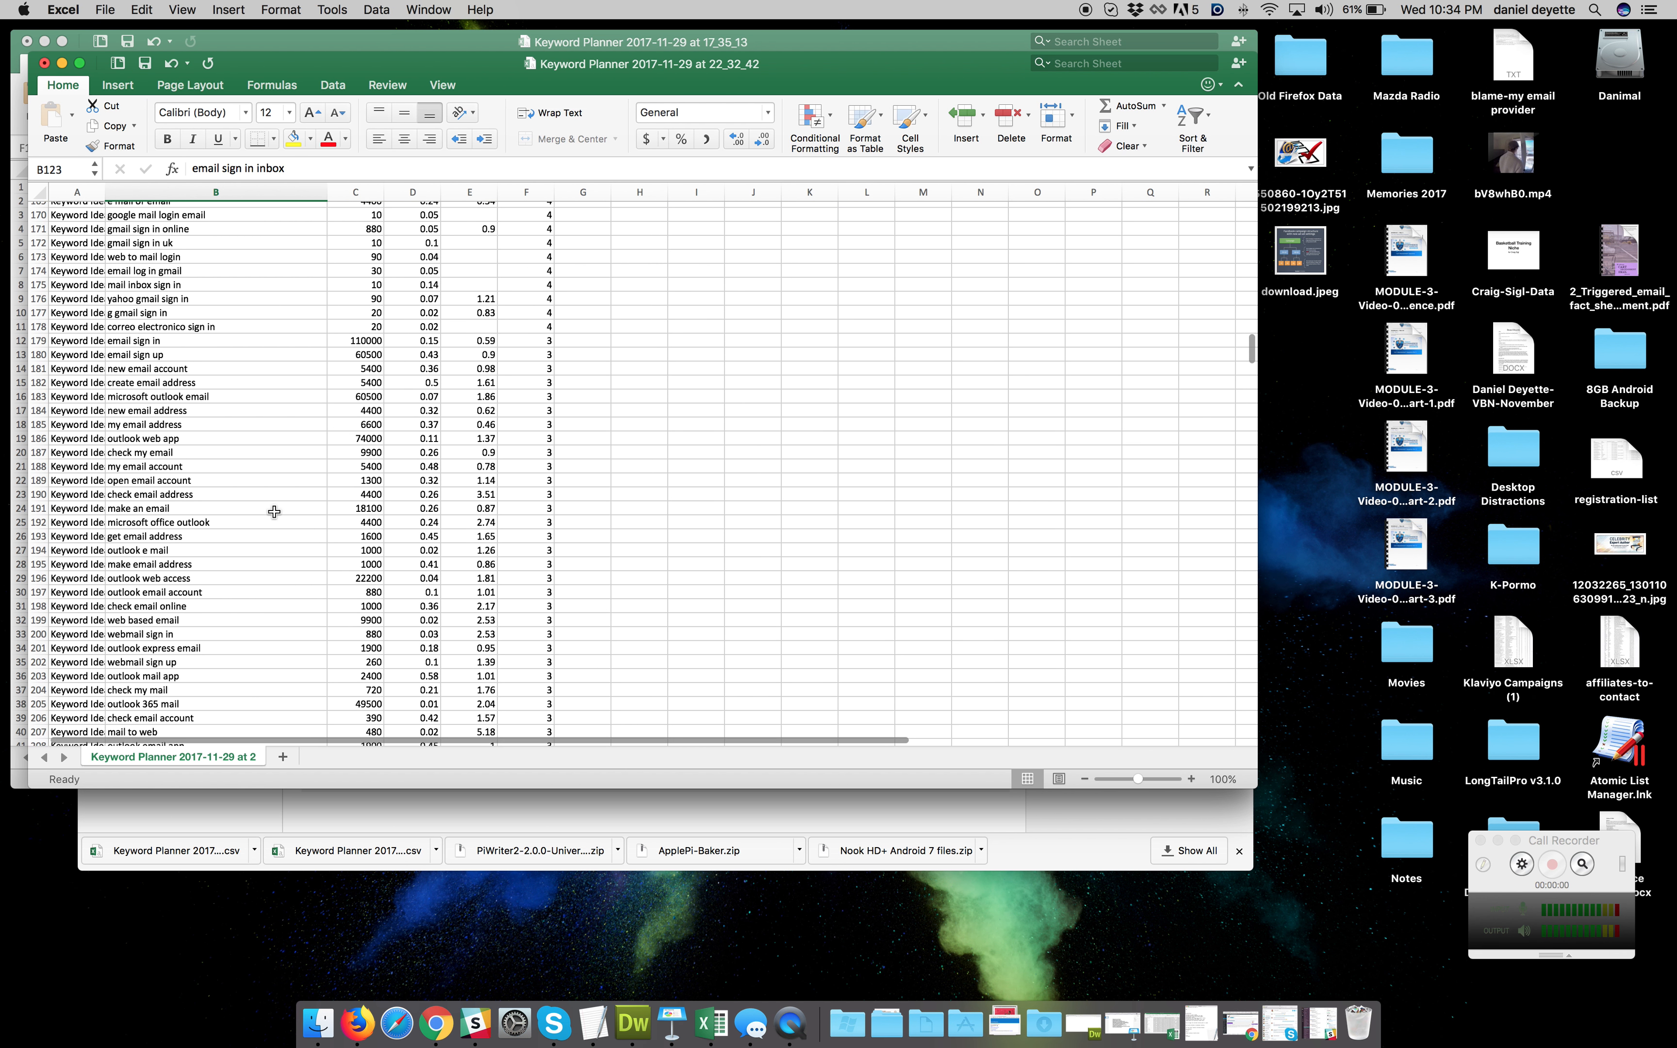
{"action": "scroll", "coordinate": [275, 511], "scroll_direction": "down", "scroll_amount": 4}
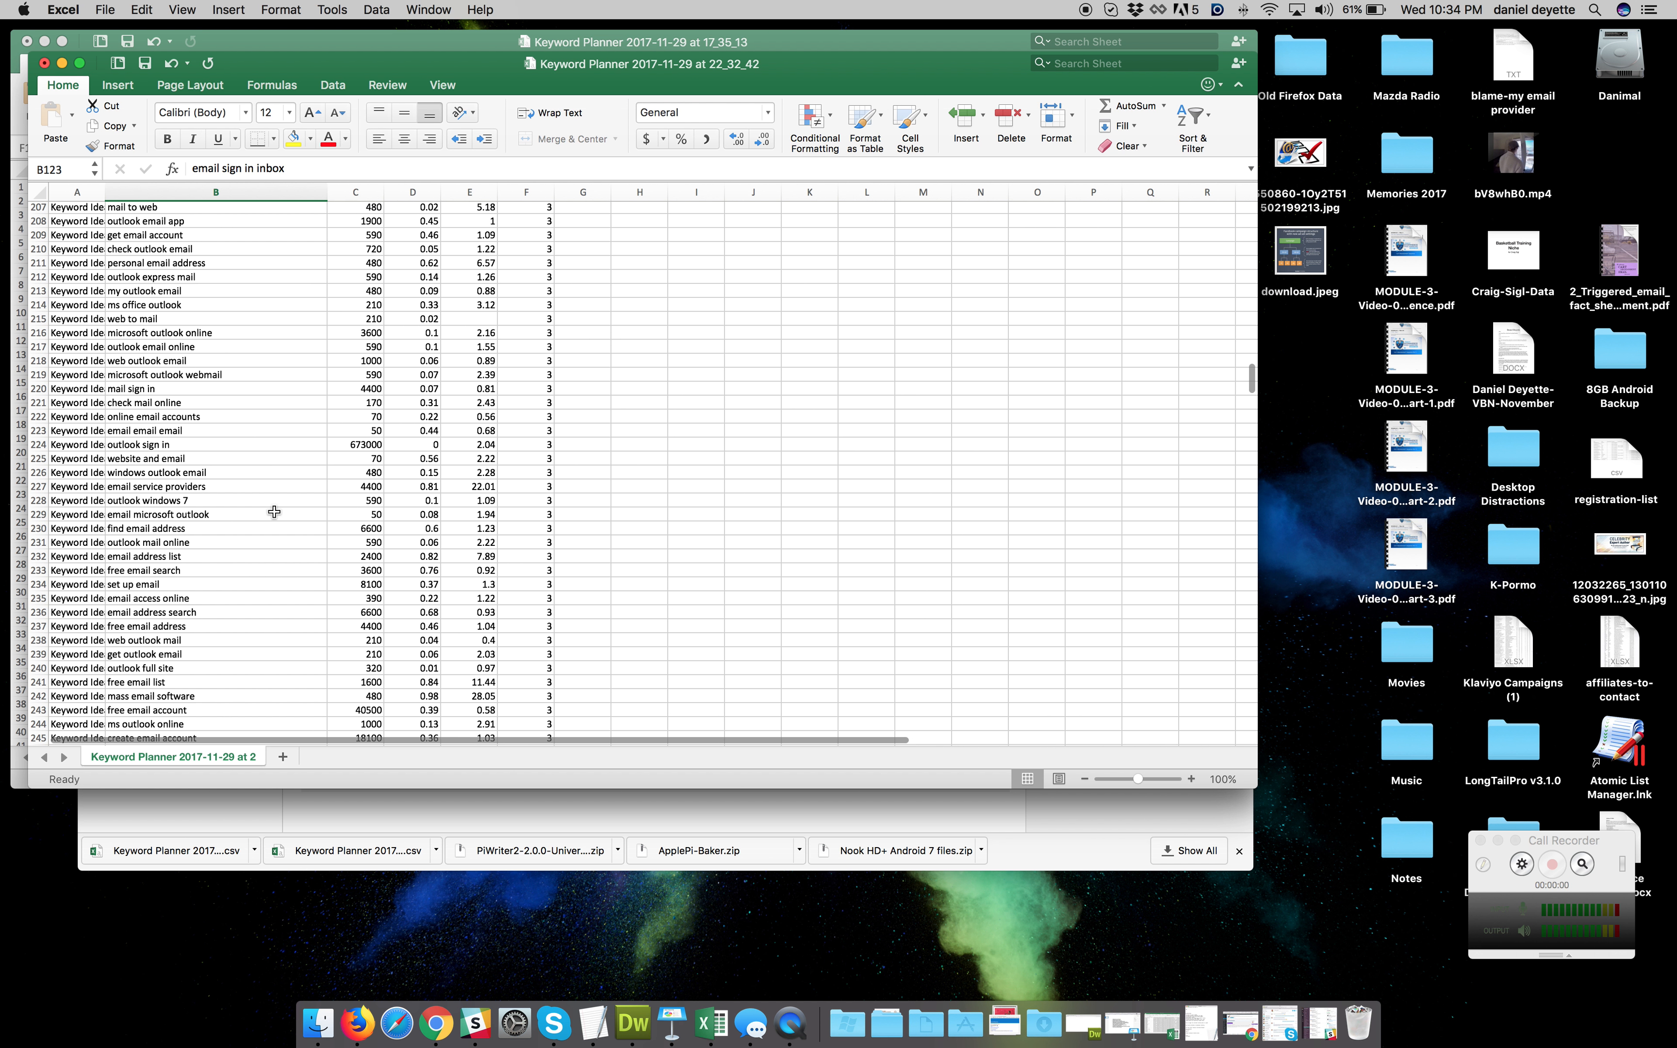
{"action": "scroll", "coordinate": [274, 511], "scroll_direction": "up", "scroll_amount": 4}
{"action": "scroll", "coordinate": [275, 511], "scroll_direction": "up", "scroll_amount": 7}
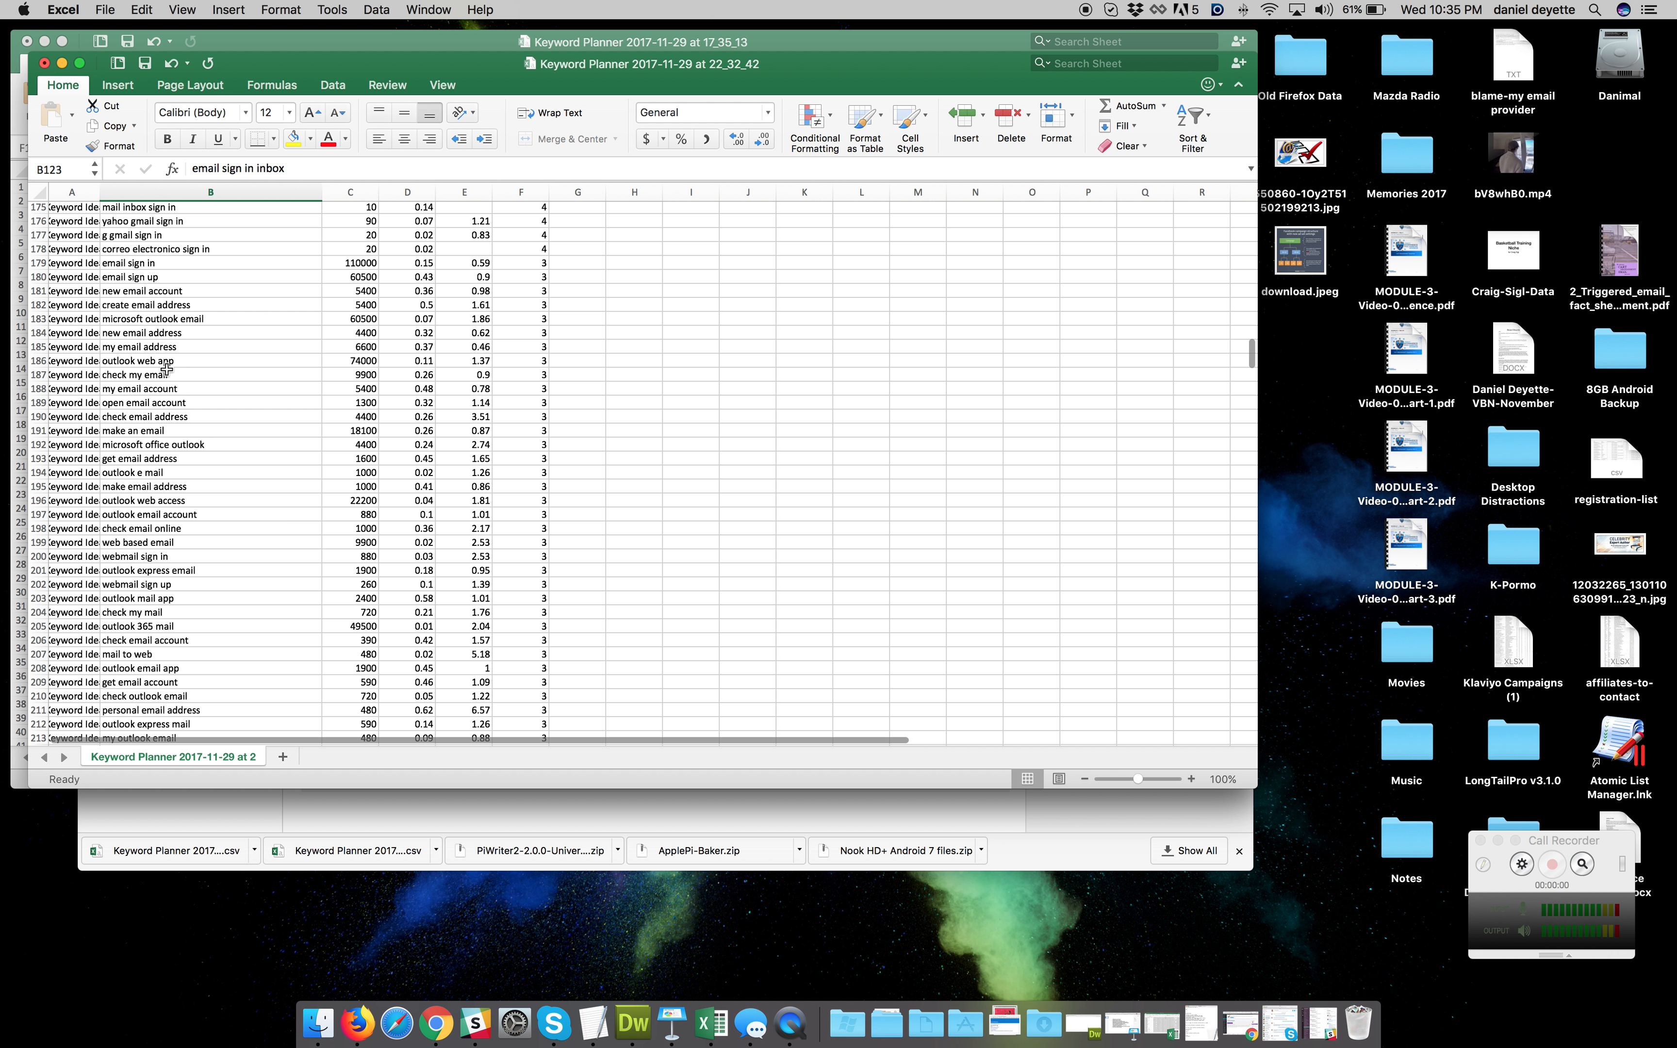
{"action": "left_click", "coordinate": [173, 264]}
{"action": "scroll", "coordinate": [176, 330], "scroll_direction": "up", "scroll_amount": 3}
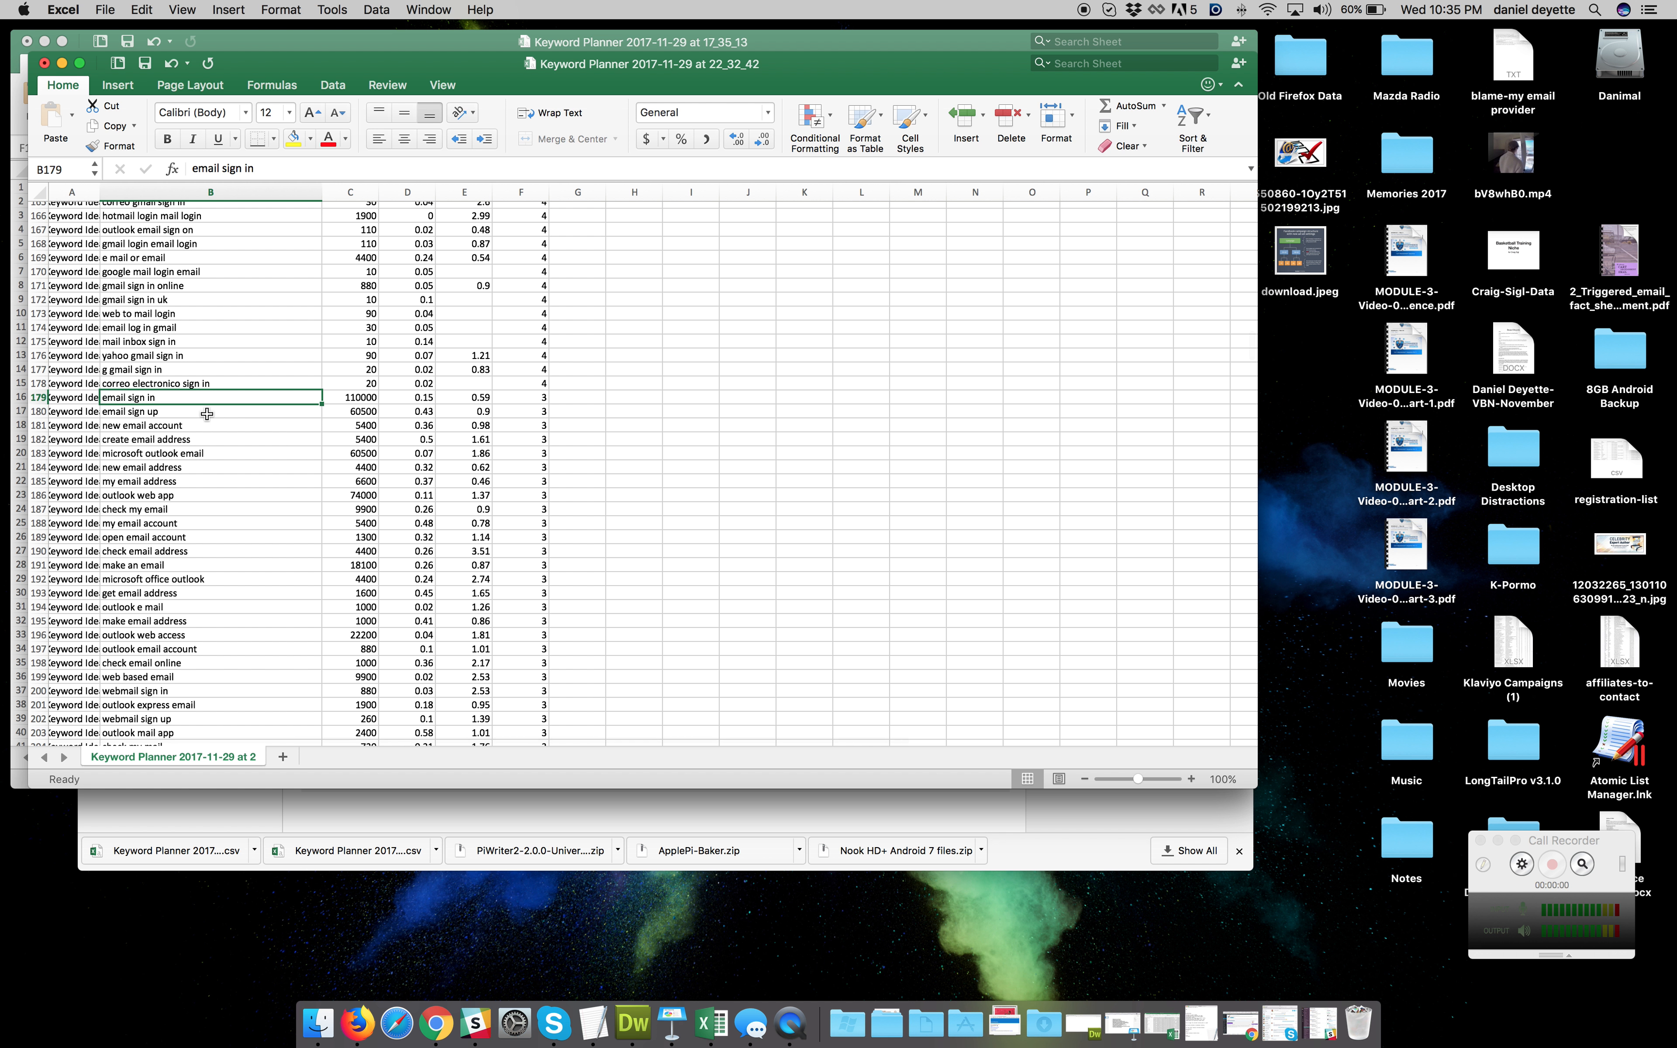
{"action": "scroll", "coordinate": [206, 437], "scroll_direction": "down", "scroll_amount": 3}
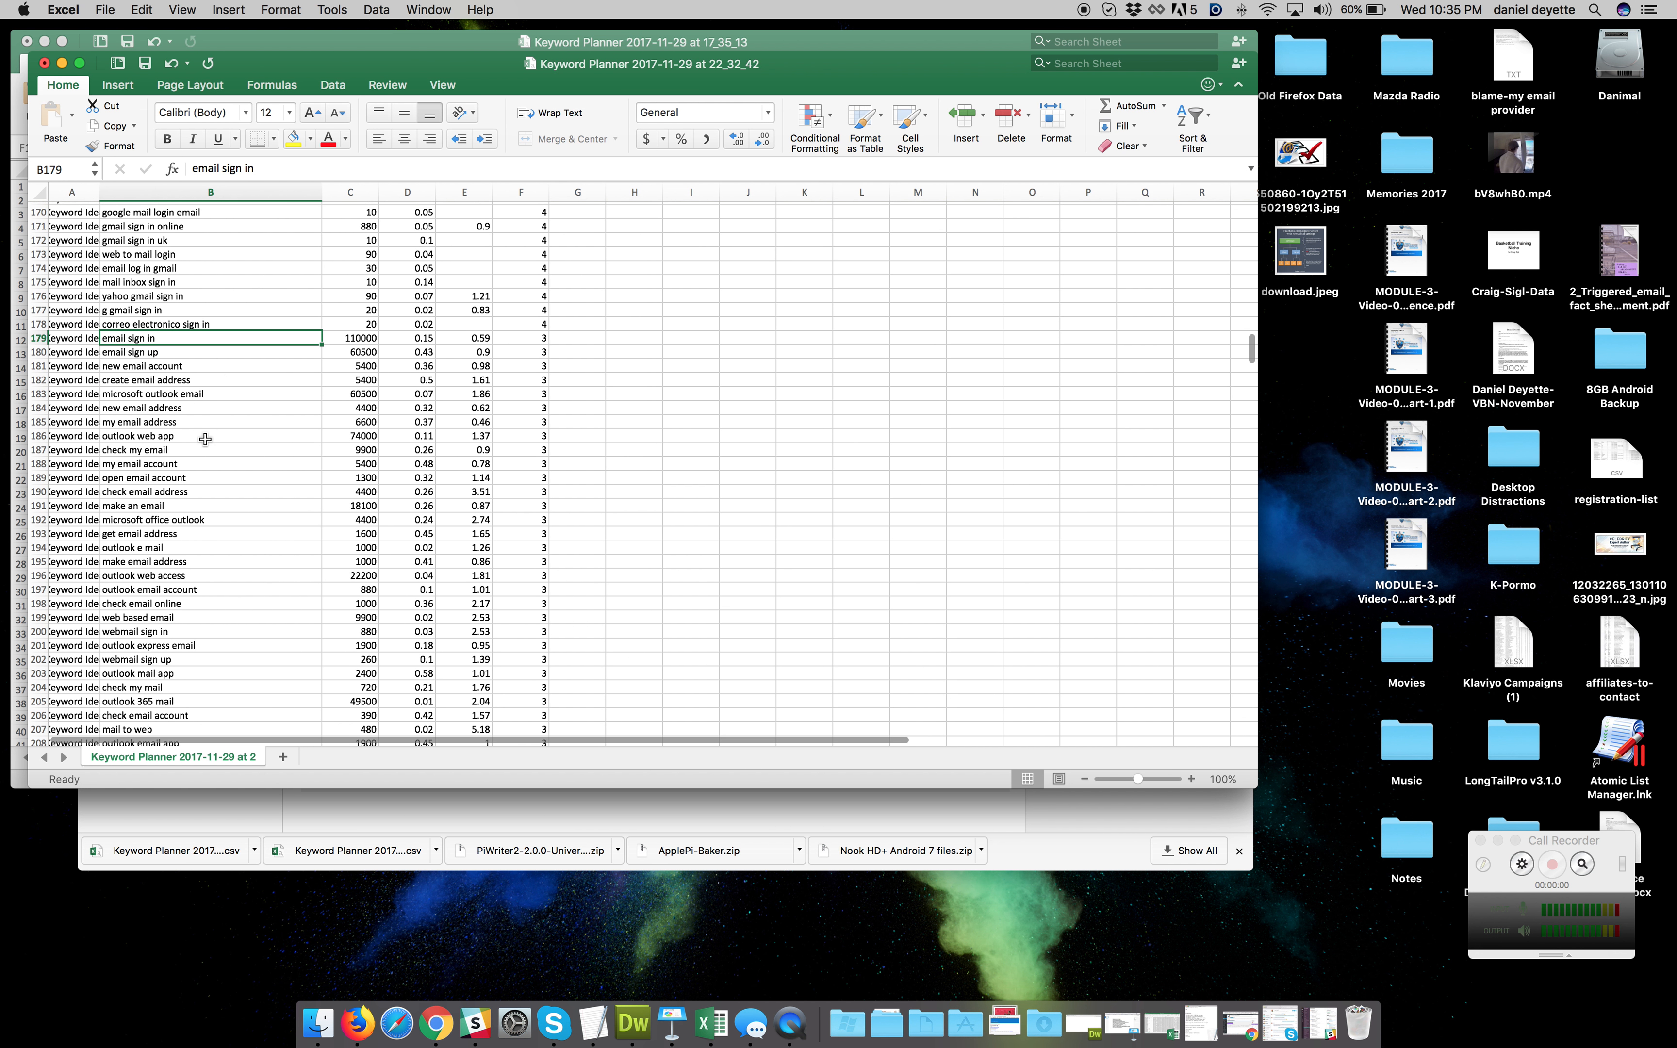
Look through the three-word phrases down to about row 313 for keywords such as "free email providers" with notable monthly searches
{"action": "left_click", "coordinate": [211, 565]}
{"action": "scroll", "coordinate": [211, 565], "scroll_direction": "down", "scroll_amount": 3}
{"action": "scroll", "coordinate": [190, 539], "scroll_direction": "down", "scroll_amount": 3}
{"action": "left_click", "coordinate": [215, 543]}
{"action": "scroll", "coordinate": [276, 577], "scroll_direction": "down", "scroll_amount": 5}
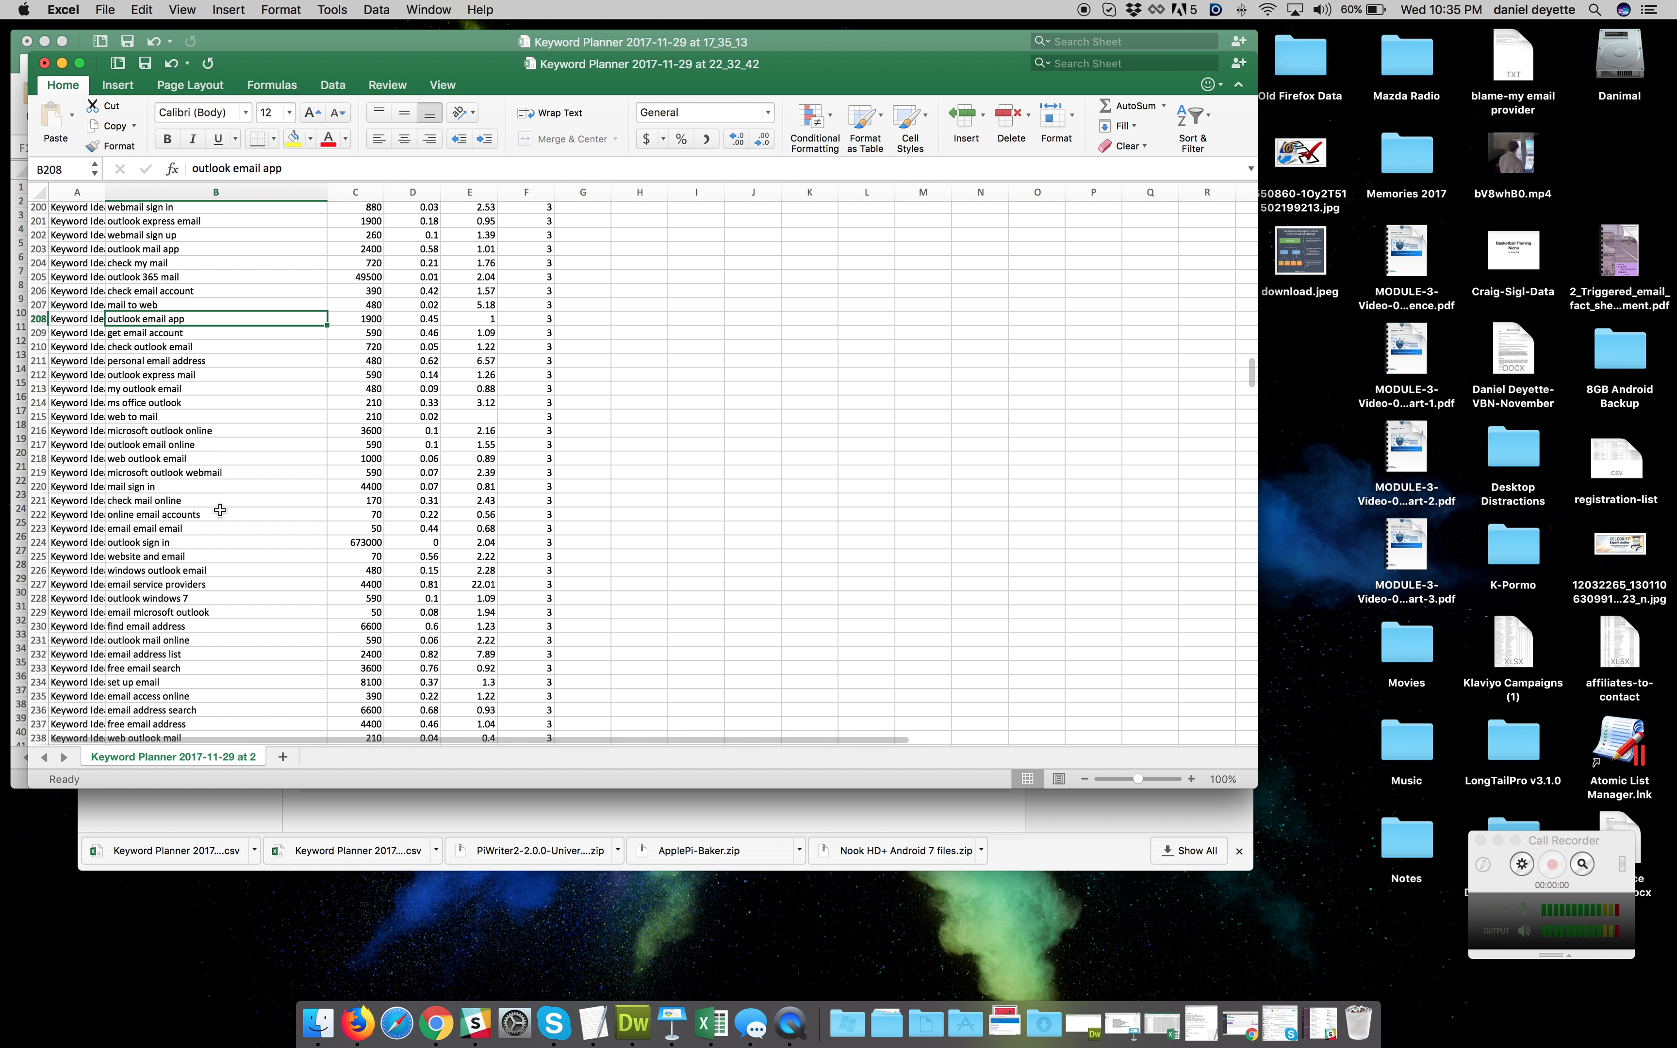
{"action": "scroll", "coordinate": [228, 528], "scroll_direction": "down", "scroll_amount": 3}
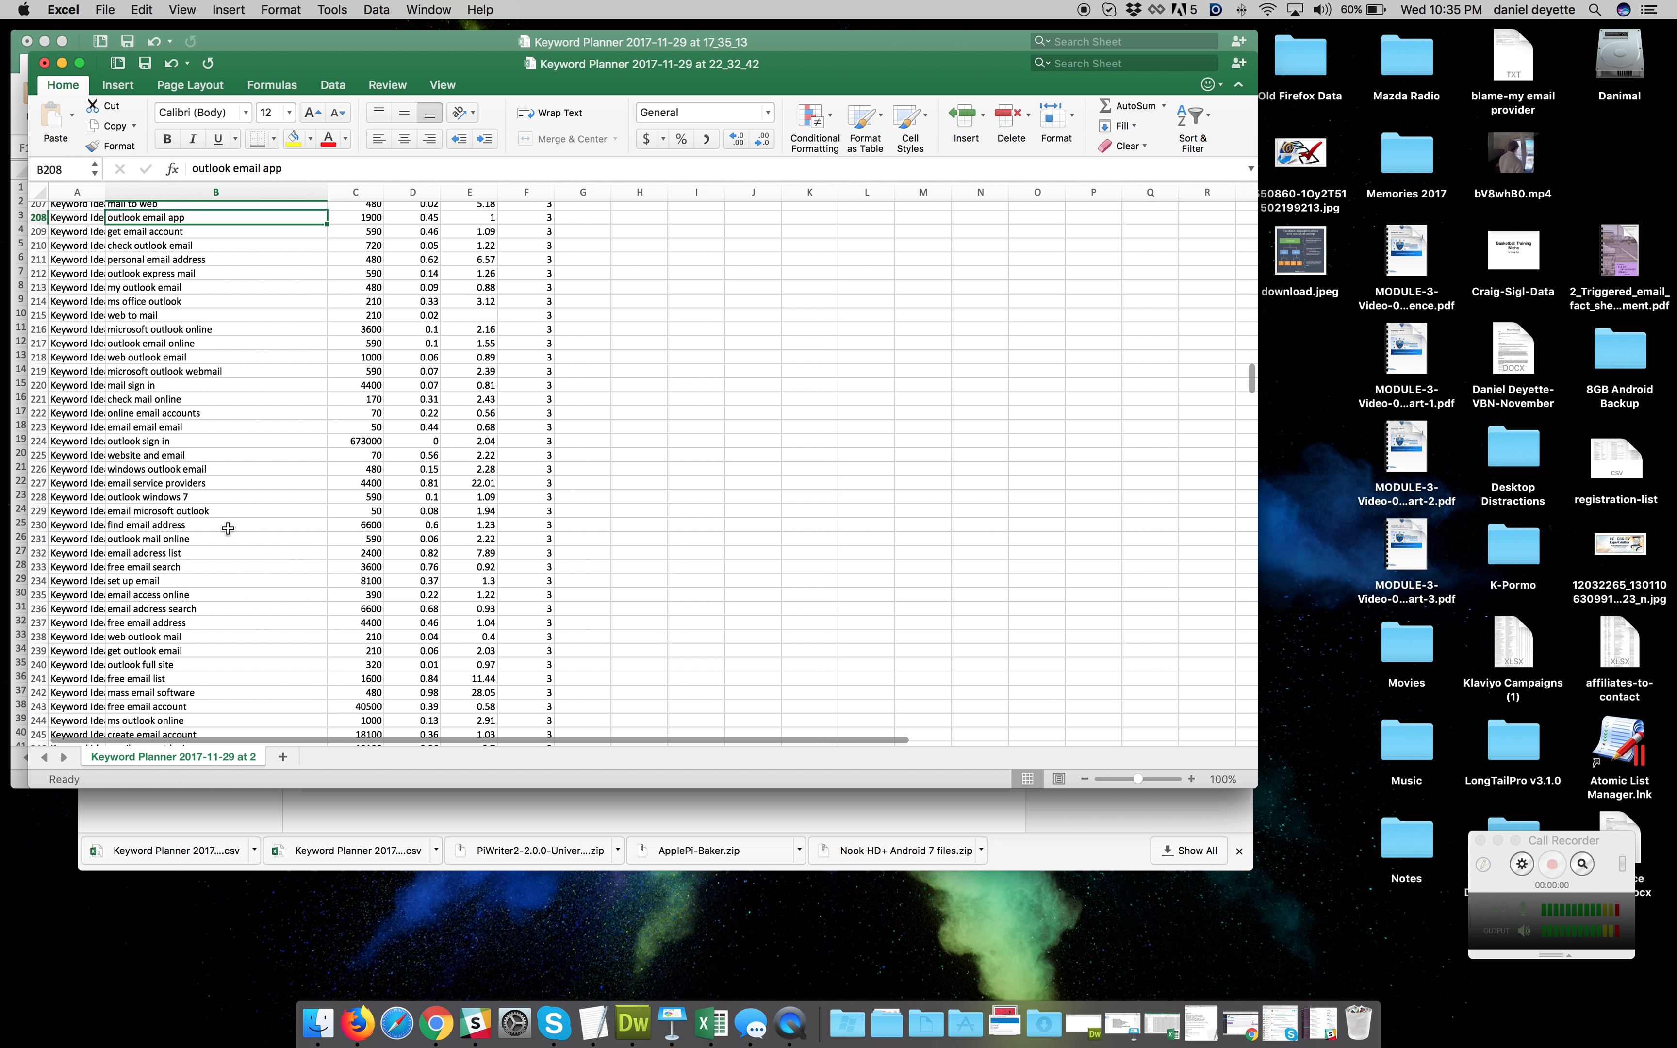
{"action": "scroll", "coordinate": [228, 529], "scroll_direction": "down", "scroll_amount": 4}
{"action": "left_click", "coordinate": [242, 673]}
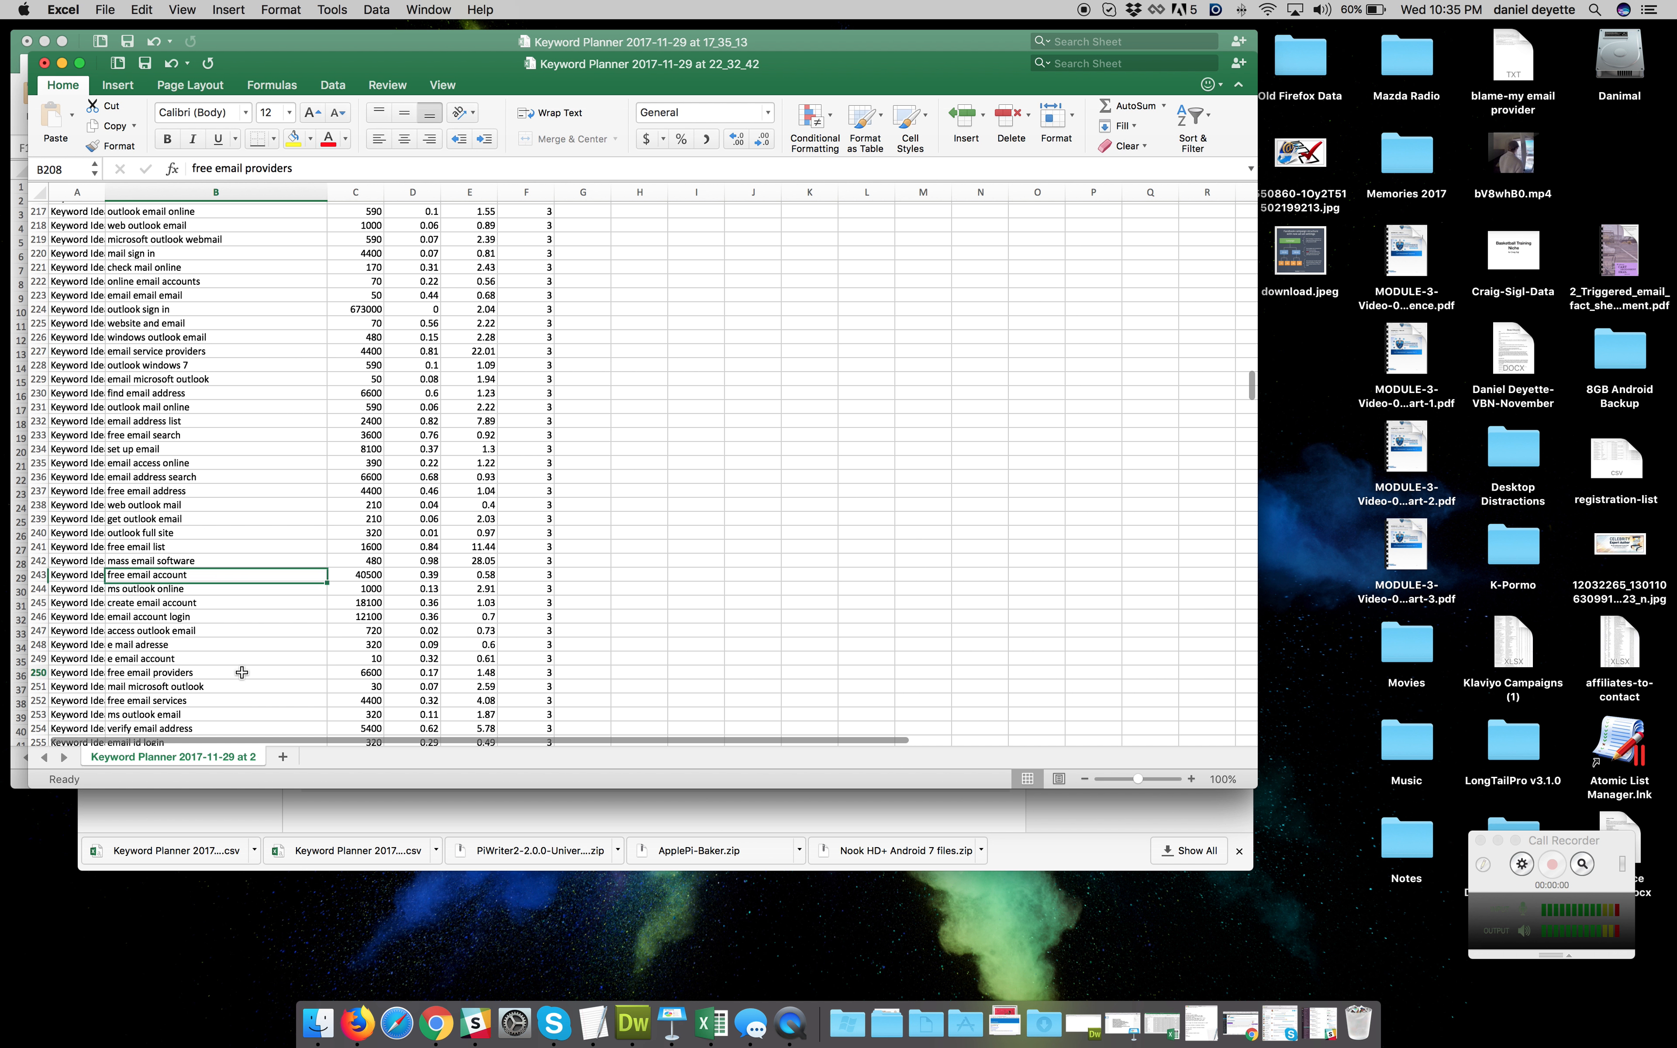
{"action": "scroll", "coordinate": [242, 673], "scroll_direction": "down", "scroll_amount": 6}
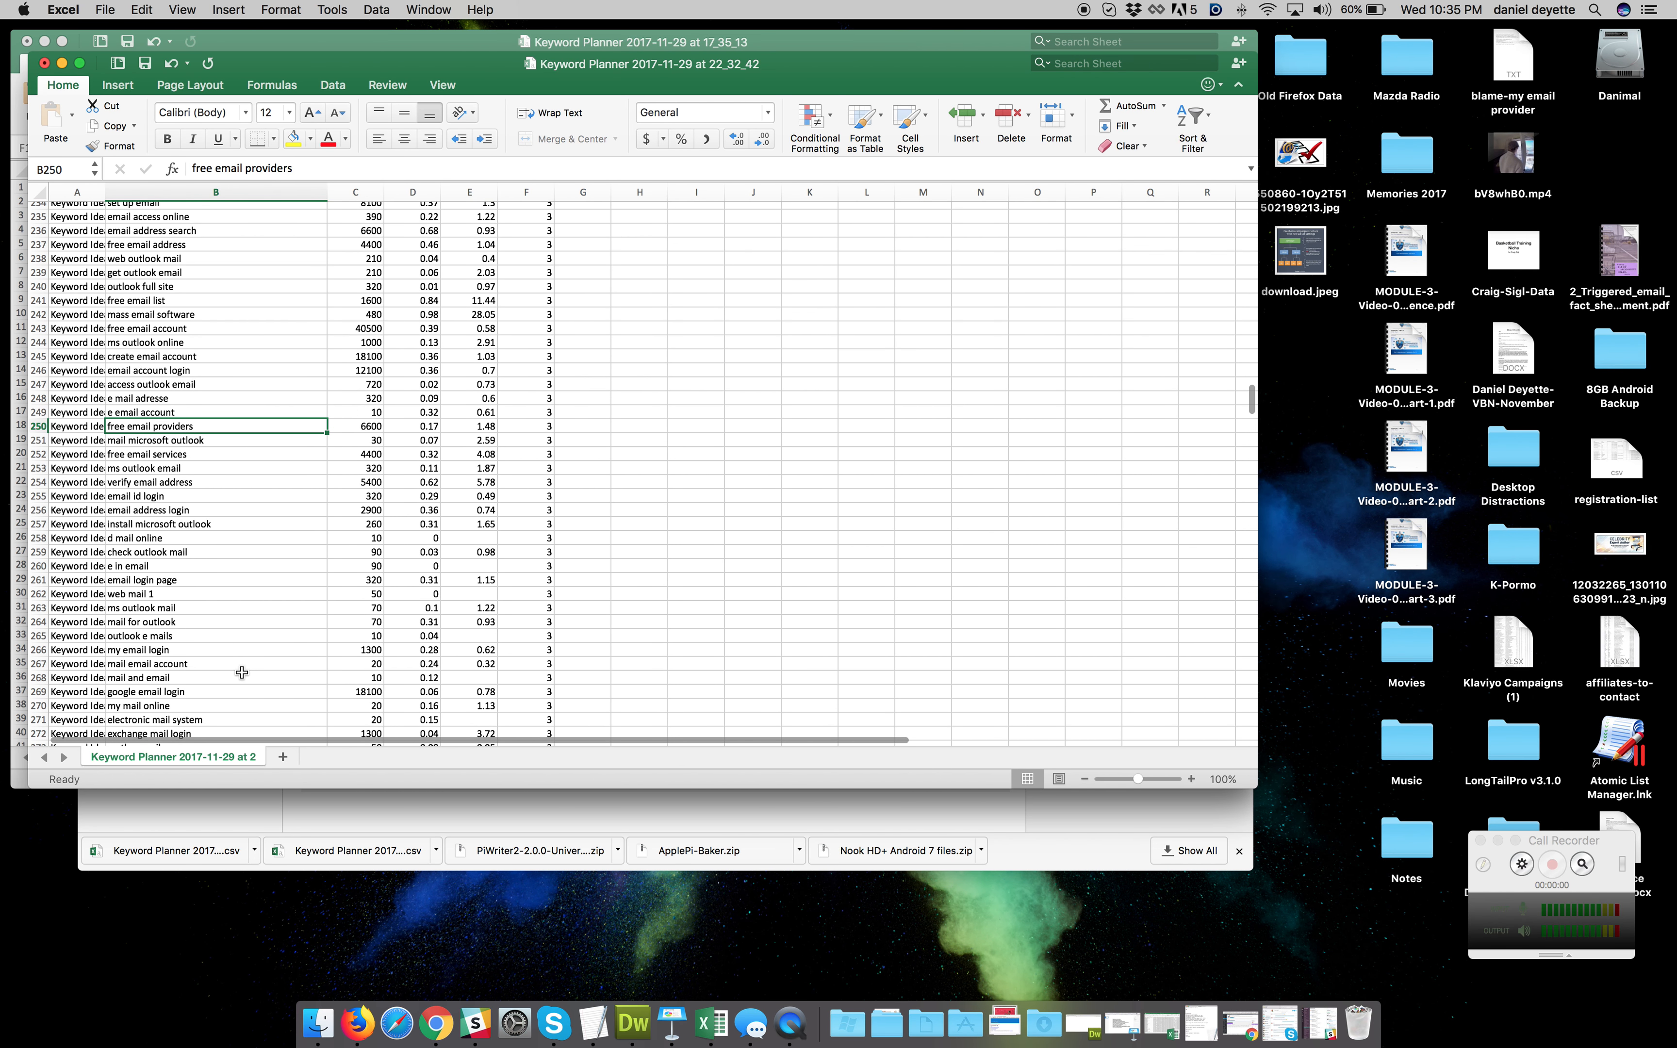
{"action": "scroll", "coordinate": [241, 673], "scroll_direction": "down", "scroll_amount": 4}
{"action": "scroll", "coordinate": [241, 672], "scroll_direction": "down", "scroll_amount": 4}
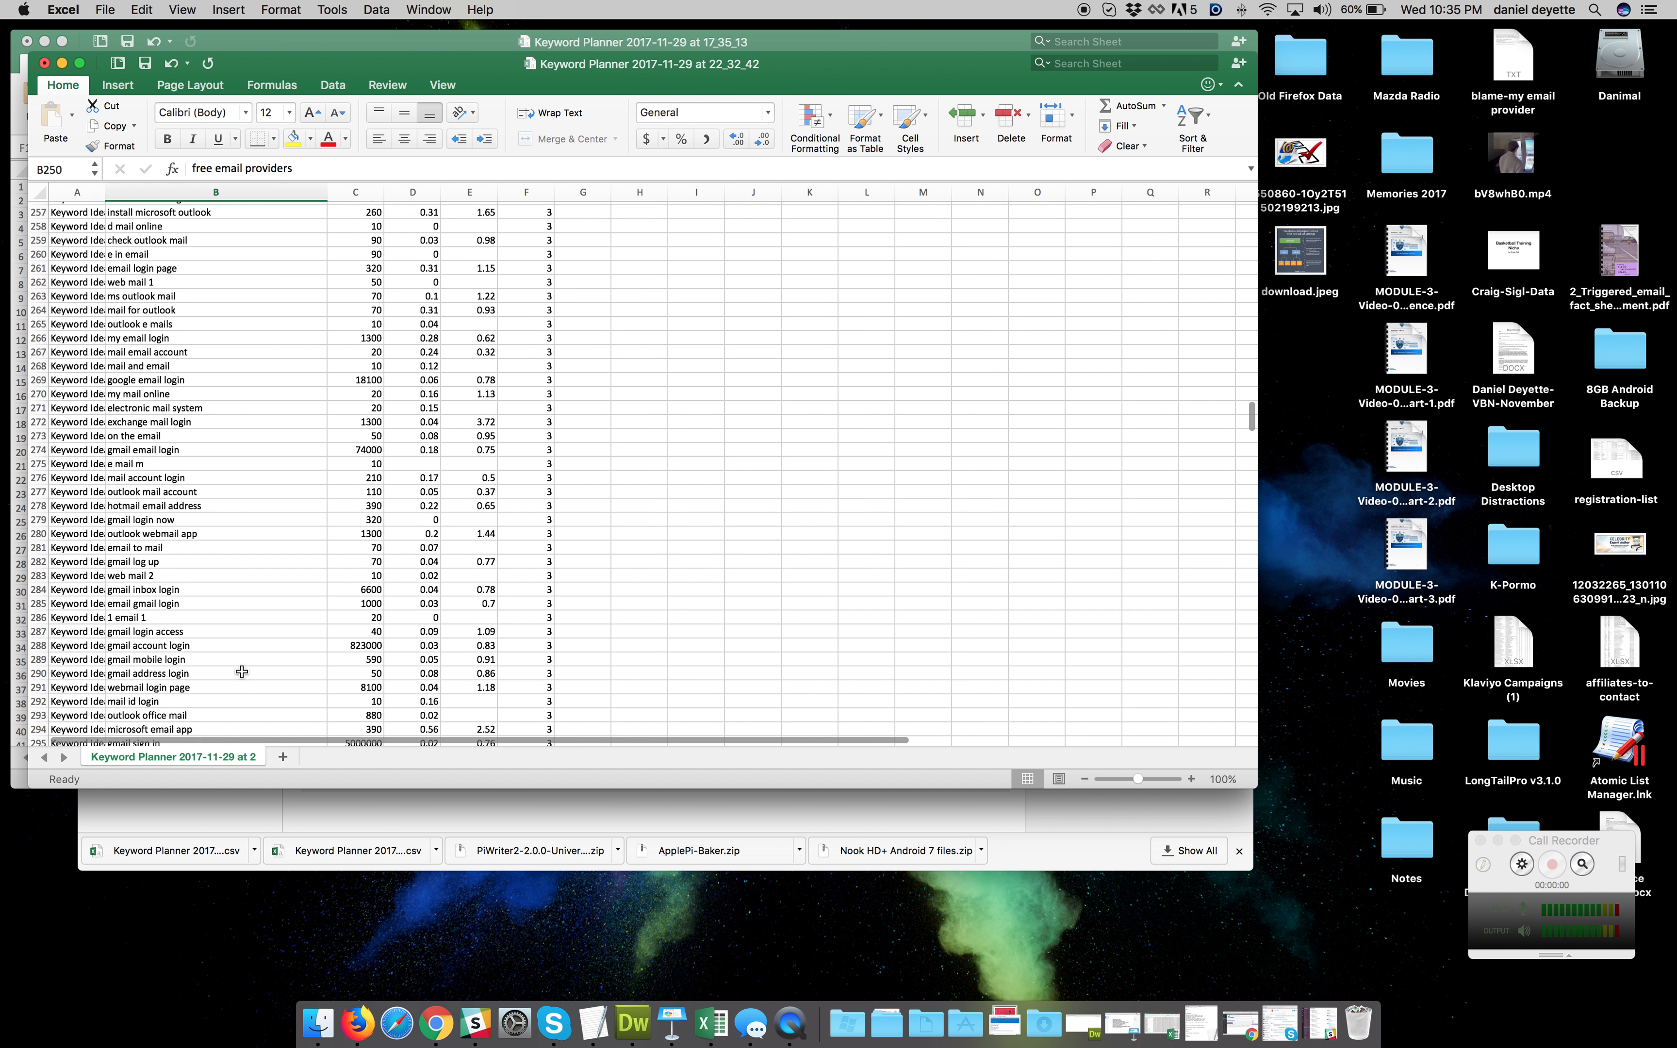
{"action": "scroll", "coordinate": [242, 664], "scroll_direction": "down", "scroll_amount": 4}
{"action": "scroll", "coordinate": [242, 664], "scroll_direction": "up", "scroll_amount": 2}
{"action": "scroll", "coordinate": [242, 664], "scroll_direction": "down", "scroll_amount": 5}
{"action": "scroll", "coordinate": [243, 664], "scroll_direction": "up", "scroll_amount": 3}
{"action": "scroll", "coordinate": [243, 664], "scroll_direction": "down", "scroll_amount": 2}
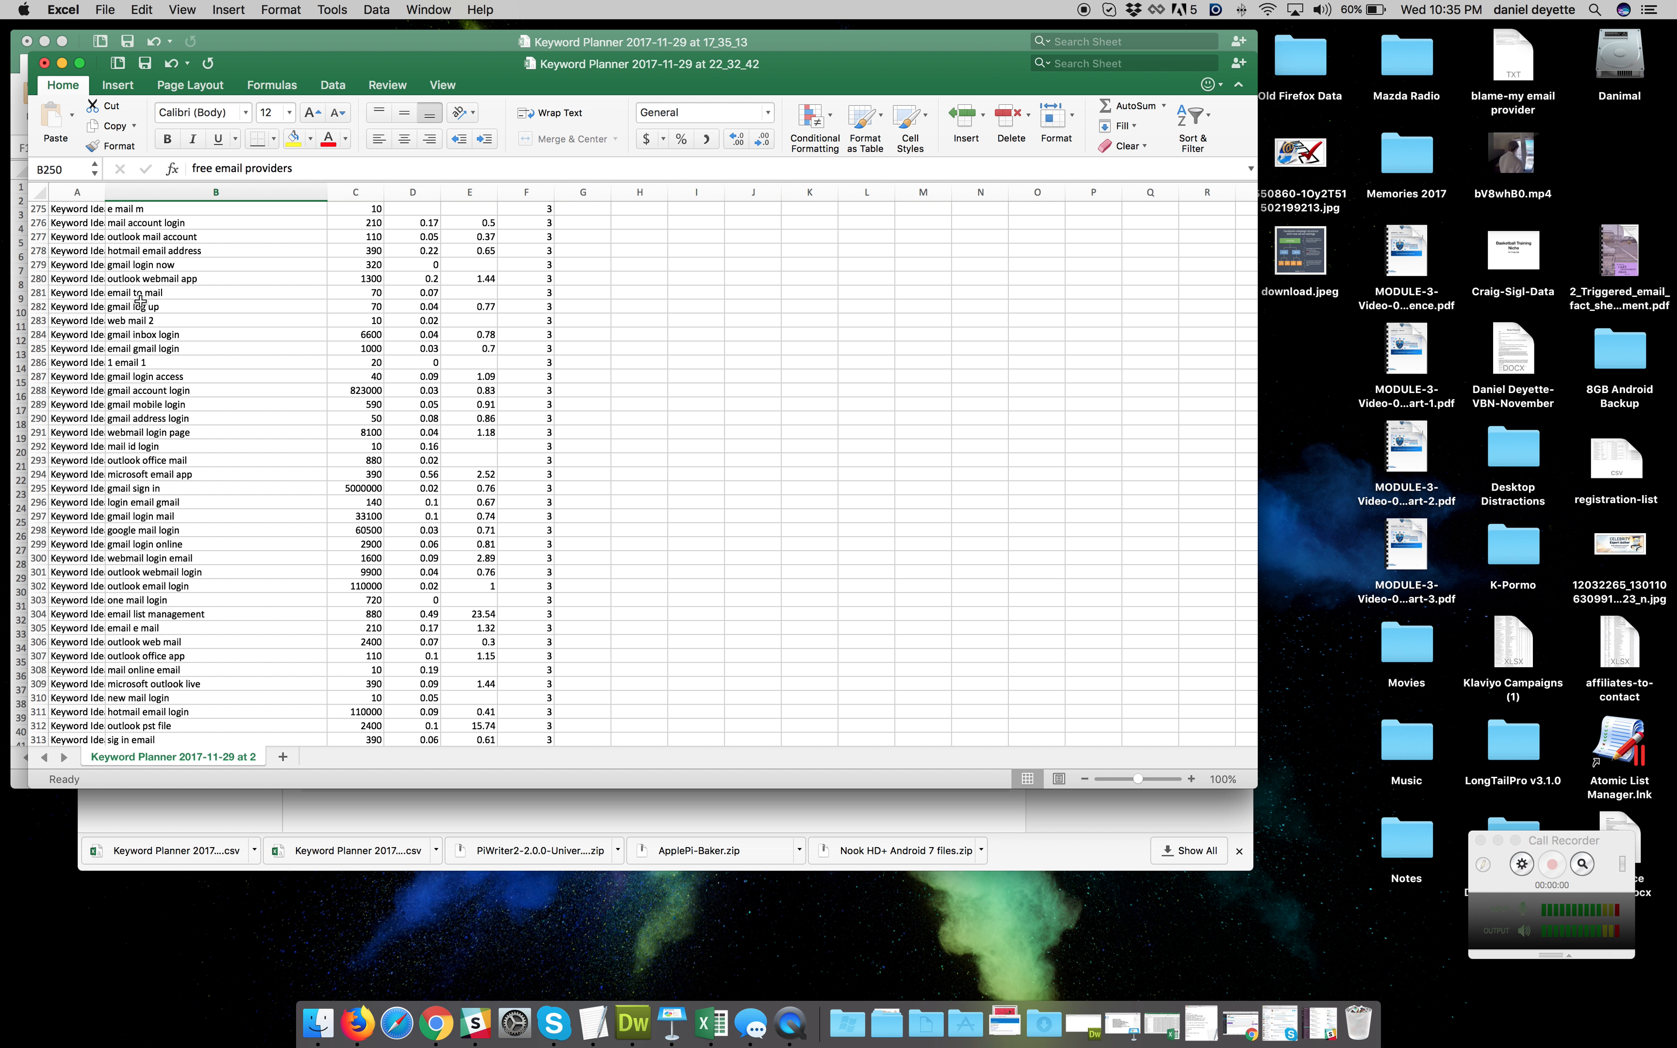
Switch to Keyword Planner in Chrome and get keyword ideas for "promotions tab"
{"action": "left_click", "coordinate": [507, 822]}
{"action": "left_click", "coordinate": [447, 271]}
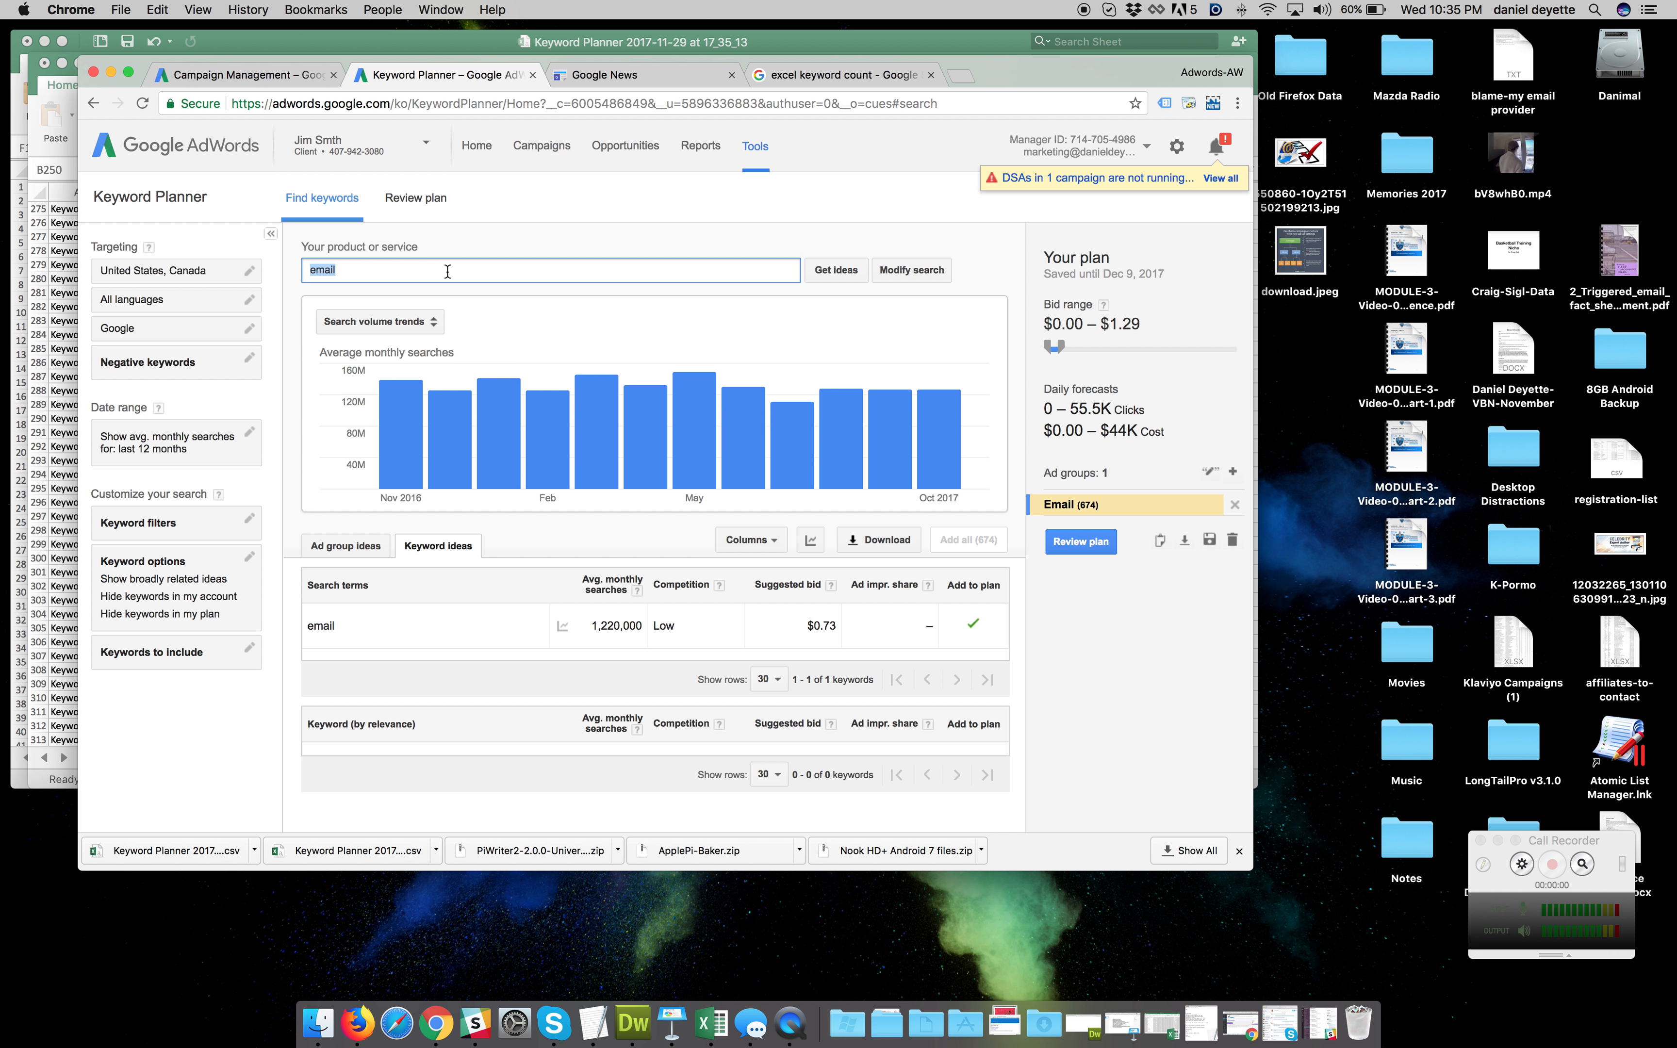
{"action": "type", "text": "promotions tab"}
{"action": "left_click", "coordinate": [838, 270]}
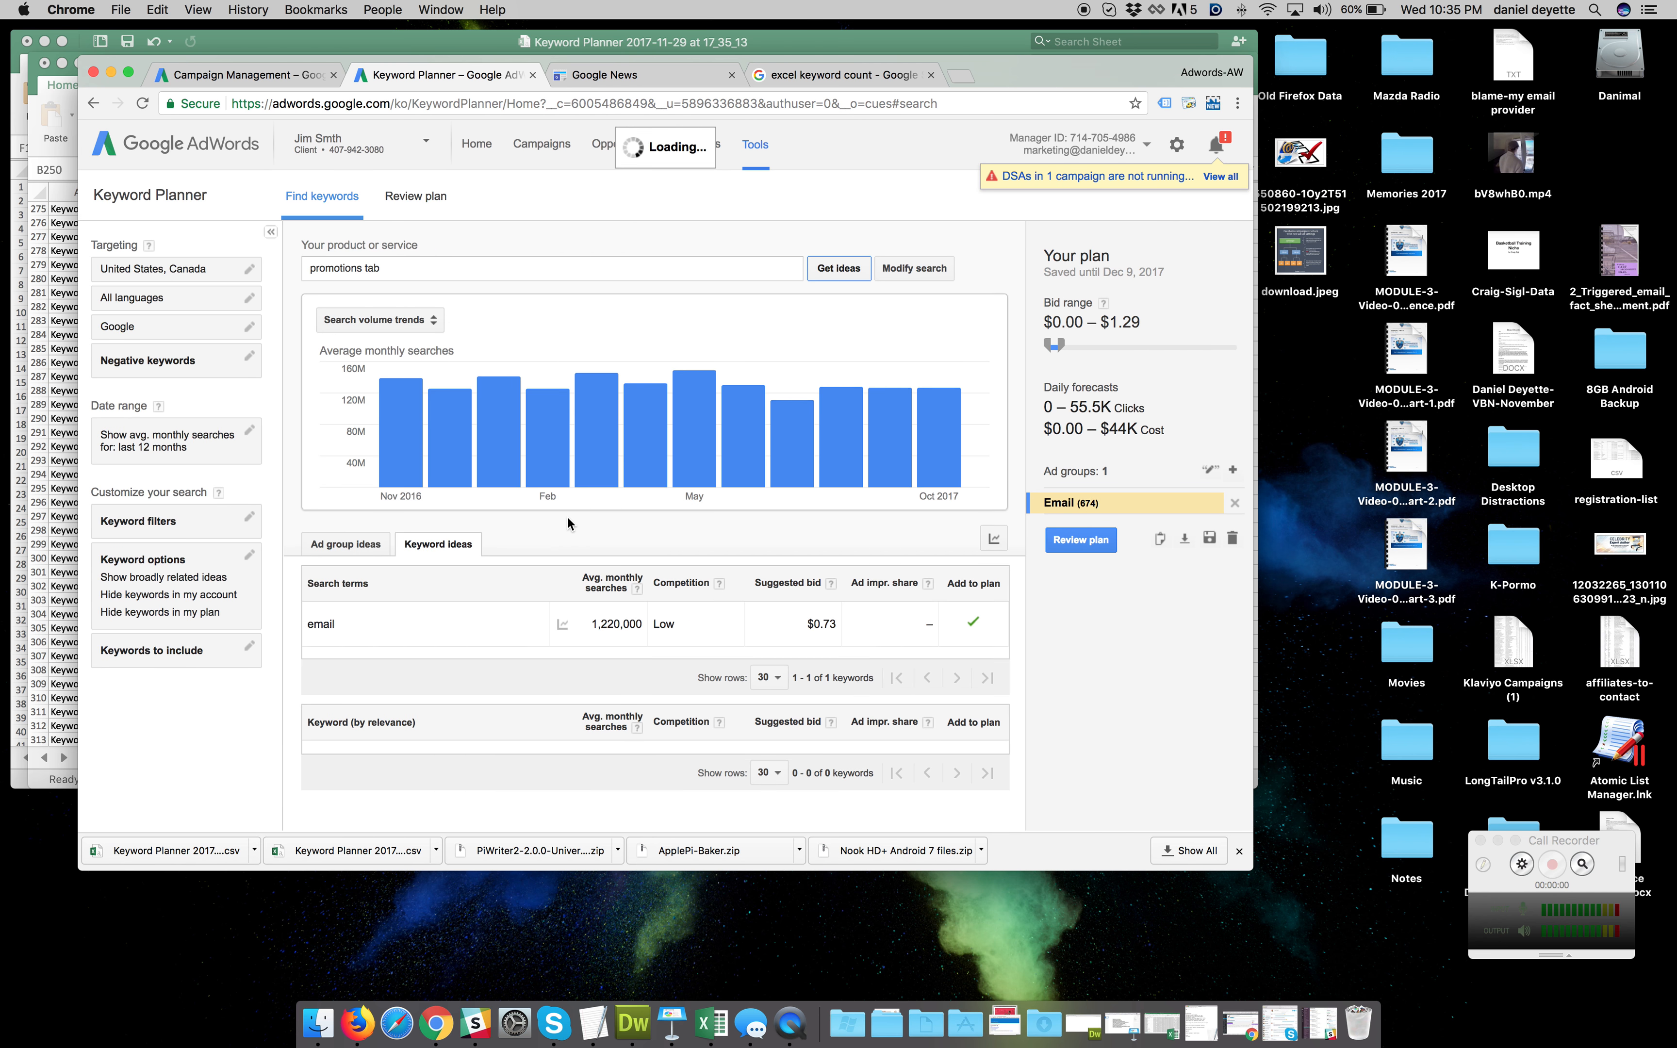
{"action": "scroll", "coordinate": [568, 518], "scroll_direction": "down", "scroll_amount": 5}
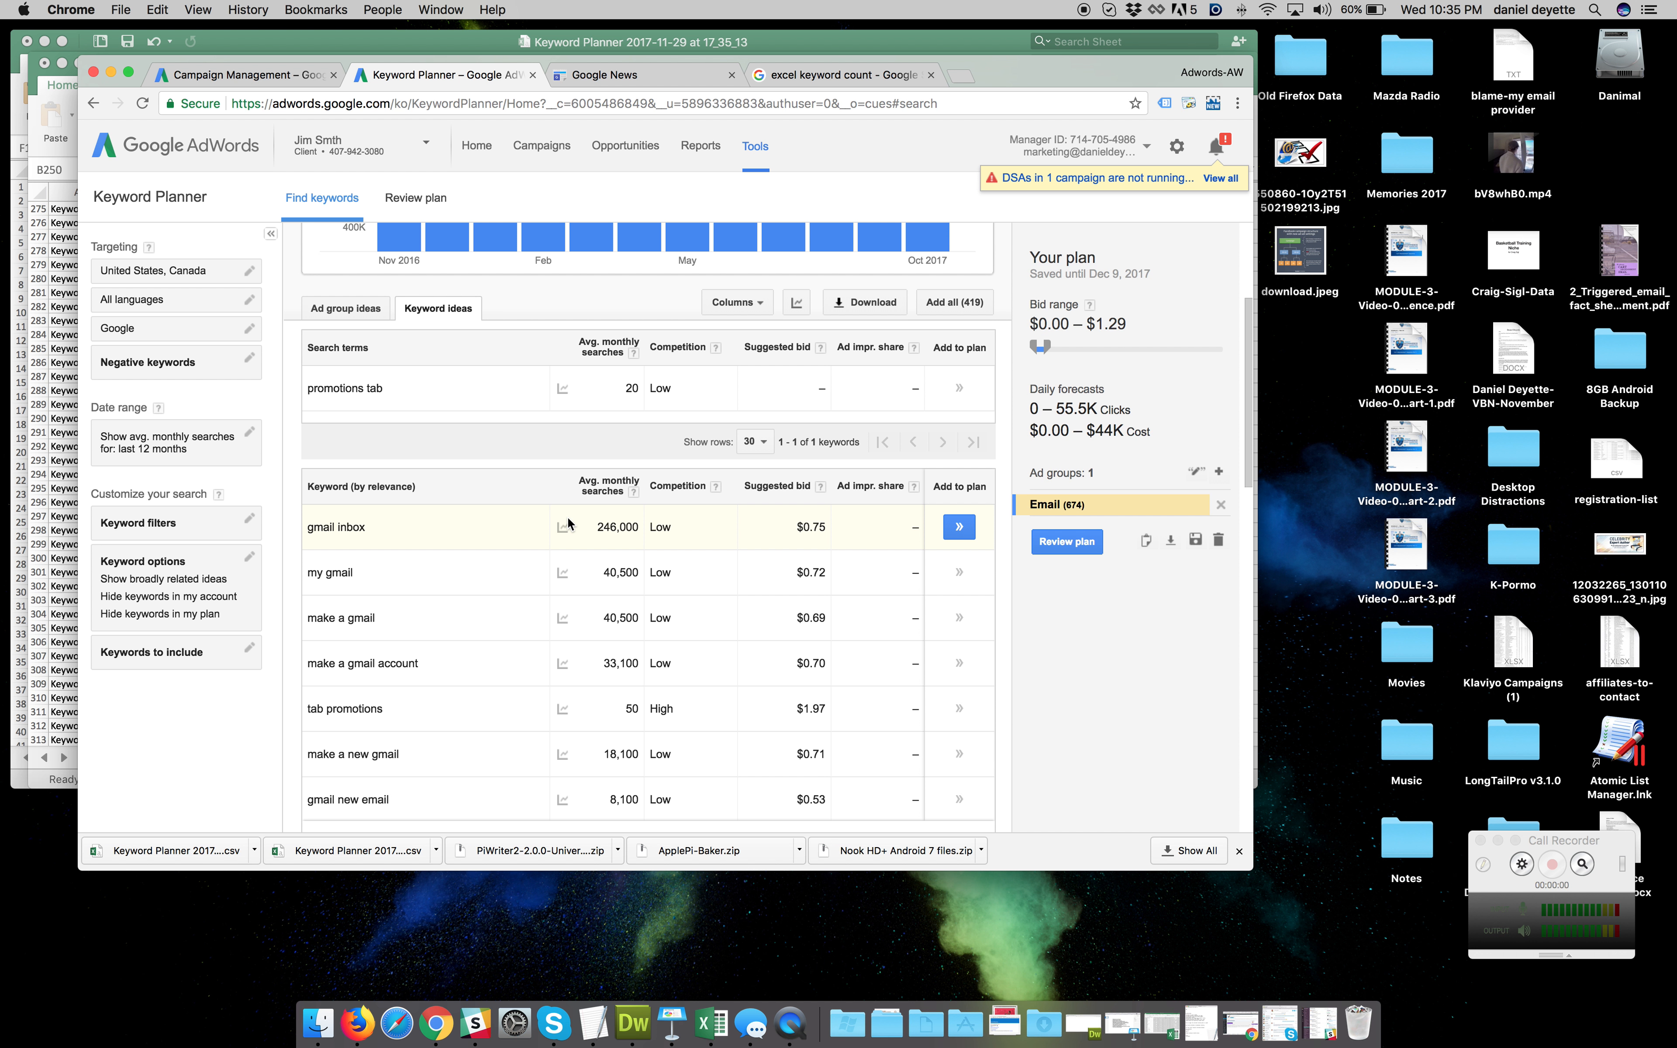
{"action": "scroll", "coordinate": [402, 499], "scroll_direction": "down", "scroll_amount": 3}
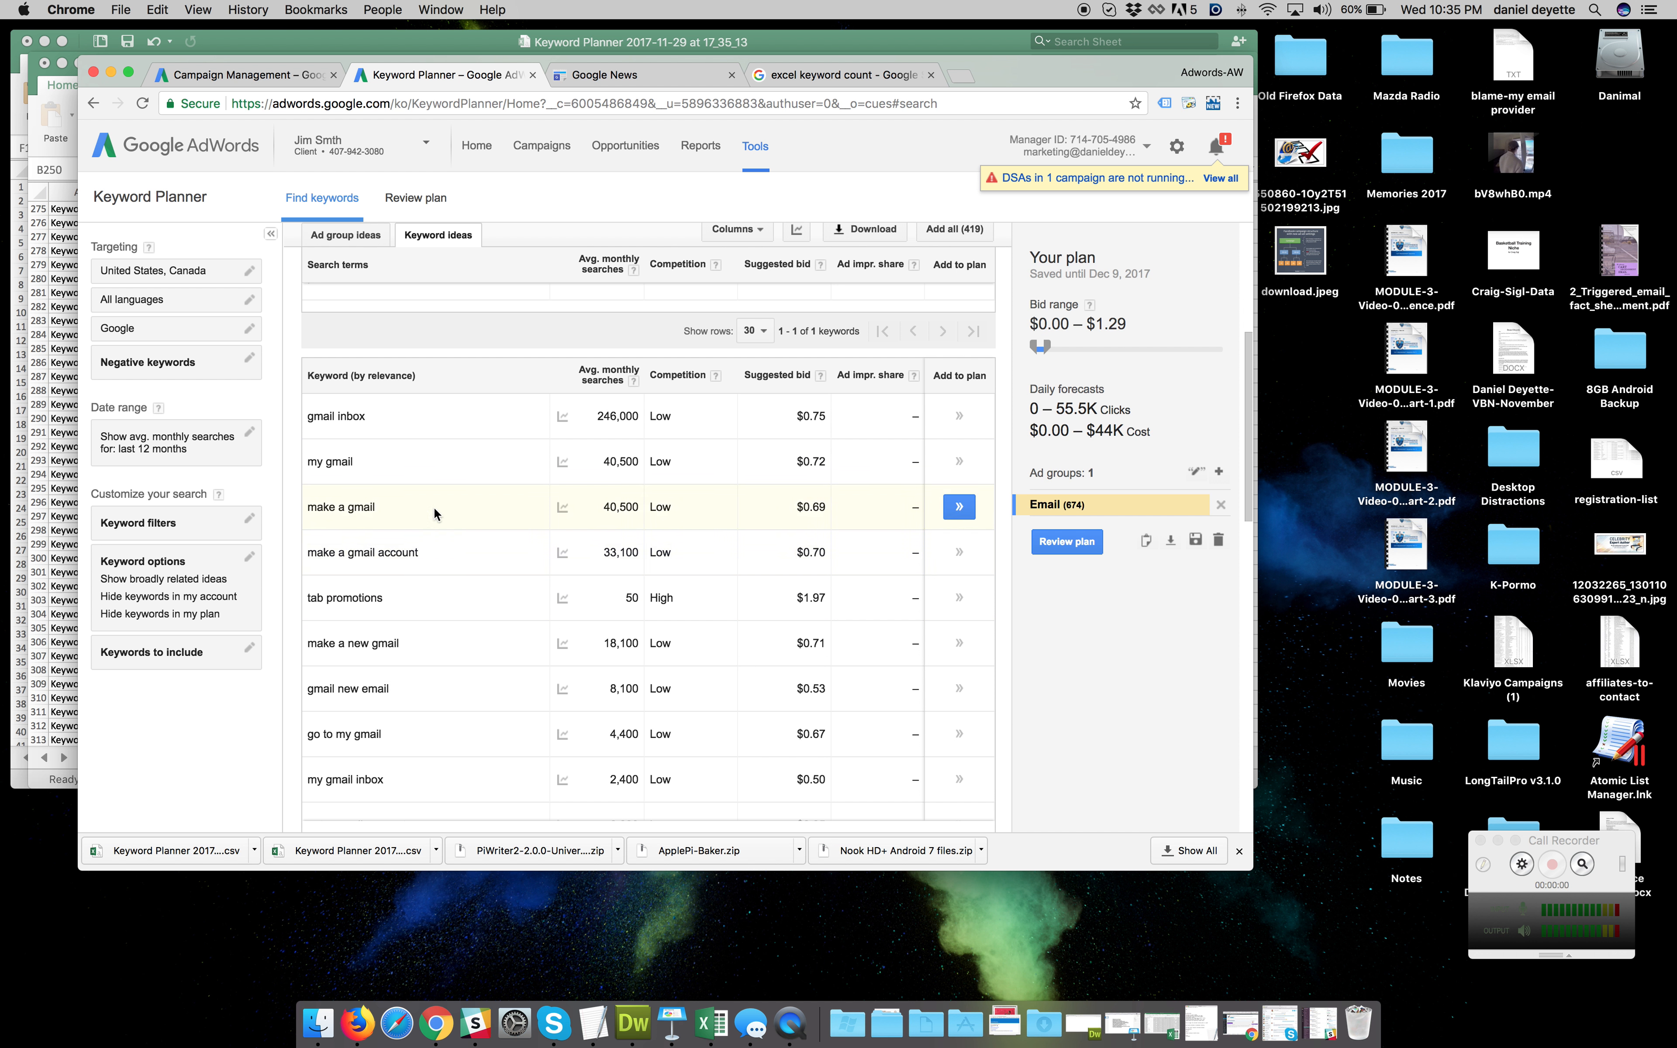
Limit the keyword ideas to those containing the term "promotions"
{"action": "scroll", "coordinate": [393, 565], "scroll_direction": "up", "scroll_amount": 5}
{"action": "scroll", "coordinate": [393, 565], "scroll_direction": "up", "scroll_amount": 3}
{"action": "left_click", "coordinate": [228, 646]}
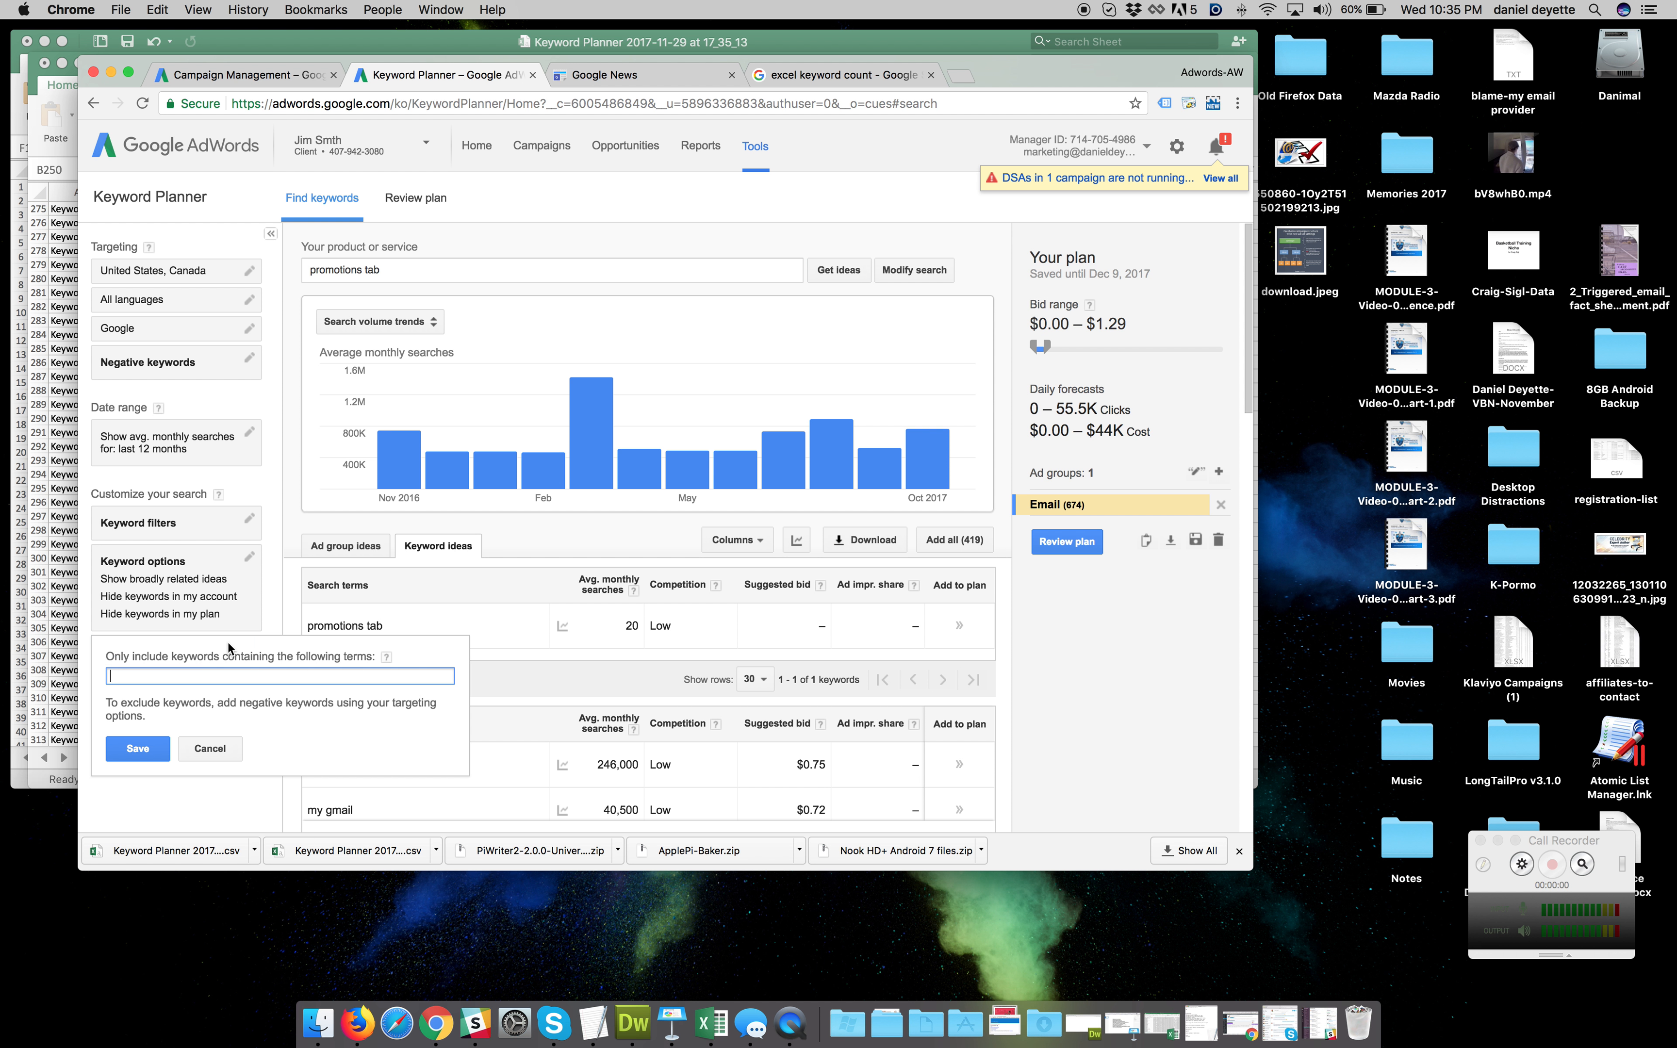
{"action": "type", "text": "pt"}
{"action": "left_click", "coordinate": [161, 745]}
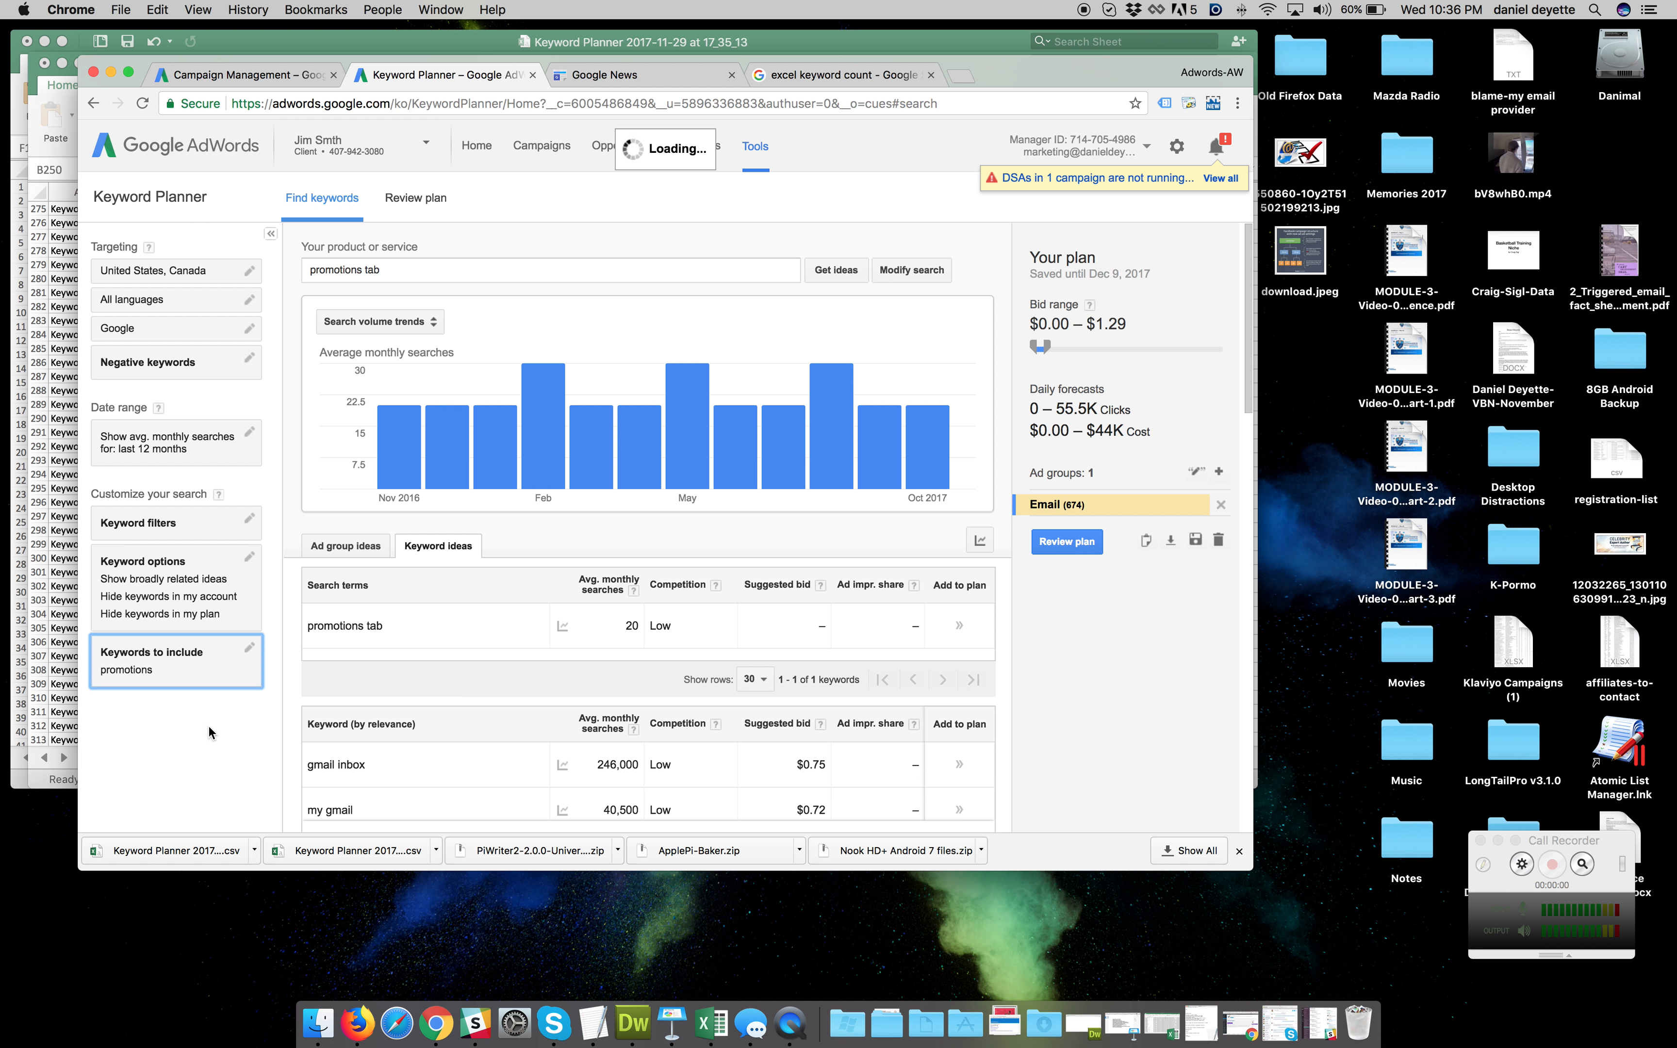
Examine the filtered promotions keyword ideas and their monthly searches, down to the long phrase starting "how to move emails"
{"action": "scroll", "coordinate": [515, 635], "scroll_direction": "down", "scroll_amount": 3}
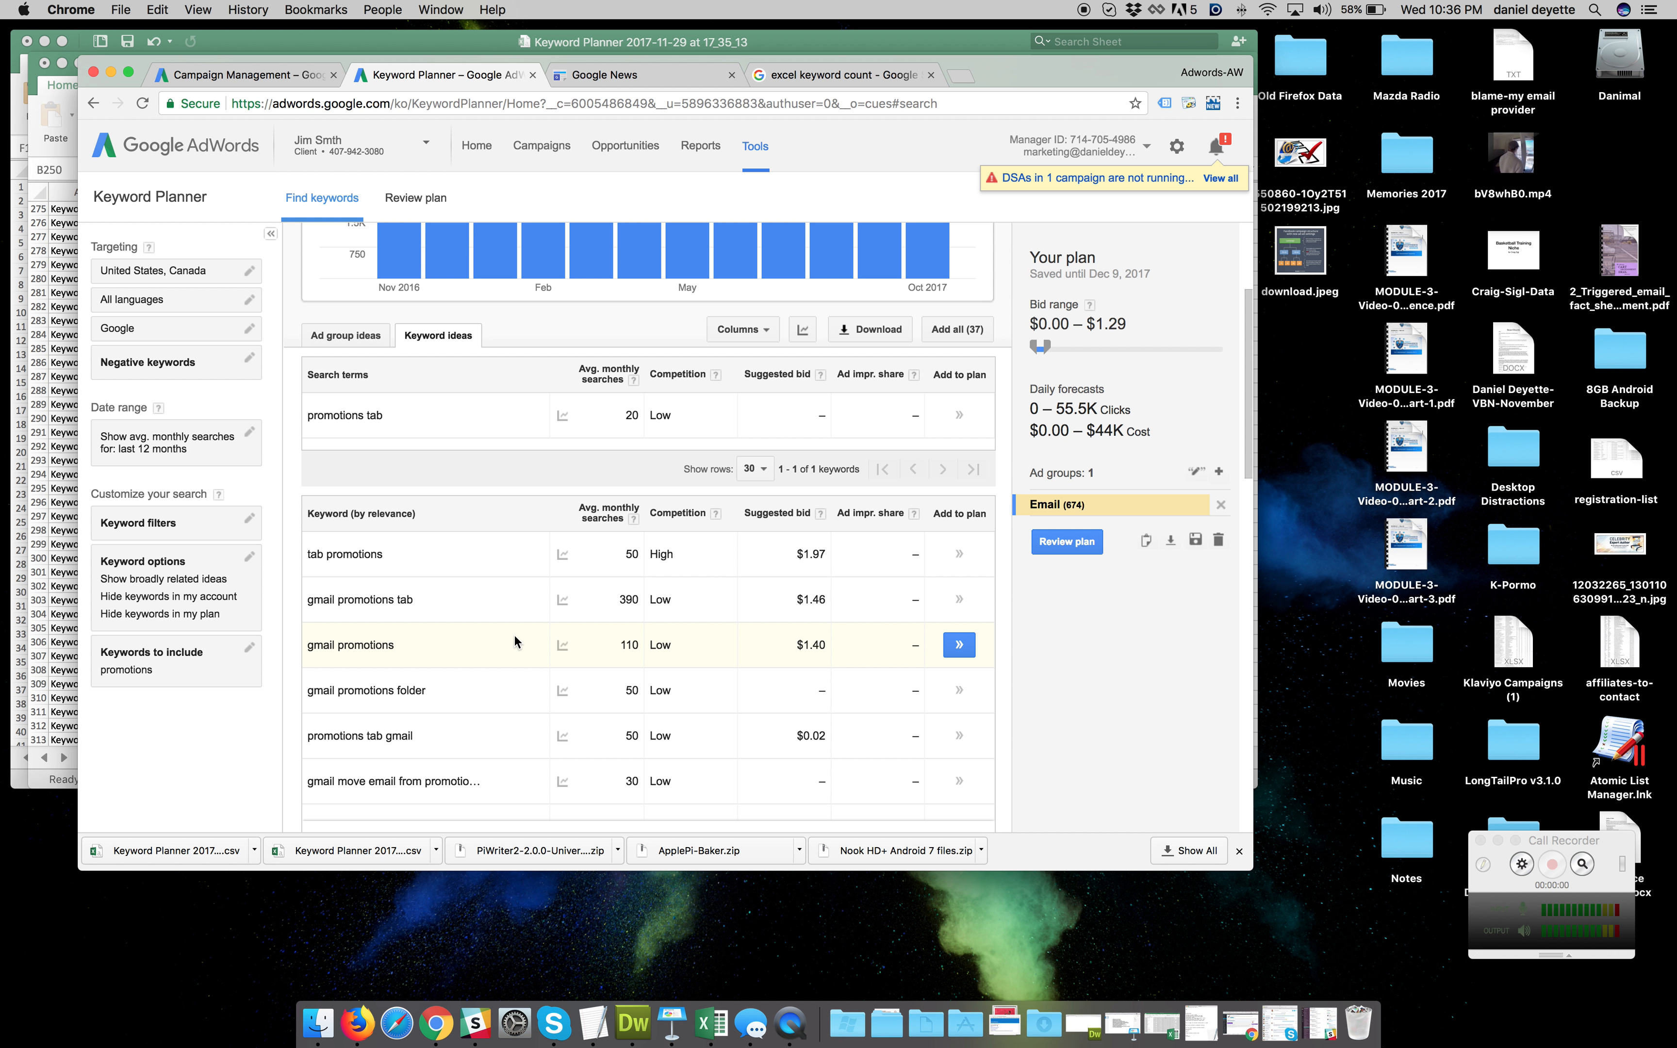
{"action": "scroll", "coordinate": [514, 640], "scroll_direction": "down", "scroll_amount": 2}
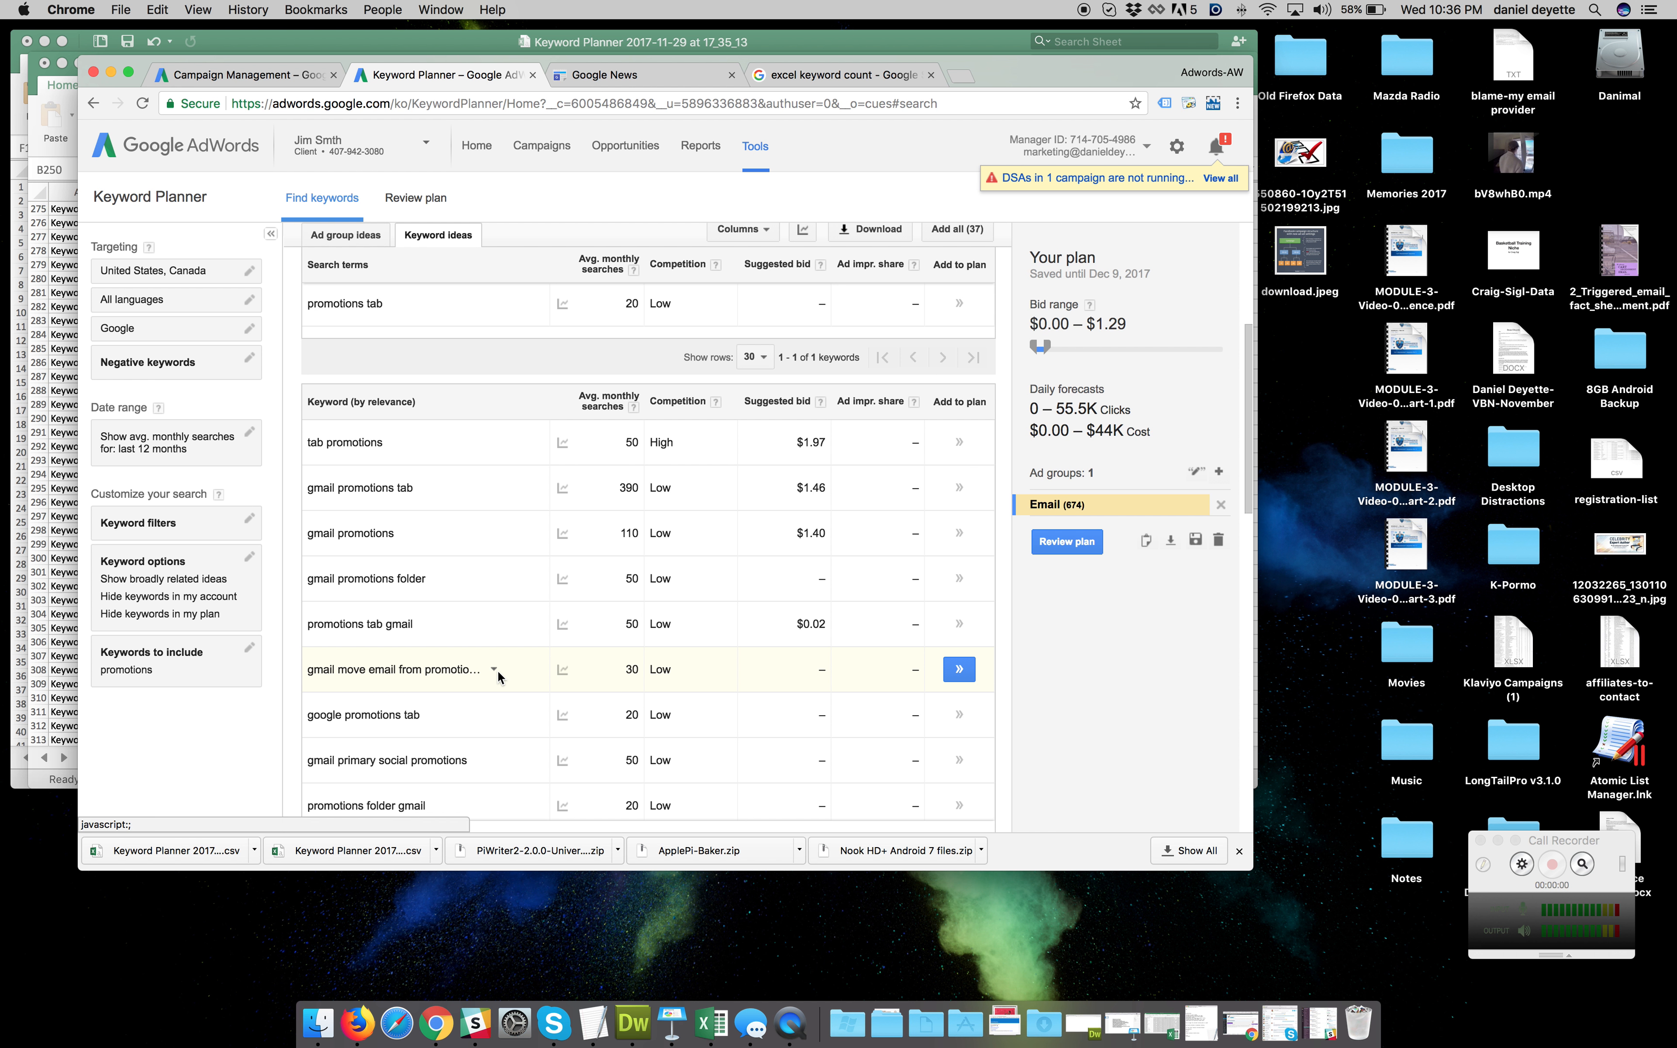
{"action": "scroll", "coordinate": [492, 678], "scroll_direction": "down", "scroll_amount": 5}
{"action": "scroll", "coordinate": [497, 678], "scroll_direction": "down", "scroll_amount": 3}
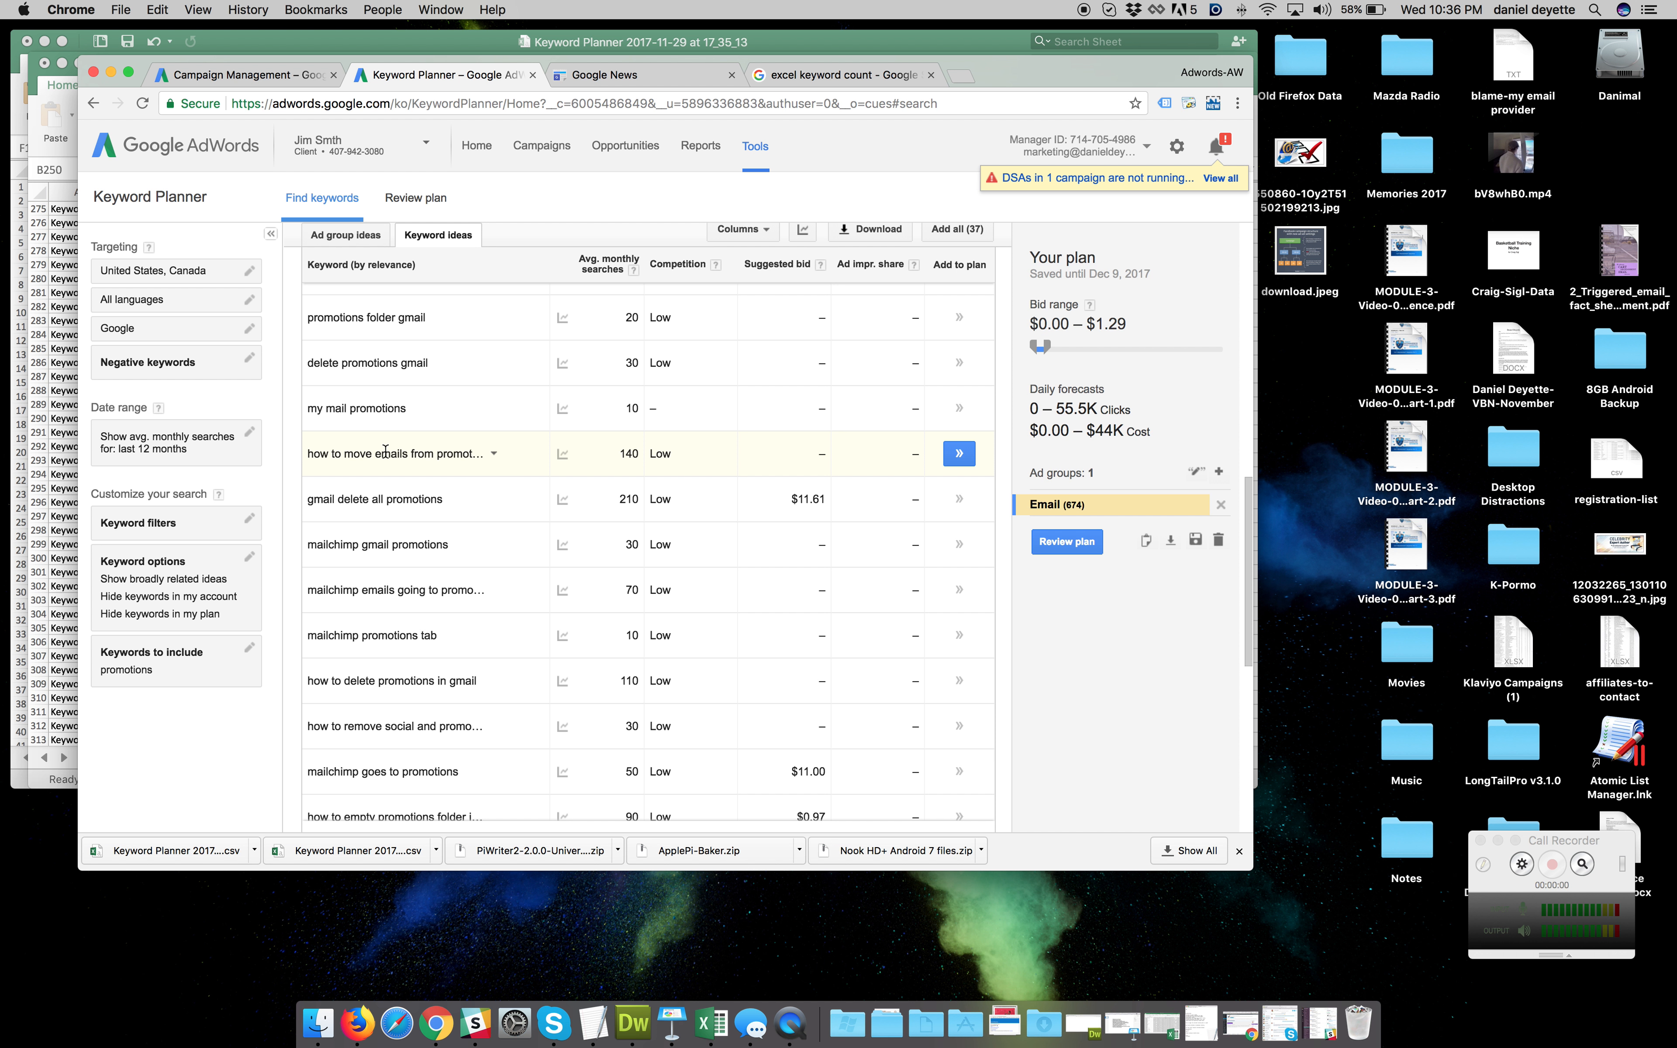
{"action": "left_click", "coordinate": [491, 456]}
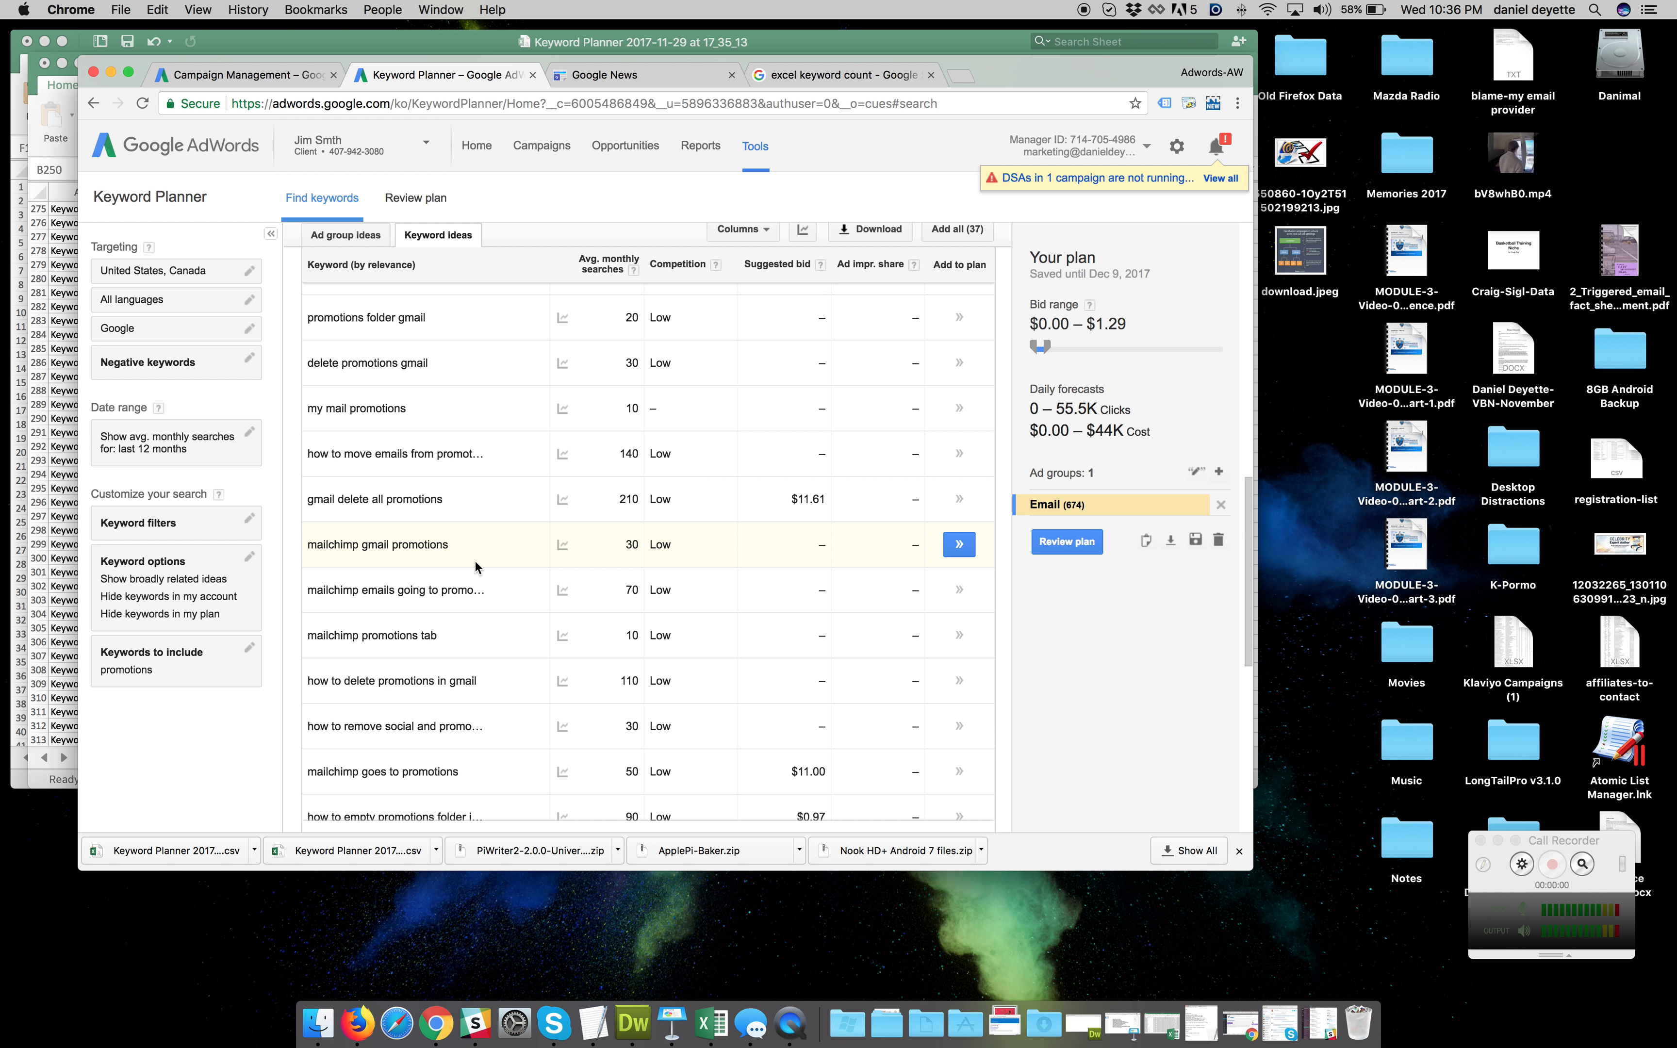
Review further long-tail promotions ideas and inspect the monthly search trend for "mailchimp gmail promotions tab"
{"action": "scroll", "coordinate": [486, 561], "scroll_direction": "down", "scroll_amount": 2}
{"action": "scroll", "coordinate": [487, 565], "scroll_direction": "down", "scroll_amount": 1}
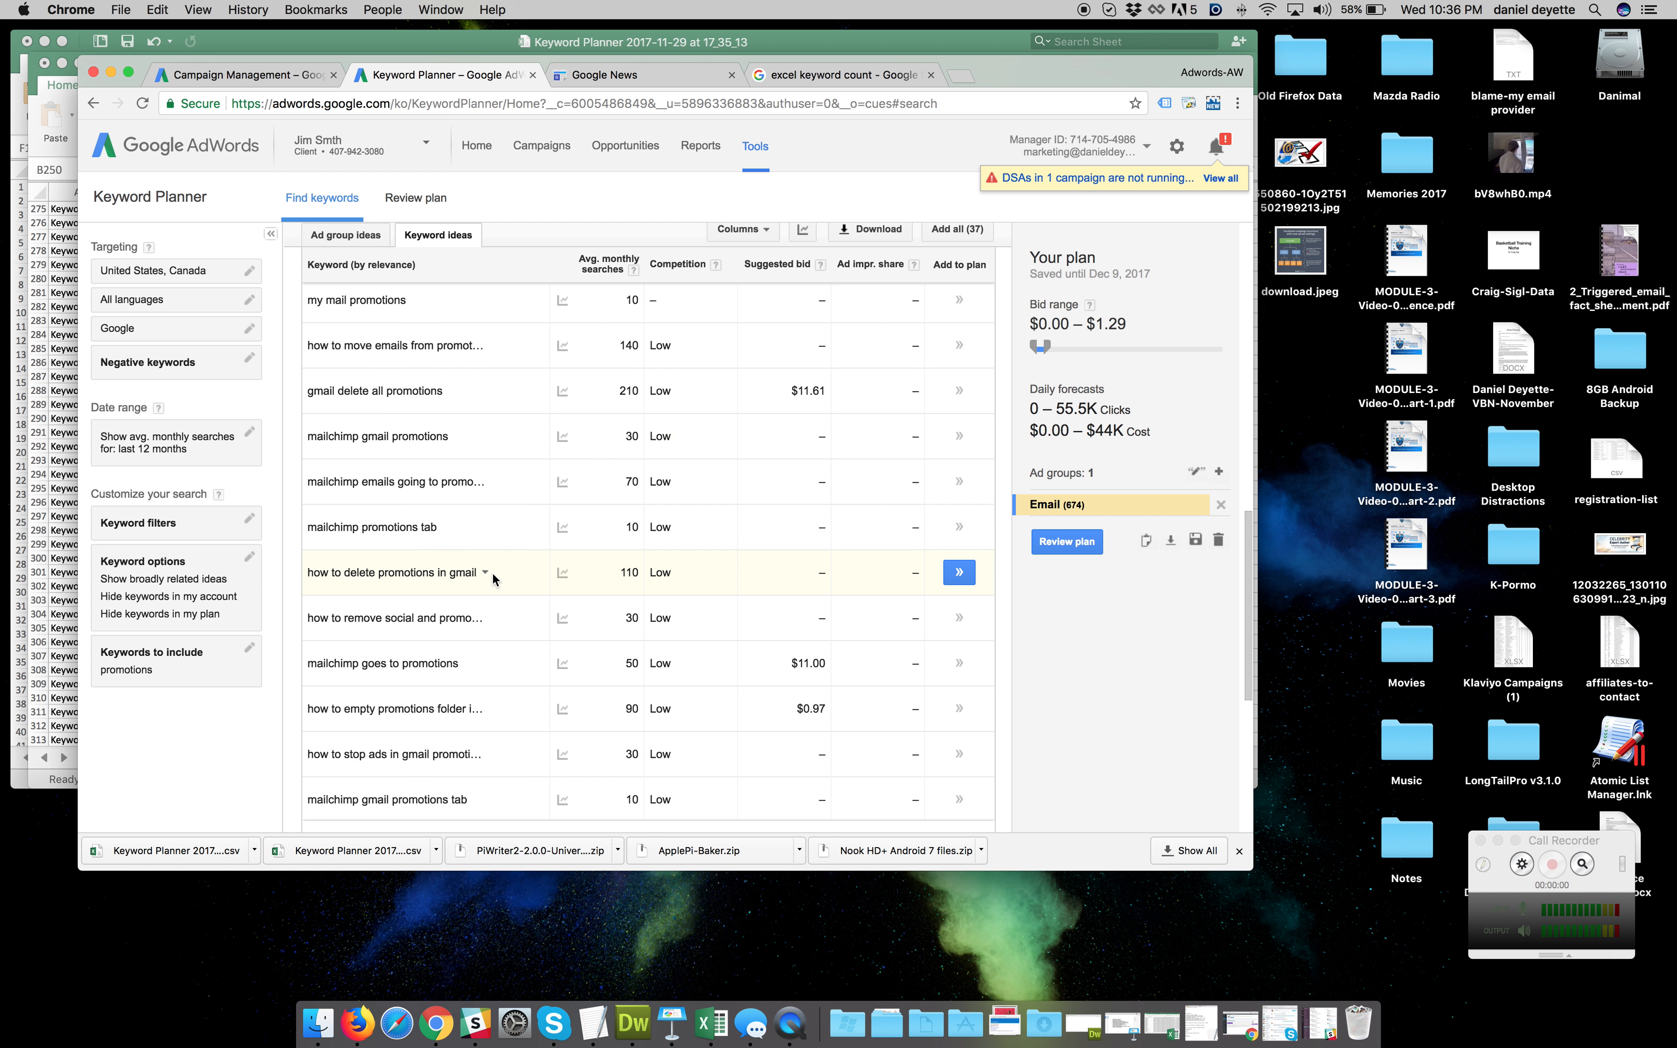
{"action": "scroll", "coordinate": [491, 573], "scroll_direction": "down", "scroll_amount": 1}
{"action": "scroll", "coordinate": [491, 562], "scroll_direction": "down", "scroll_amount": 1}
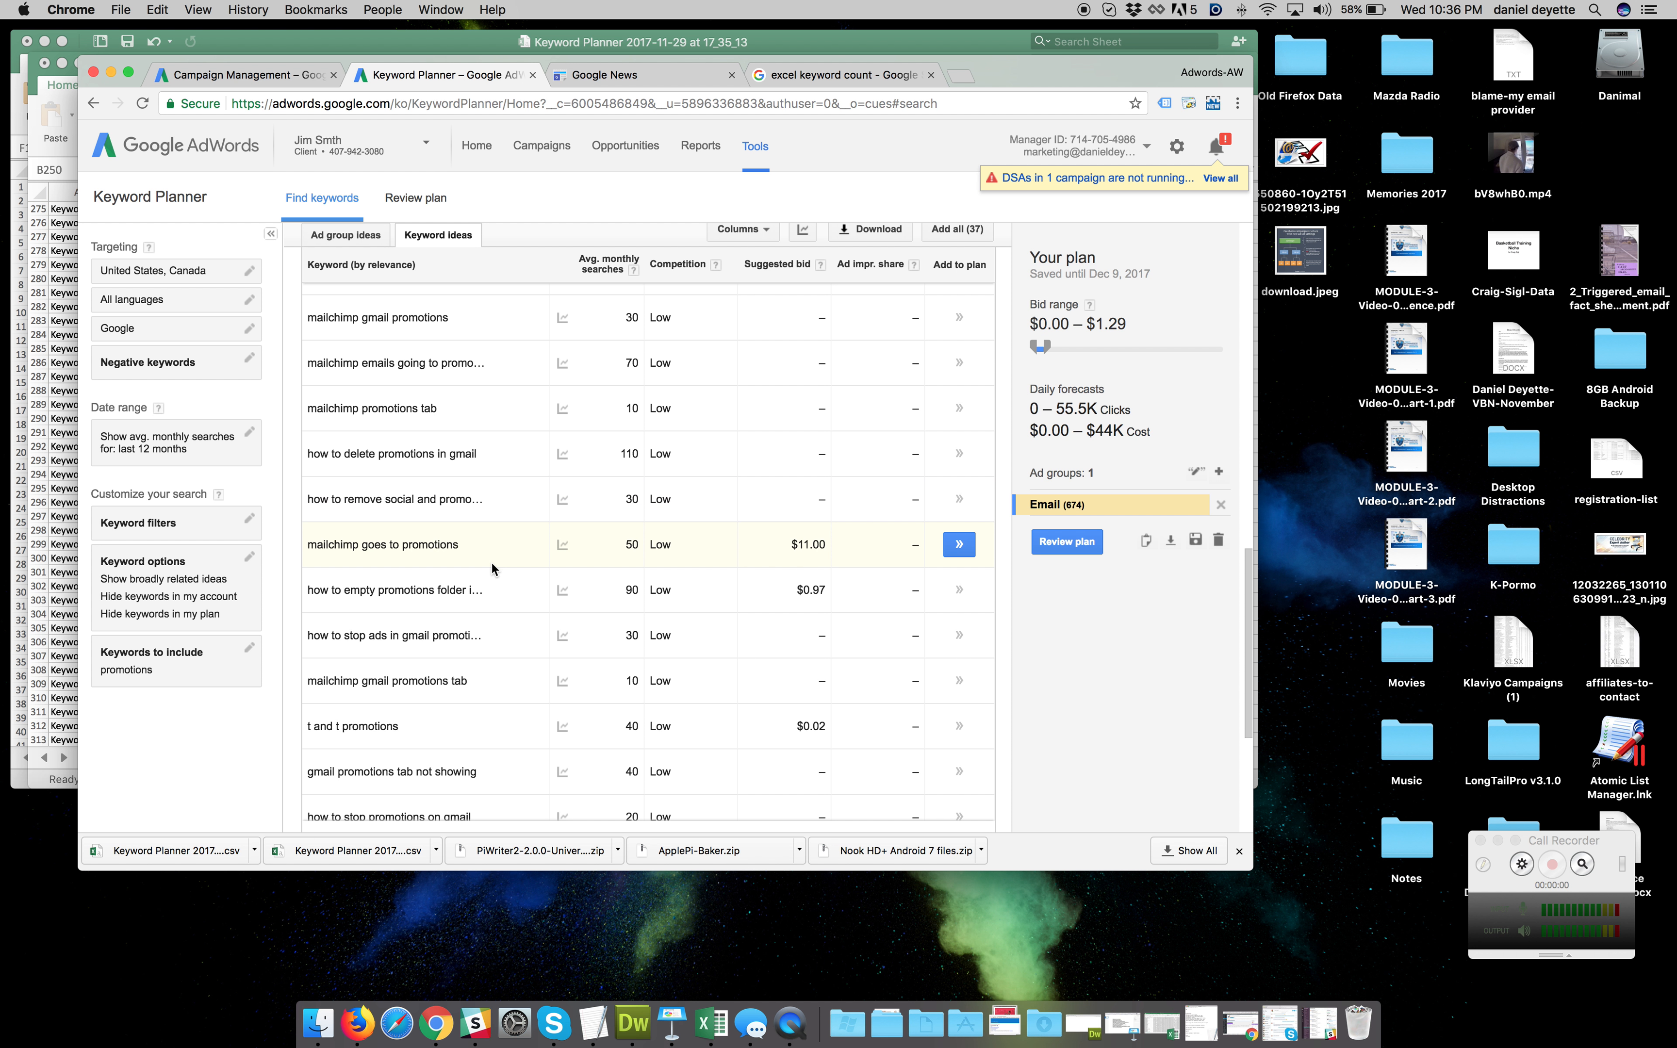
{"action": "scroll", "coordinate": [474, 599], "scroll_direction": "down", "scroll_amount": 2}
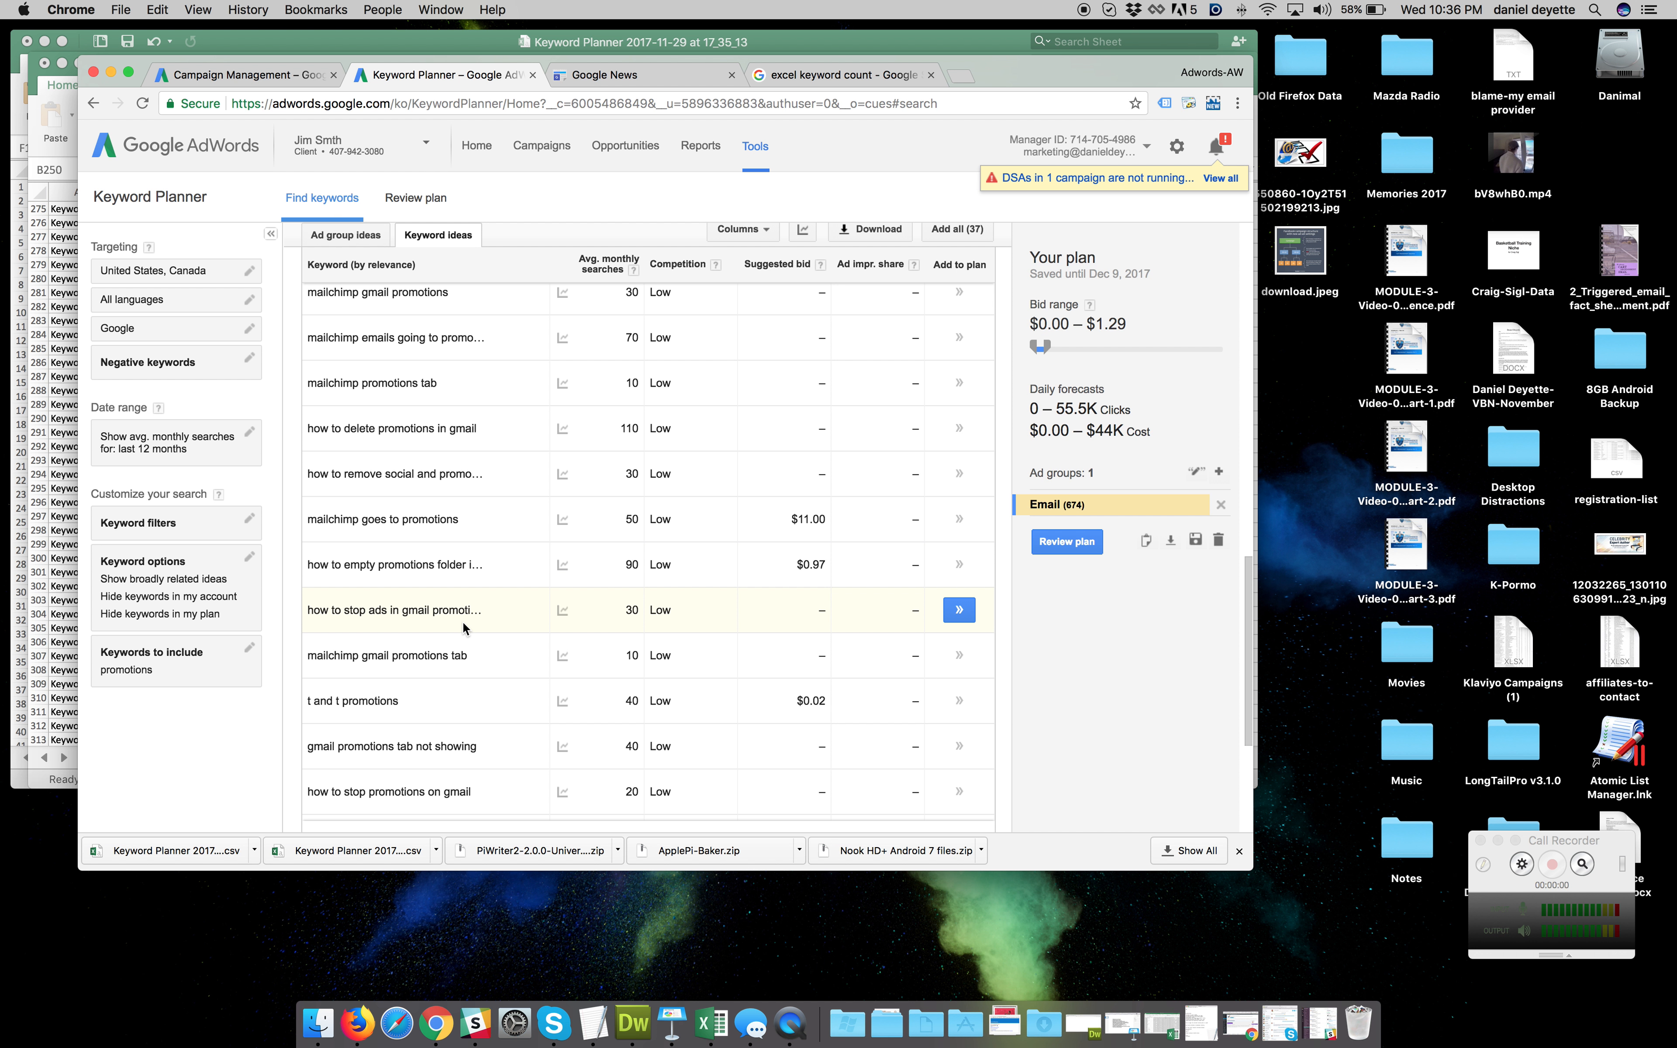
{"action": "scroll", "coordinate": [463, 619], "scroll_direction": "down", "scroll_amount": 2}
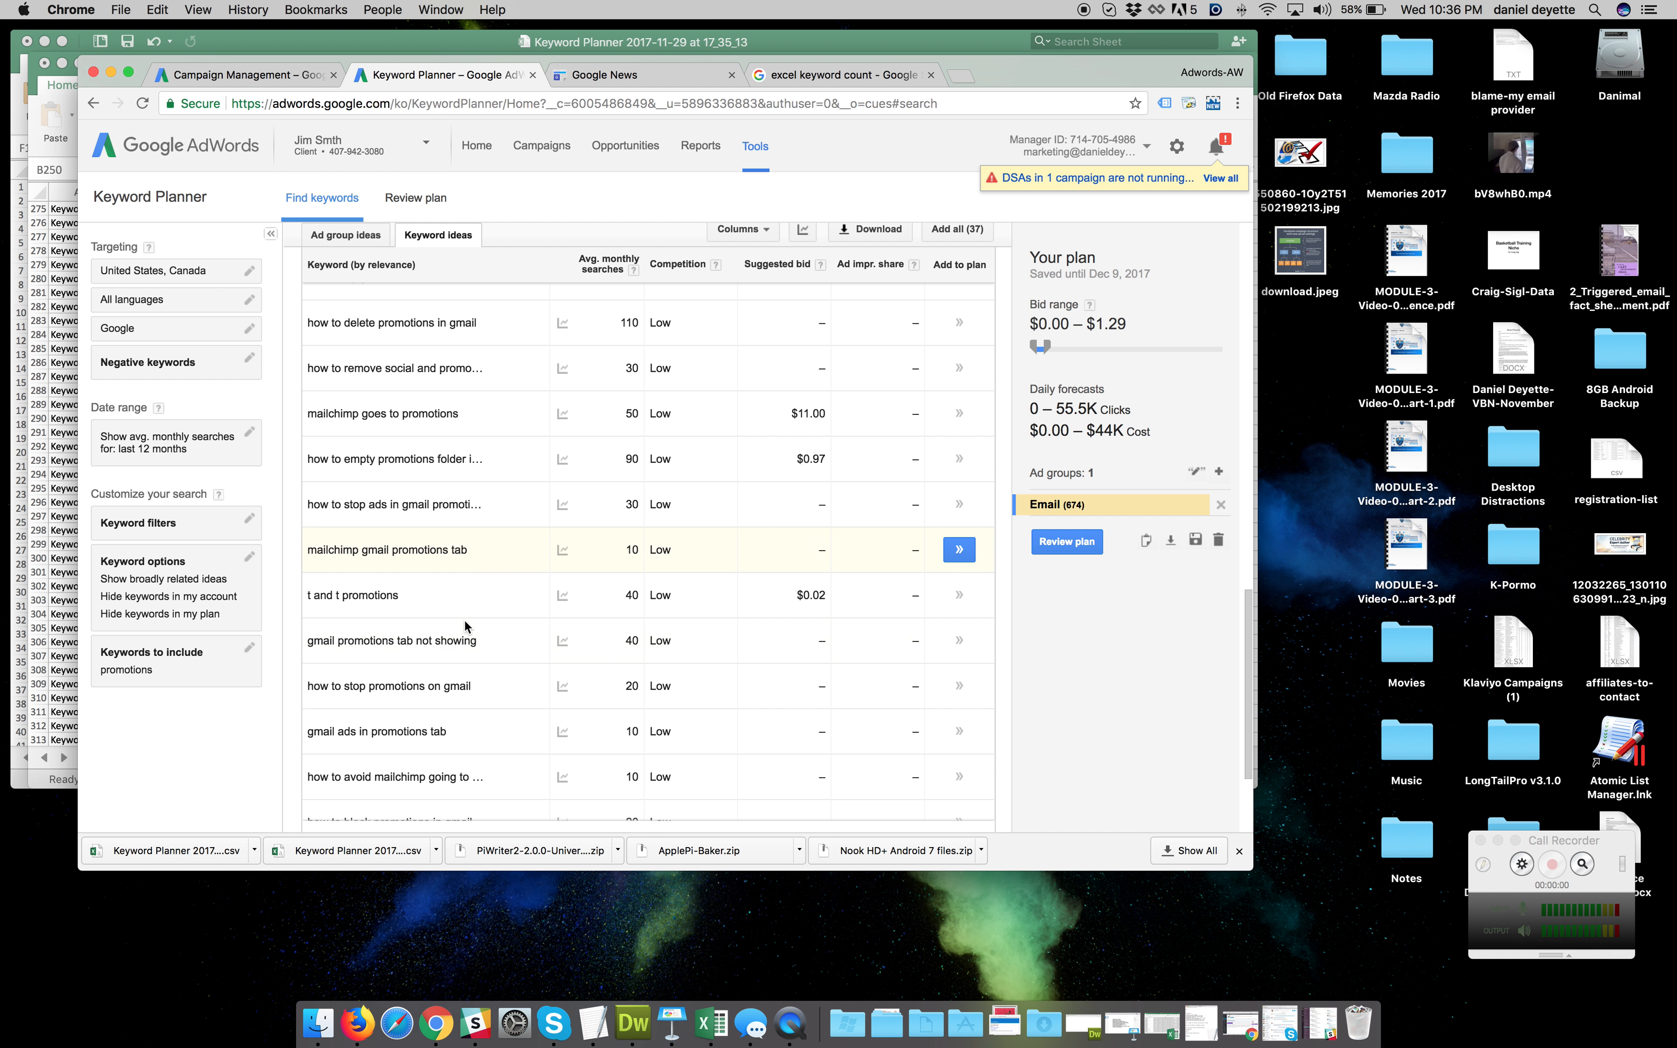
{"action": "scroll", "coordinate": [463, 620], "scroll_direction": "down", "scroll_amount": 1}
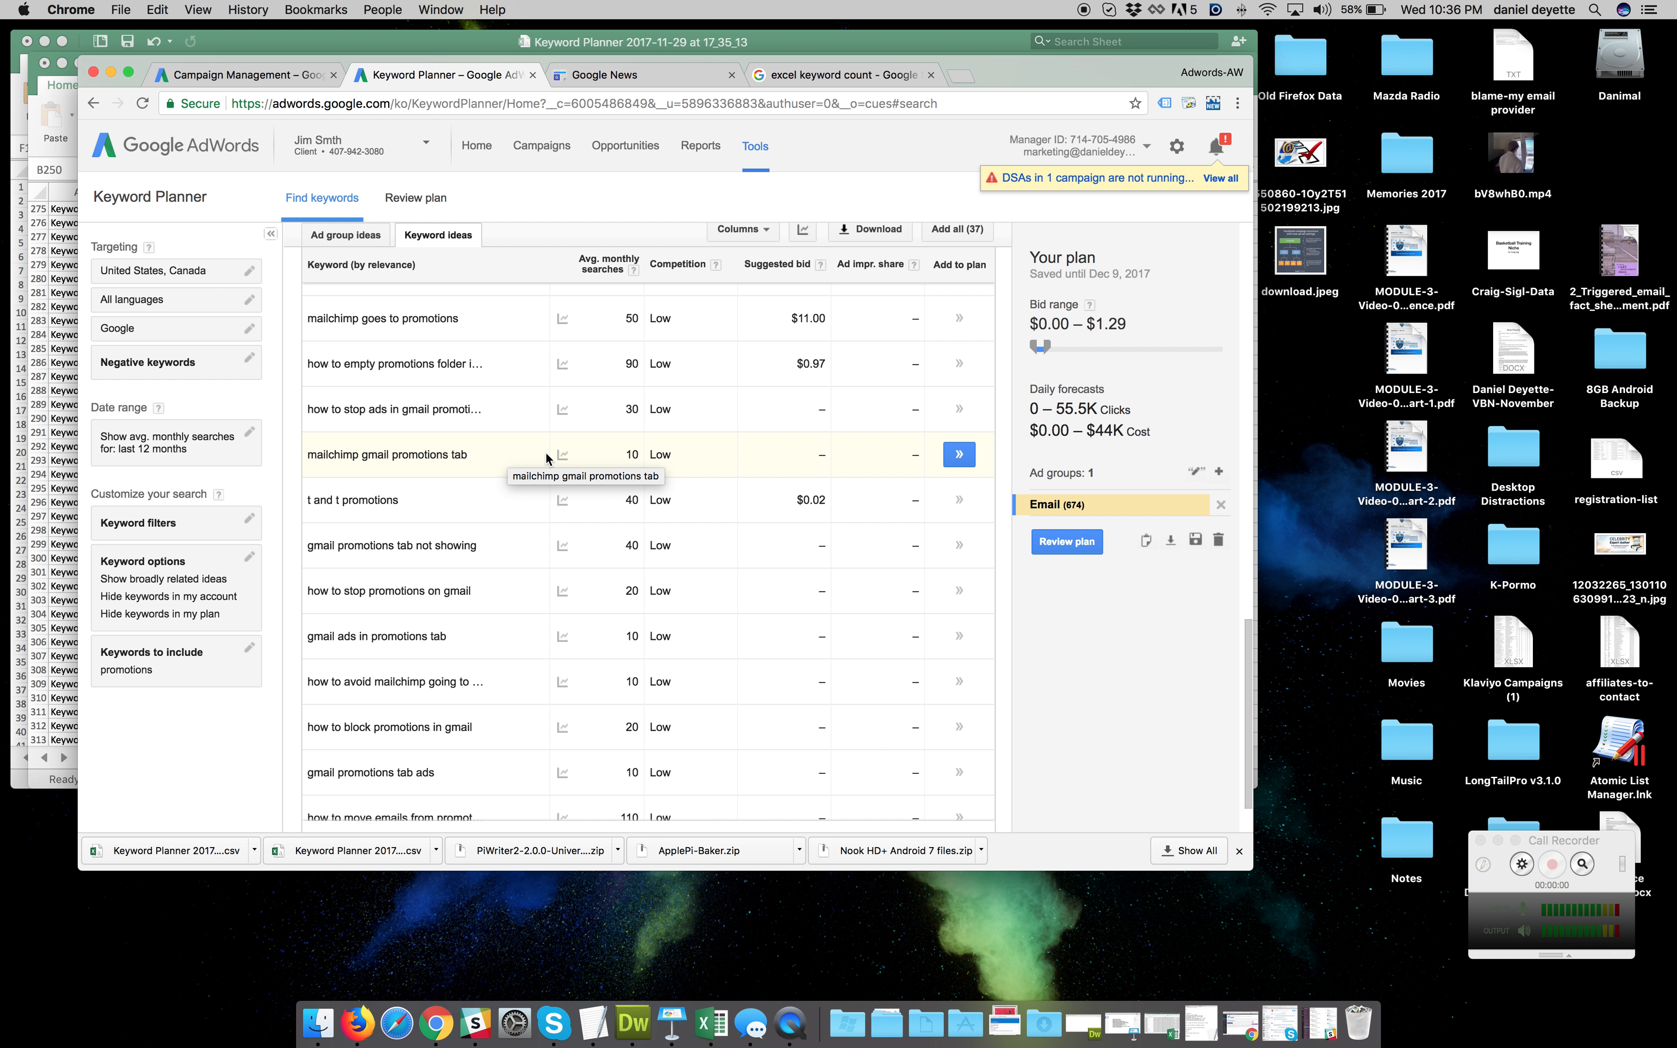
{"action": "mouse_move", "coordinate": [562, 458]}
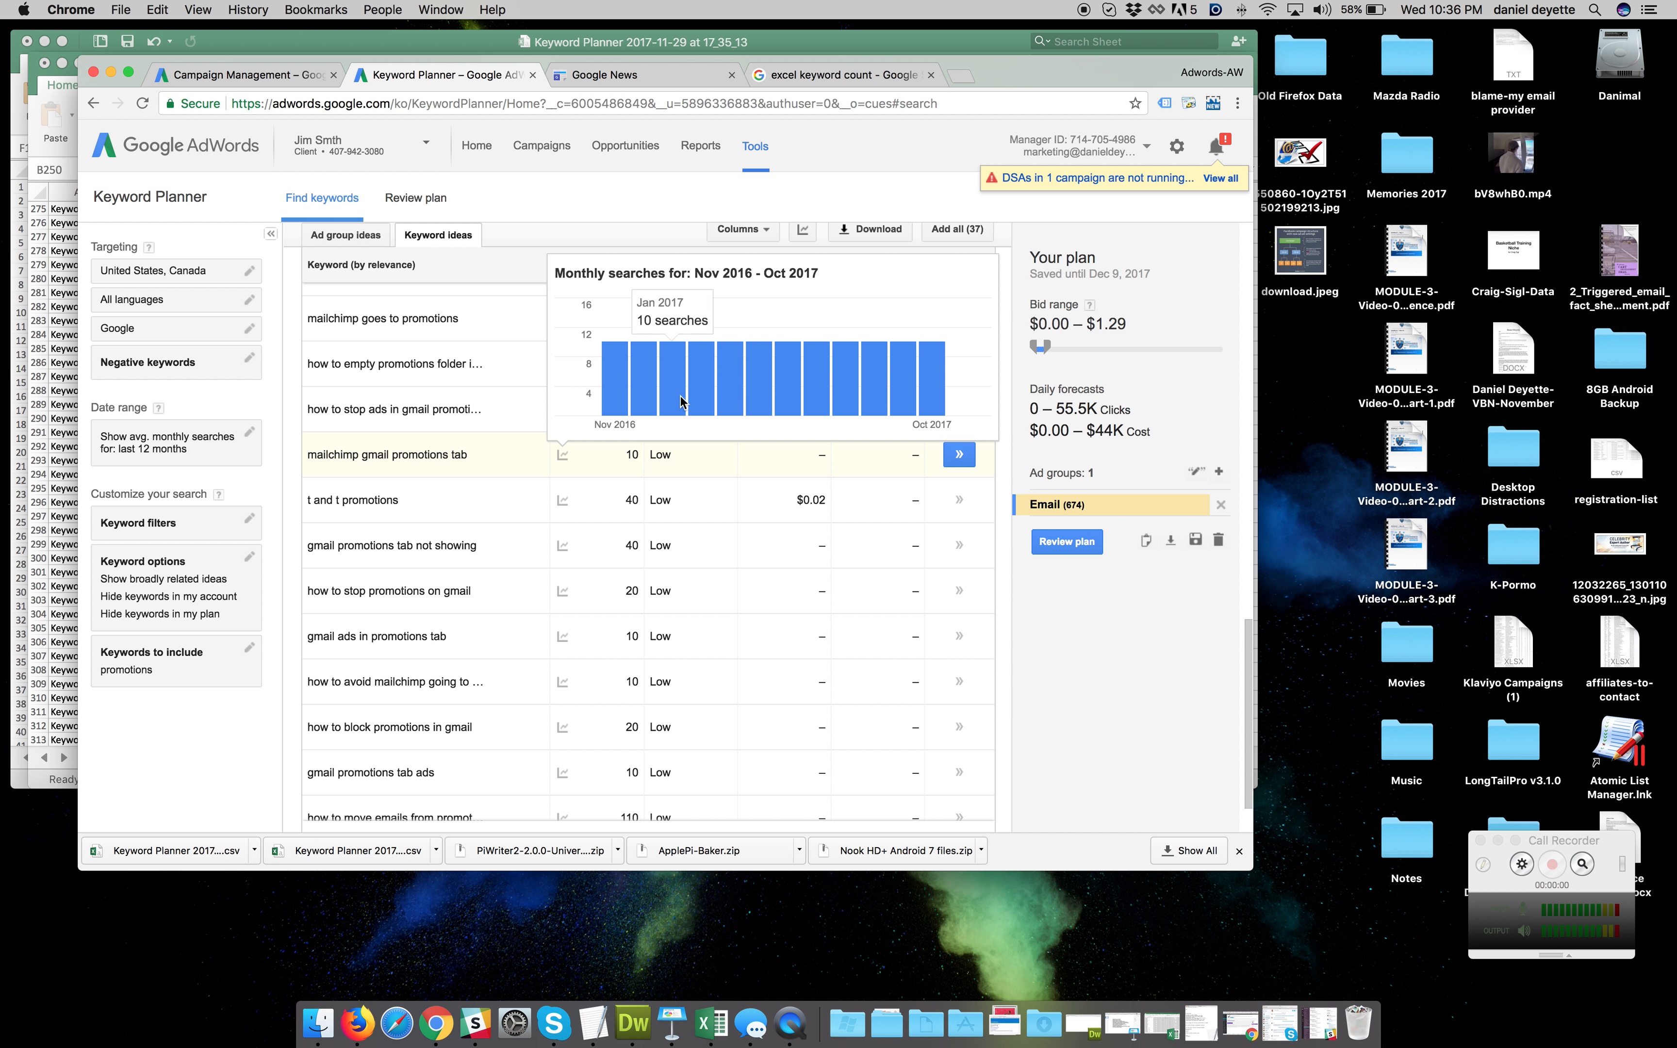
{"action": "mouse_move", "coordinate": [776, 400]}
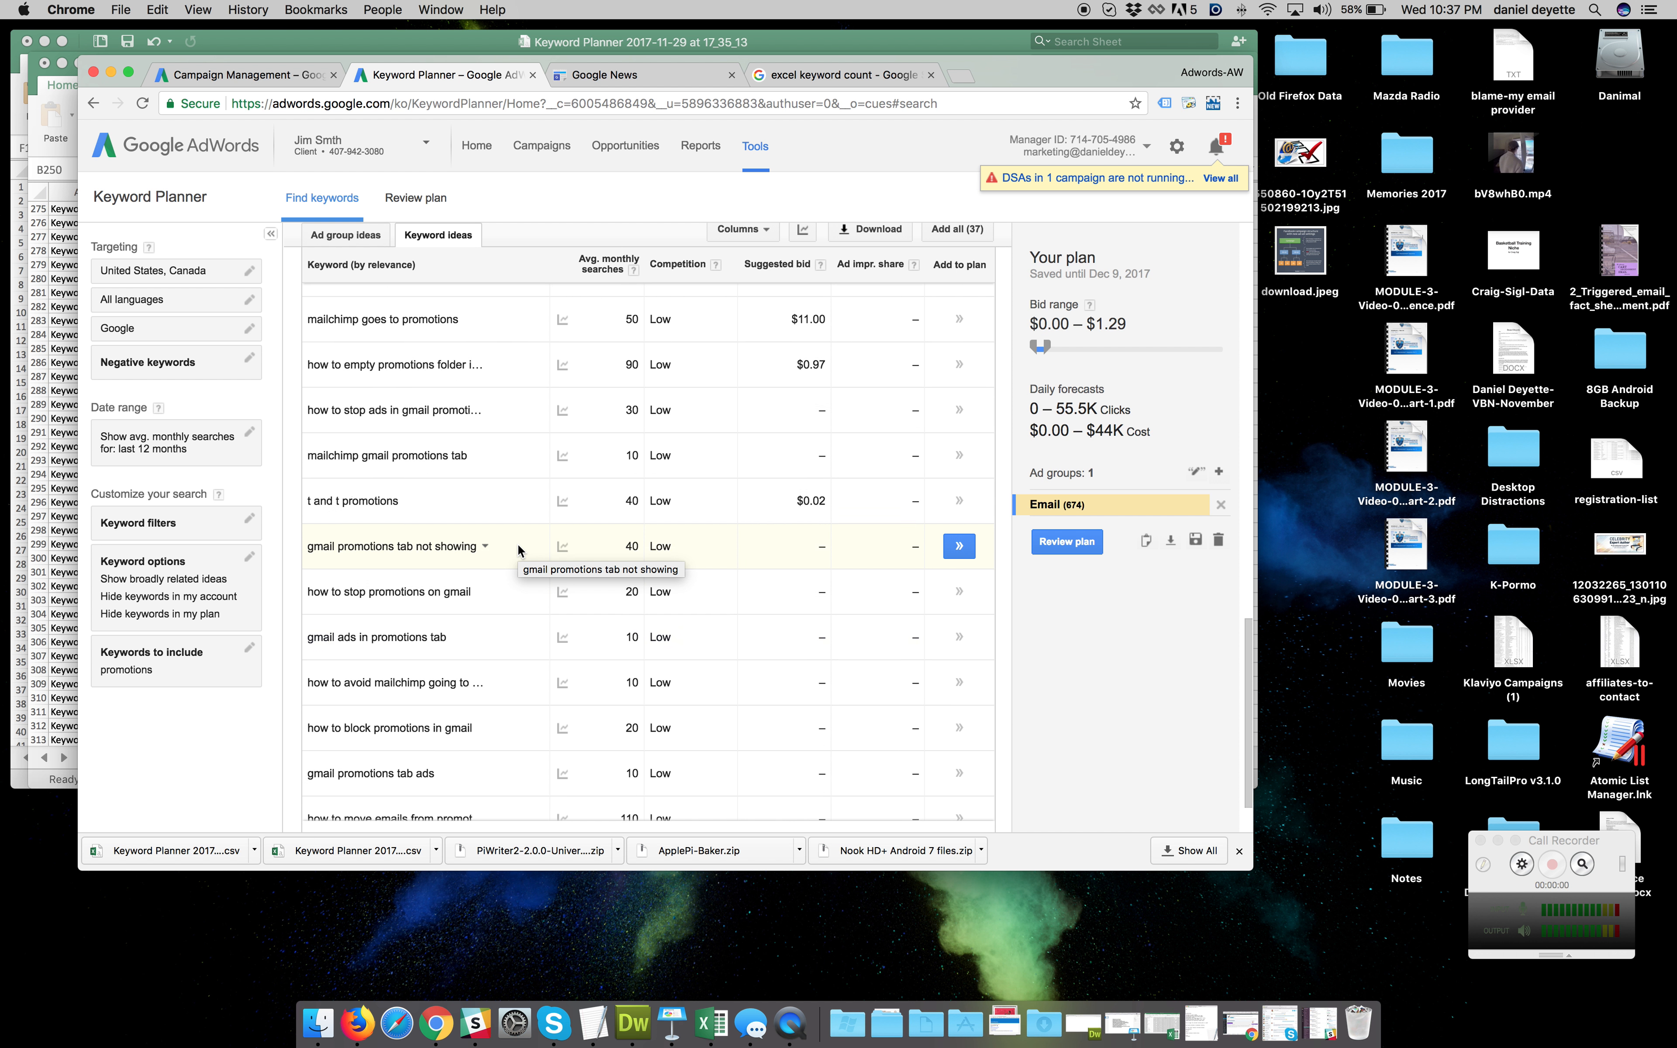
Inspect the monthly search trend for "mailchimp goes to promotions" and review the surrounding long-tail promotions ideas
{"action": "scroll", "coordinate": [519, 551], "scroll_direction": "up", "scroll_amount": 3}
{"action": "mouse_move", "coordinate": [563, 418]}
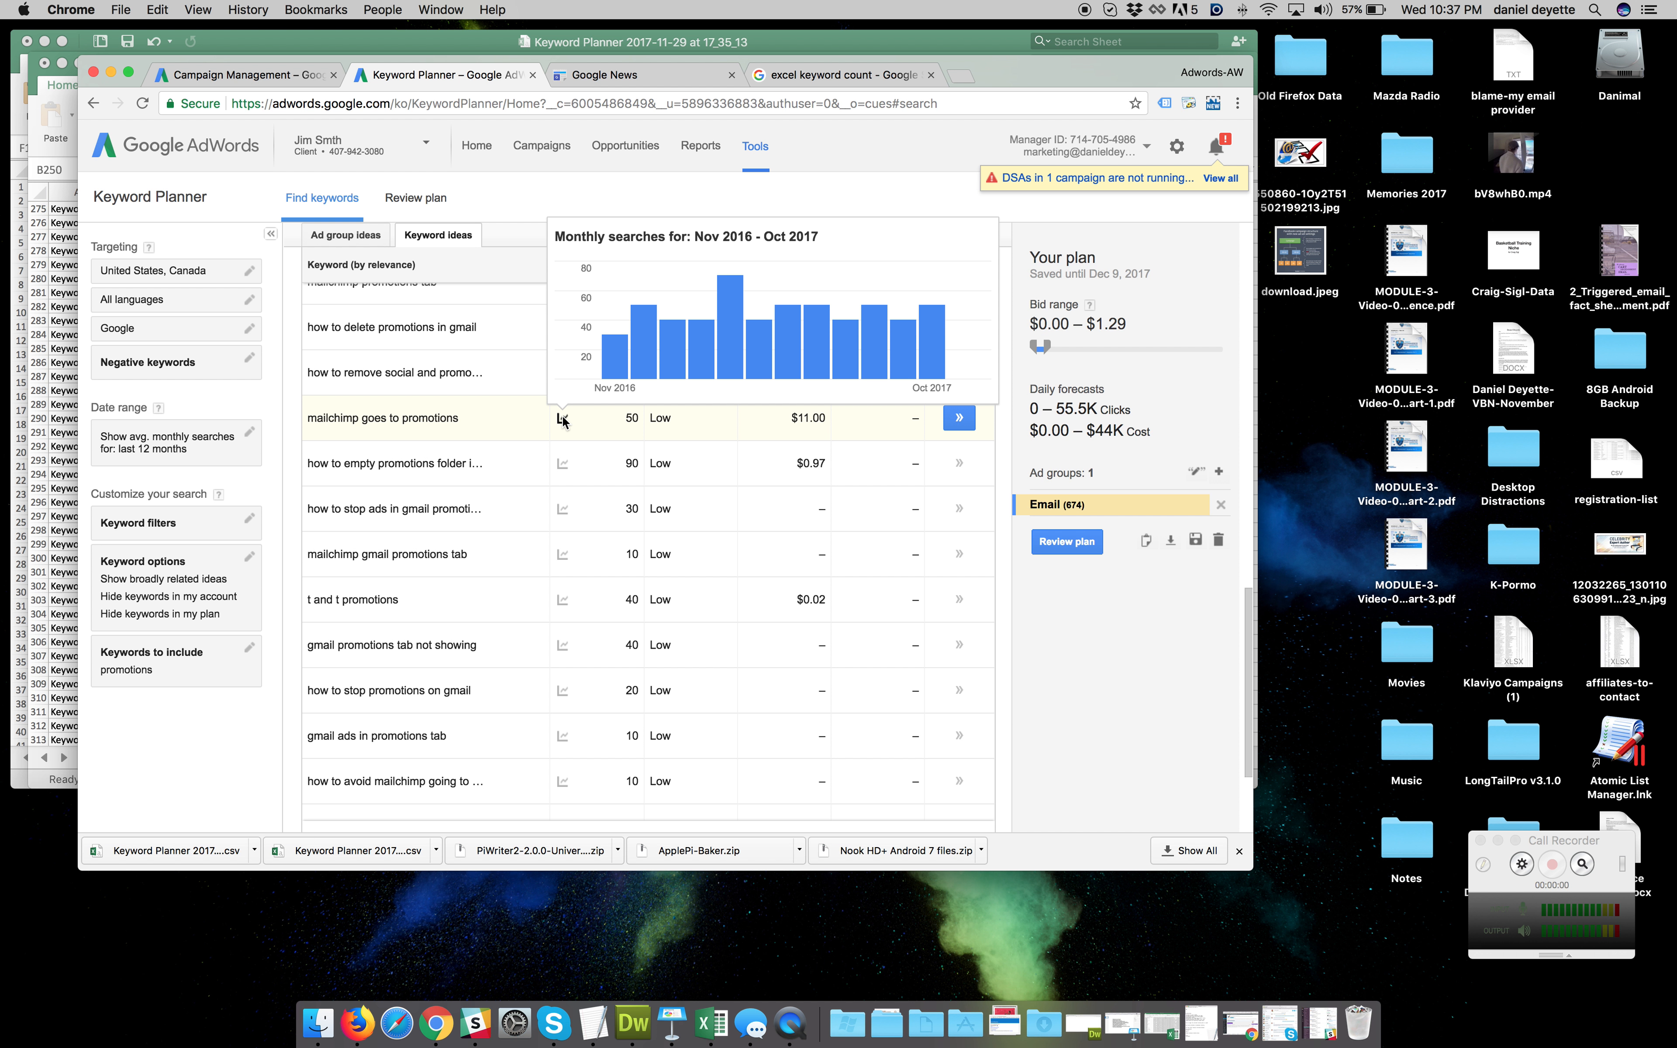
{"action": "mouse_move", "coordinate": [737, 334]}
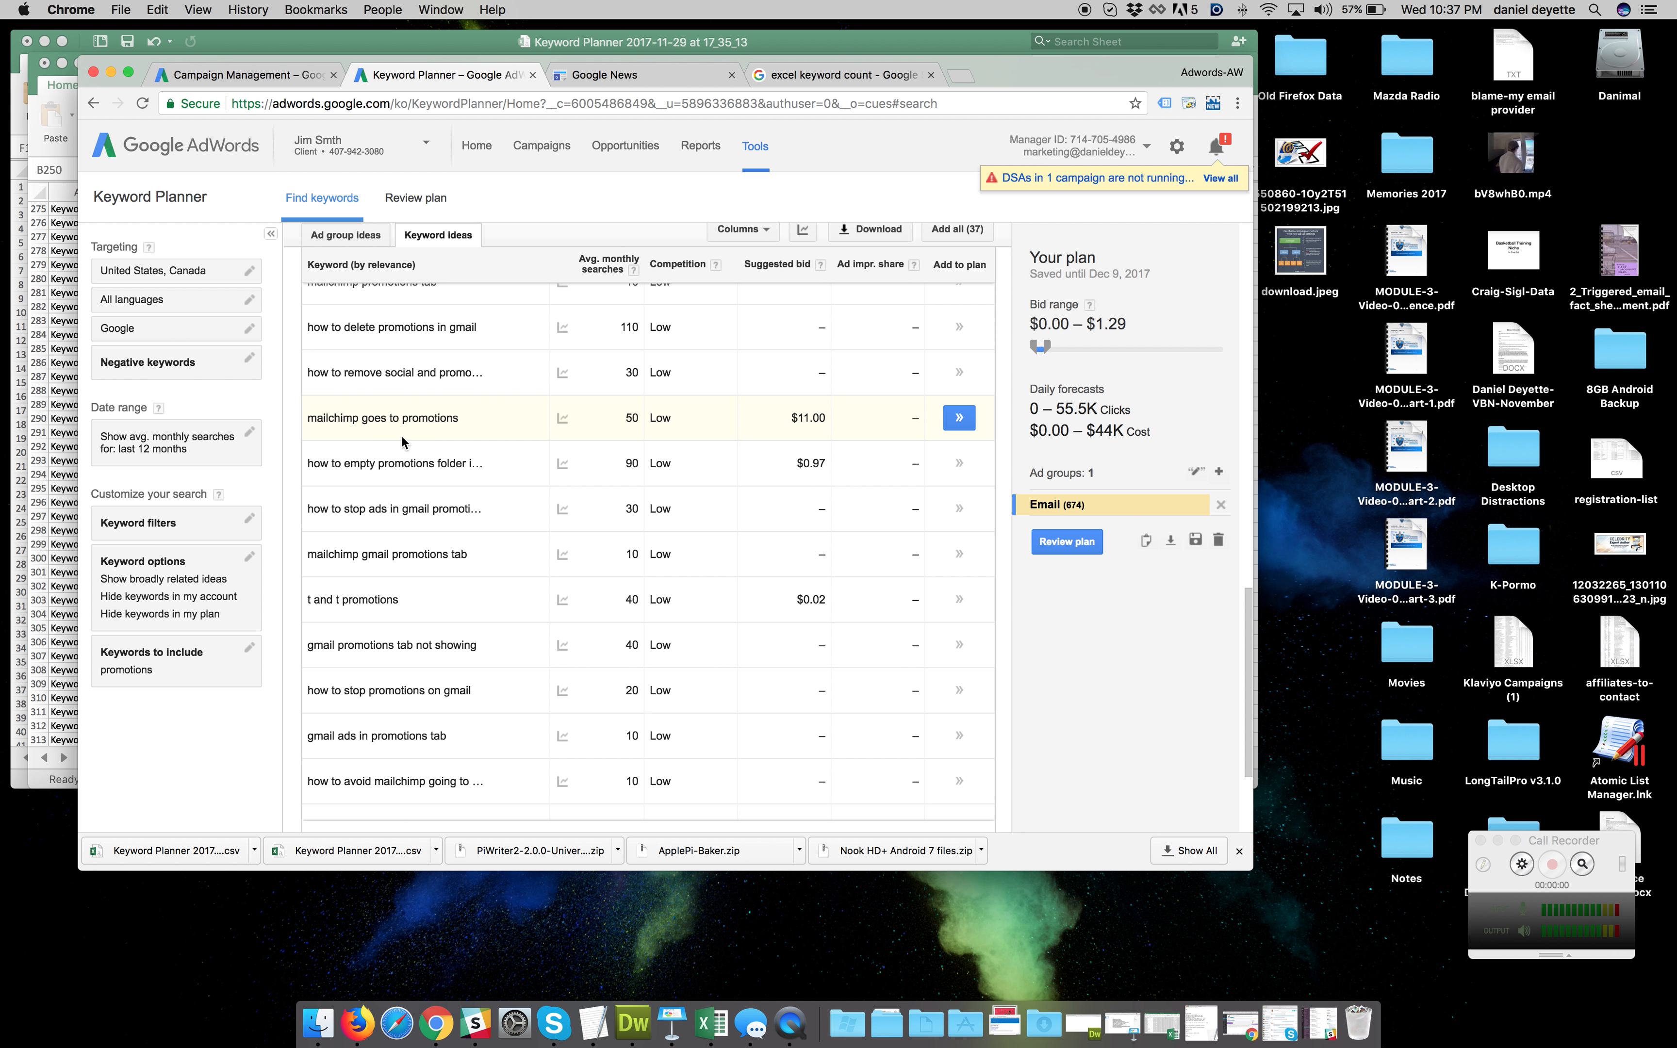
{"action": "scroll", "coordinate": [401, 437], "scroll_direction": "up", "scroll_amount": 5}
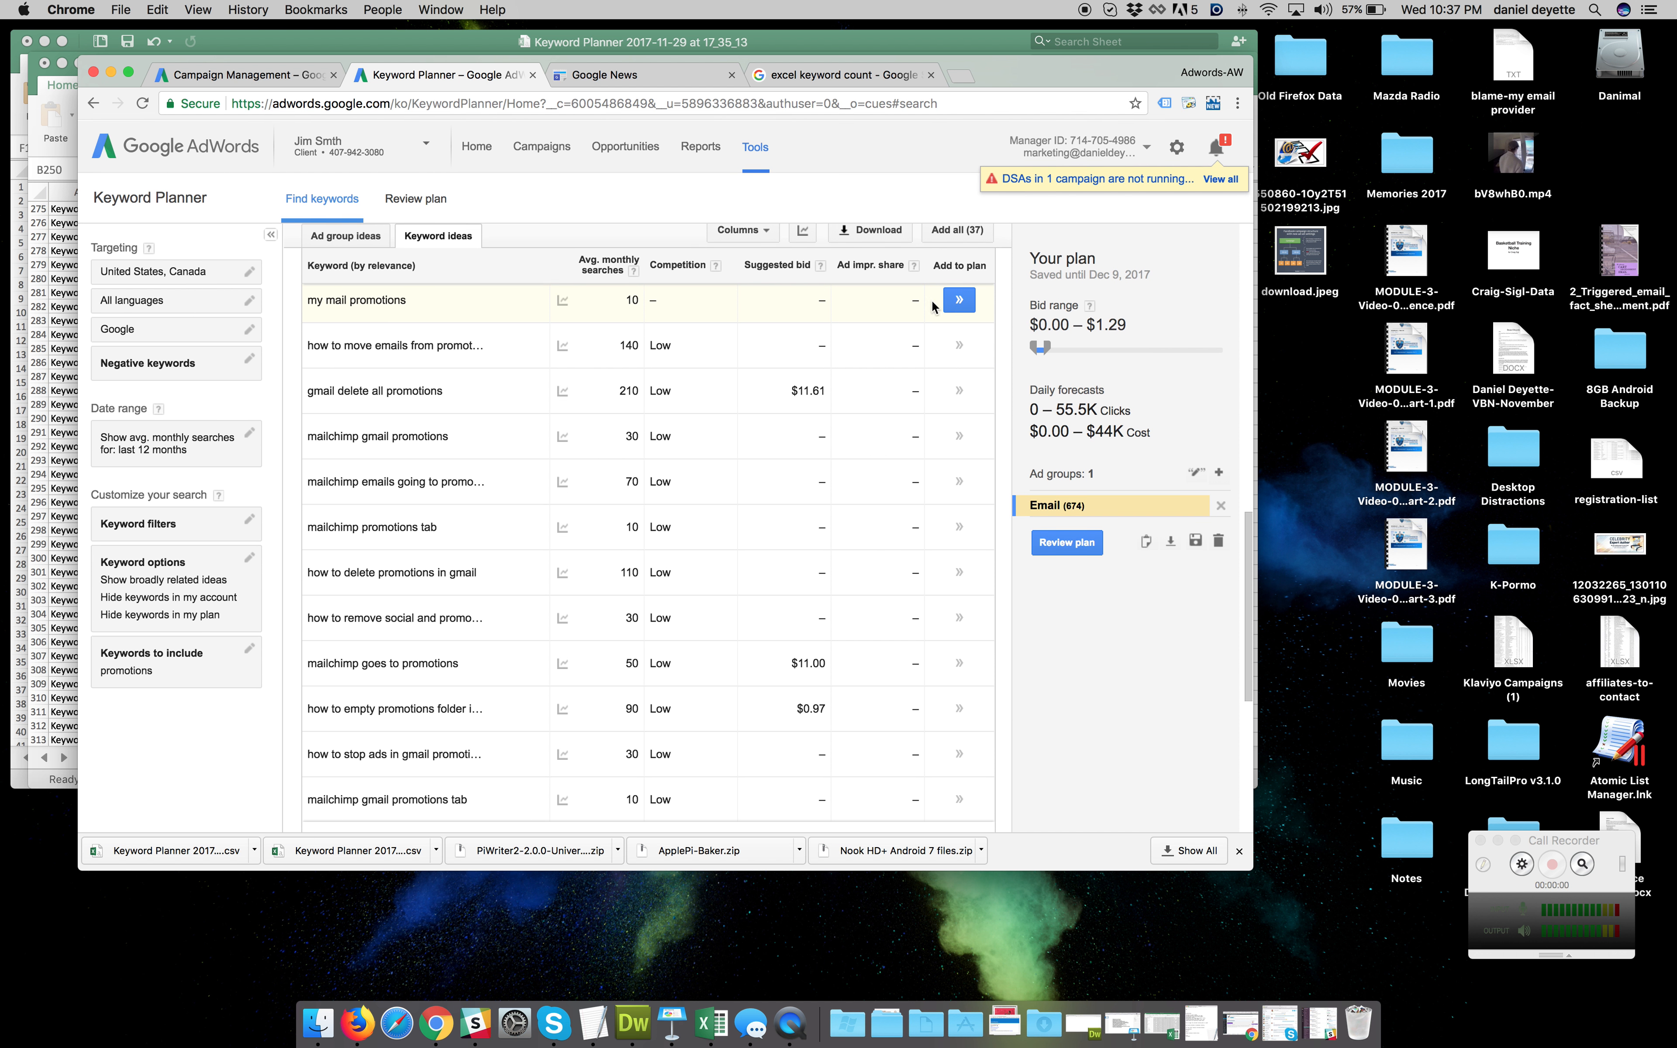
{"action": "scroll", "coordinate": [612, 521], "scroll_direction": "down", "scroll_amount": 5}
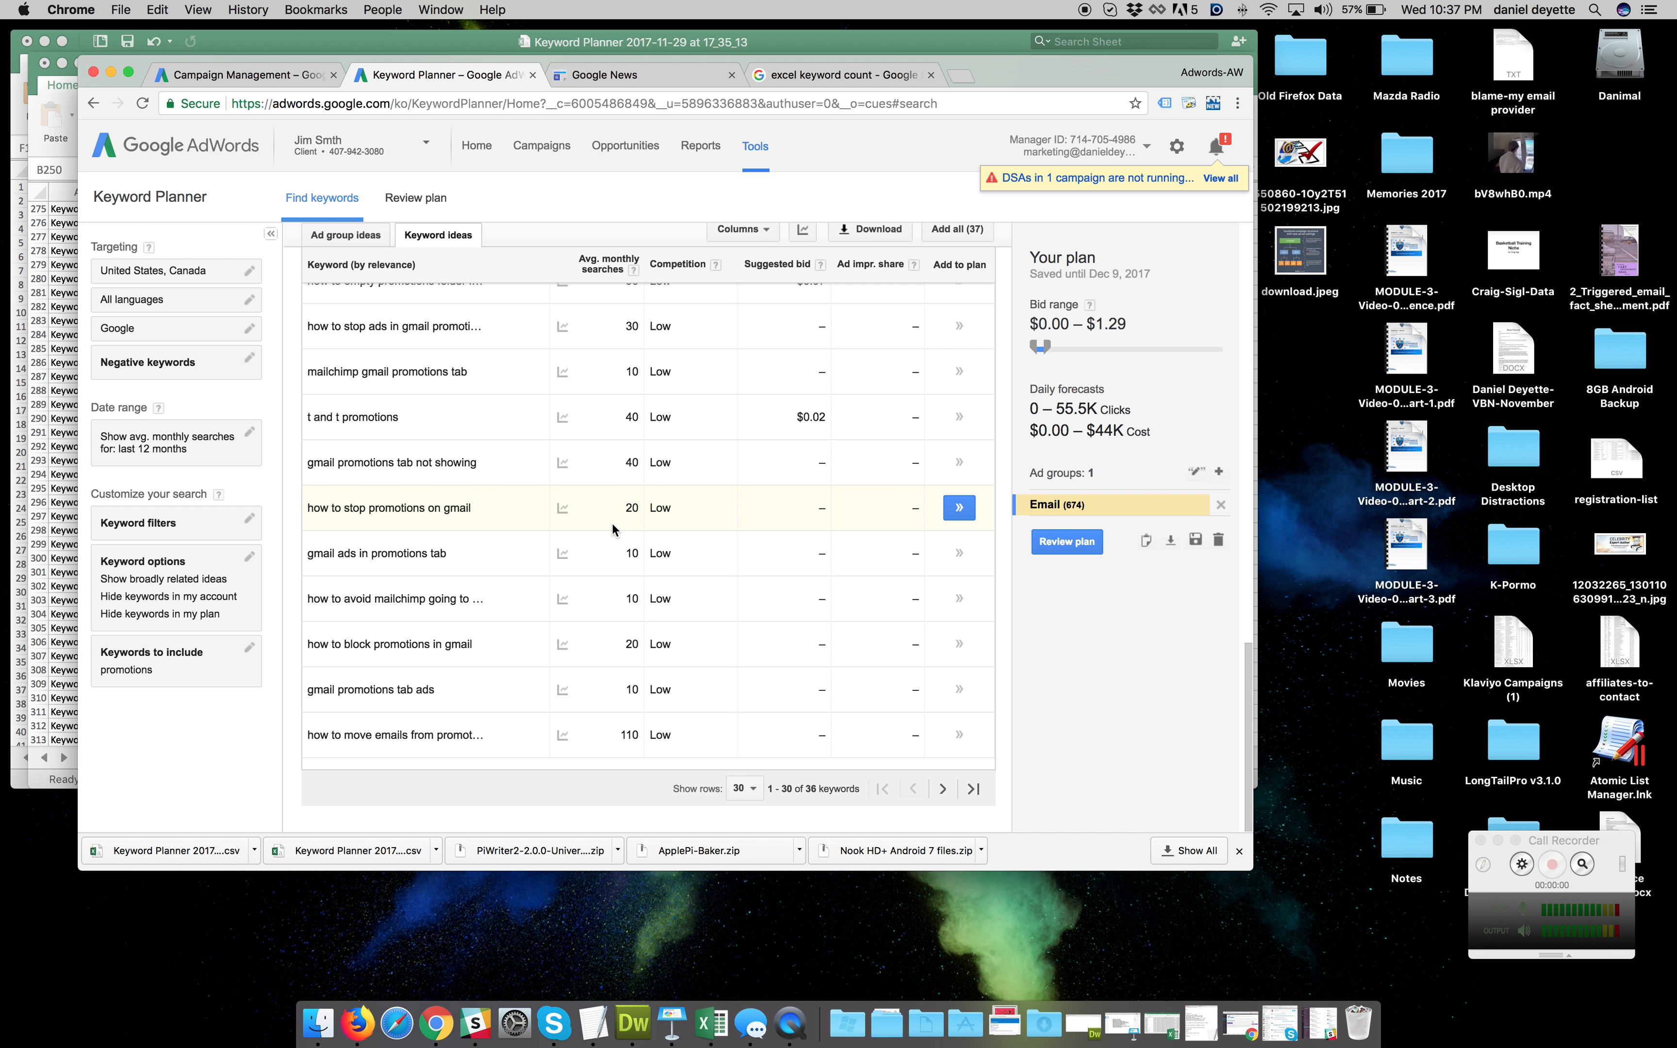
Replace the product or service phrase with "mailchimp" and remove "promotions" from the required keyword terms
{"action": "scroll", "coordinate": [612, 523], "scroll_direction": "up", "scroll_amount": 10}
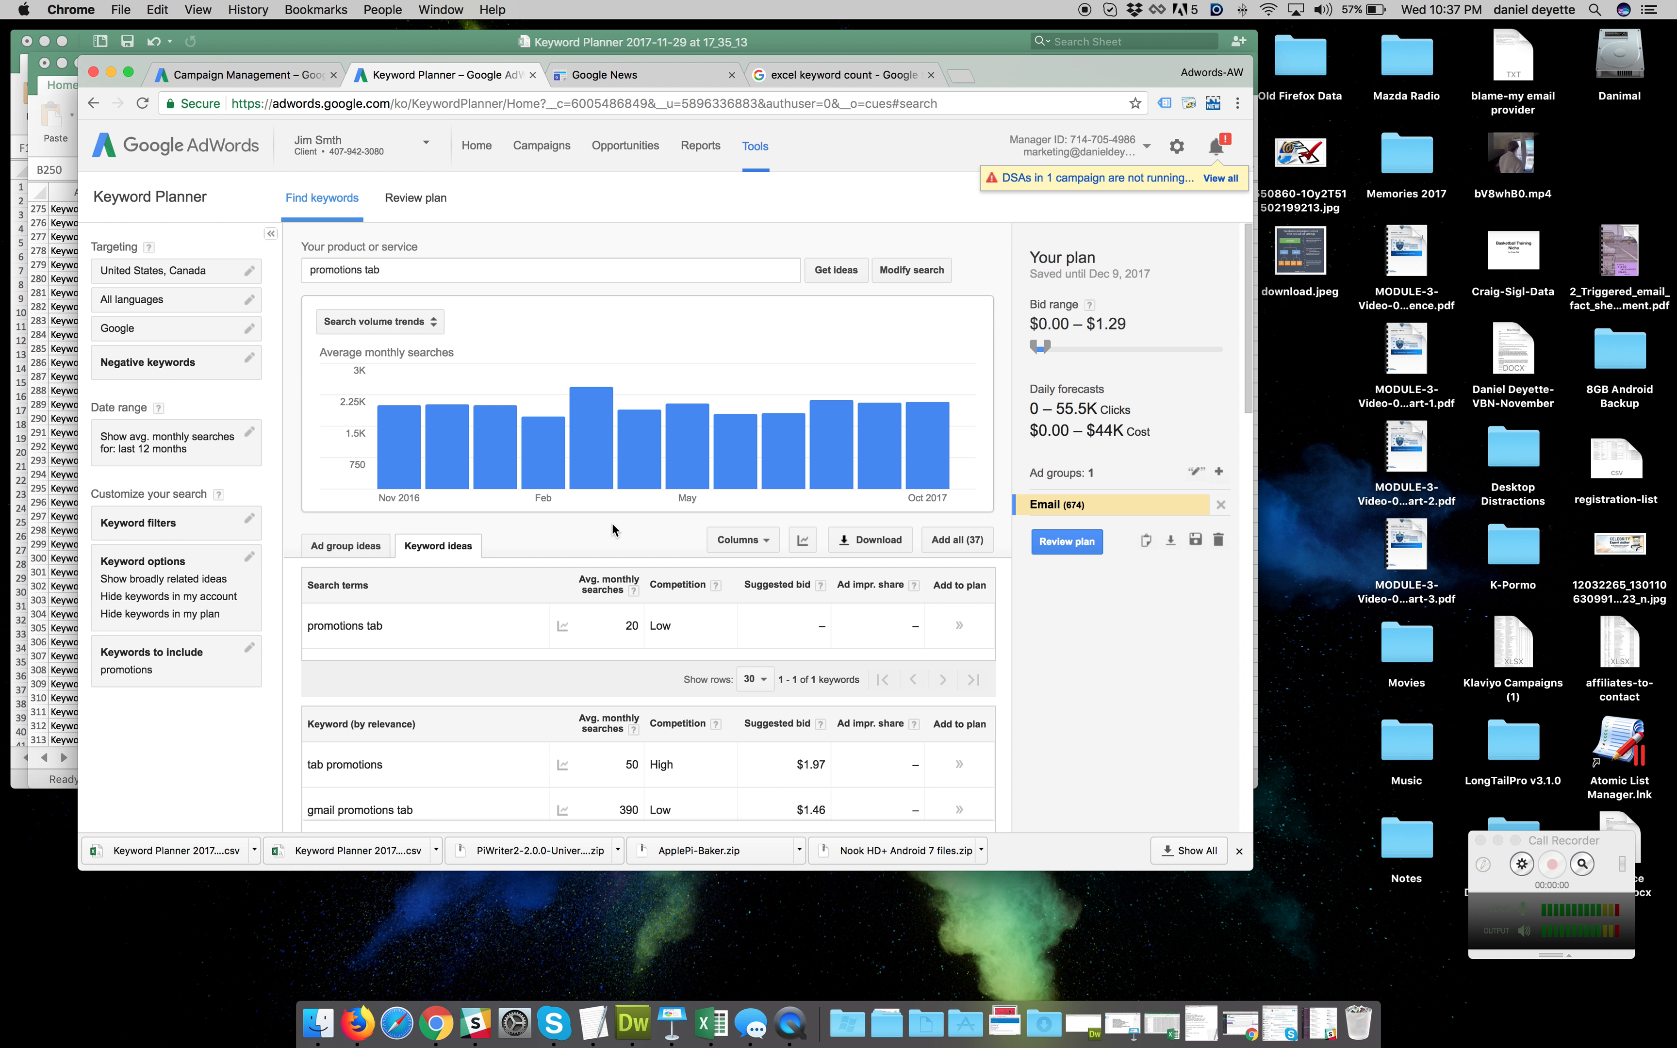
{"action": "triple_click", "coordinate": [412, 276]}
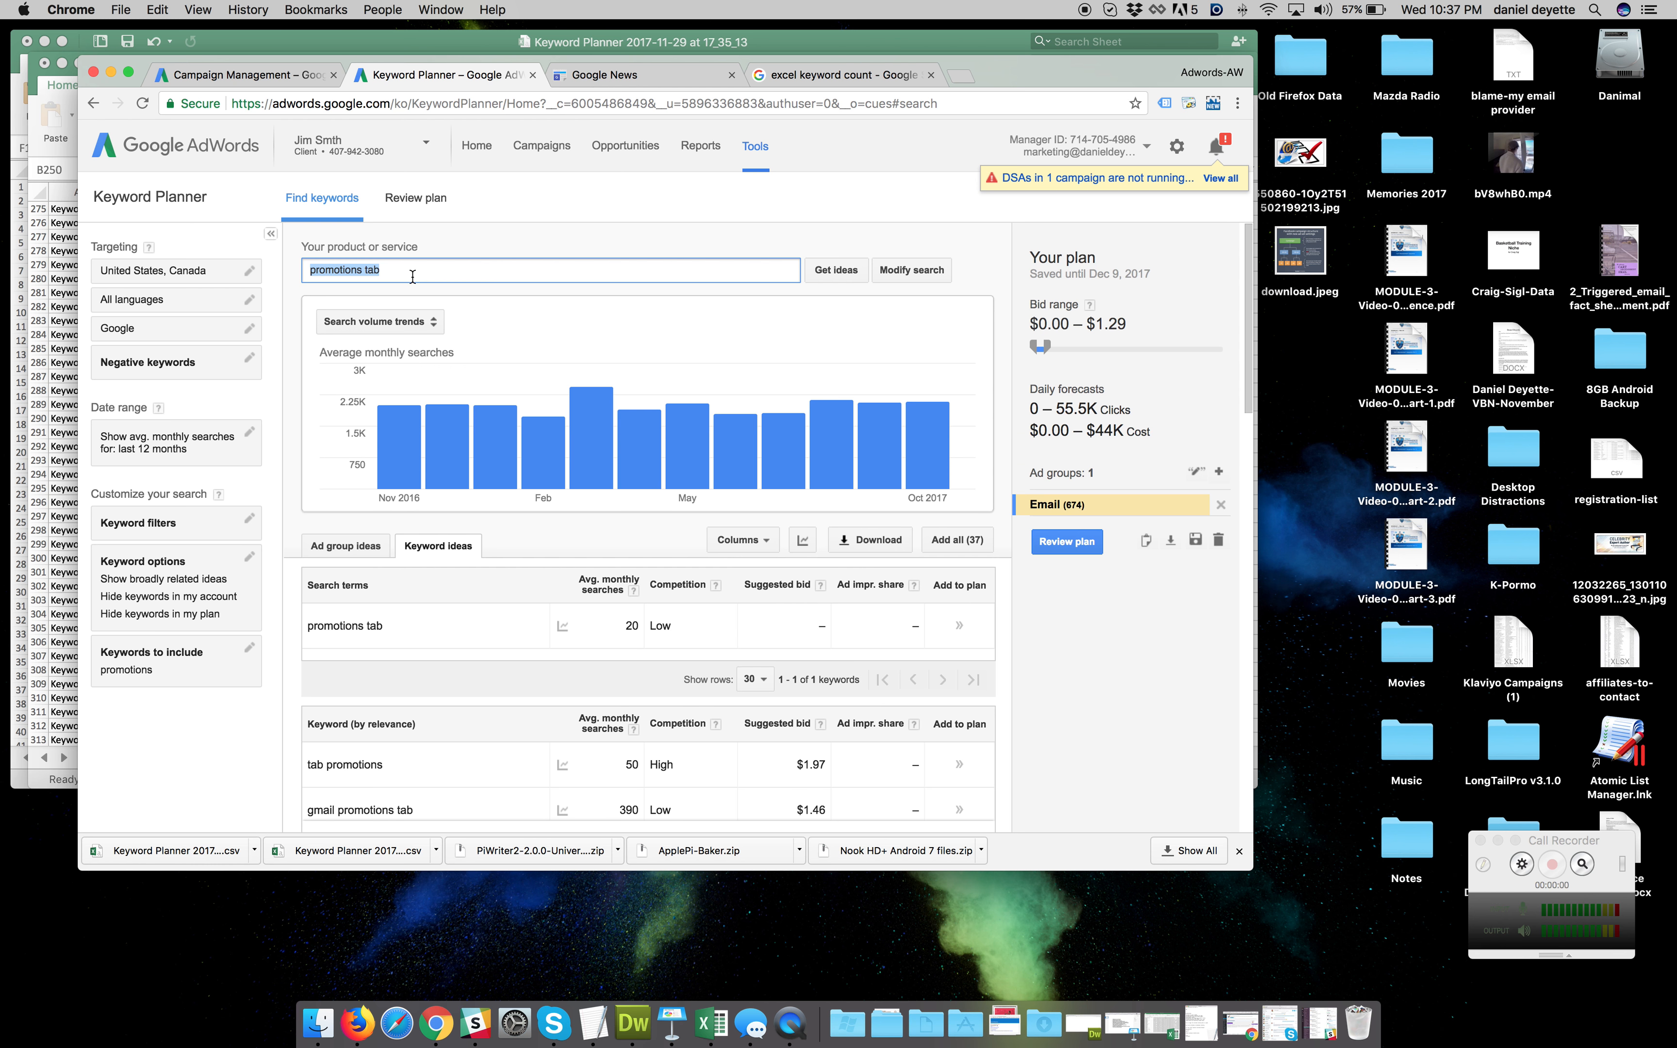
{"action": "type", "text": "mailchimp"}
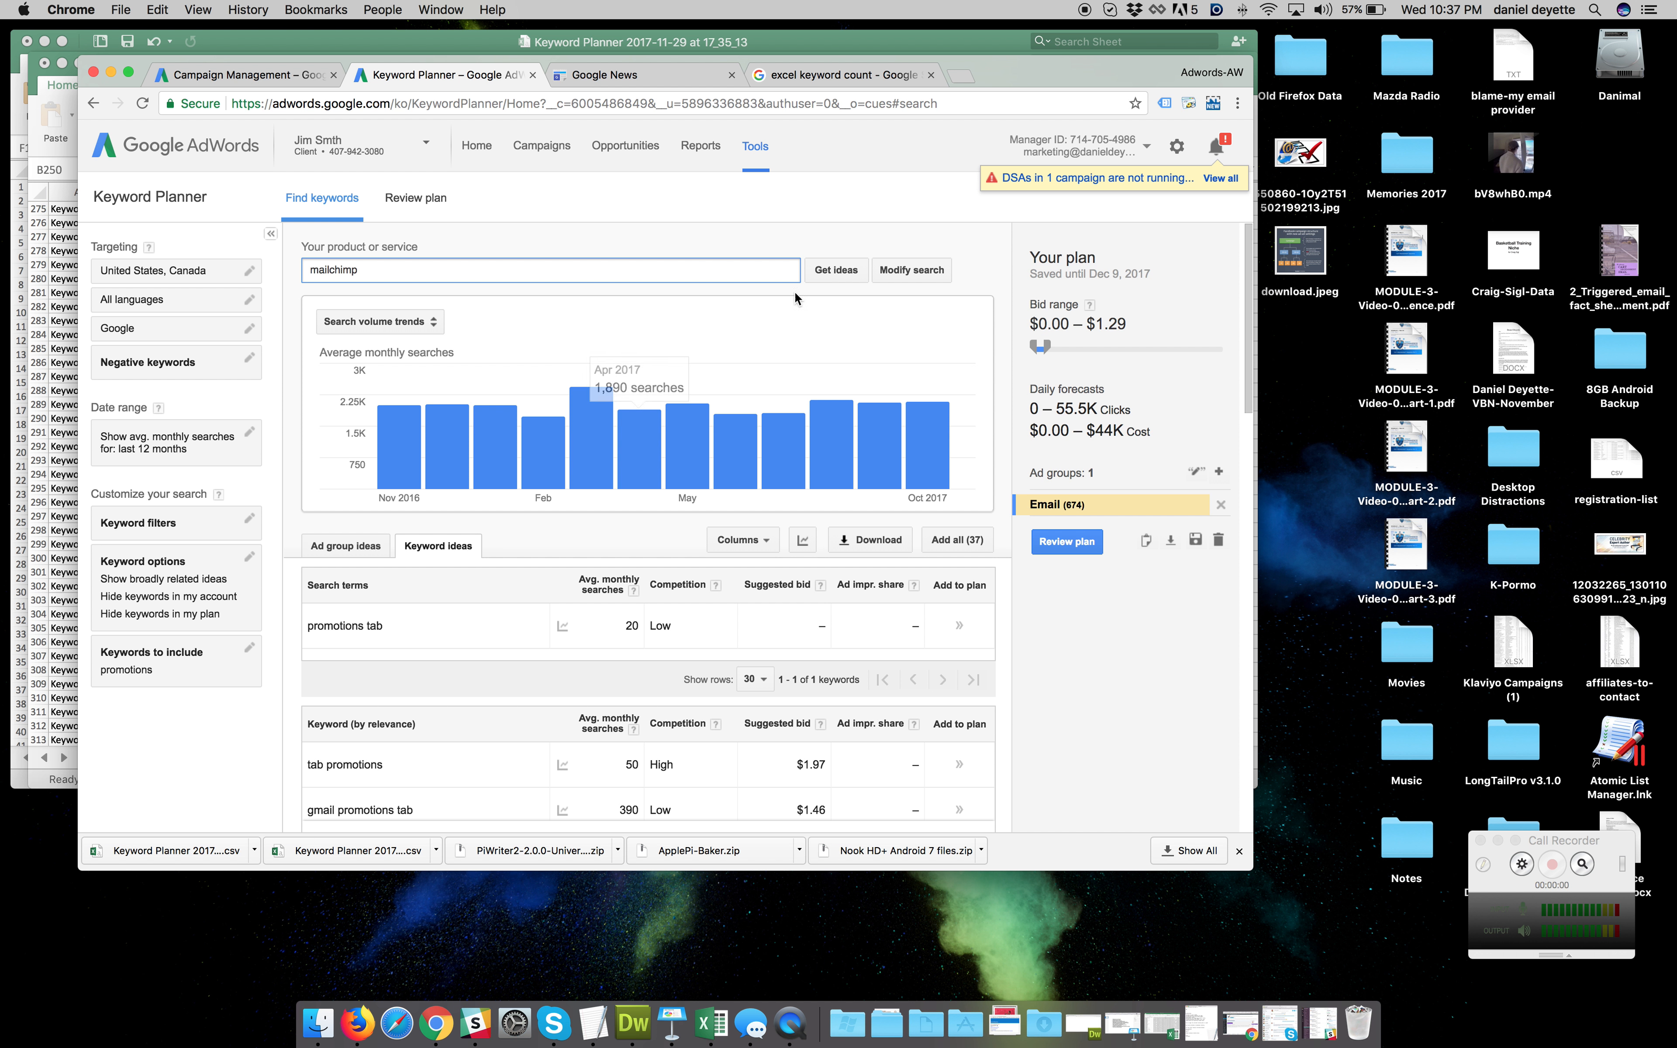
{"action": "left_click", "coordinate": [253, 654]}
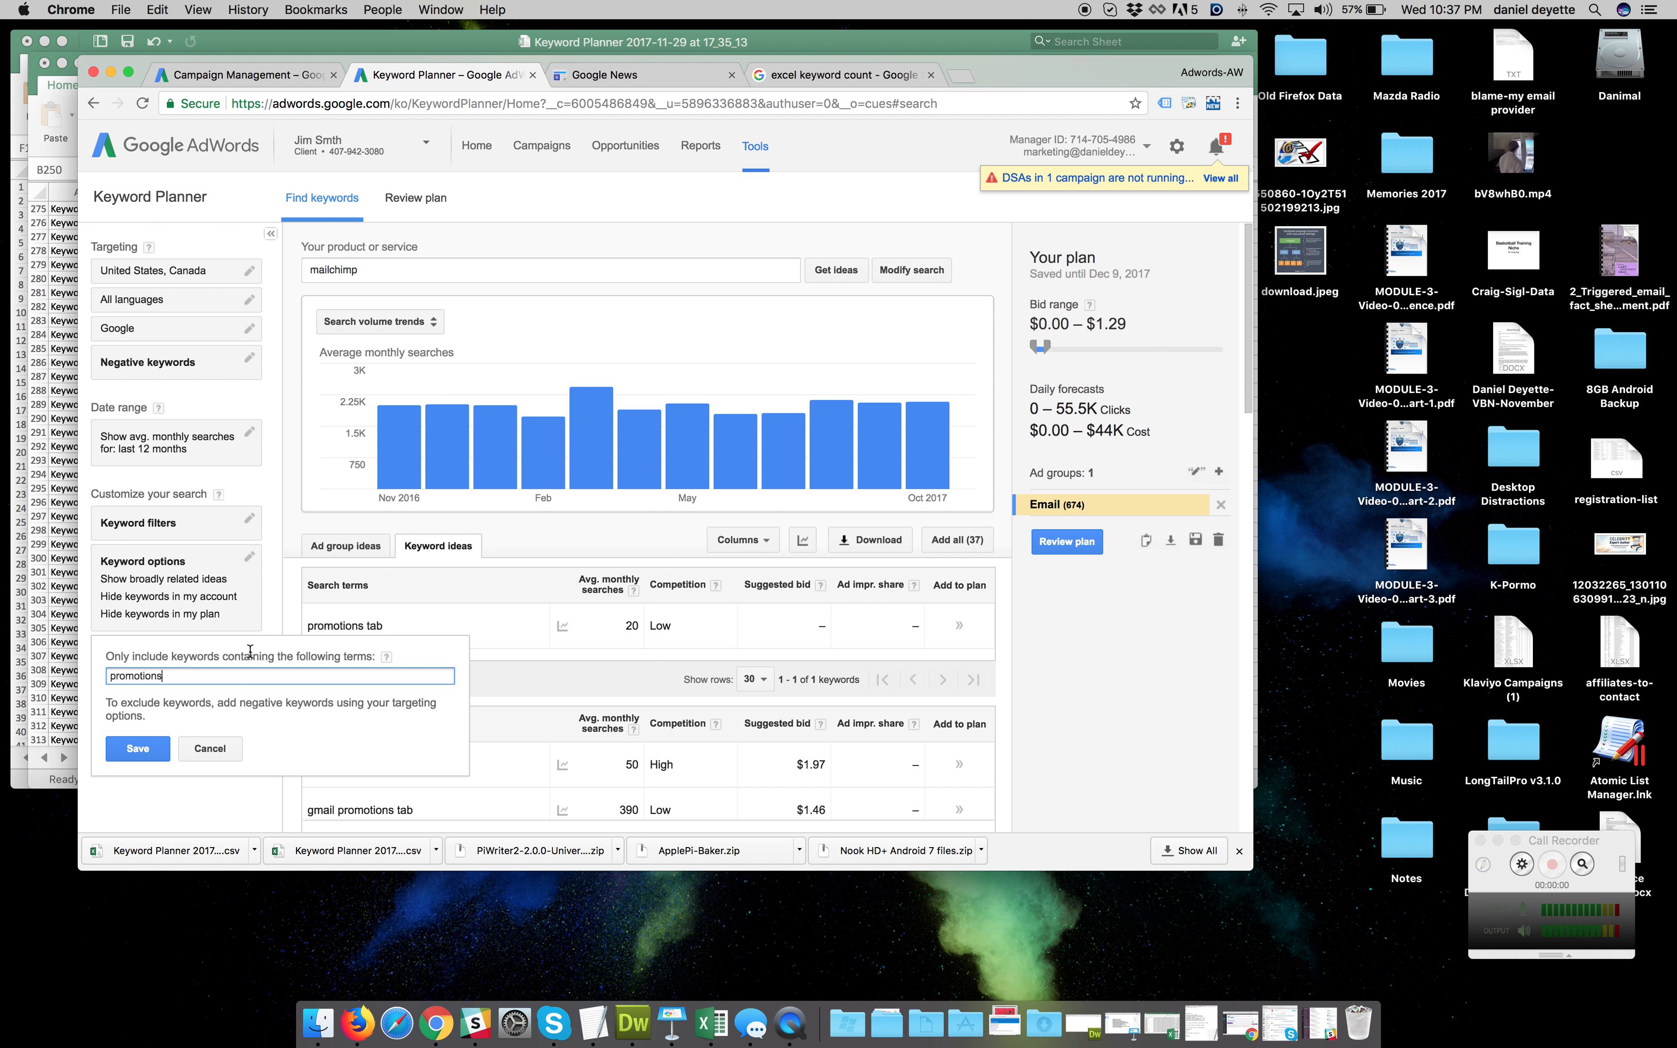
{"action": "triple_click", "coordinate": [246, 674]}
{"action": "key", "text": "BackSpace"}
{"action": "left_click", "coordinate": [157, 738]}
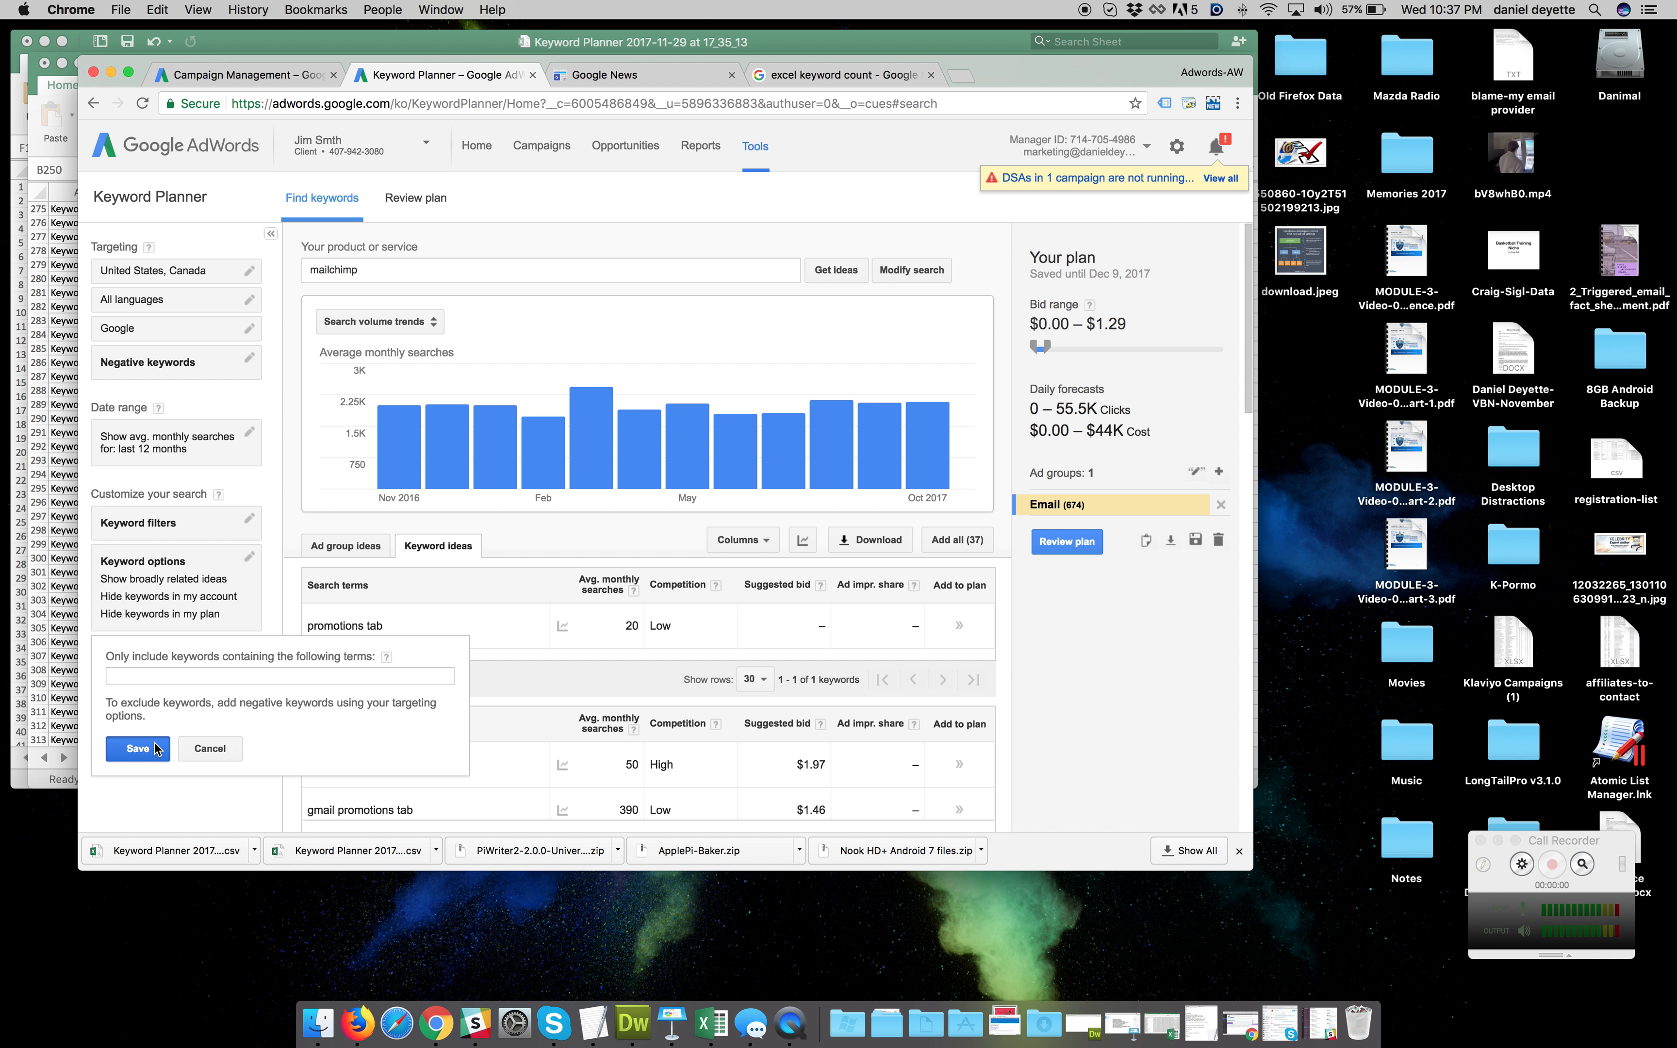
Get fresh keyword ideas for "mailchimp"
{"action": "left_click", "coordinate": [794, 276]}
{"action": "key", "text": "super+a"}
{"action": "type", "text": "ma"}
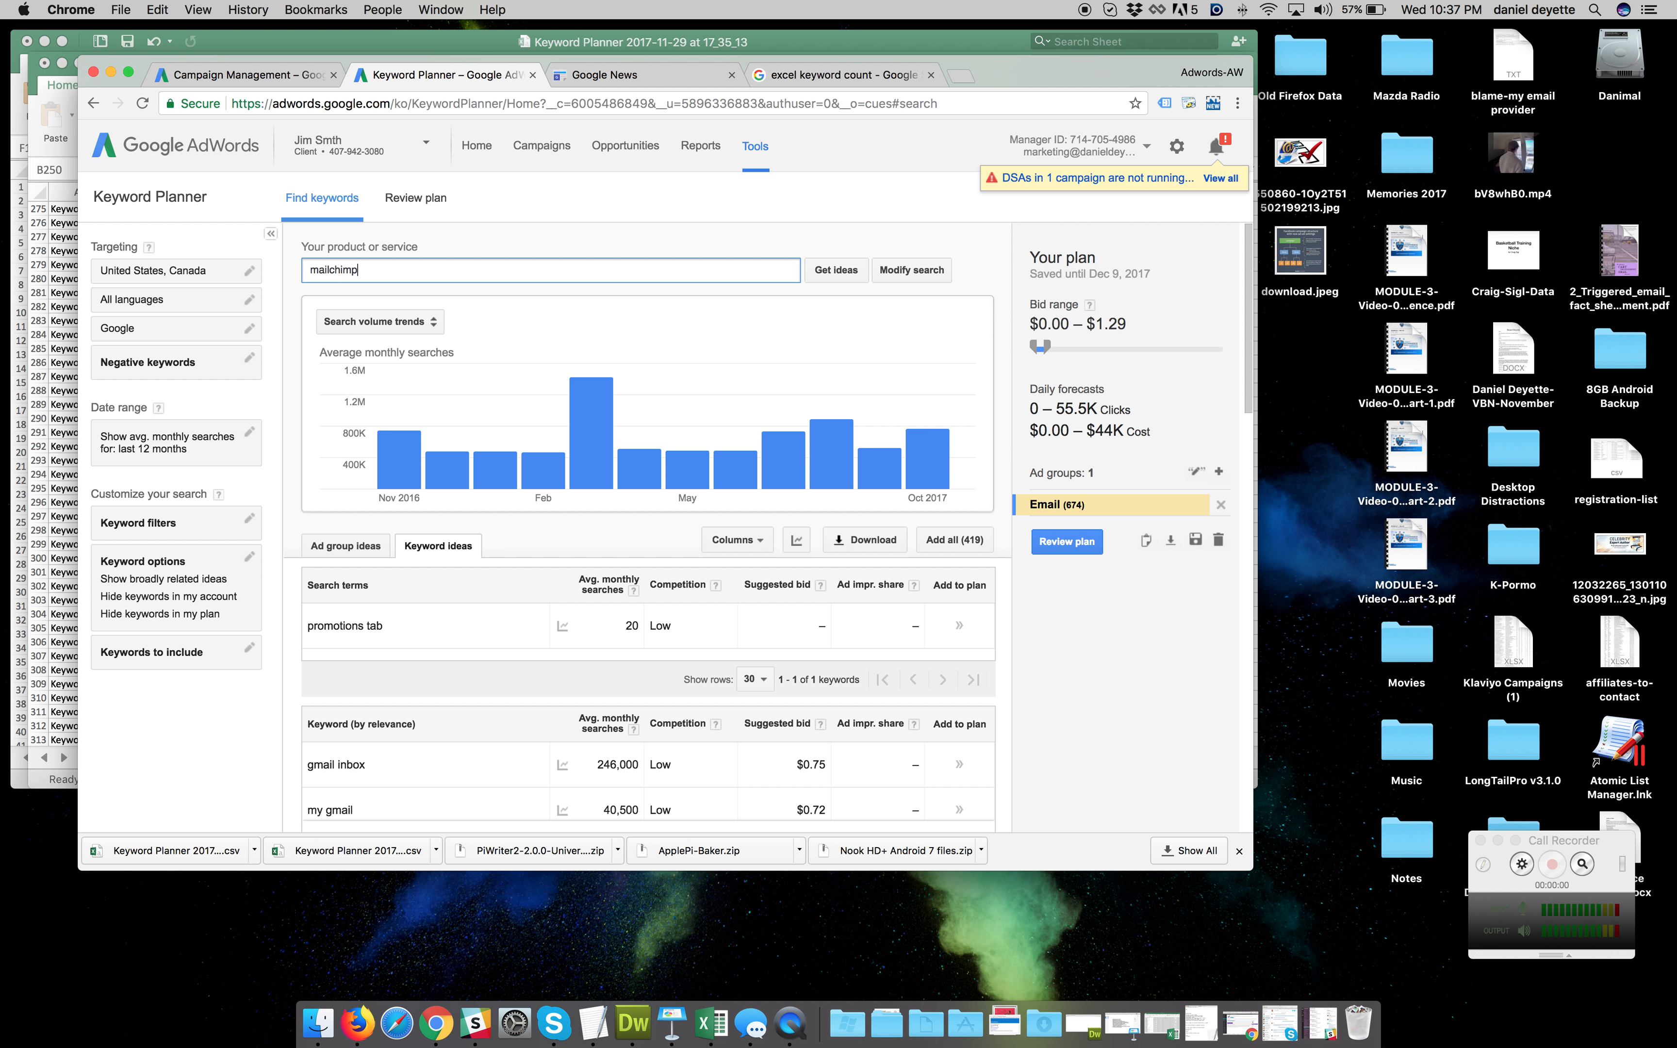
{"action": "key", "text": "Return"}
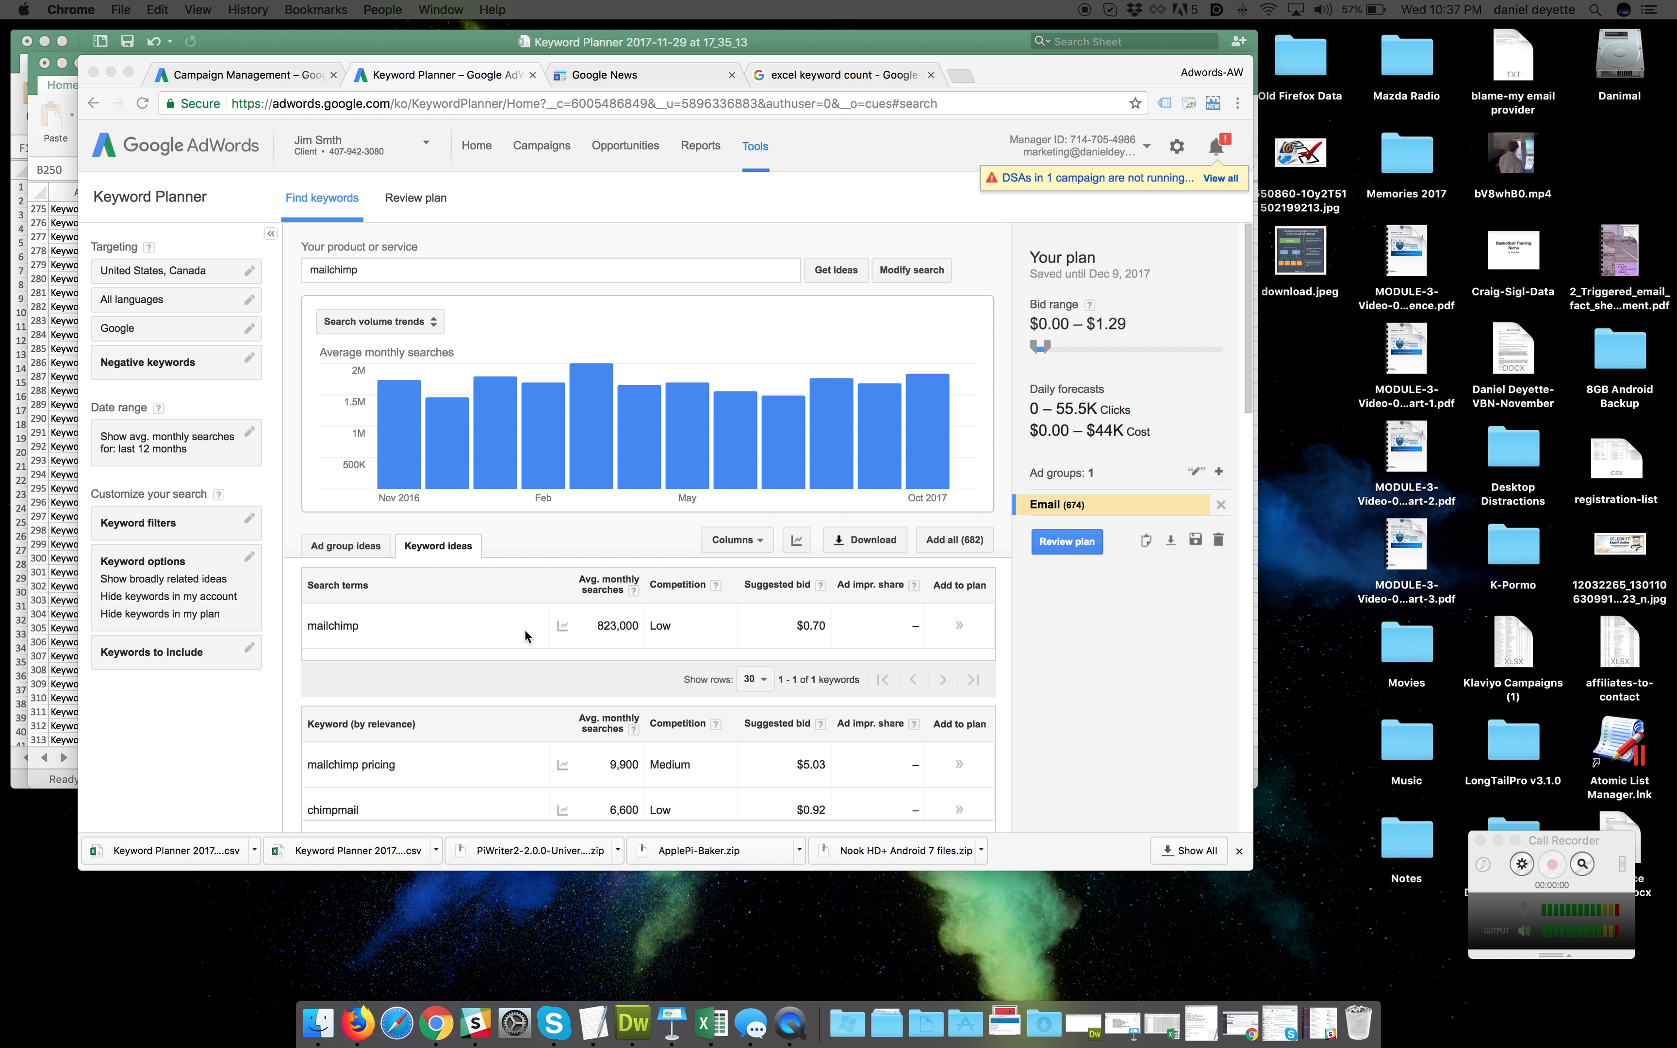
Download the historical statistics for the mailchimp keyword ideas and open the resulting CSV file in Excel
{"action": "scroll", "coordinate": [493, 631], "scroll_direction": "down", "scroll_amount": 3}
{"action": "scroll", "coordinate": [423, 643], "scroll_direction": "down", "scroll_amount": 5}
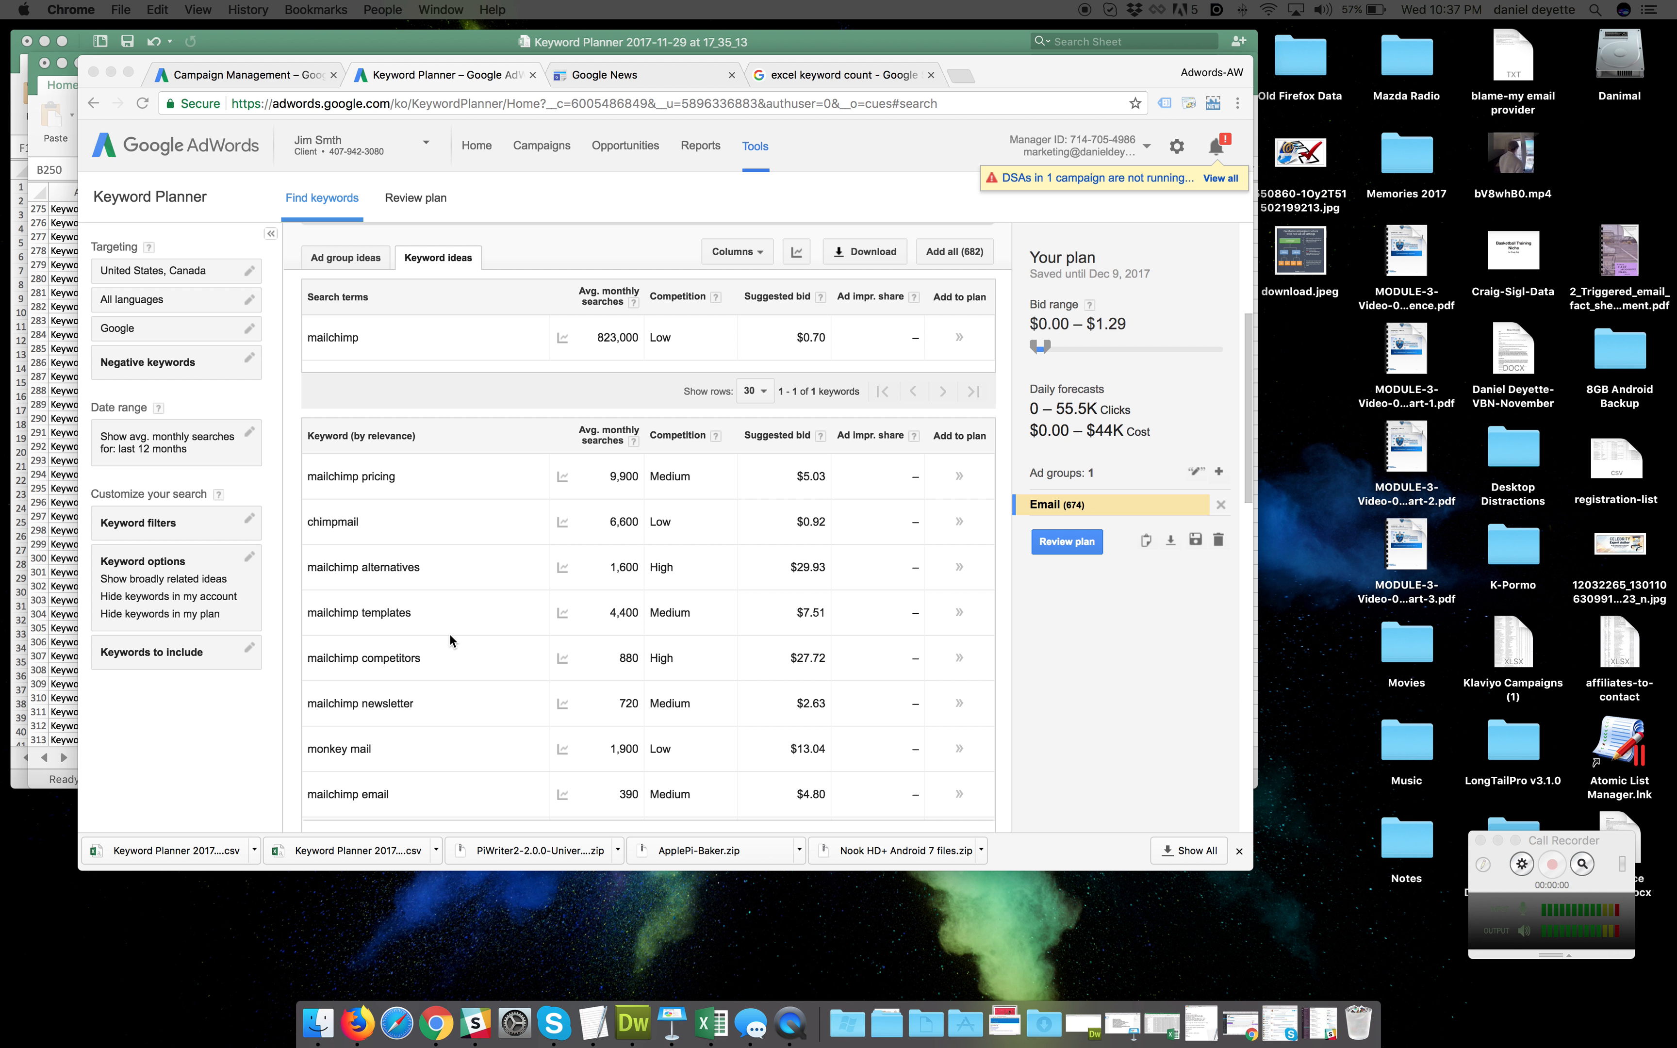
{"action": "scroll", "coordinate": [449, 634], "scroll_direction": "down", "scroll_amount": 4}
{"action": "scroll", "coordinate": [449, 634], "scroll_direction": "up", "scroll_amount": 5}
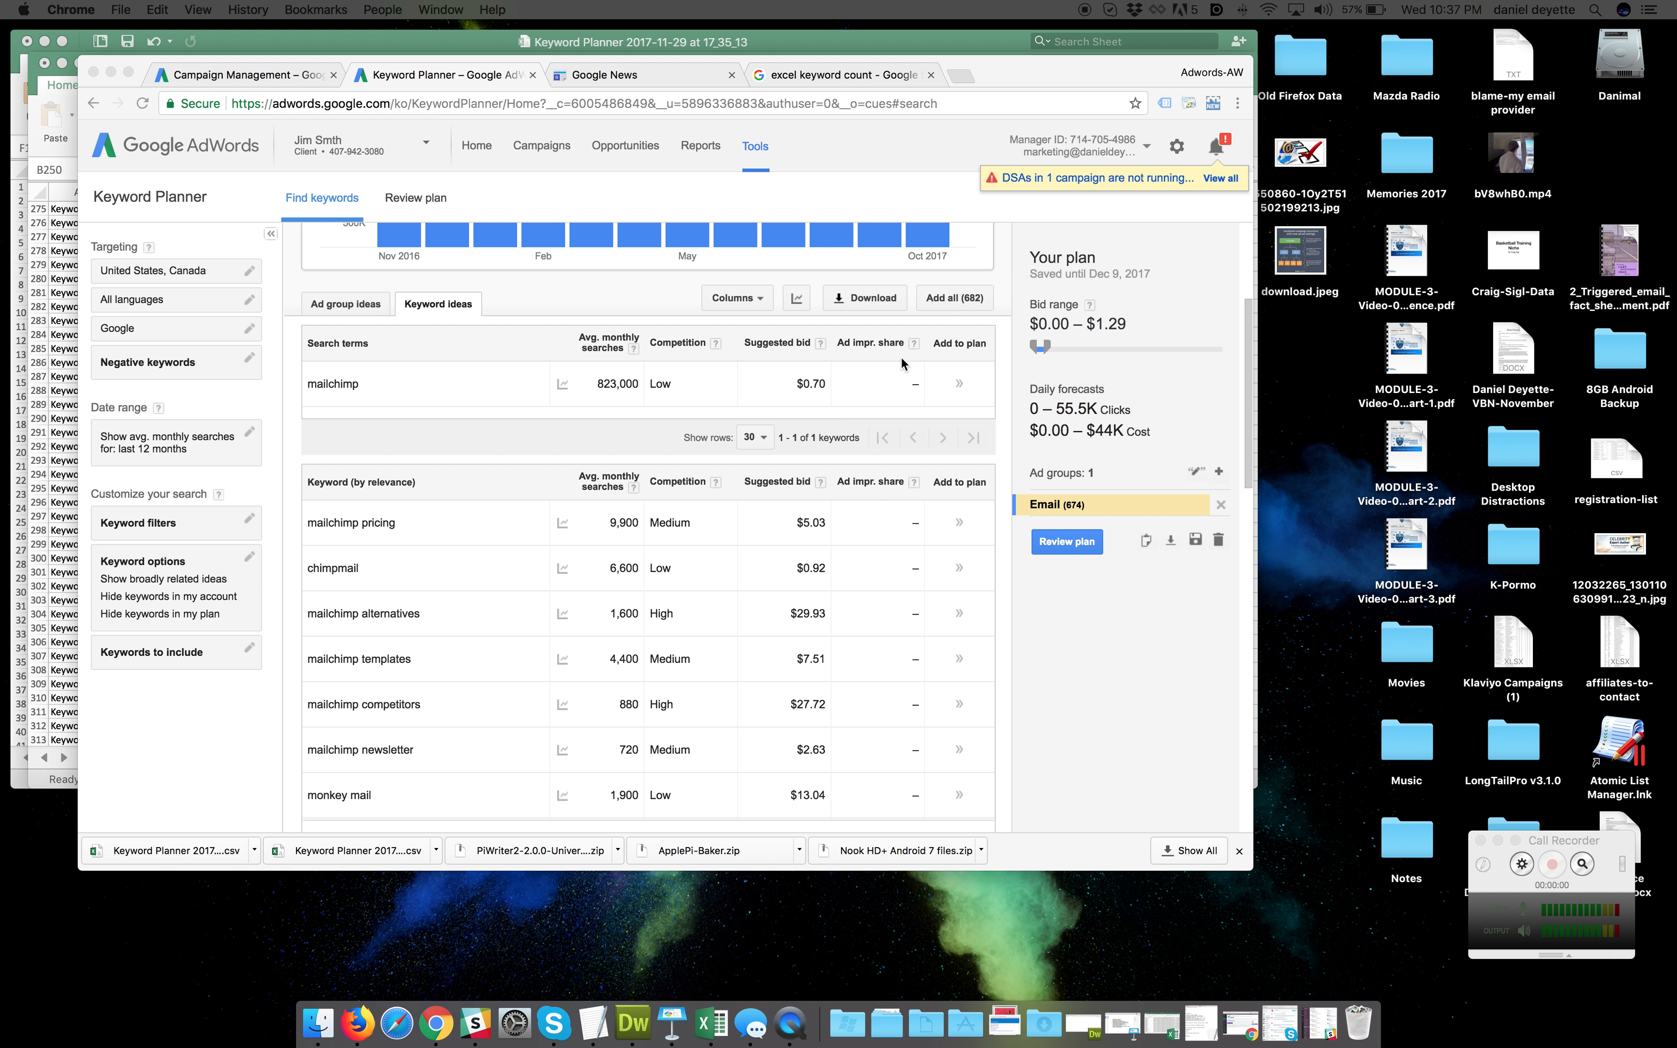
{"action": "left_click", "coordinate": [865, 298]}
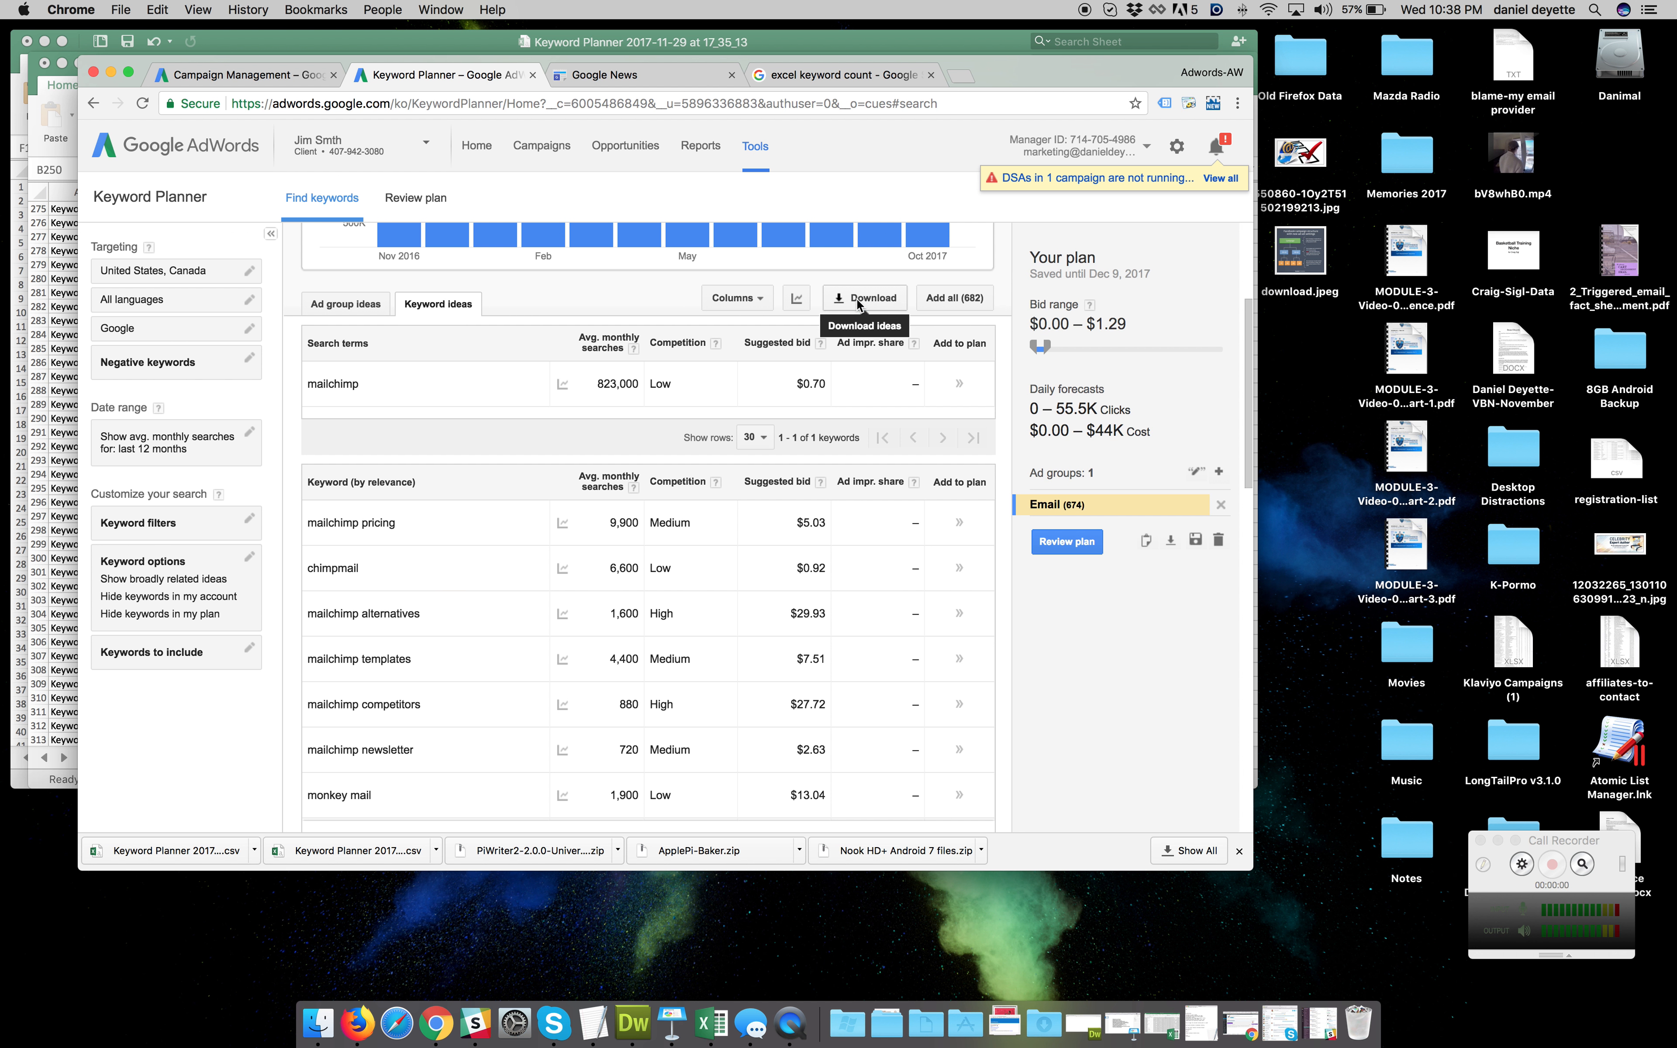
{"action": "left_click", "coordinate": [446, 578]}
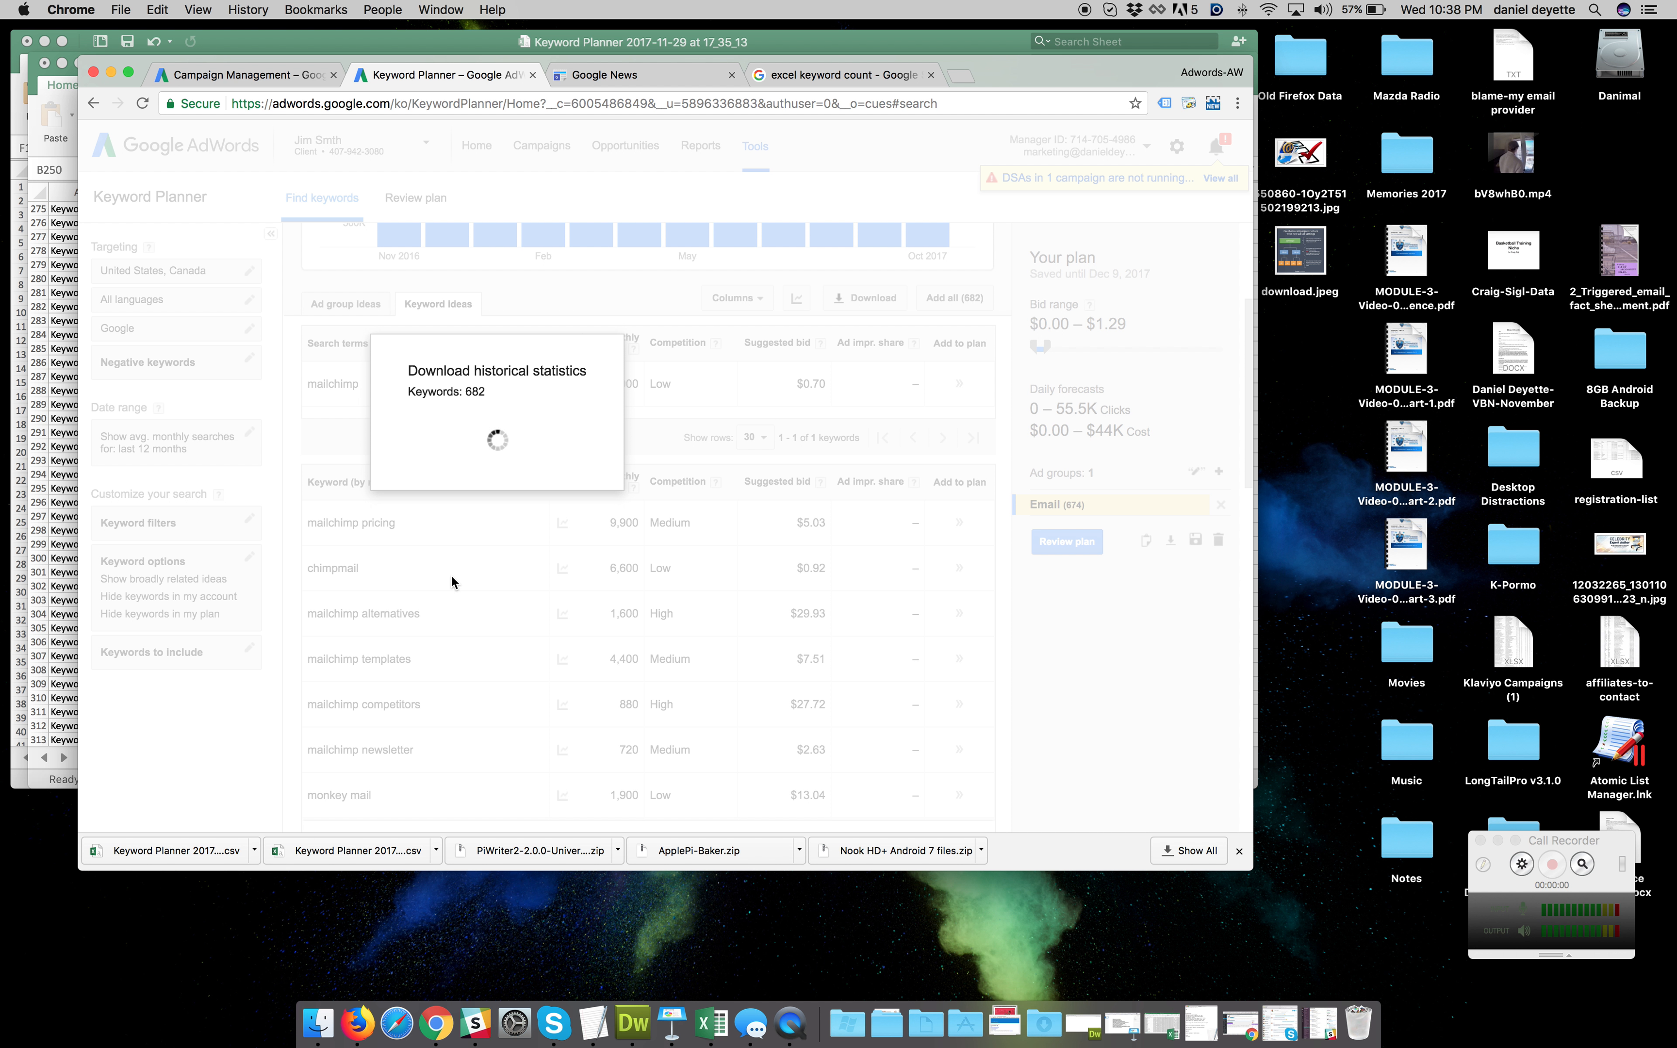
{"action": "left_click", "coordinate": [591, 525]}
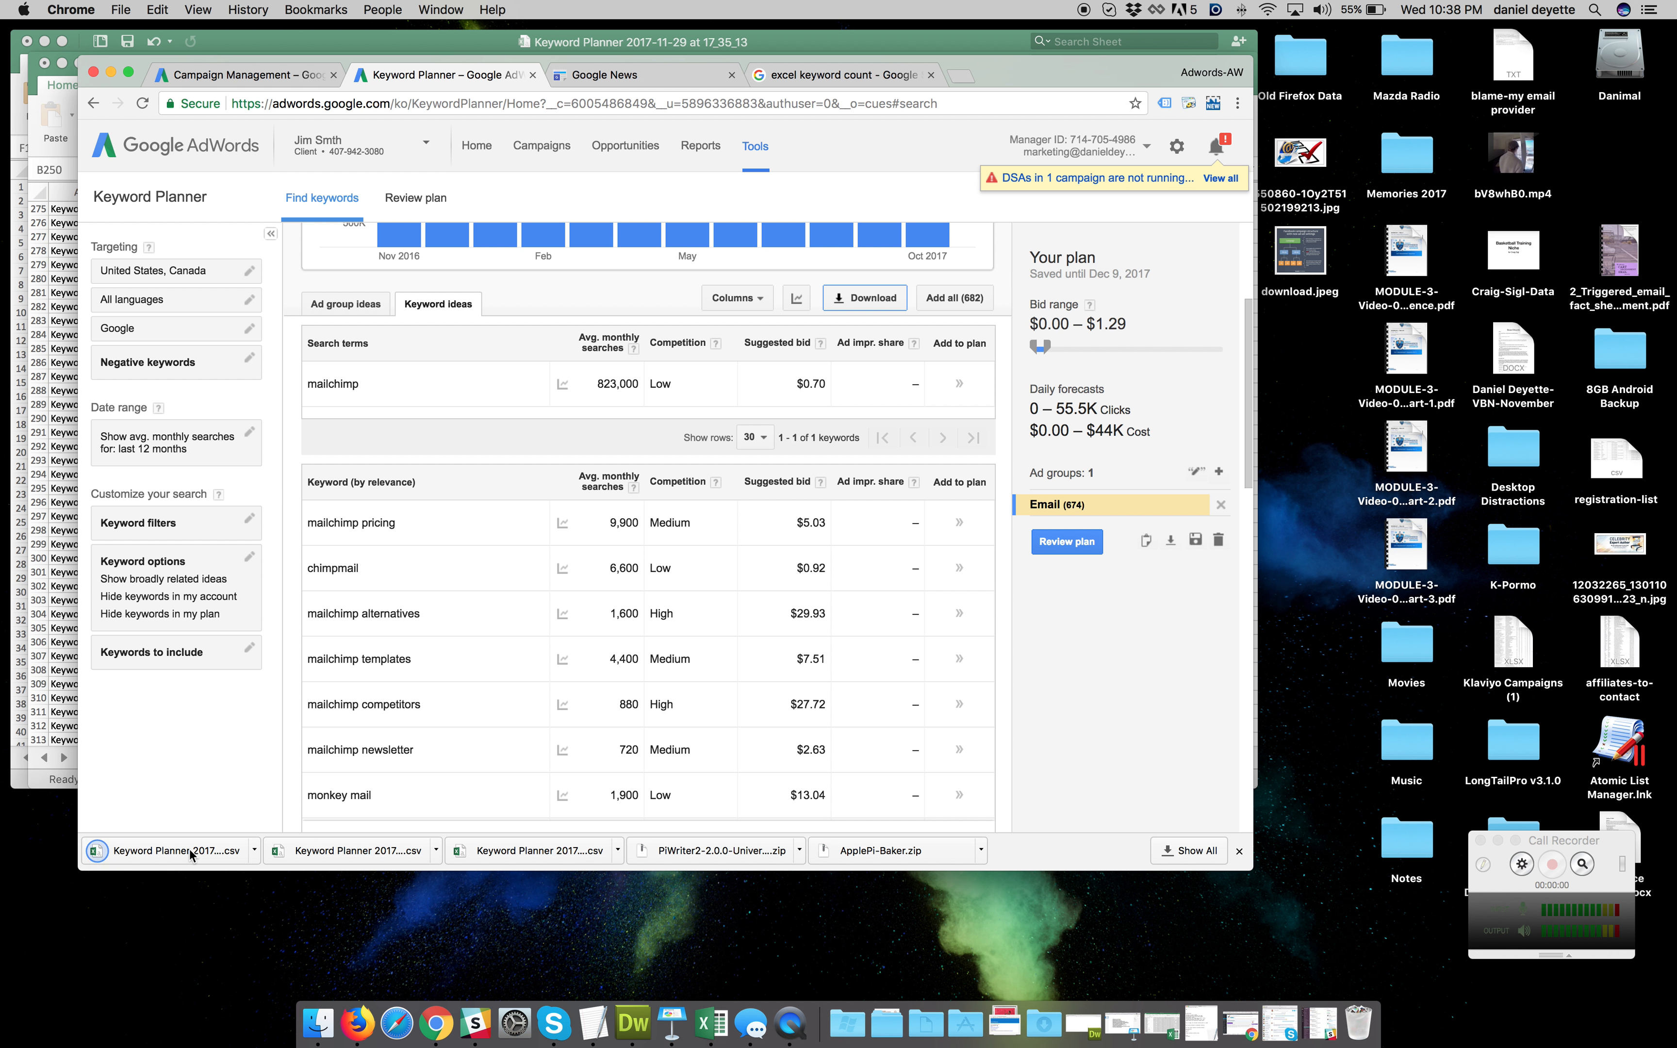
{"action": "left_click", "coordinate": [191, 851]}
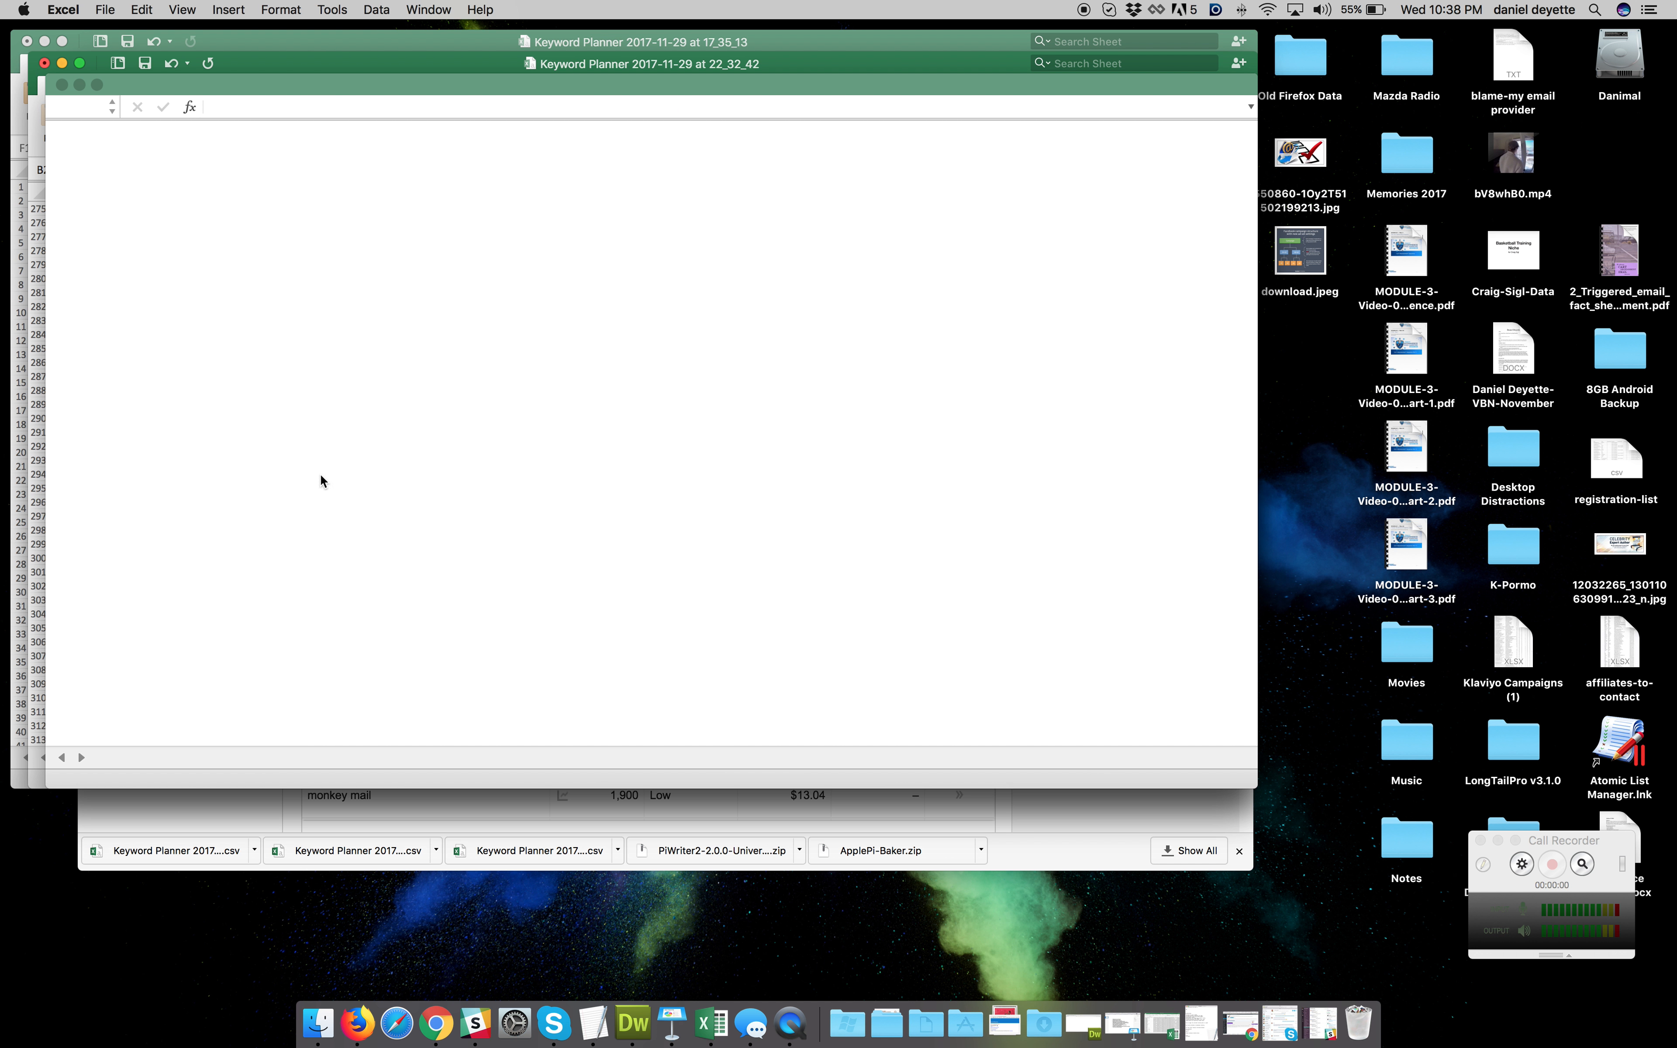
Delete columns G to L, from Impr. share through Extracted From, in the mailchimp keyword sheet
{"action": "left_click_drag", "start_coordinate": [436, 214], "coordinate": [720, 213]}
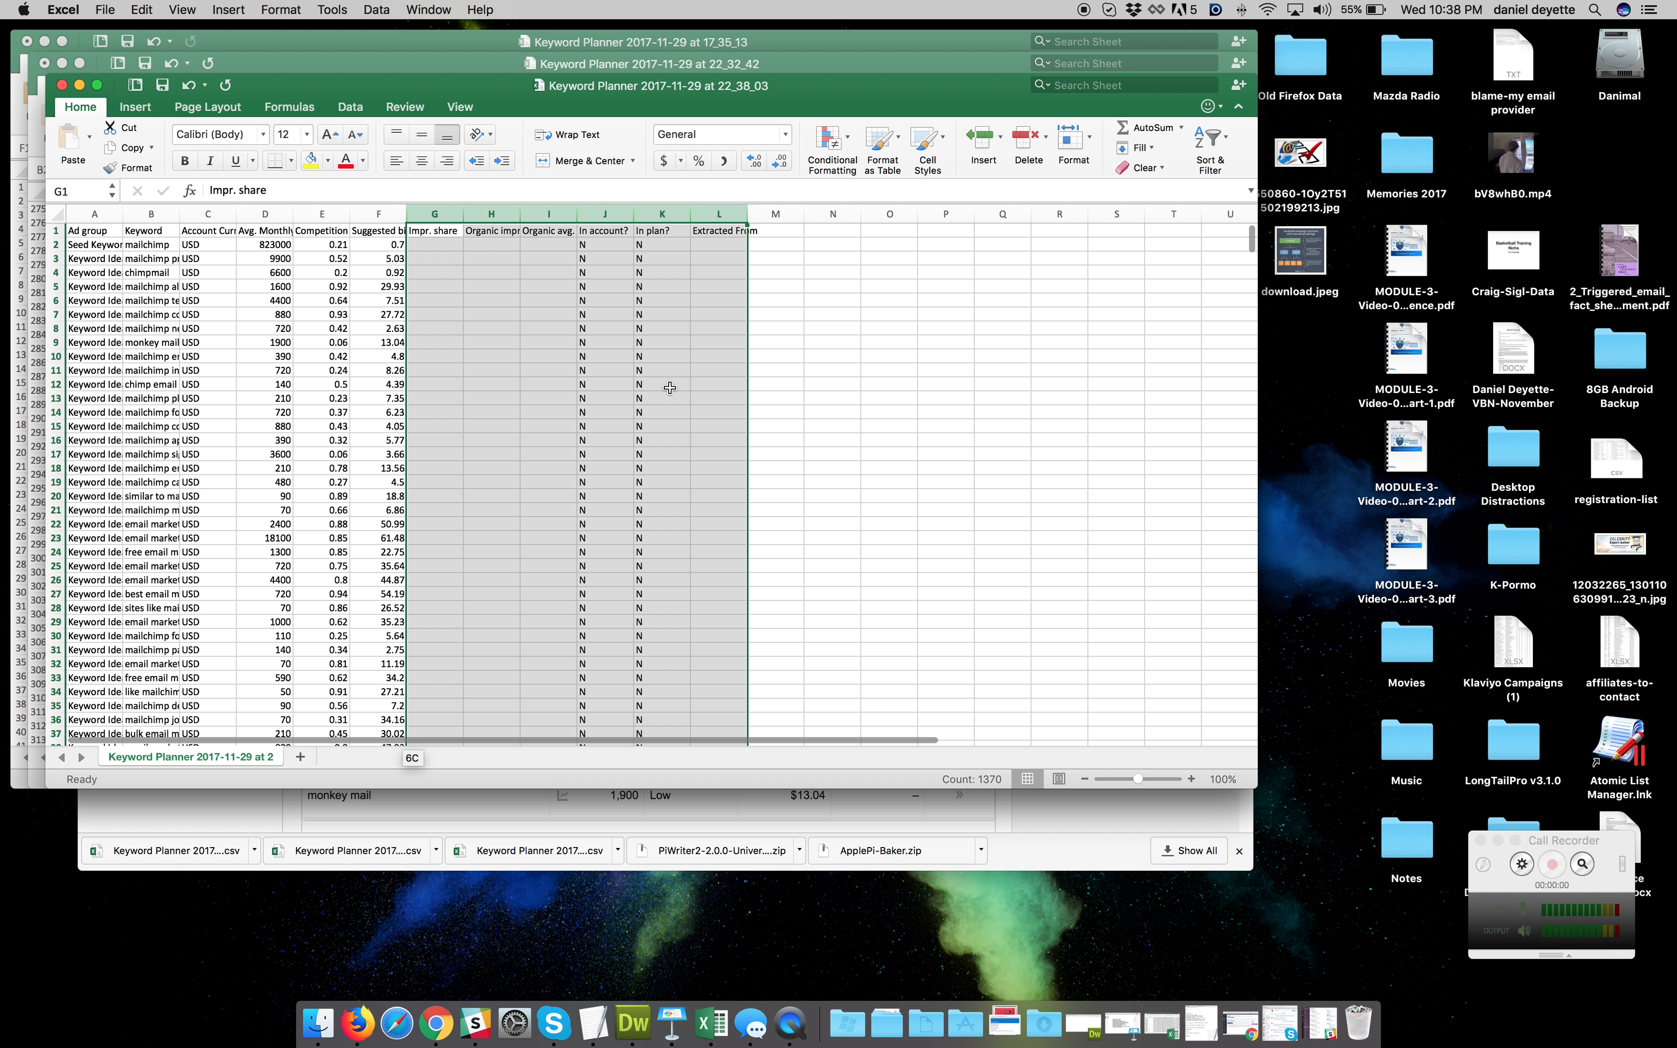
{"action": "right_click", "coordinate": [631, 213]}
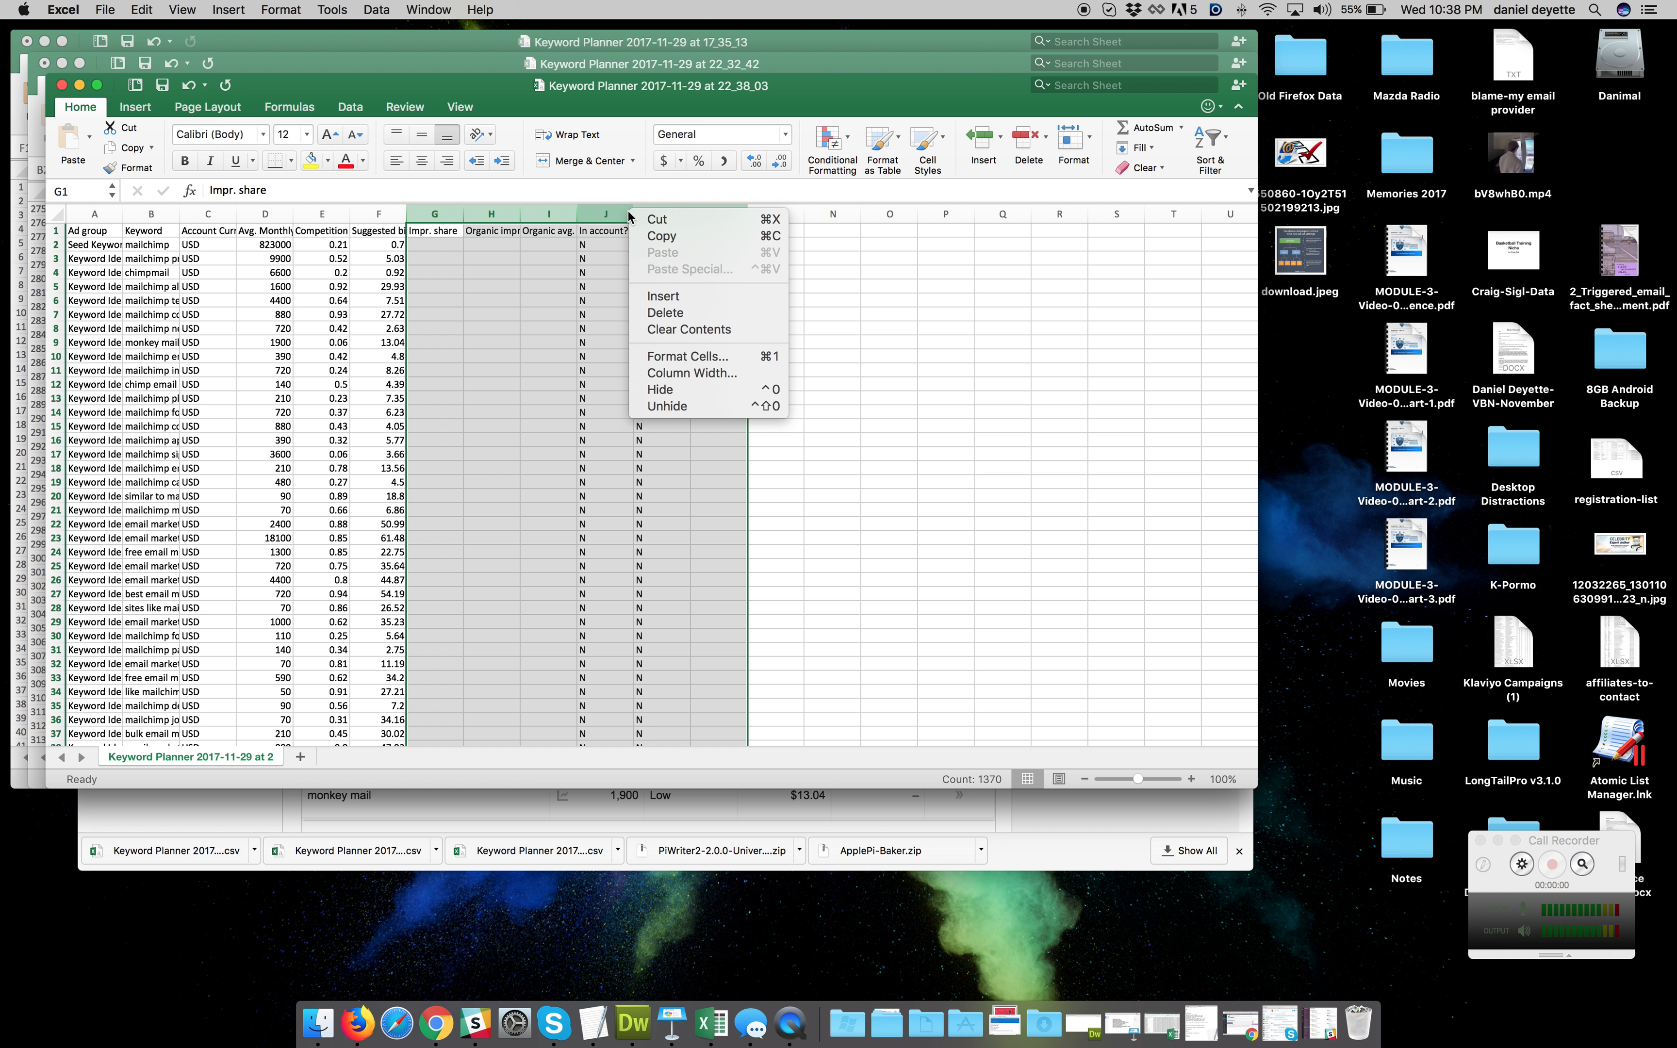
{"action": "left_click", "coordinate": [667, 313]}
Delete the Account Currency column and widen the Keyword column so the full phrases fit
{"action": "left_click", "coordinate": [208, 214]}
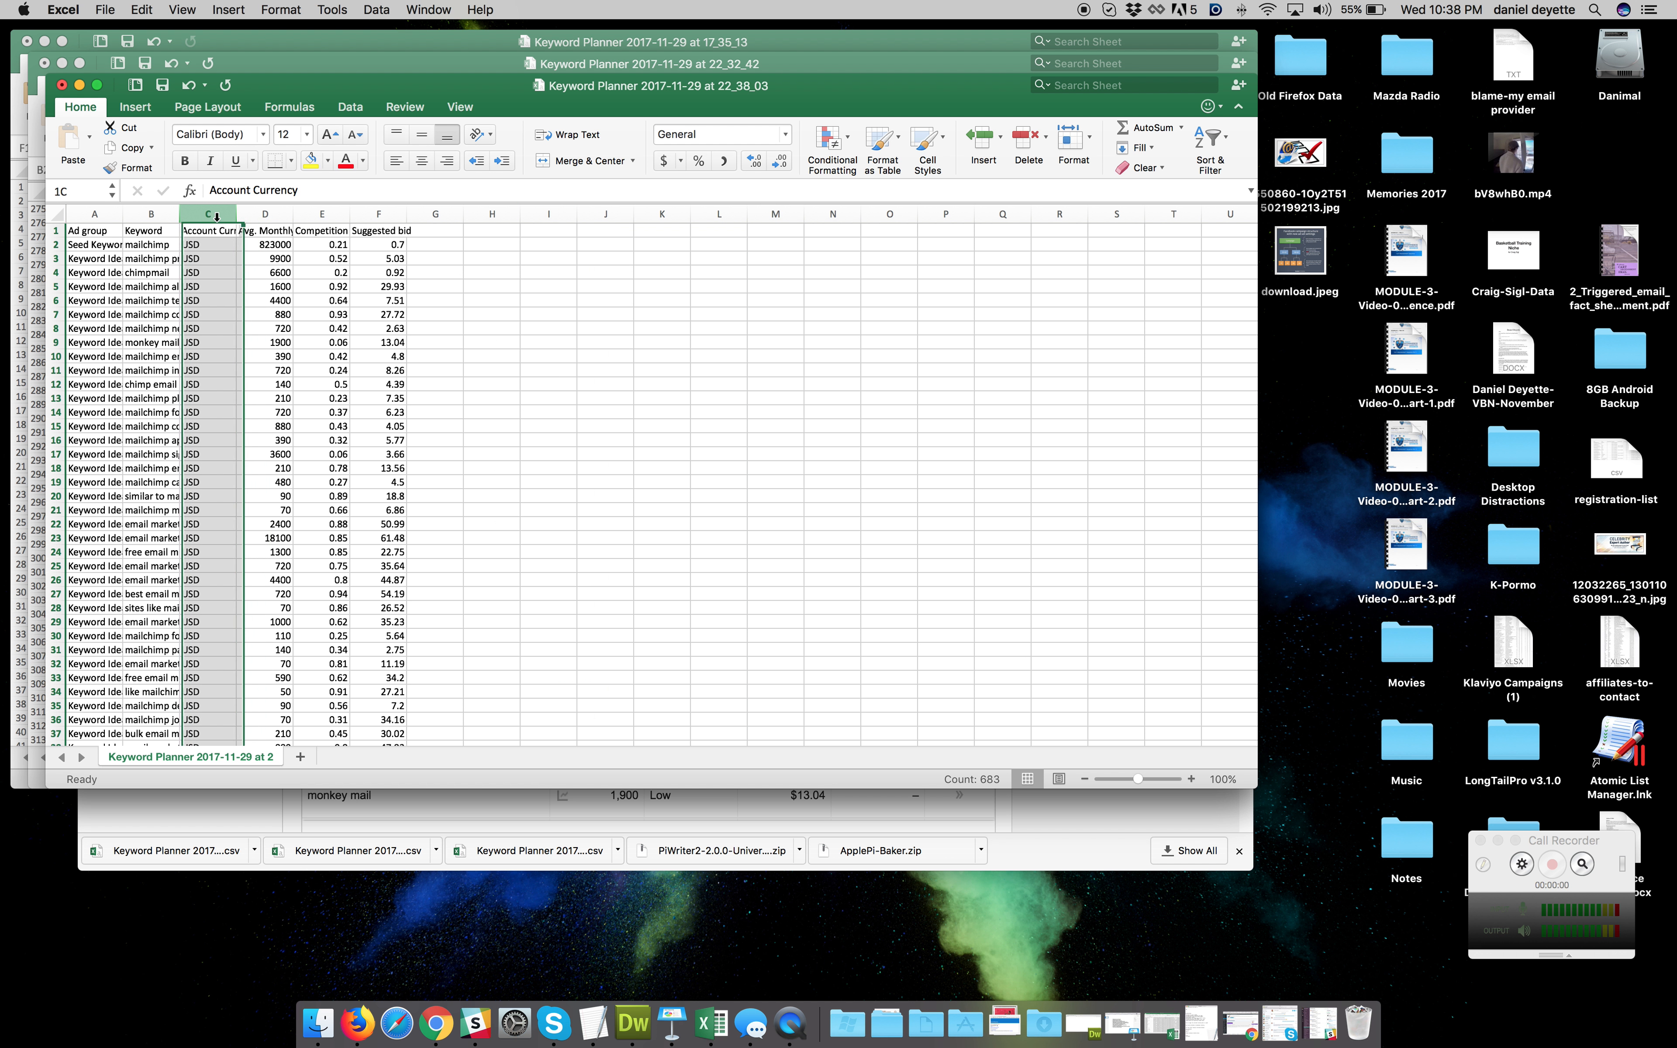
{"action": "right_click", "coordinate": [217, 217]}
{"action": "left_click", "coordinate": [257, 316]}
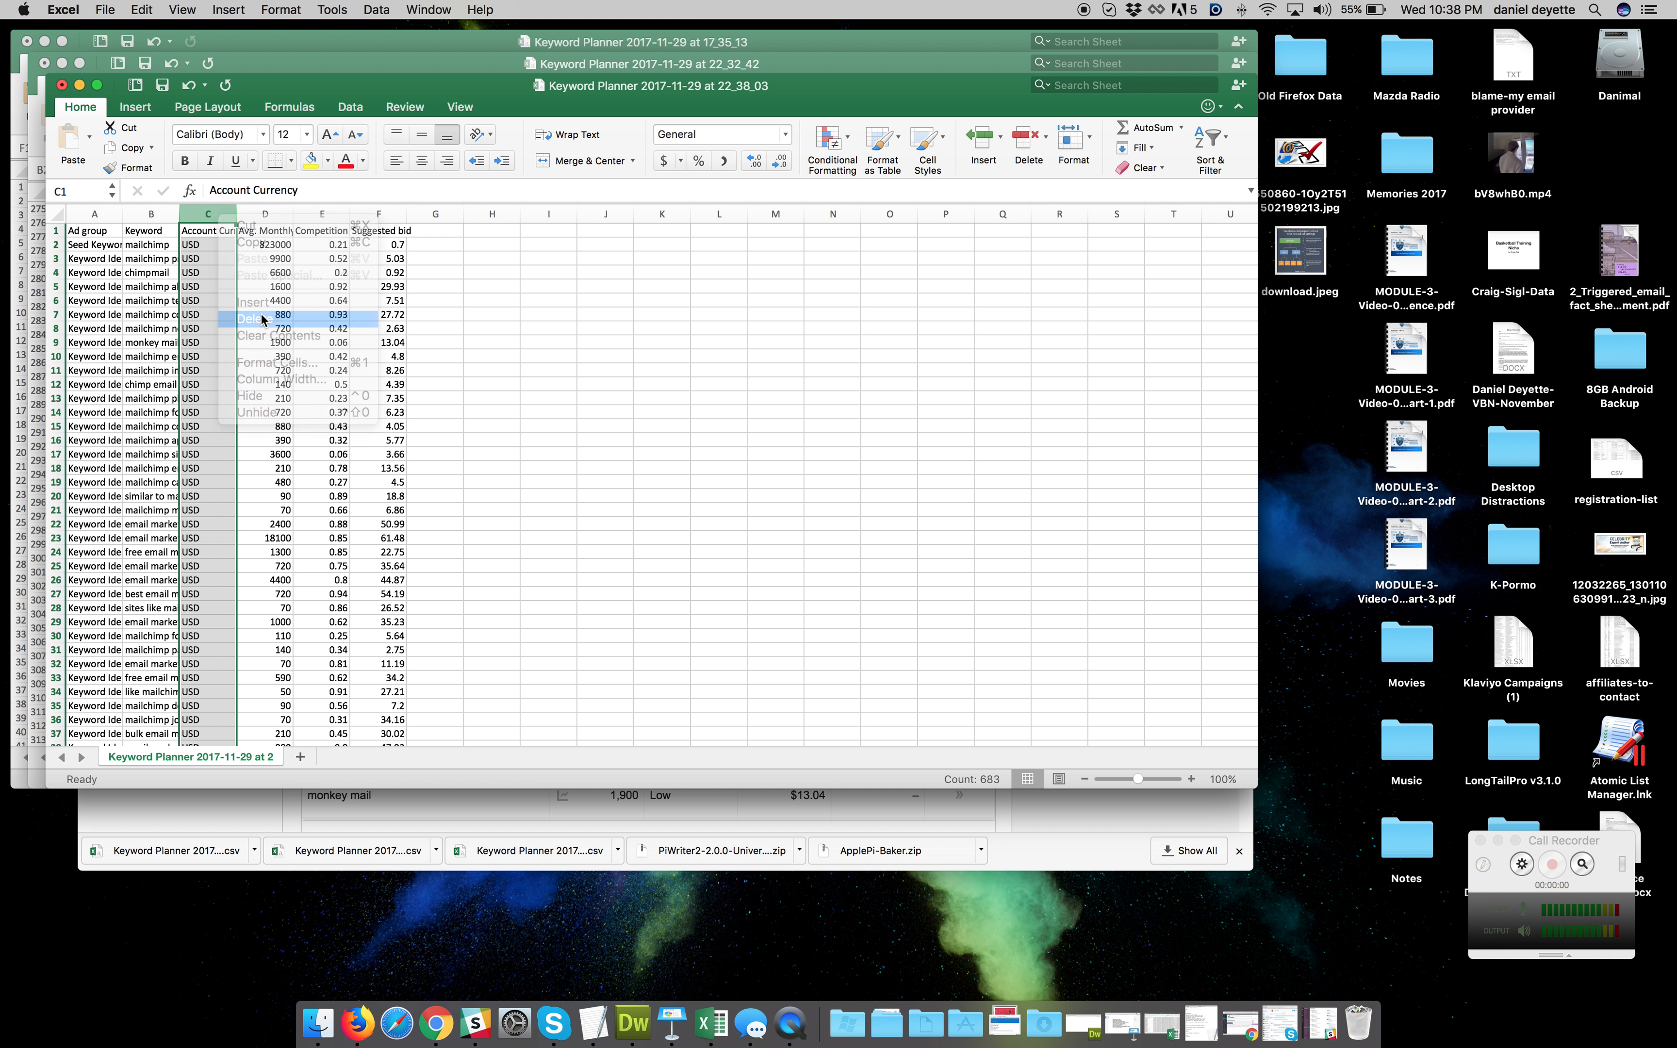
{"action": "left_click_drag", "start_coordinate": [179, 216], "coordinate": [341, 217]}
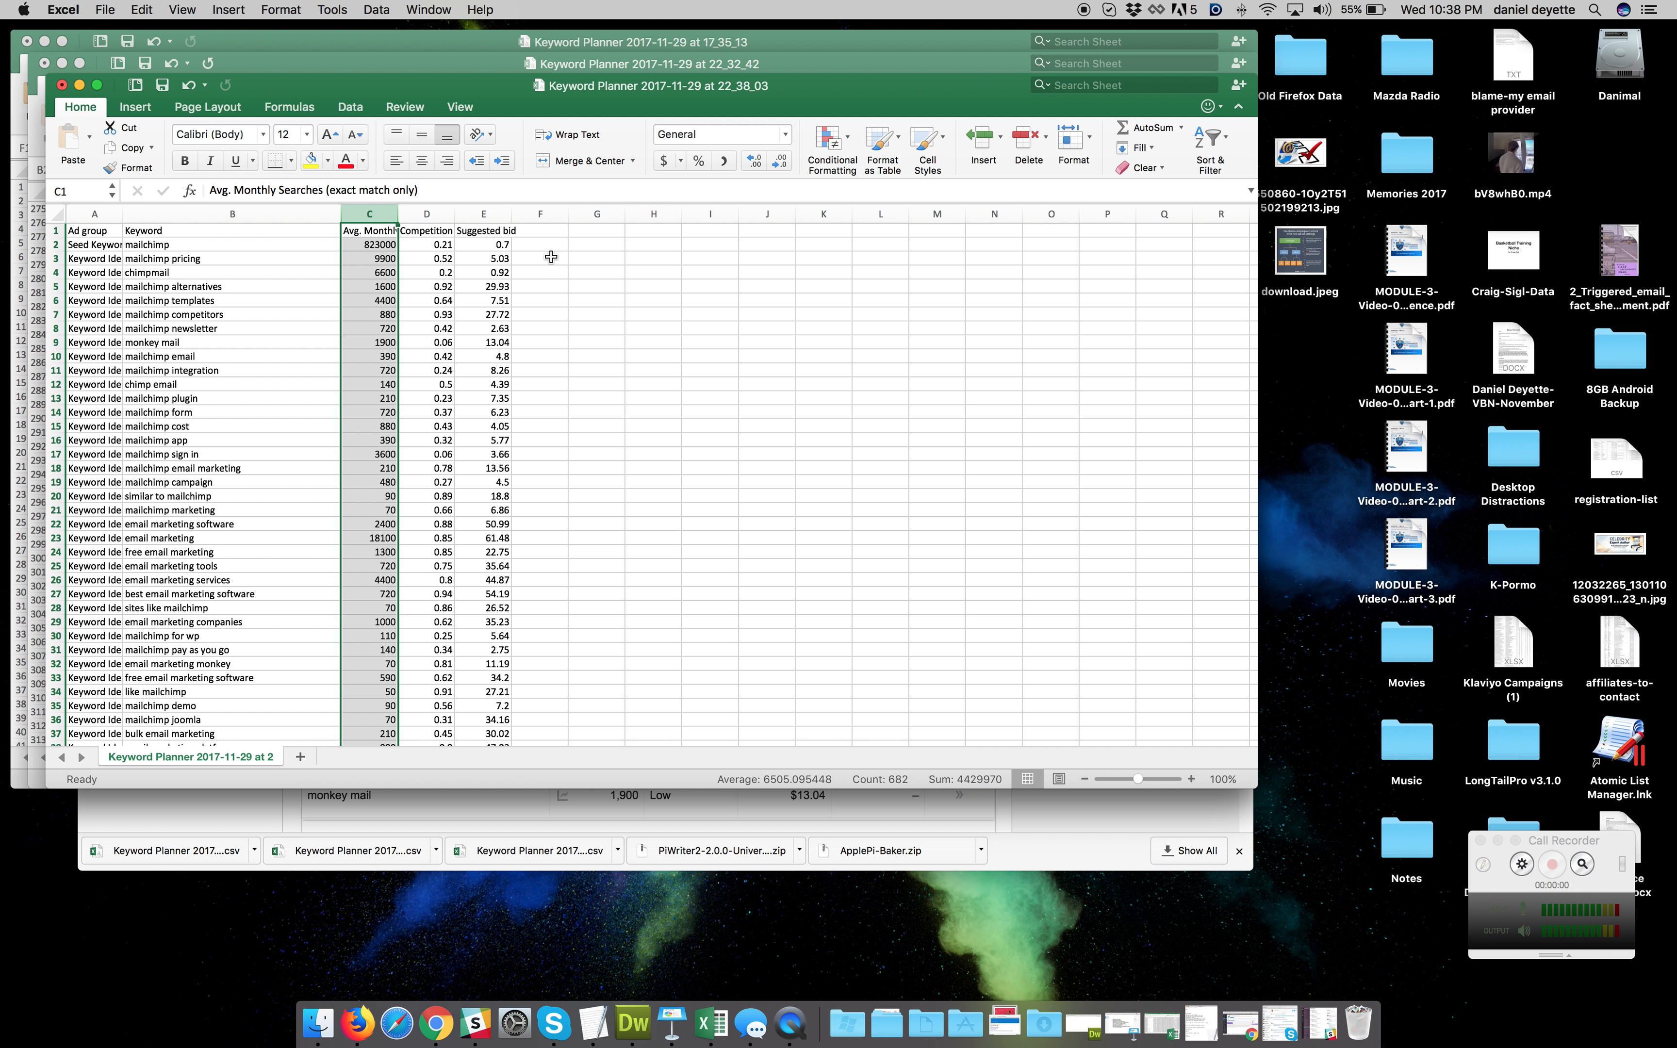
Copy the word-count column F from the "Keyword Planner 2017-11-29 at 17_35_13" workbook into column F of the mailchimp sheet
{"action": "left_click", "coordinate": [559, 216]}
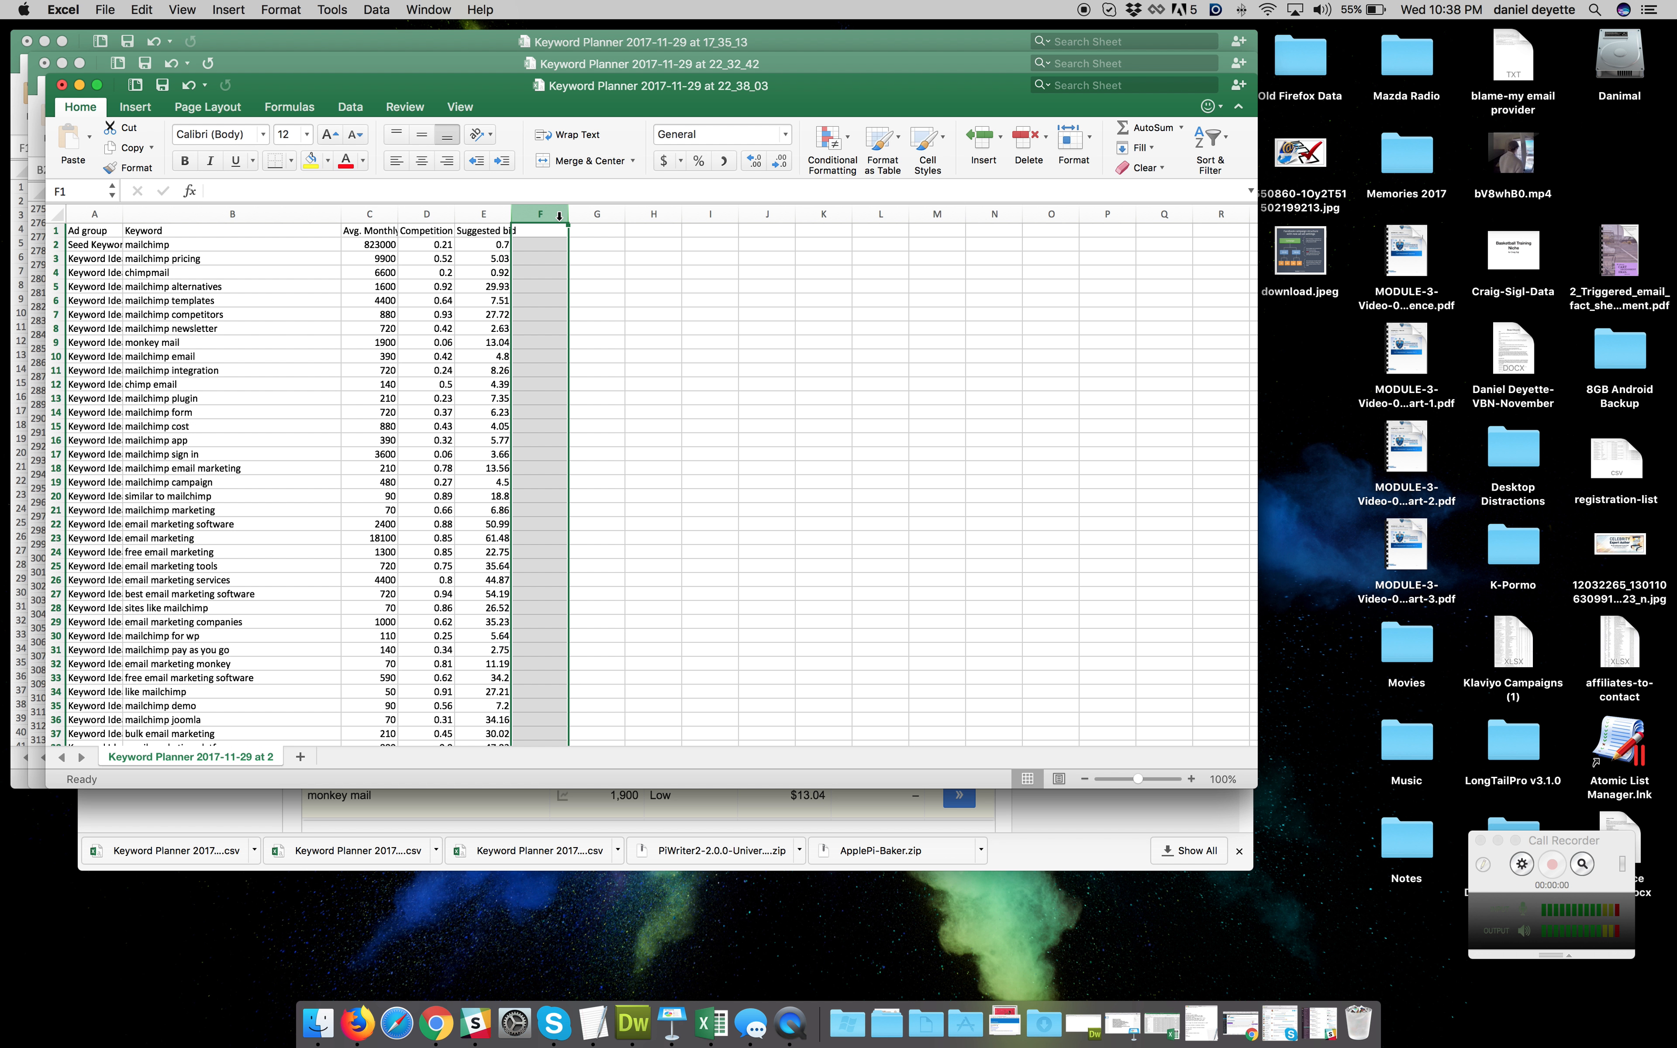
{"action": "left_click", "coordinate": [263, 33]}
{"action": "key", "text": "super+c"}
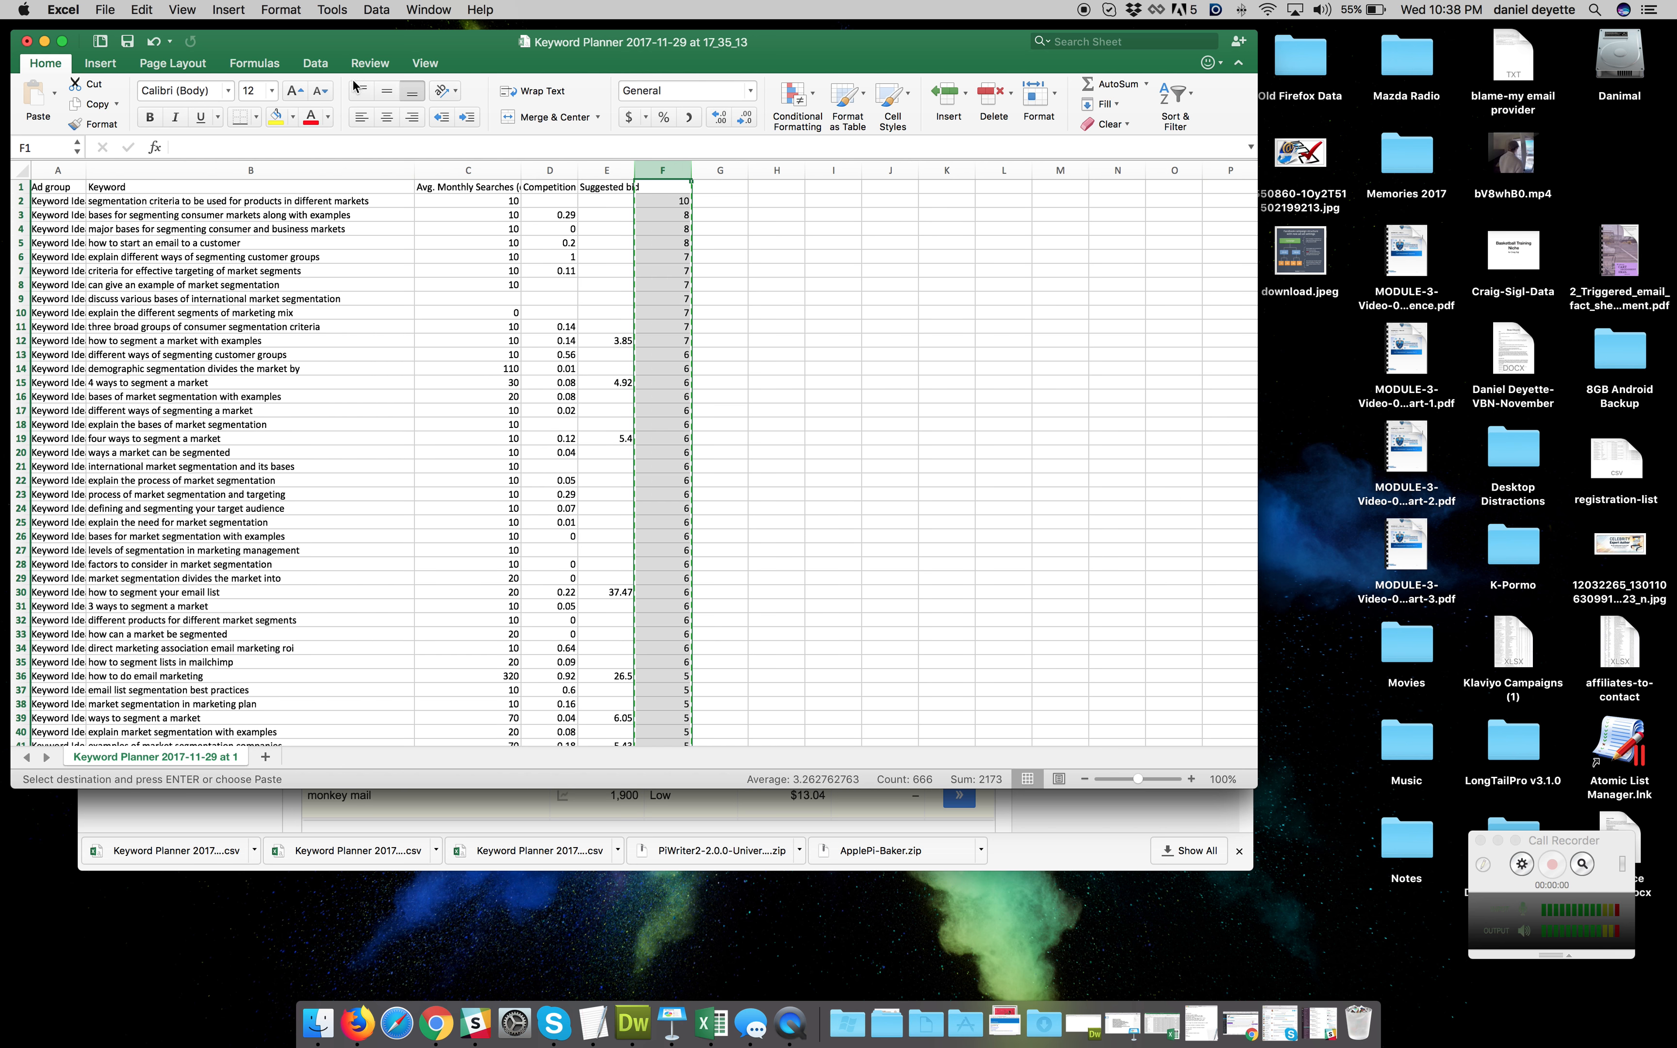
{"action": "left_click", "coordinate": [44, 41]}
{"action": "left_click", "coordinate": [546, 213]}
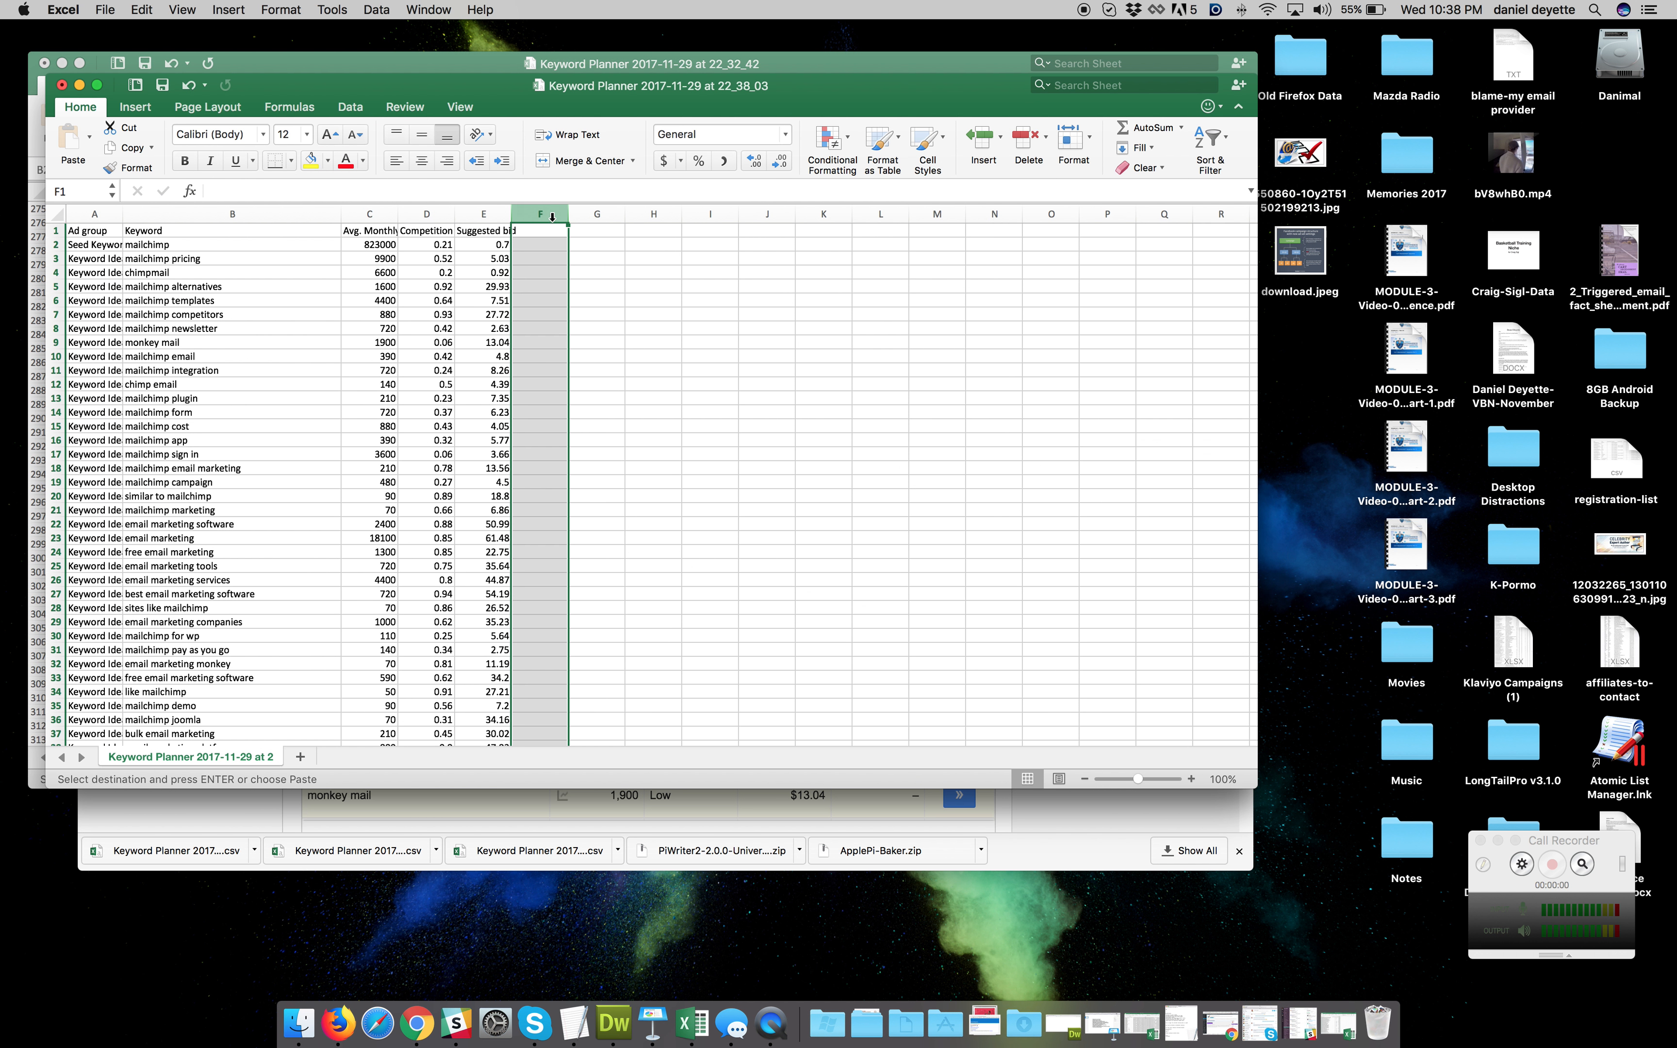
{"action": "key", "text": "super+v"}
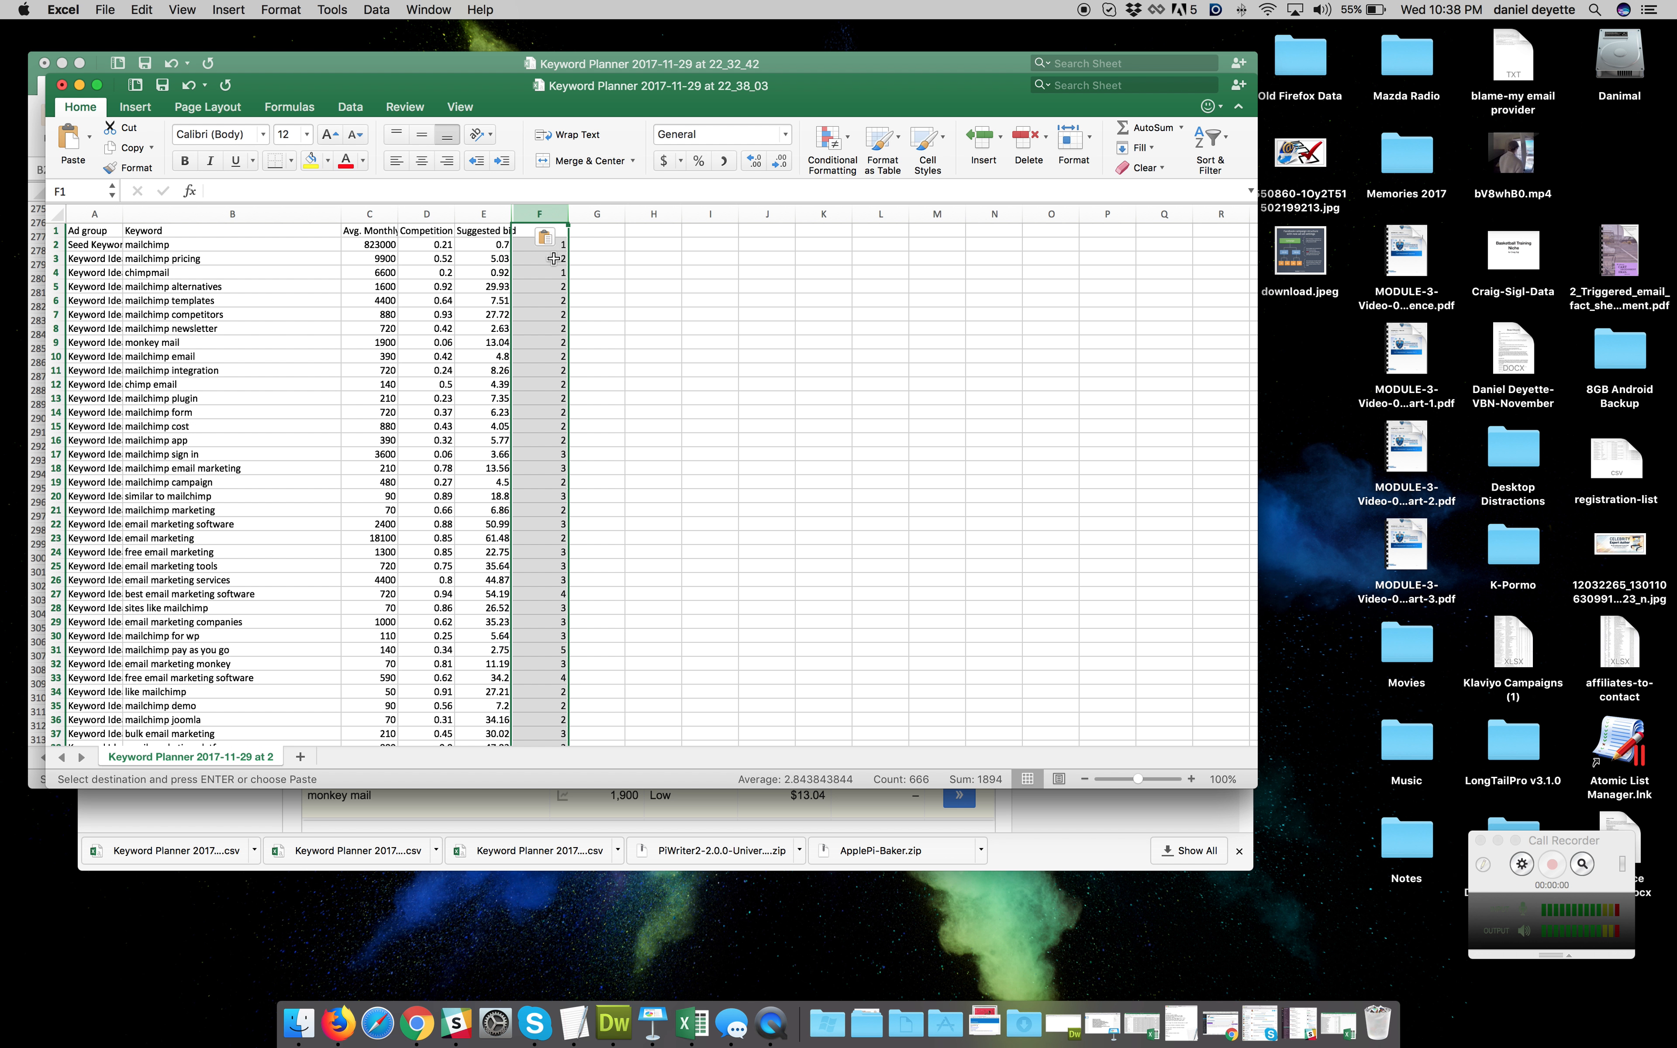
Sort the mailchimp keywords by the word count in column F from largest to smallest, expanding the selection to all columns
{"action": "left_click", "coordinate": [1211, 139]}
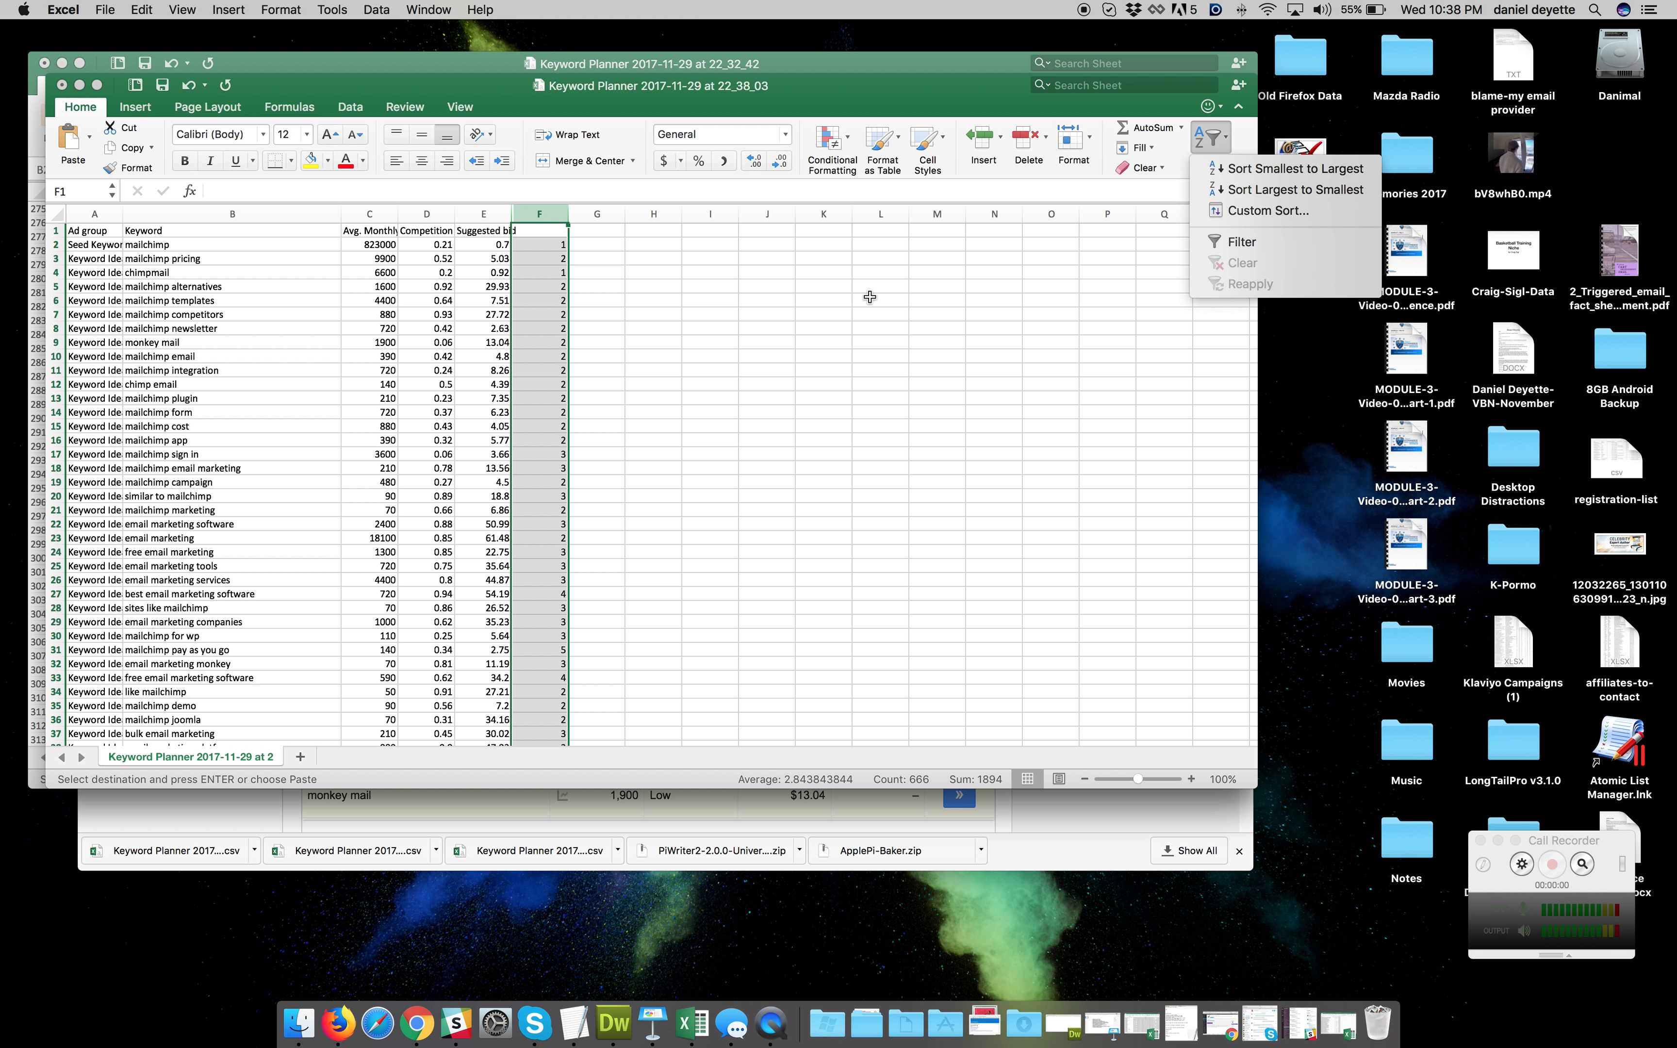
{"action": "left_click", "coordinate": [1208, 189]}
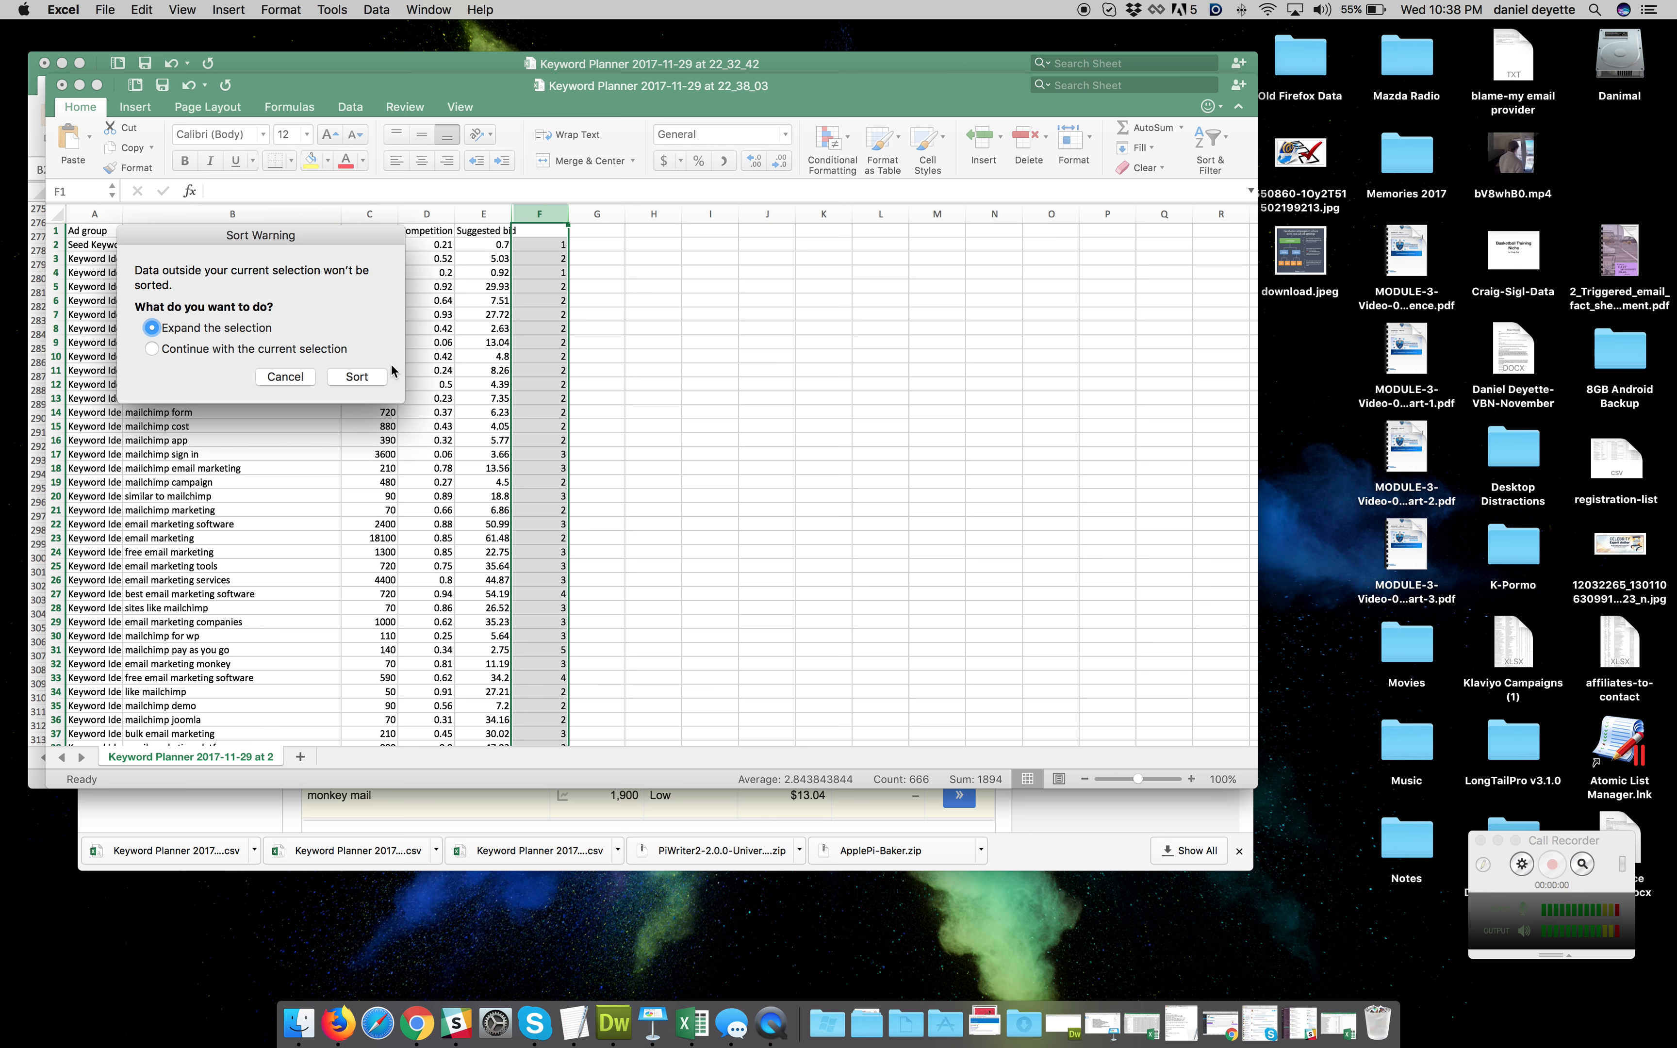
{"action": "left_click", "coordinate": [375, 376]}
{"action": "scroll", "coordinate": [376, 377], "scroll_direction": "right", "scroll_amount": 3}
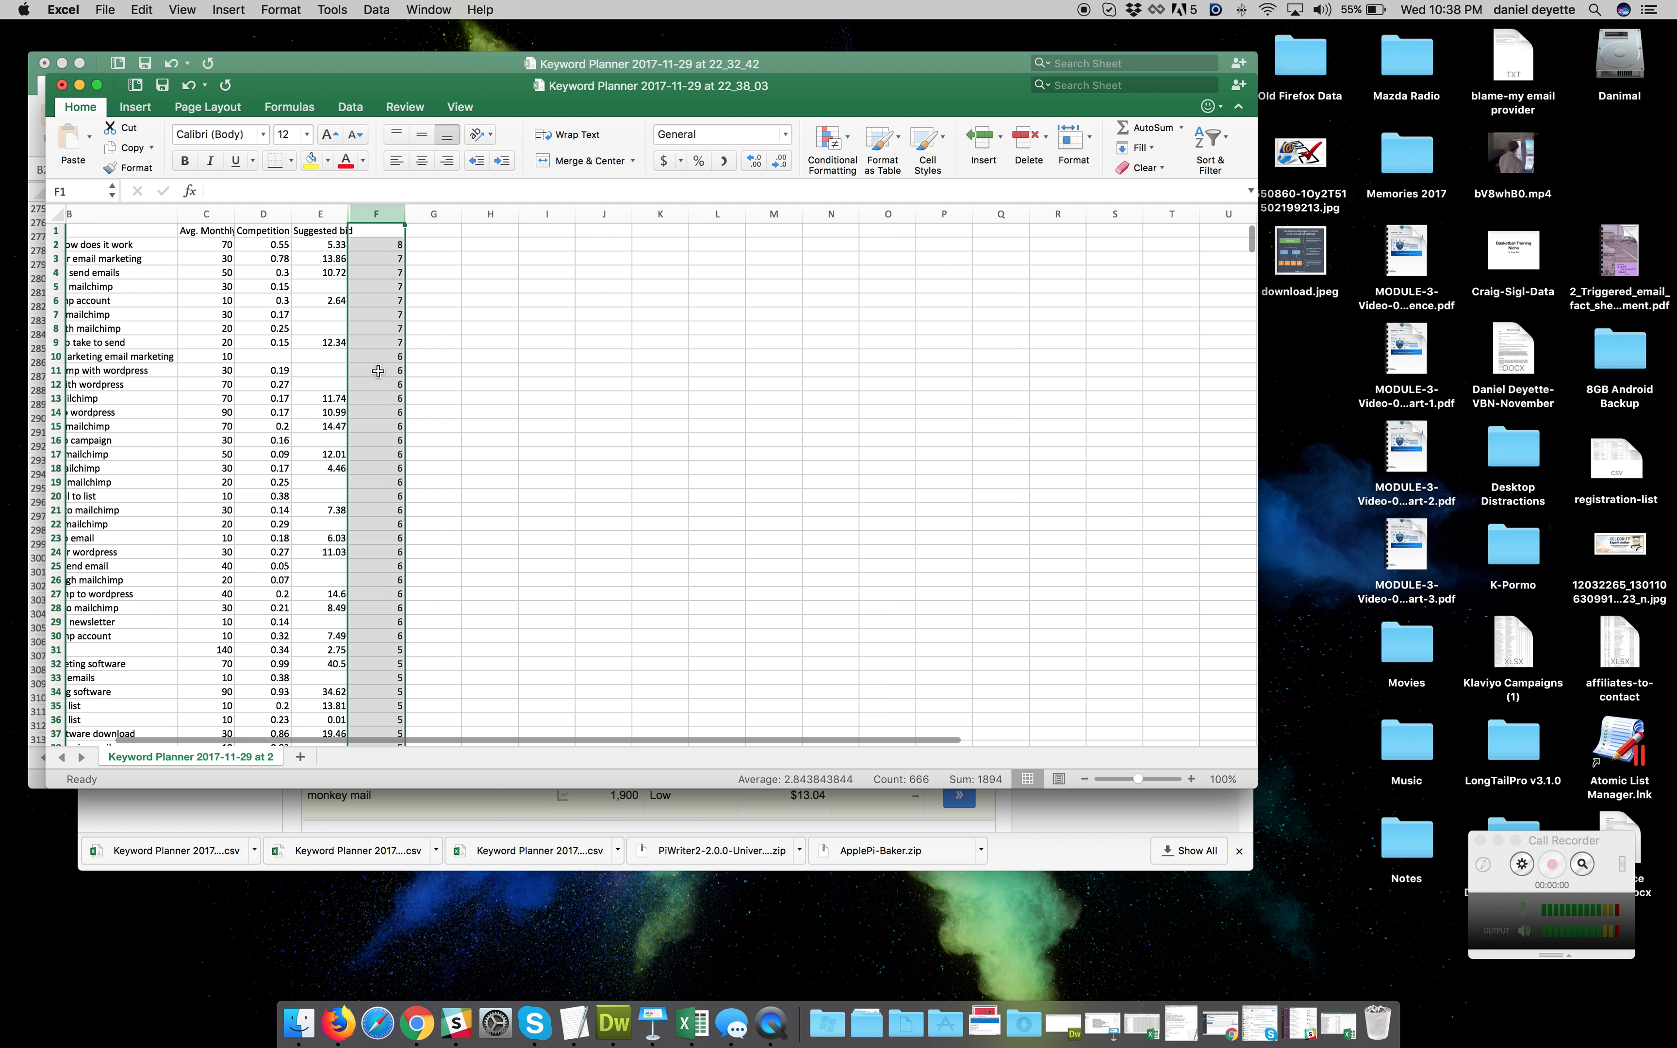
{"action": "scroll", "coordinate": [375, 374], "scroll_direction": "left", "scroll_amount": 3}
Copy the phrase "what is mailchimp and how does it work" from cell B2 of the mailchimp sheet
{"action": "left_click", "coordinate": [215, 247]}
{"action": "scroll", "coordinate": [231, 274], "scroll_direction": "right", "scroll_amount": 2}
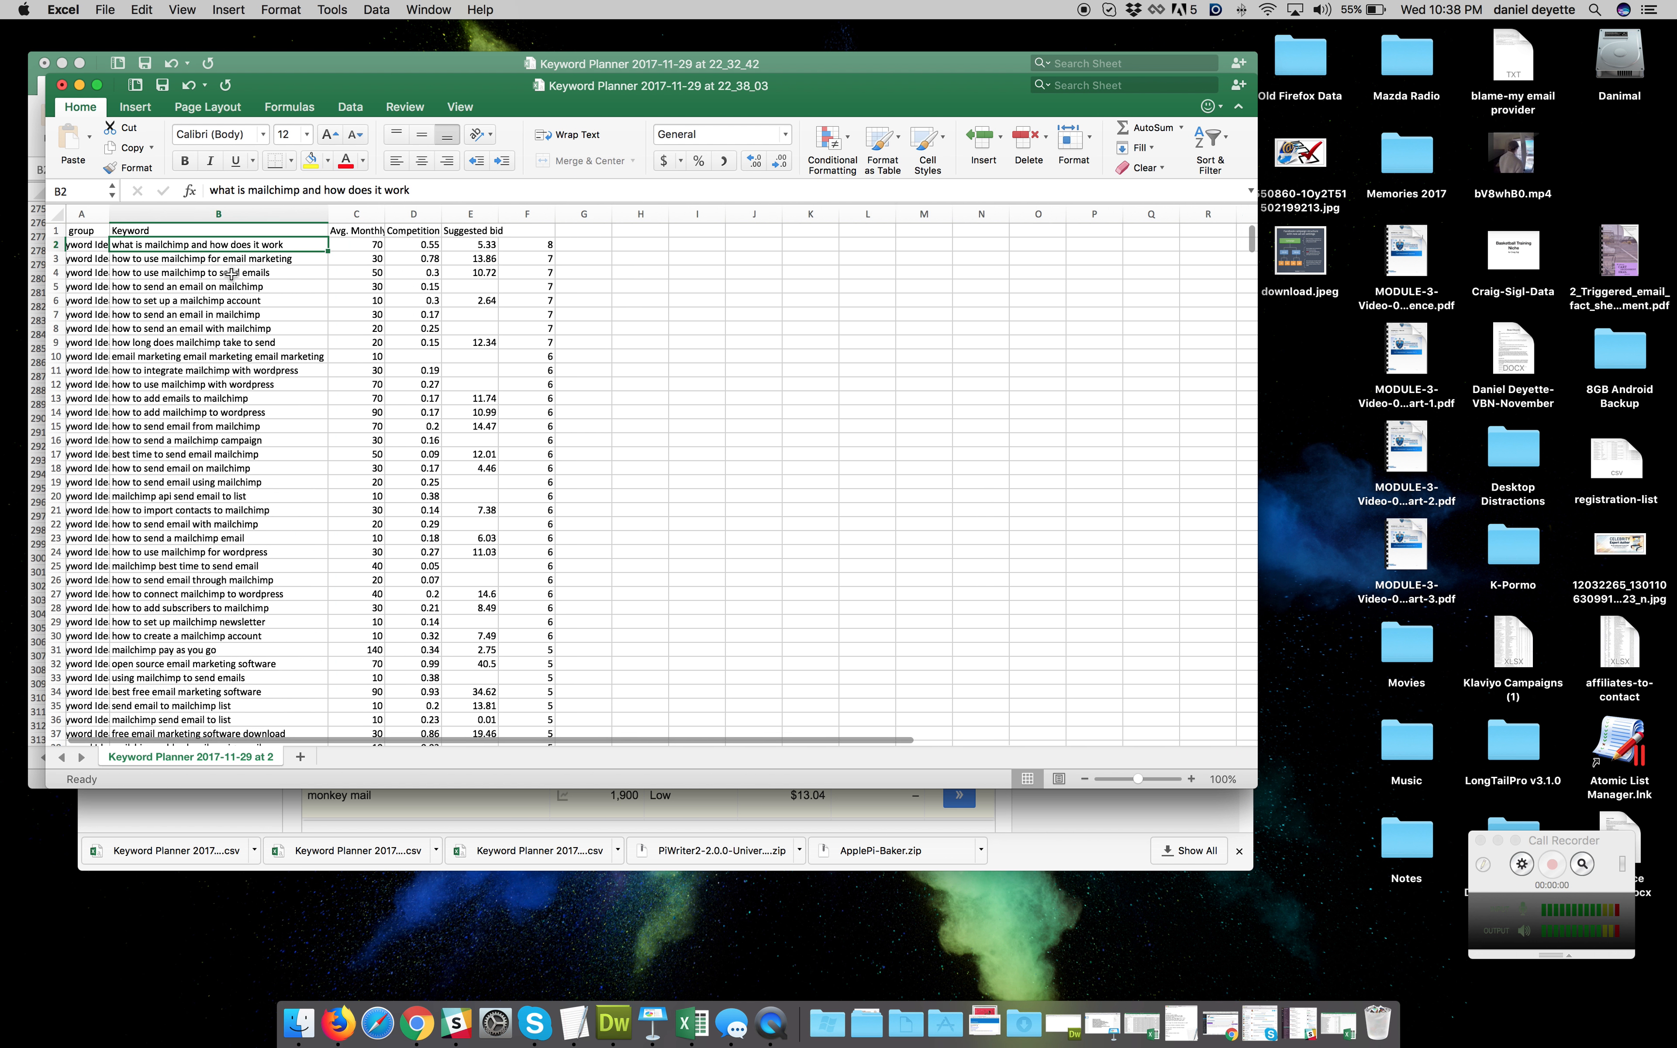
{"action": "scroll", "coordinate": [232, 274], "scroll_direction": "left", "scroll_amount": 2}
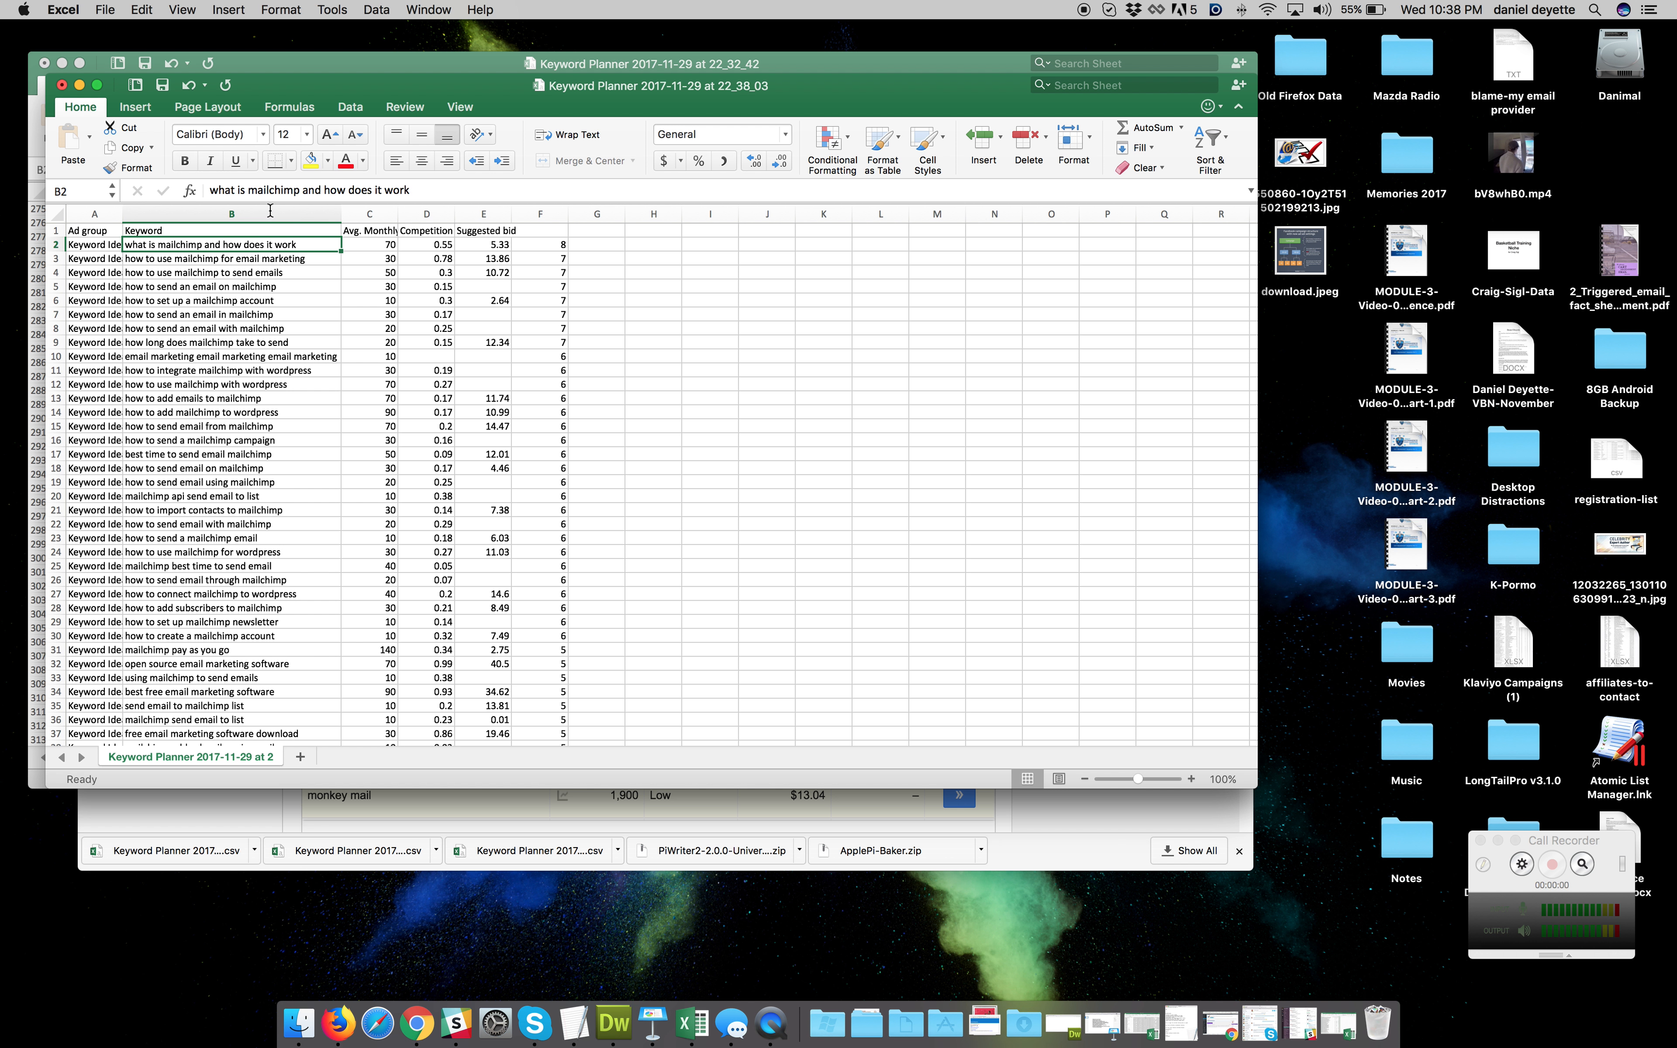
{"action": "double_click", "coordinate": [285, 190]}
{"action": "left_click", "coordinate": [322, 191]}
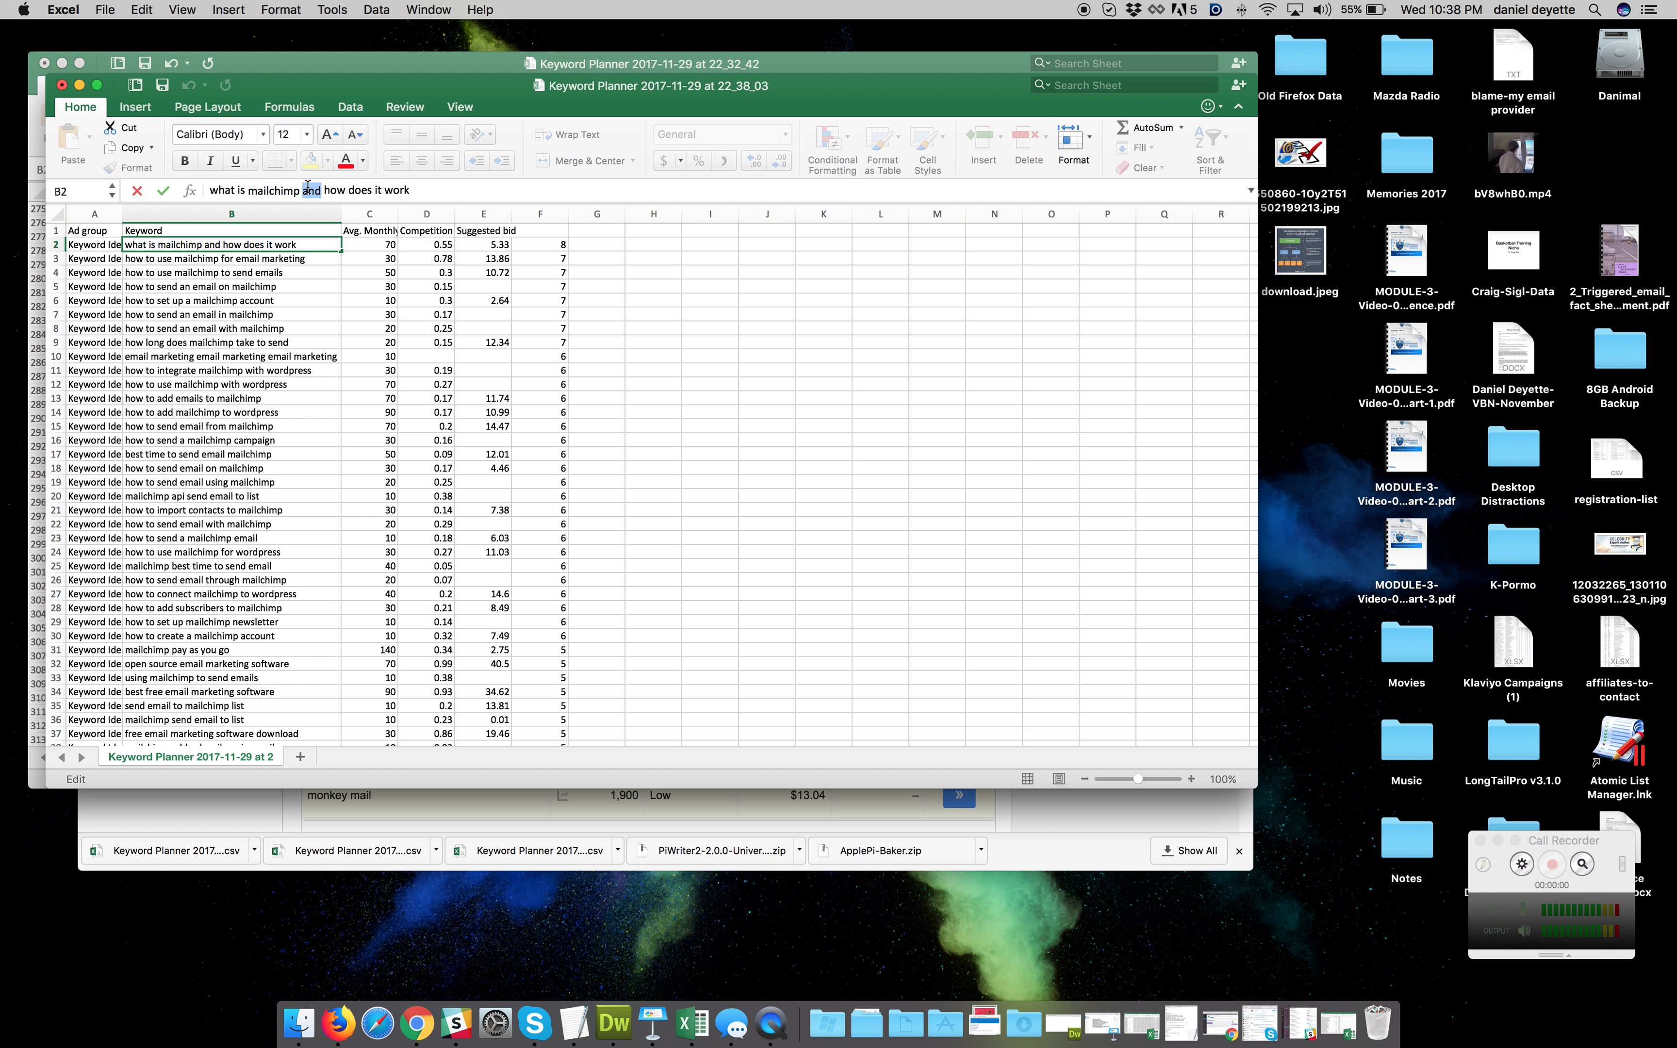
{"action": "left_click_drag", "start_coordinate": [428, 189], "coordinate": [158, 196]}
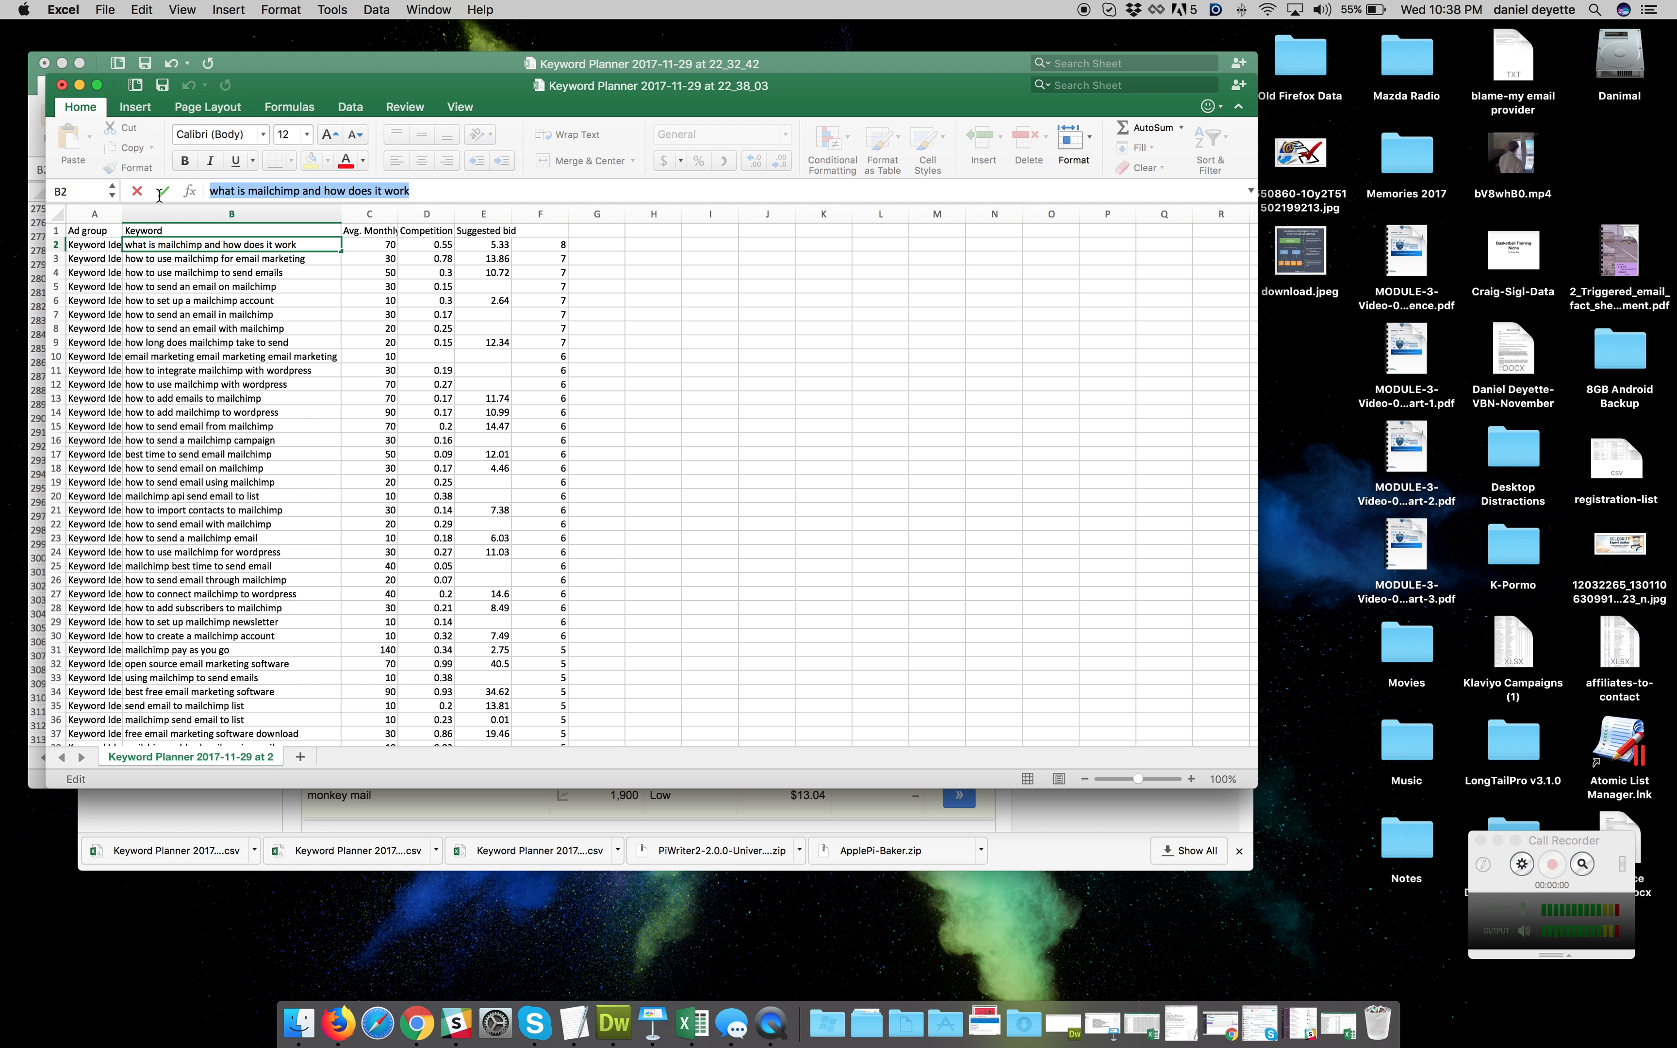
{"action": "key", "text": "super+c"}
Switch to an incognito Chrome window and search Google for "what is mailchimp and how does it work"
{"action": "key", "text": "super+Tab"}
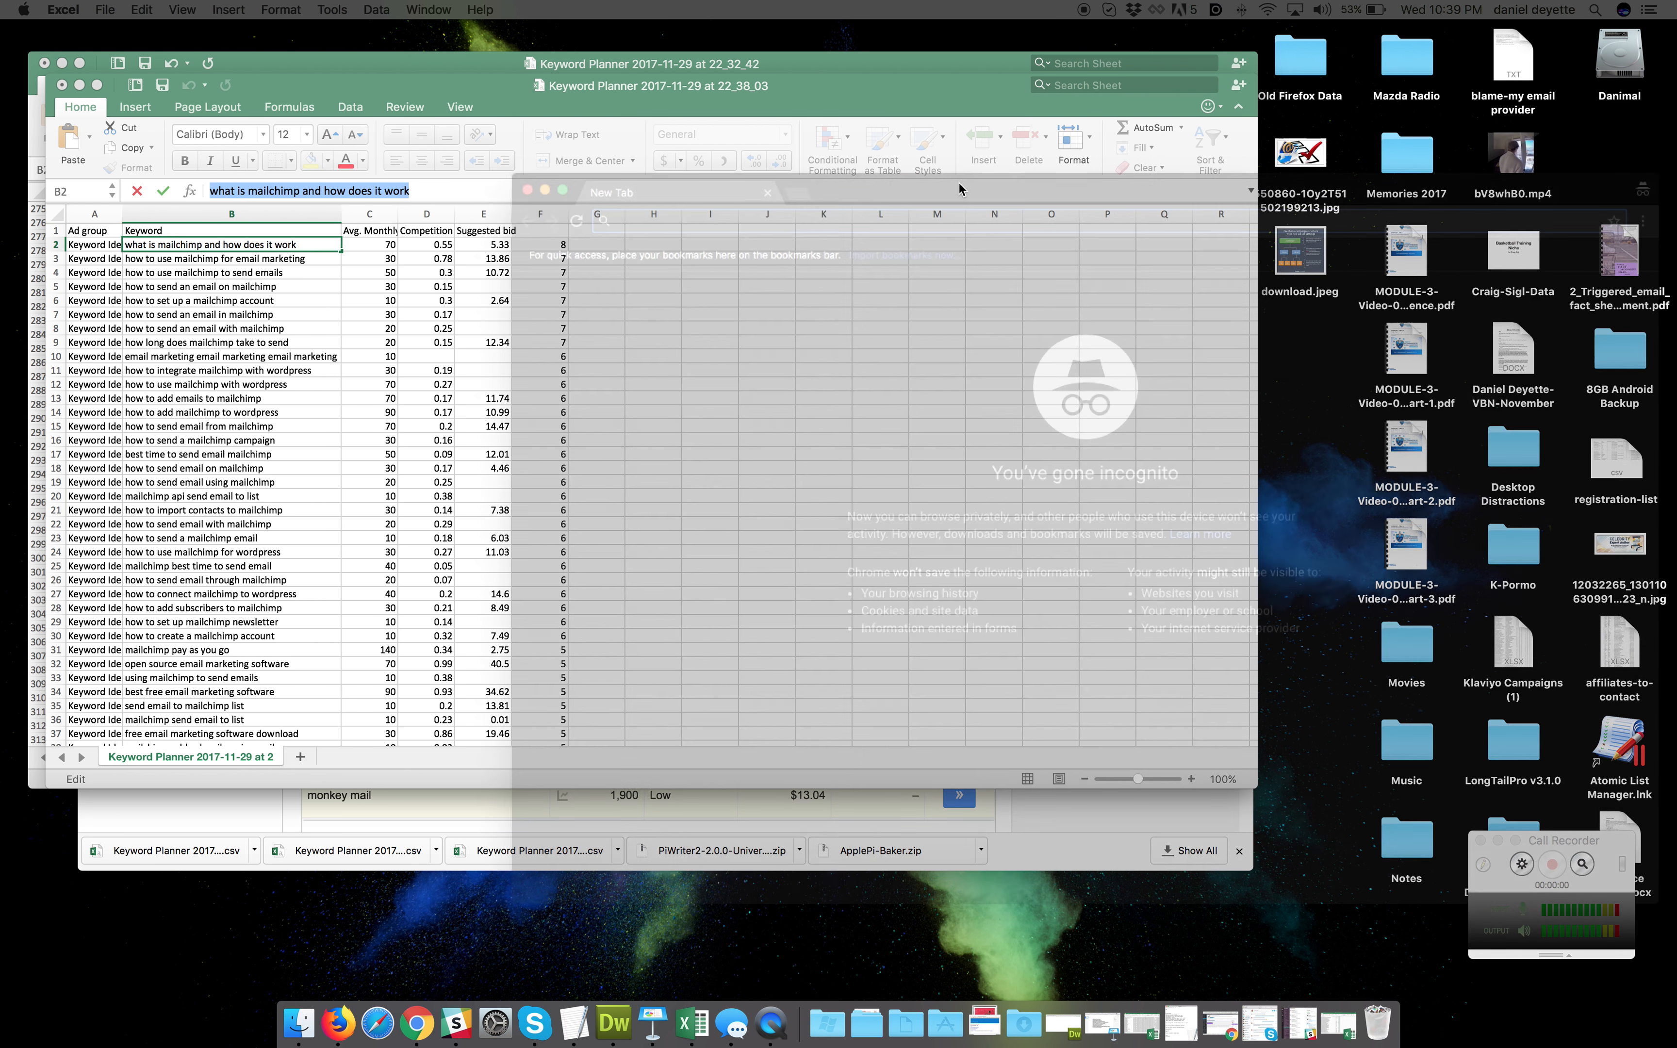
{"action": "key", "text": "super+v"}
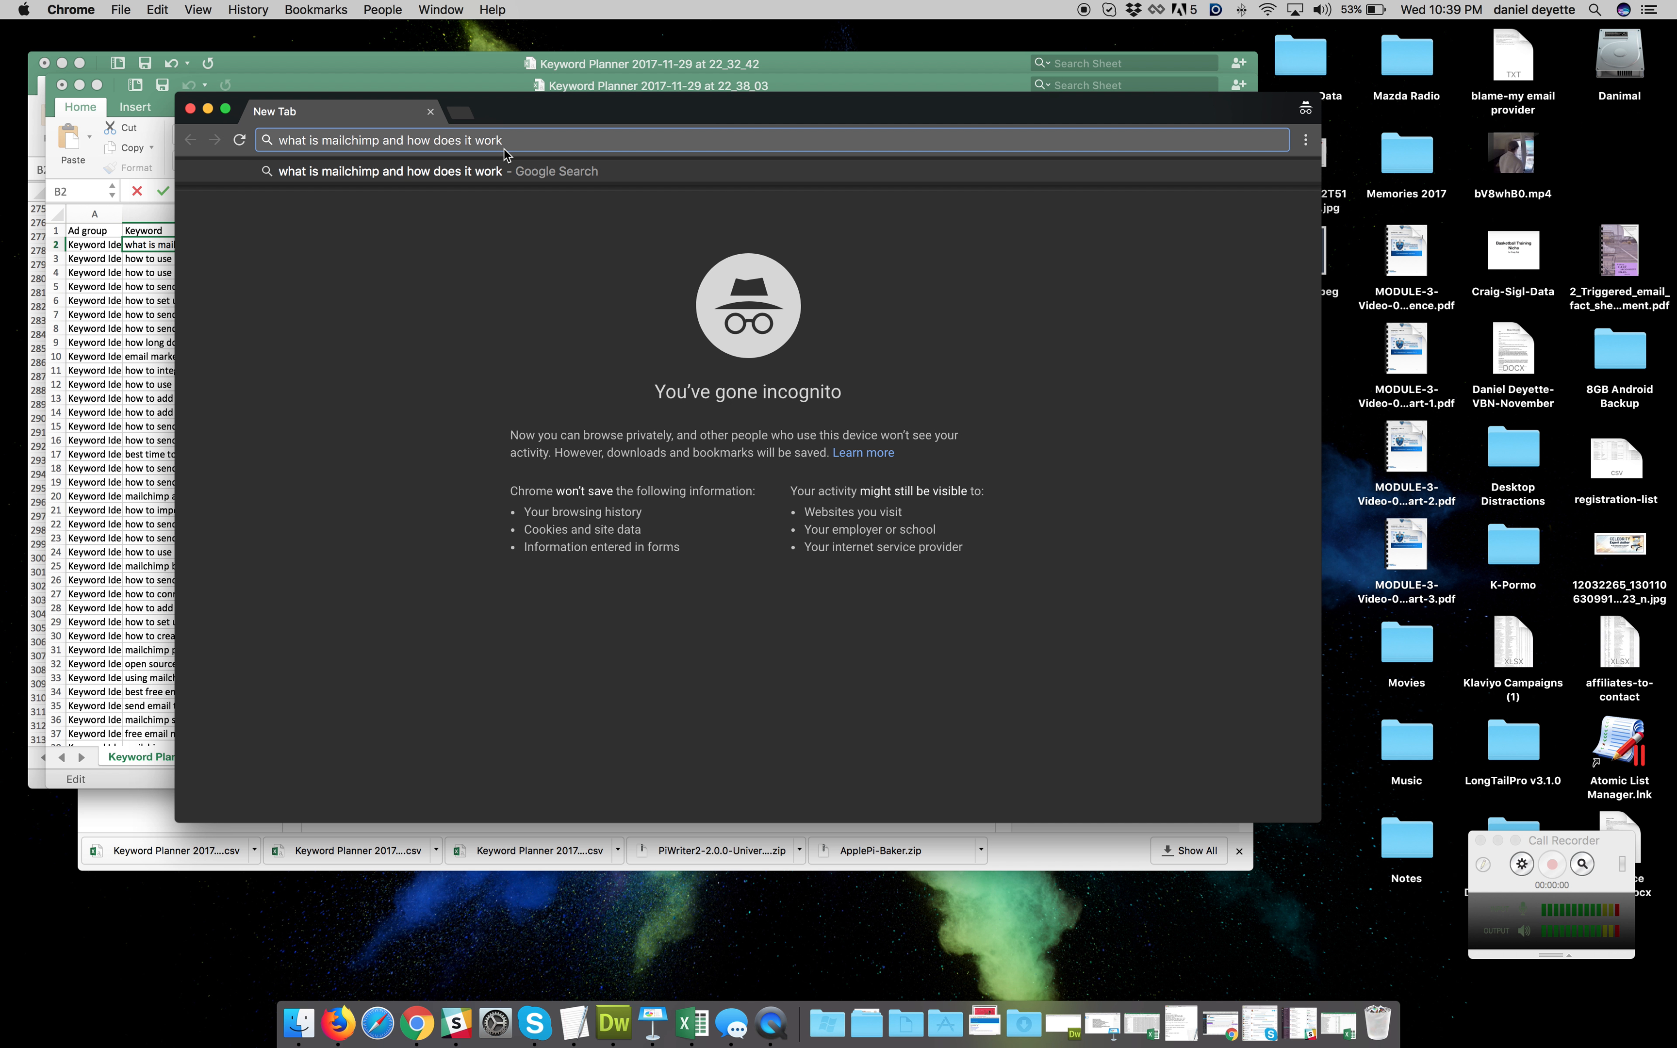
{"action": "key", "text": "Return"}
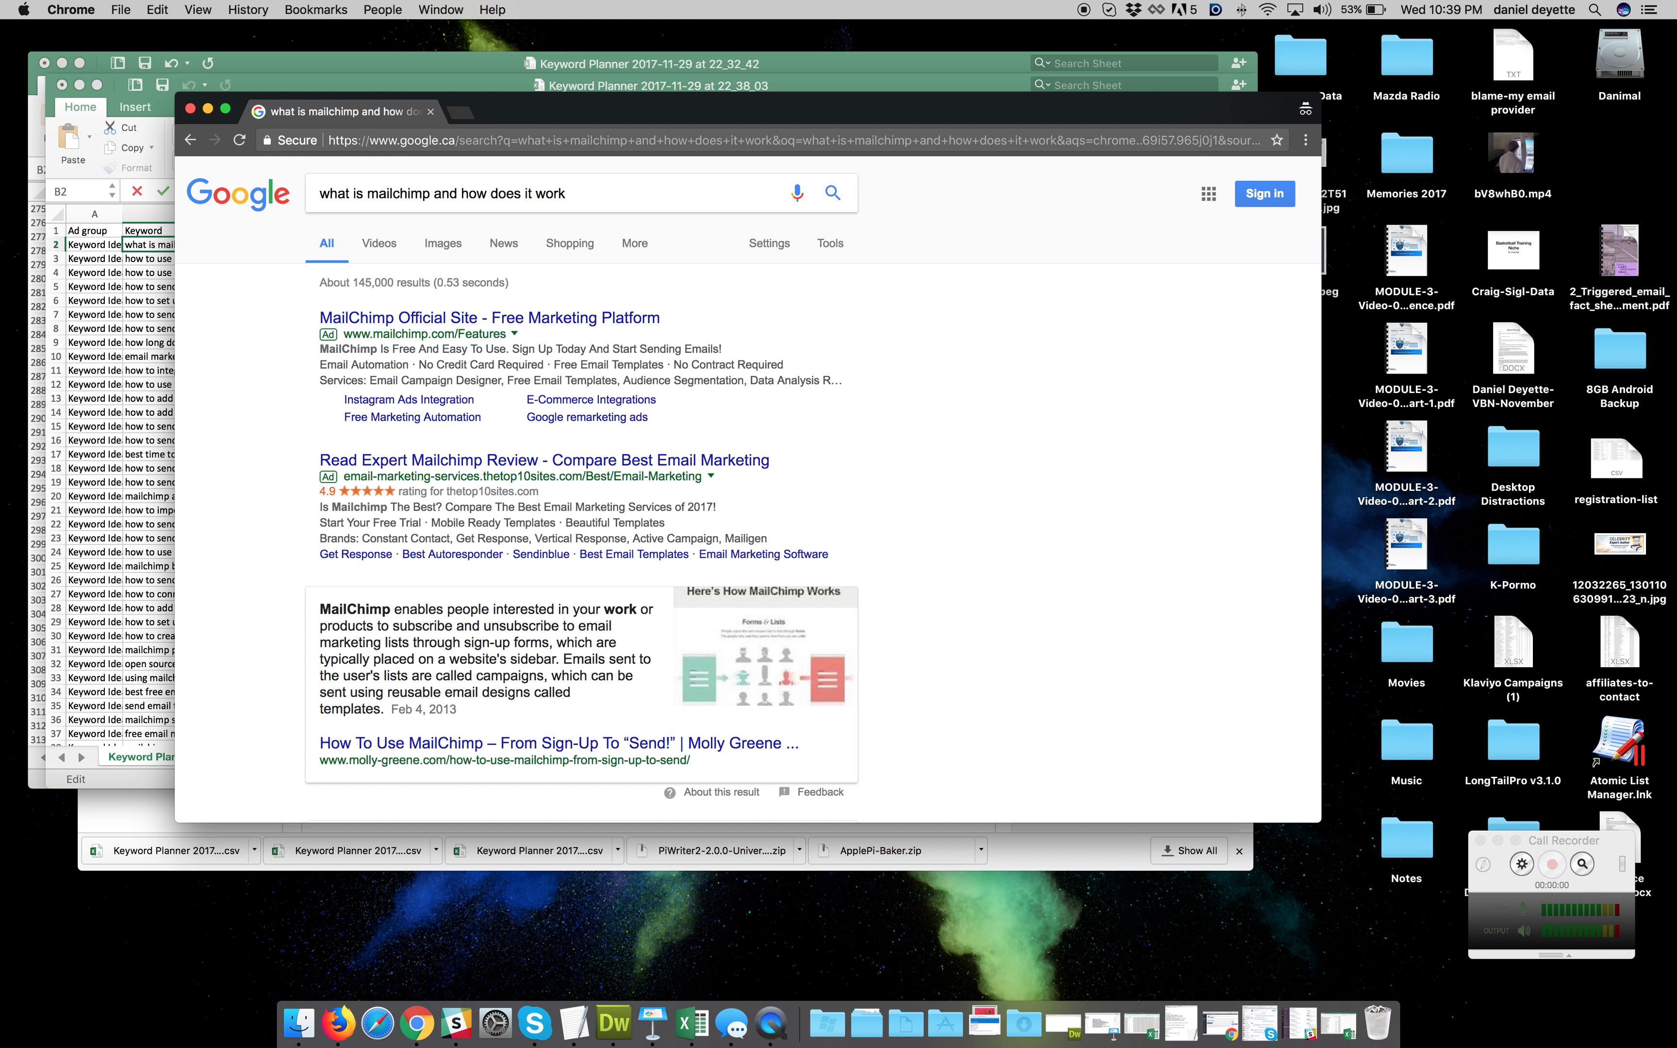
Examine the search results, including the People also ask questions and the organic listings, to see which pages compete for the phrase
{"action": "scroll", "coordinate": [490, 517], "scroll_direction": "down", "scroll_amount": 5}
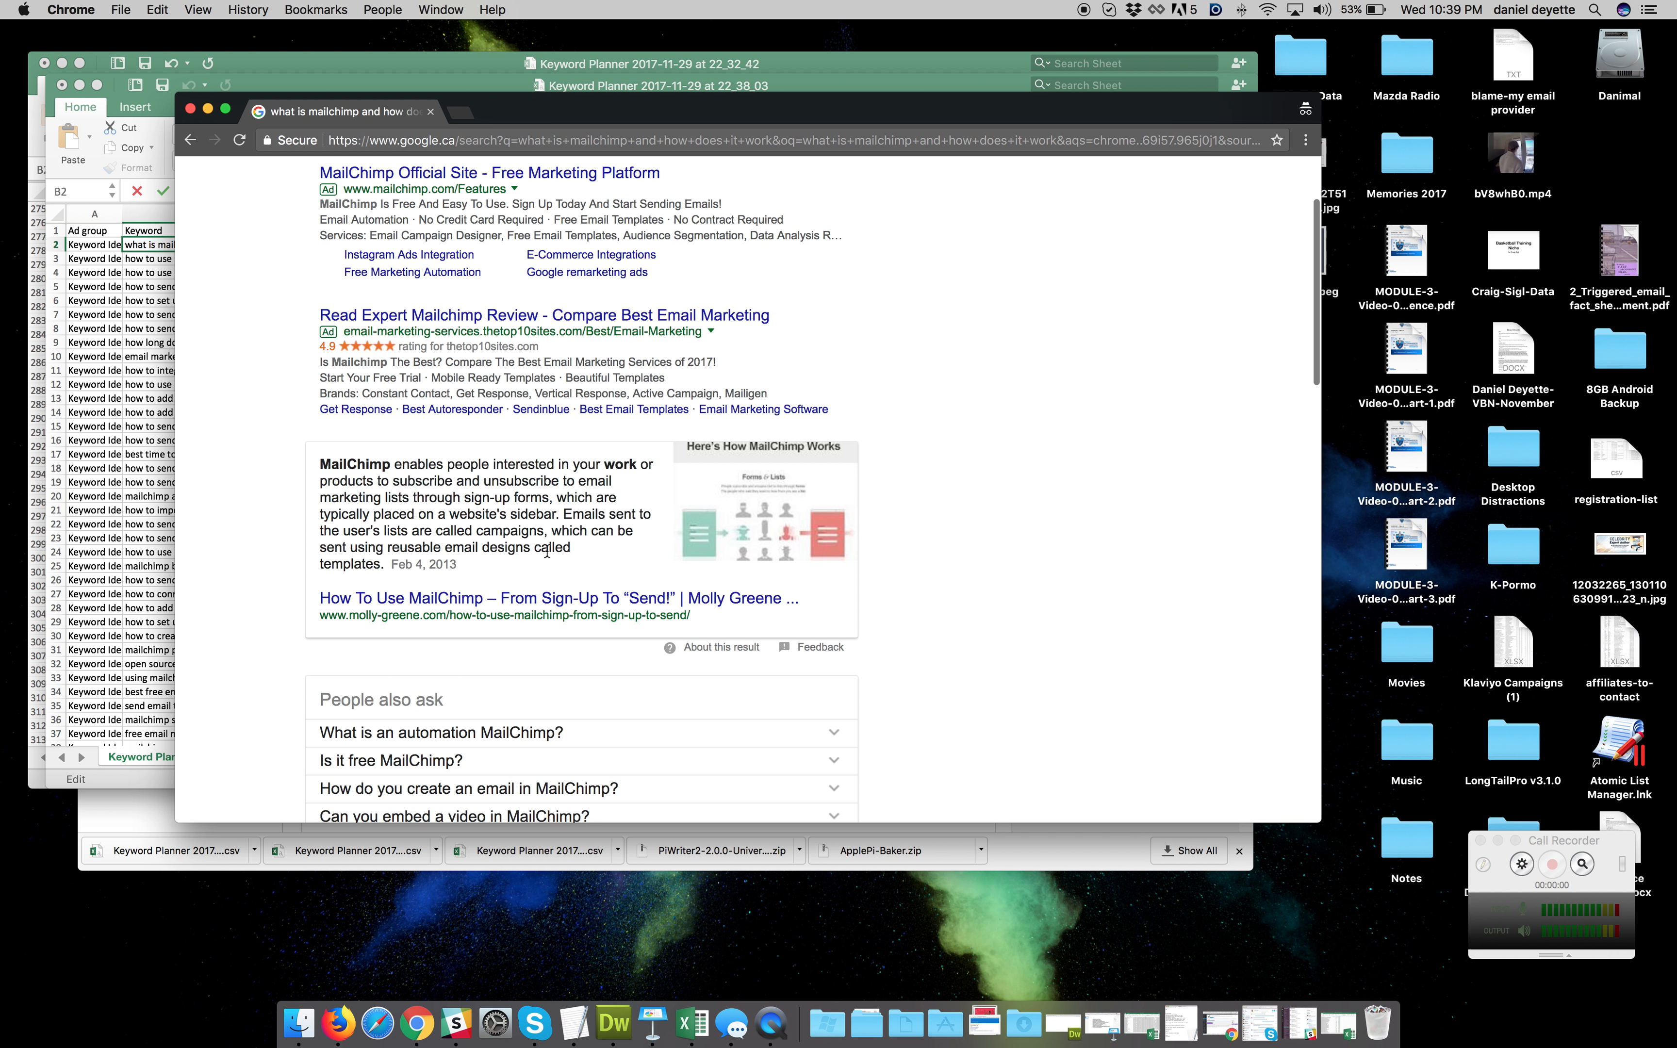
{"action": "scroll", "coordinate": [537, 556], "scroll_direction": "down", "scroll_amount": 4}
{"action": "scroll", "coordinate": [538, 557], "scroll_direction": "down", "scroll_amount": 2}
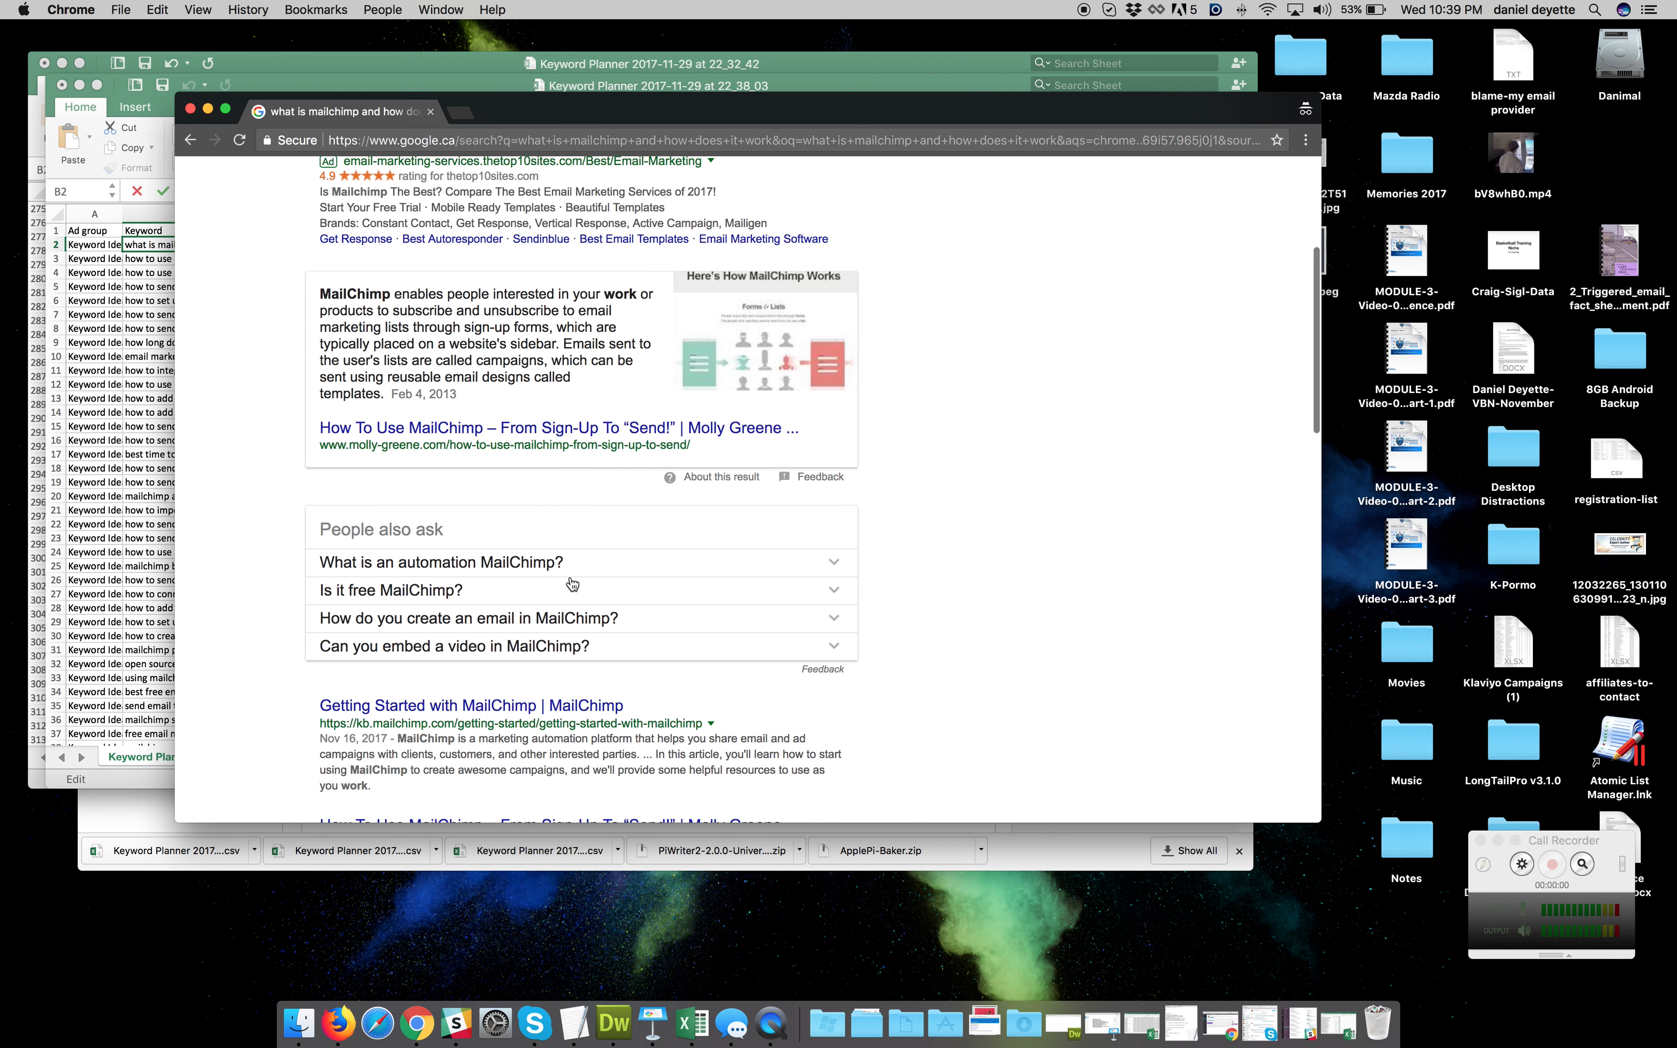
{"action": "left_click_drag", "start_coordinate": [913, 654], "coordinate": [284, 507]}
{"action": "left_click", "coordinate": [280, 508]}
{"action": "scroll", "coordinate": [320, 534], "scroll_direction": "down", "scroll_amount": 5}
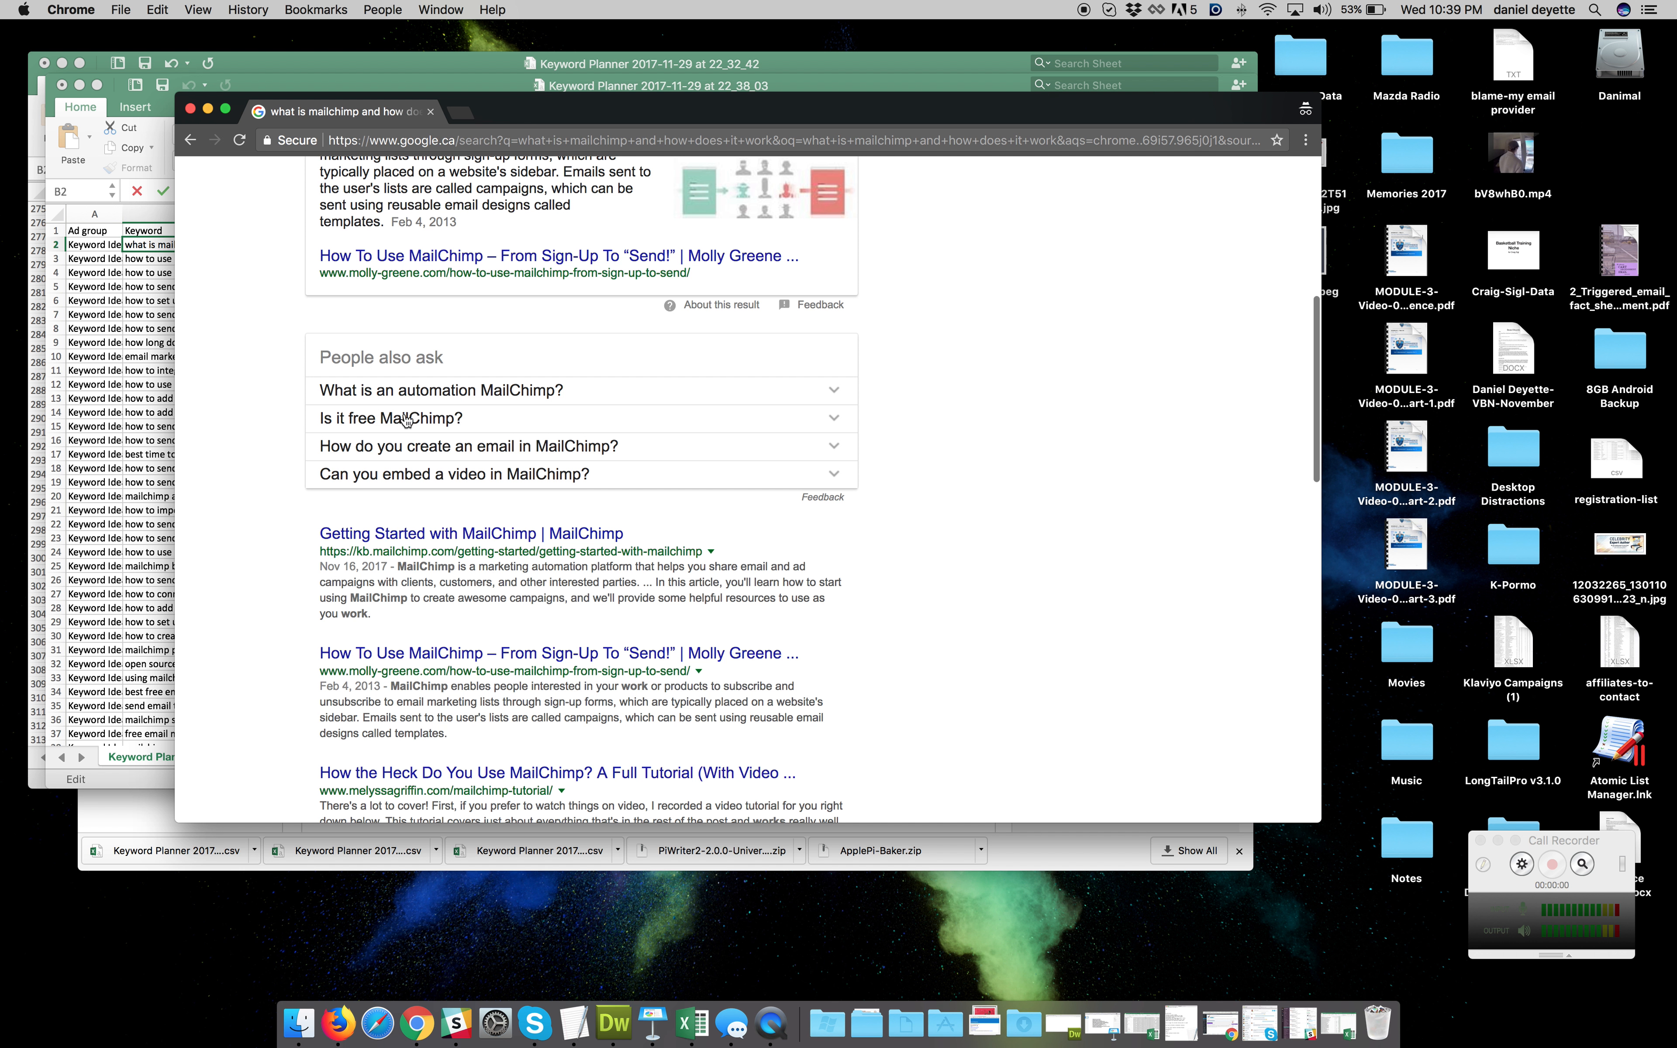
{"action": "scroll", "coordinate": [517, 471], "scroll_direction": "down", "scroll_amount": 2}
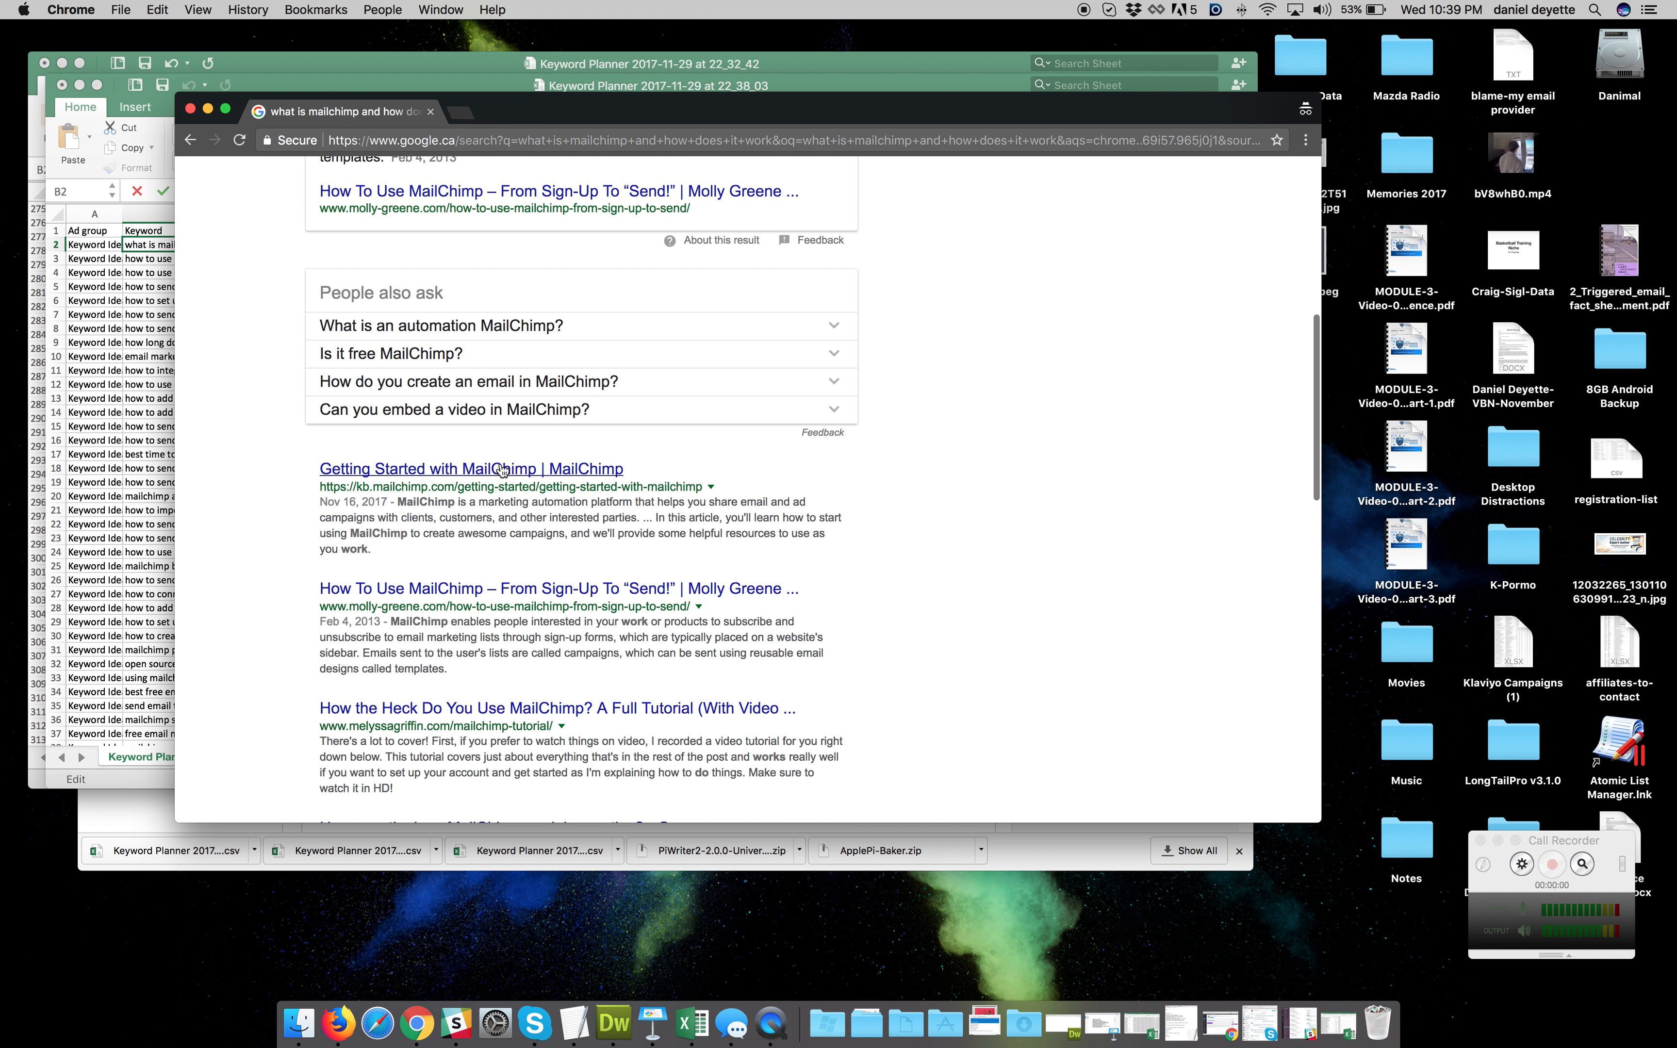
{"action": "scroll", "coordinate": [485, 475], "scroll_direction": "down", "scroll_amount": 2}
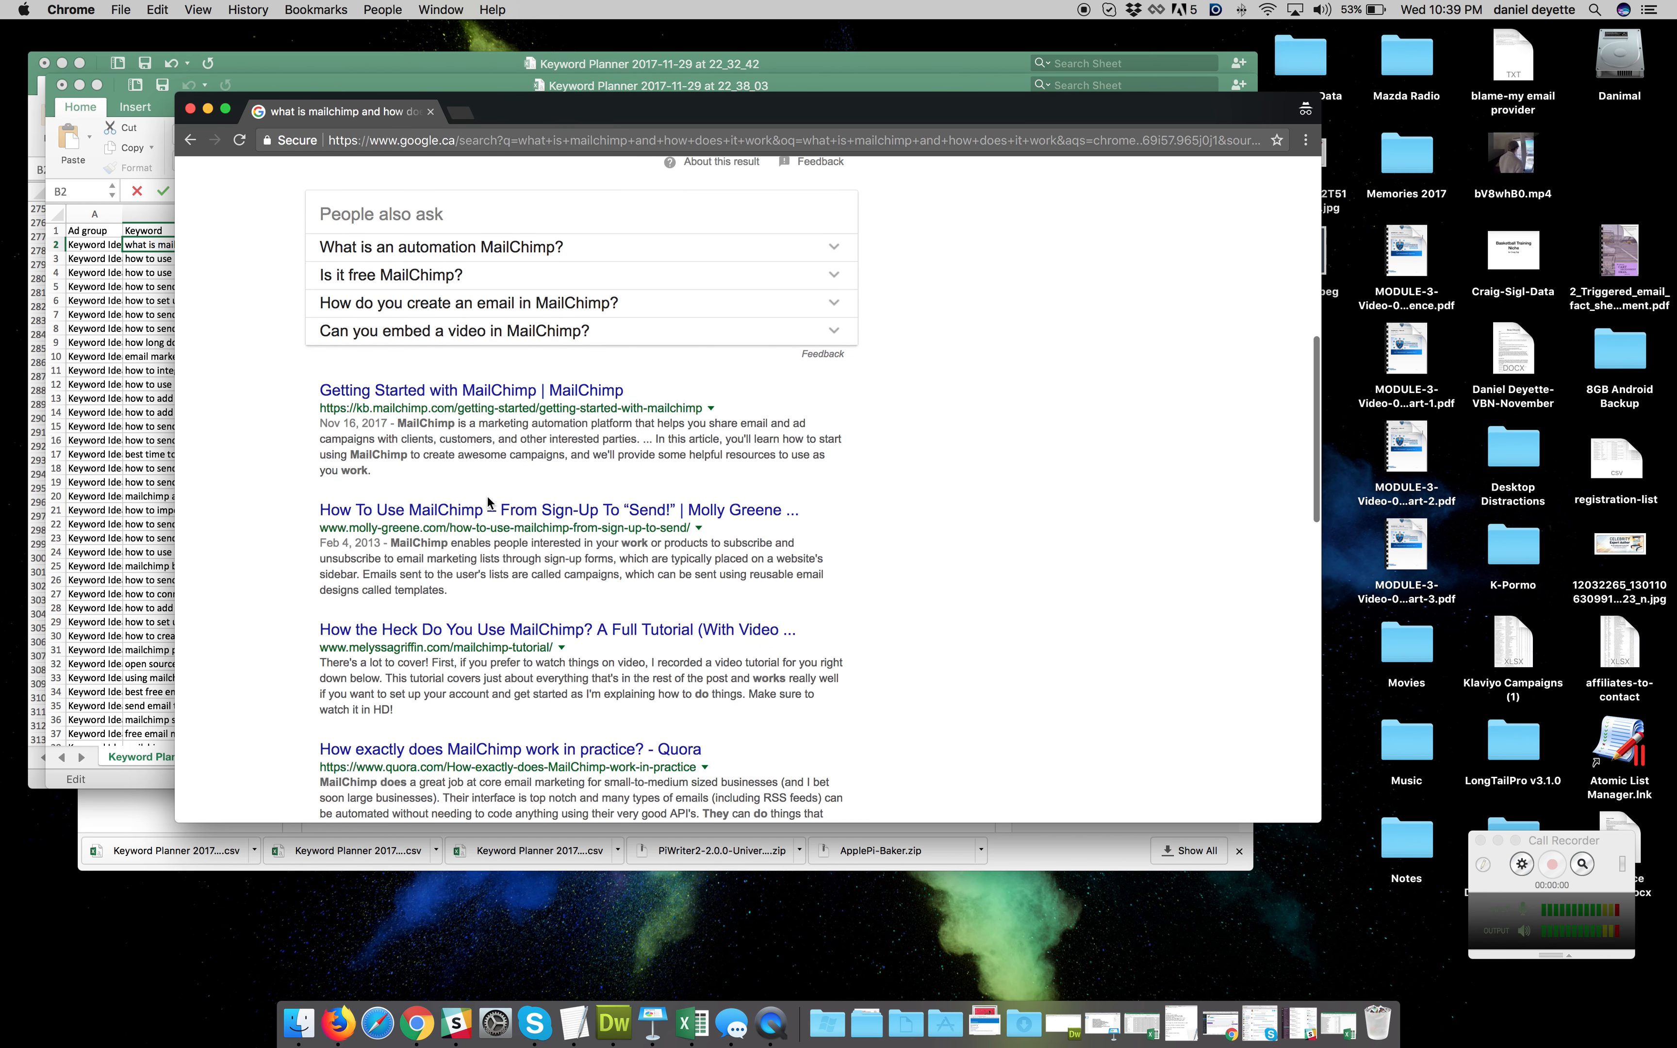
{"action": "scroll", "coordinate": [416, 443], "scroll_direction": "down", "scroll_amount": 2}
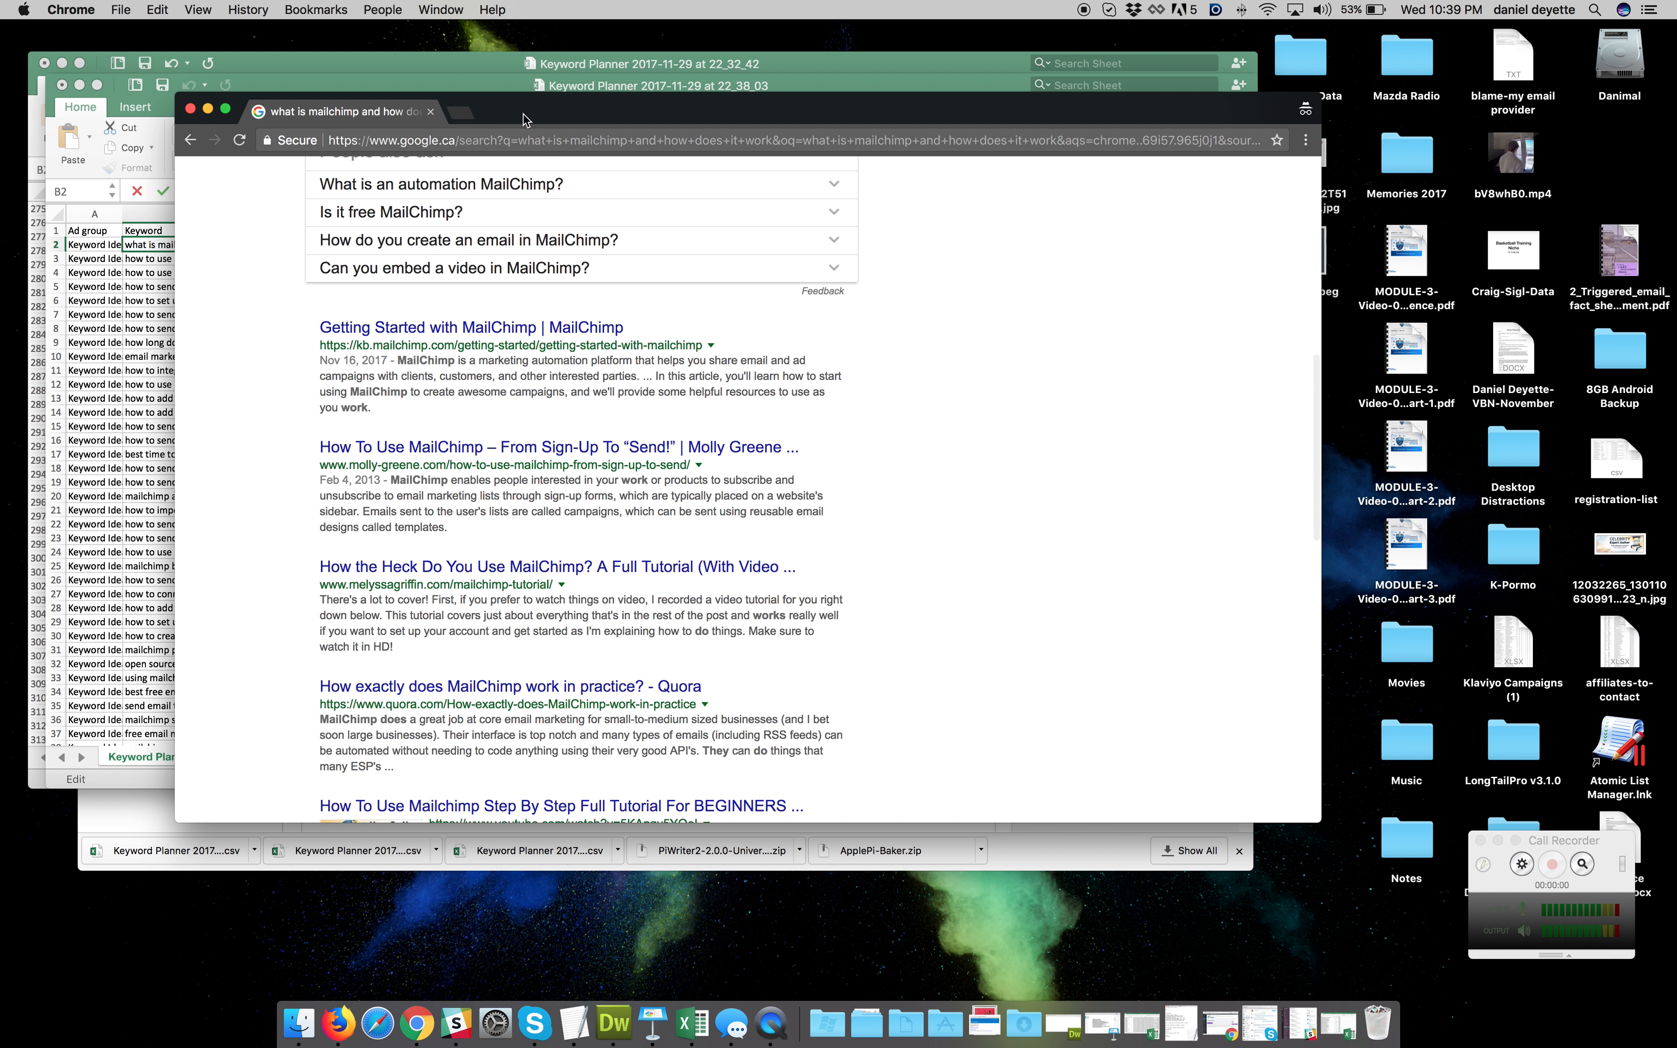
{"action": "scroll", "coordinate": [530, 528], "scroll_direction": "down", "scroll_amount": 2}
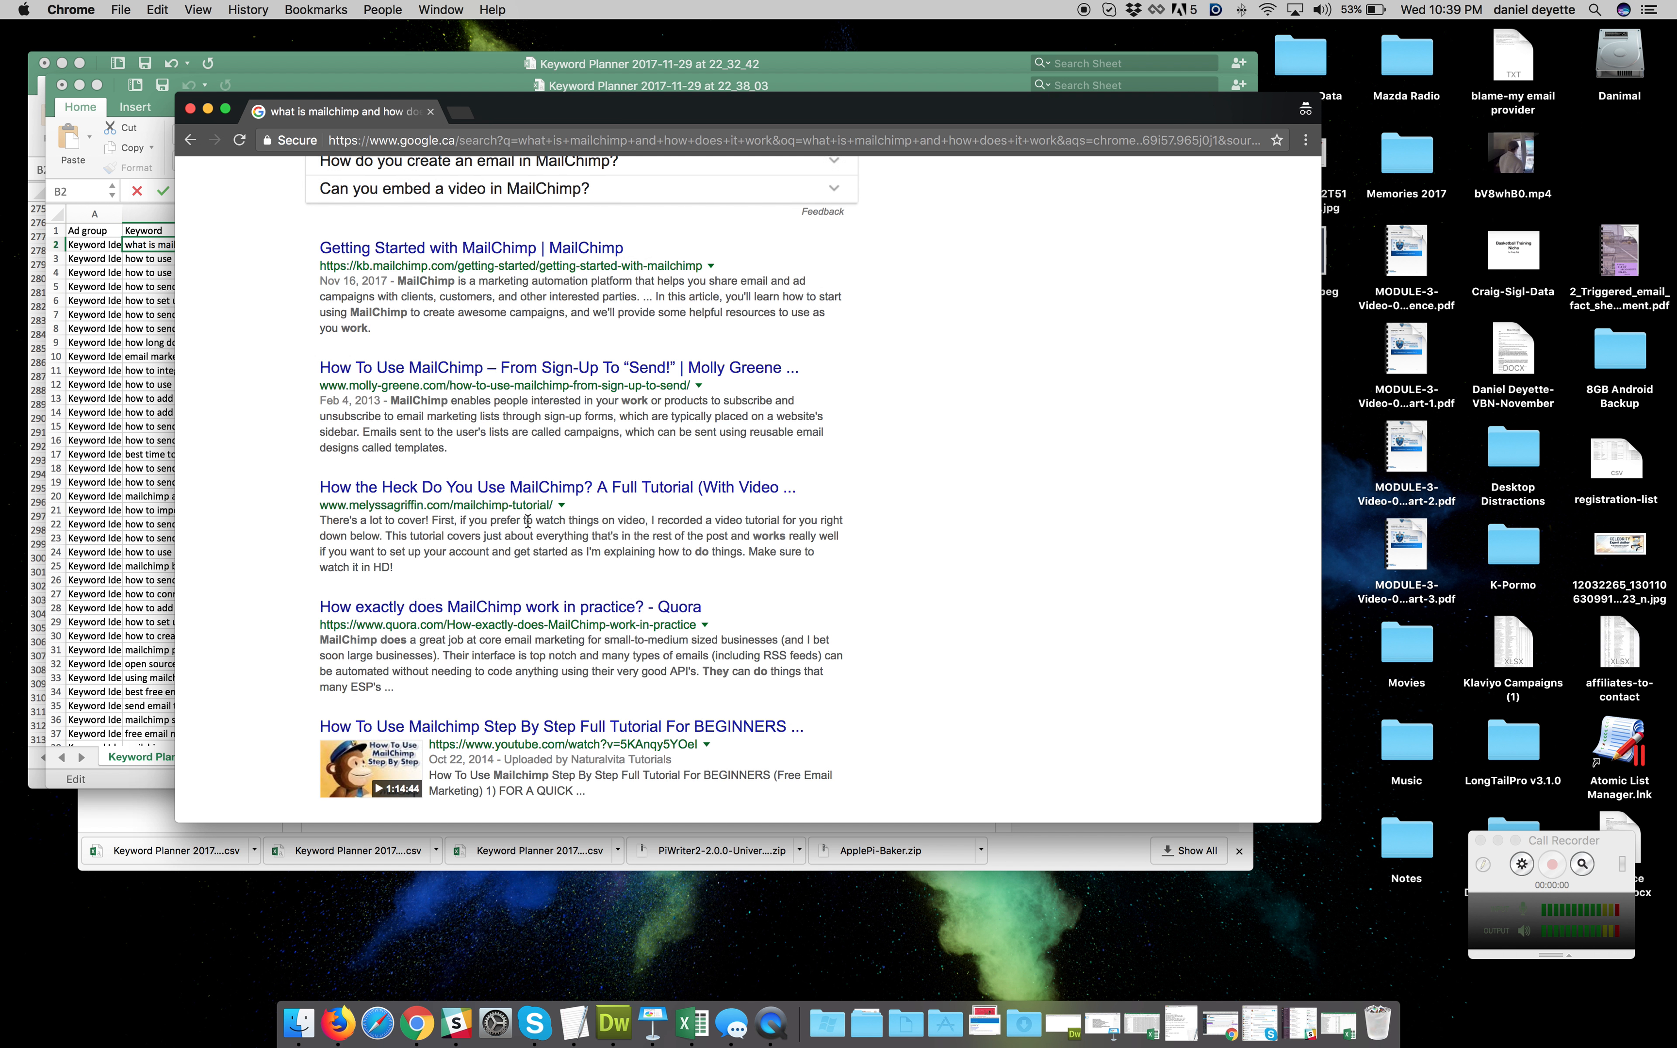
{"action": "scroll", "coordinate": [528, 521], "scroll_direction": "down", "scroll_amount": 1}
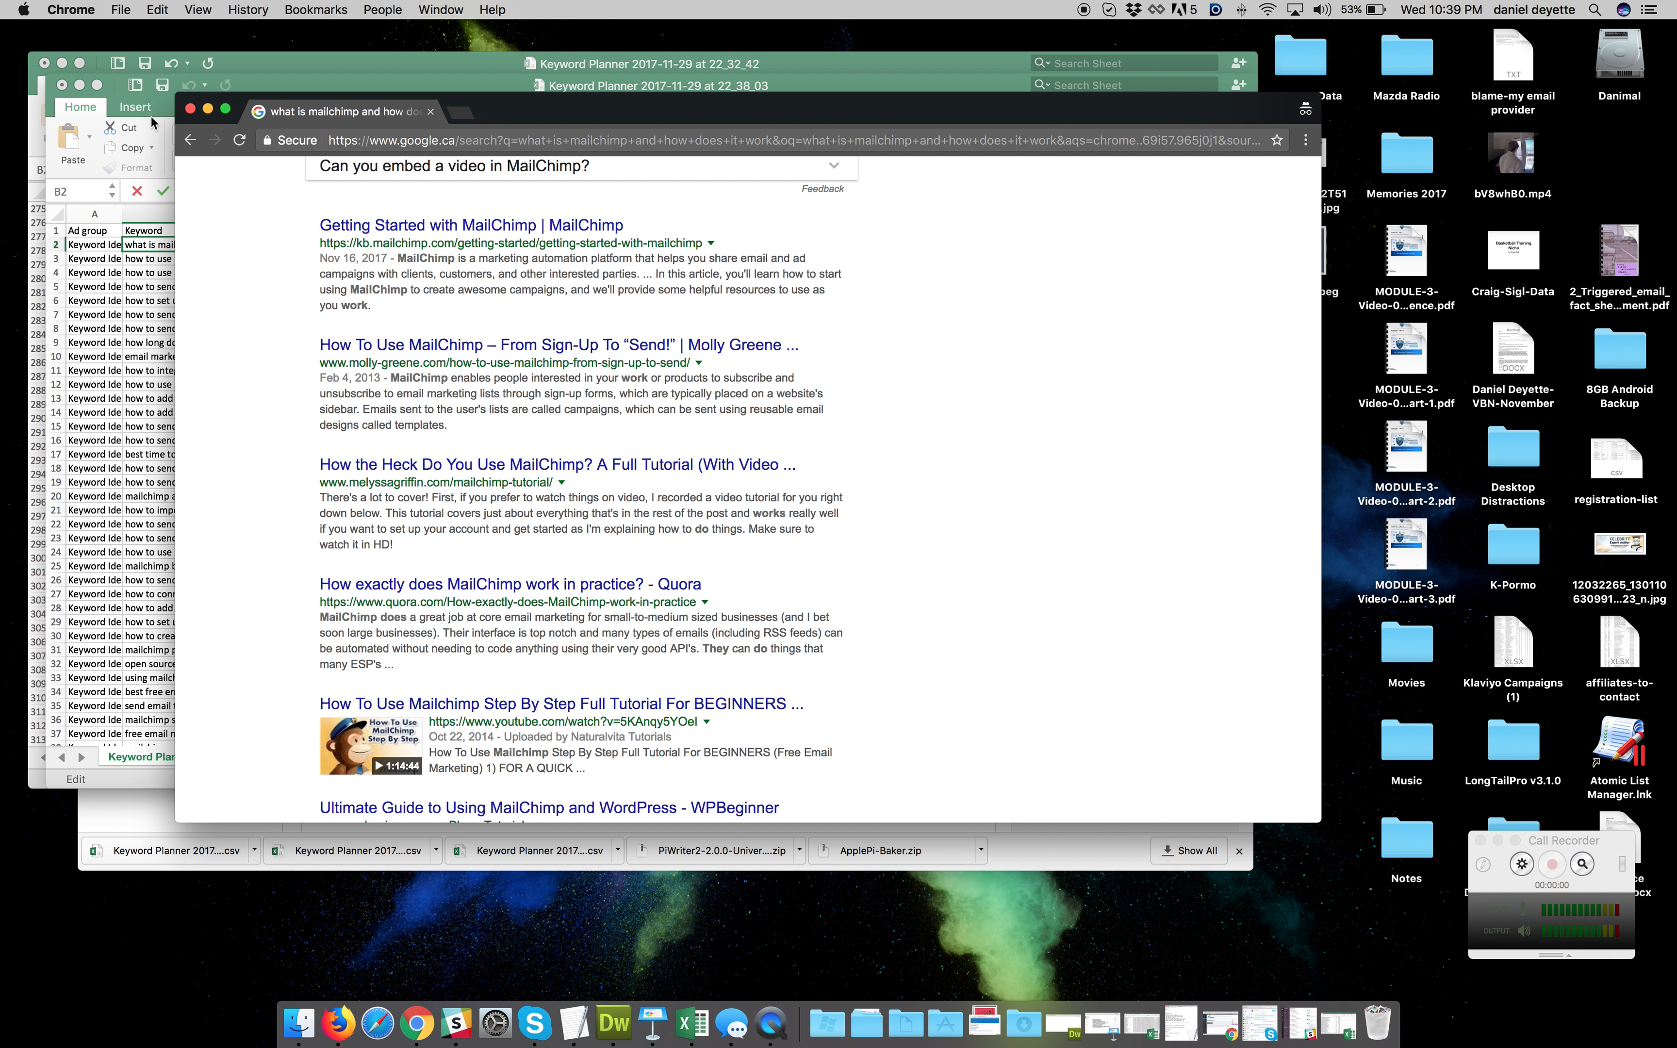
Minimize both Chrome windows and open FreeMind from the Applications folder
{"action": "left_click", "coordinate": [208, 113]}
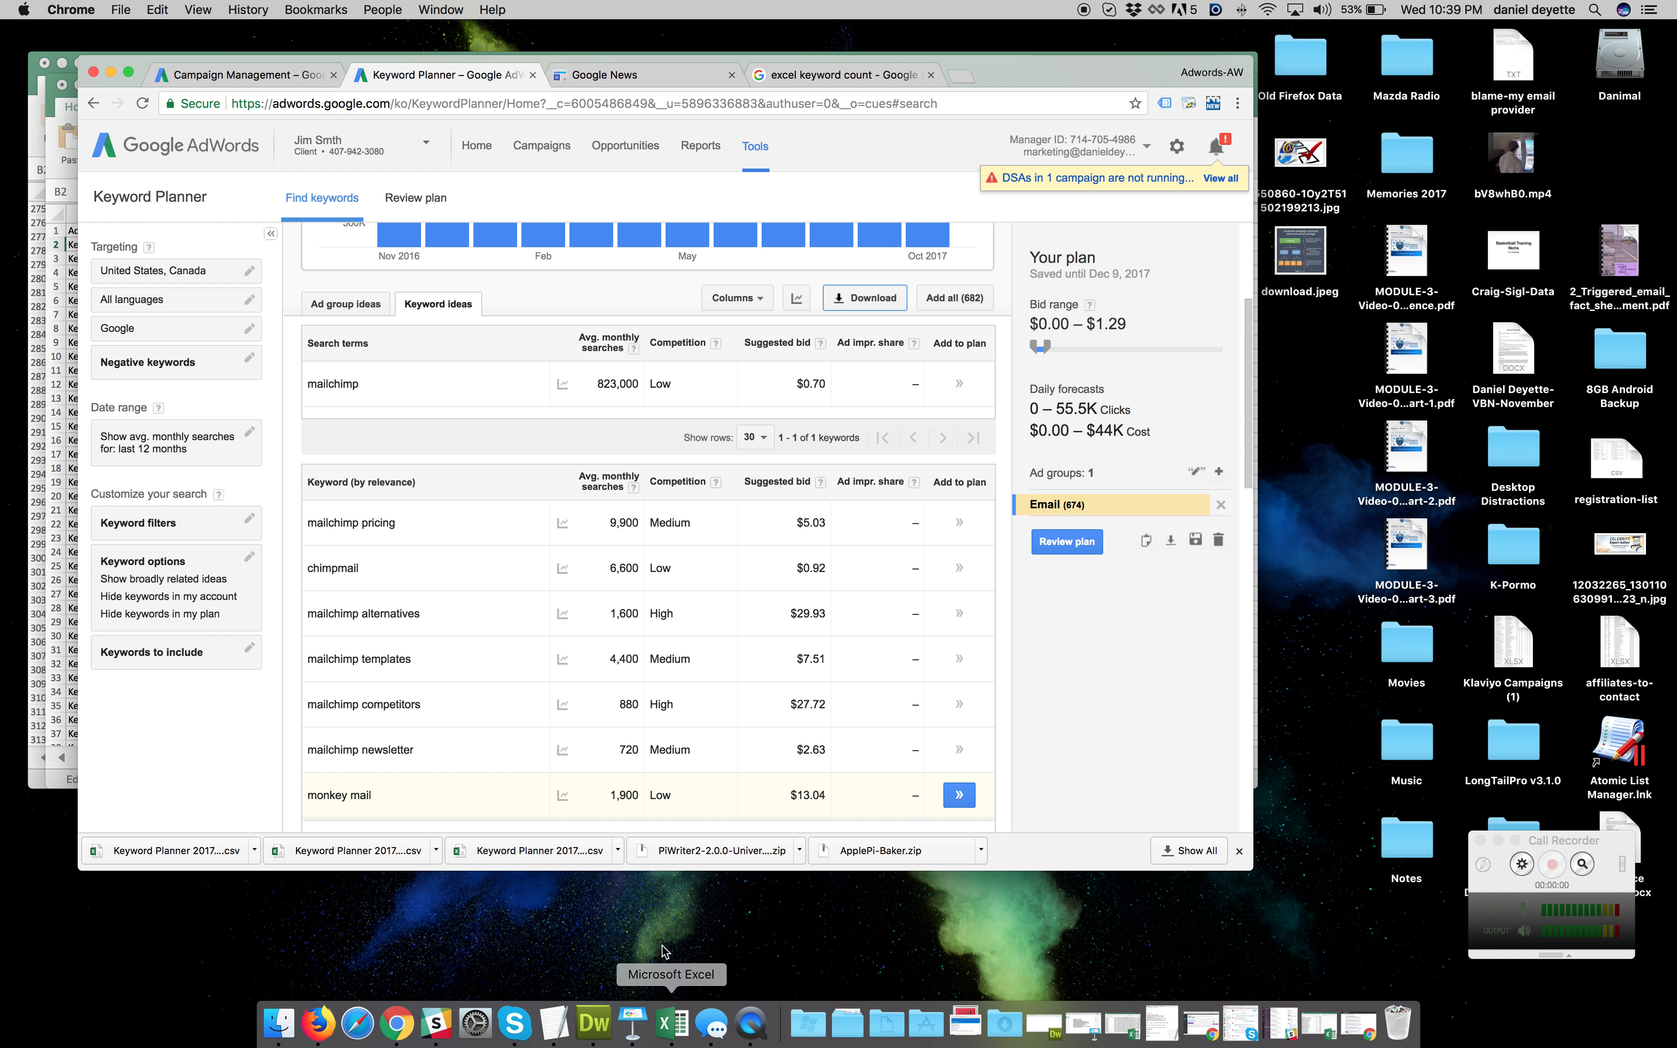
{"action": "left_click", "coordinate": [111, 72]}
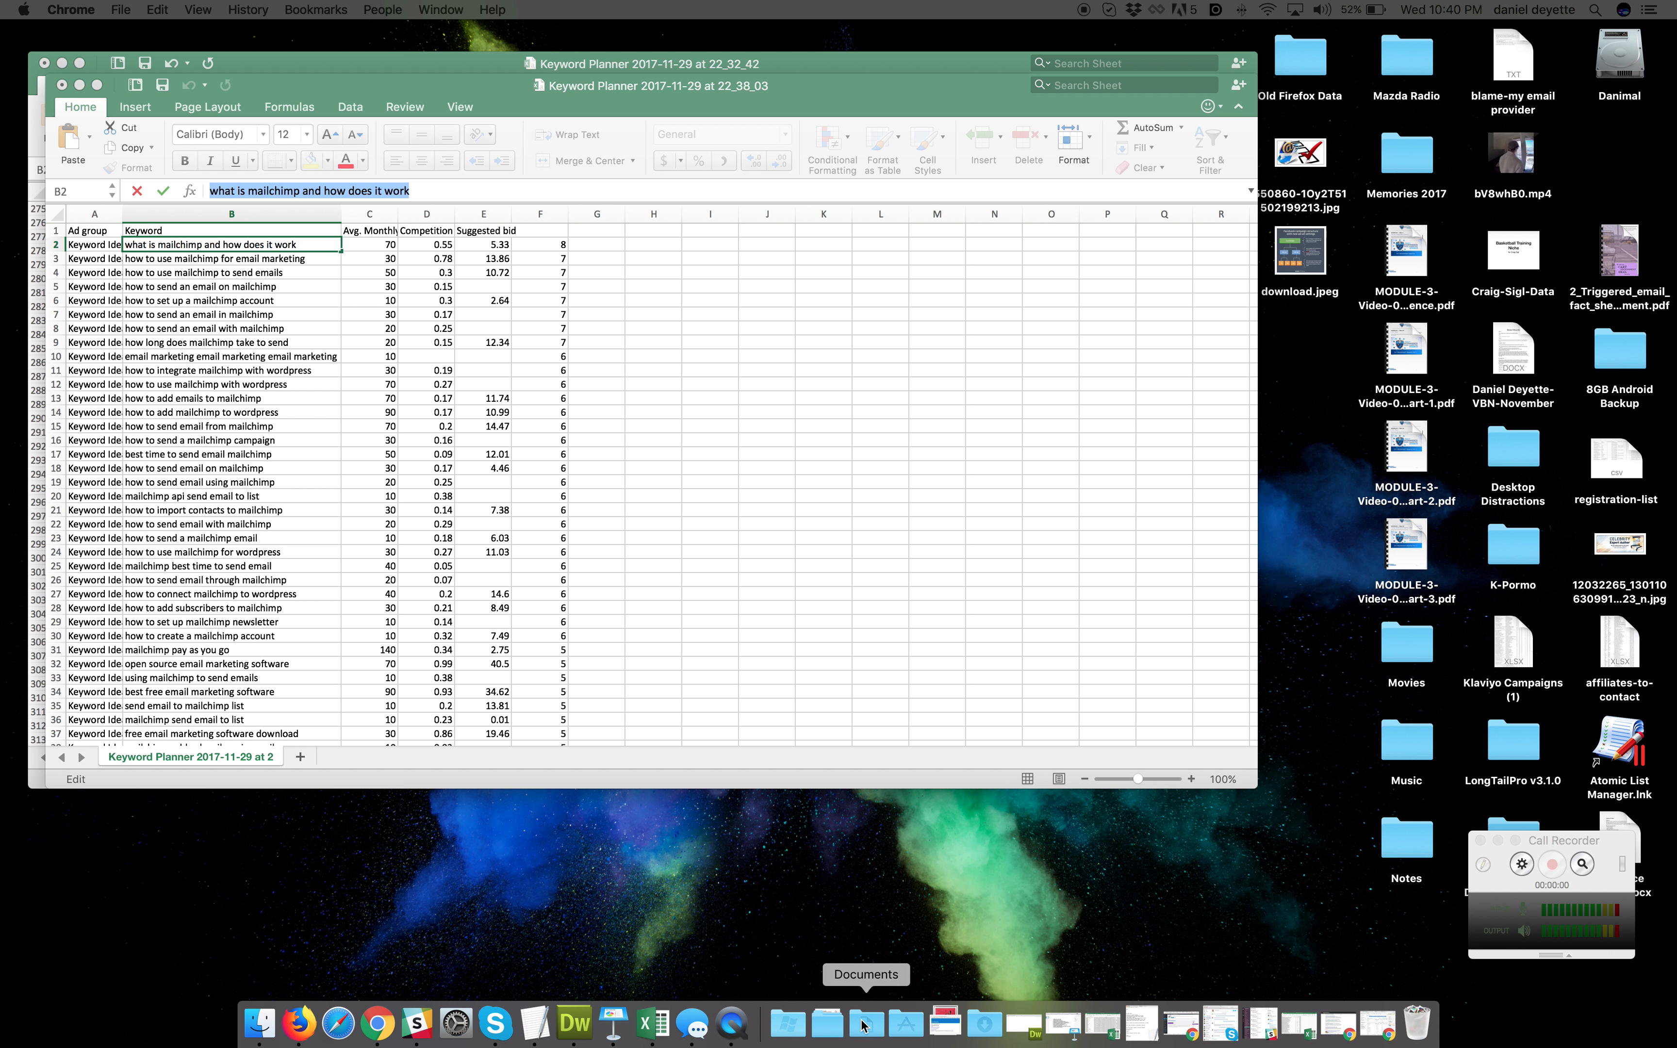
{"action": "left_click", "coordinate": [906, 1029]}
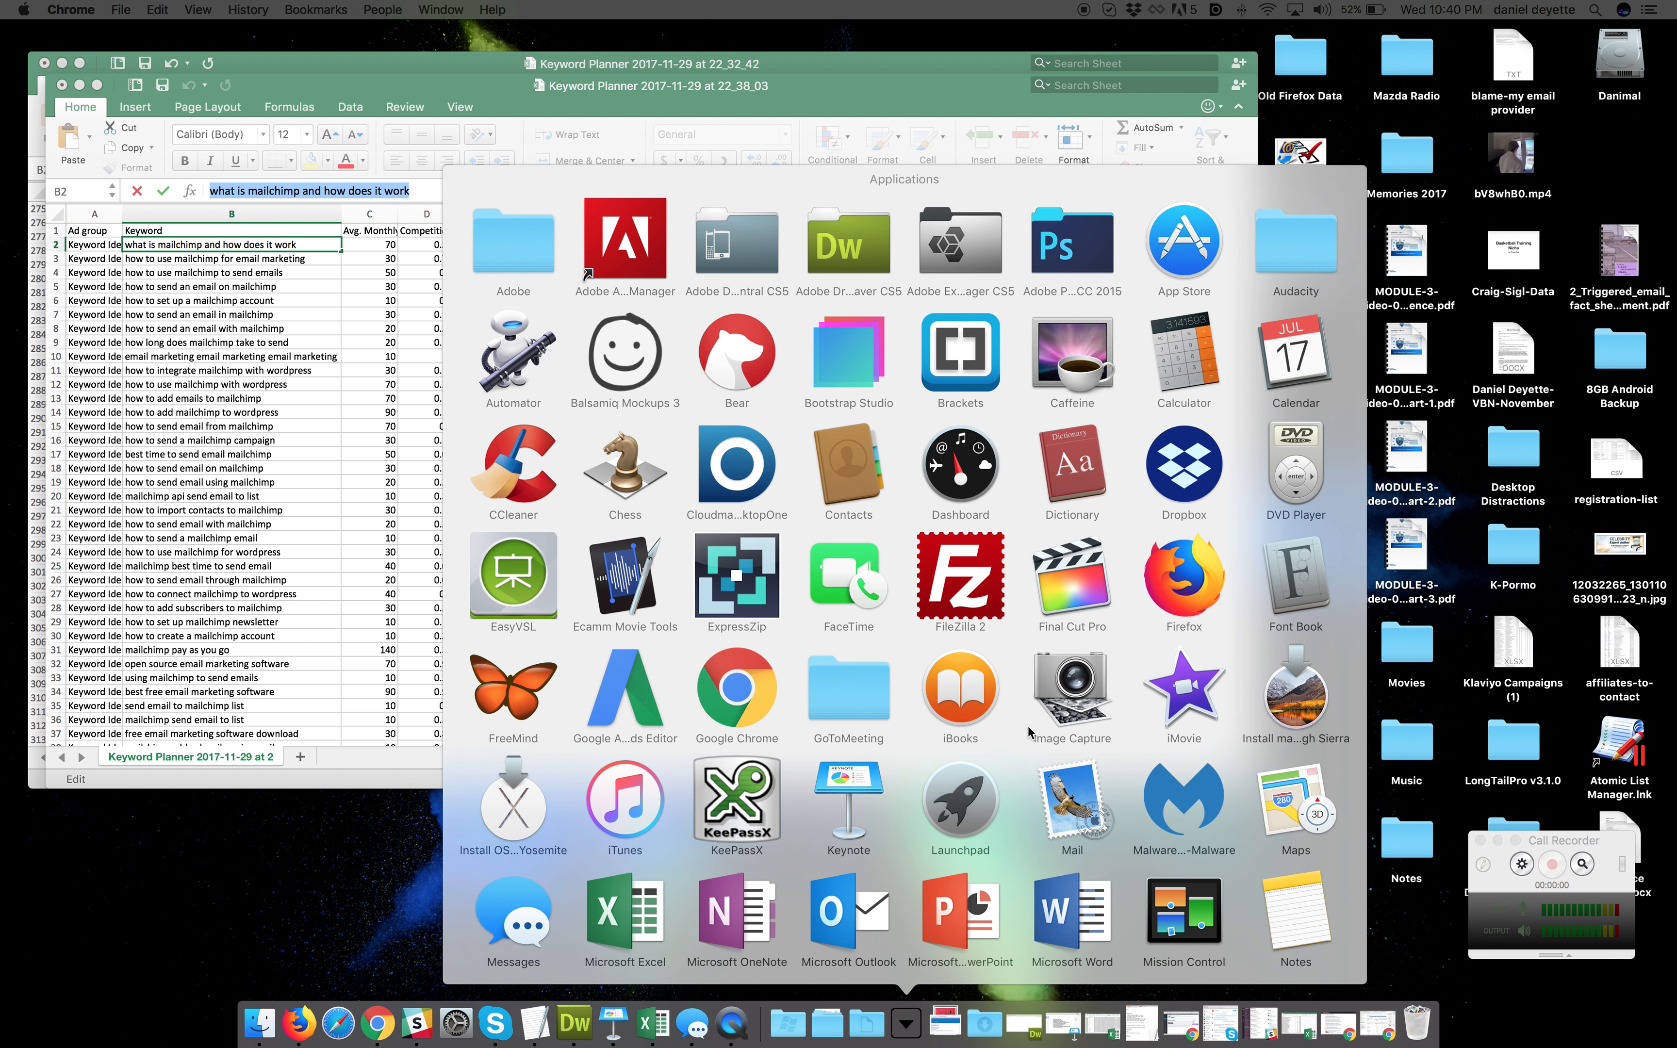
{"action": "left_click", "coordinate": [516, 689]}
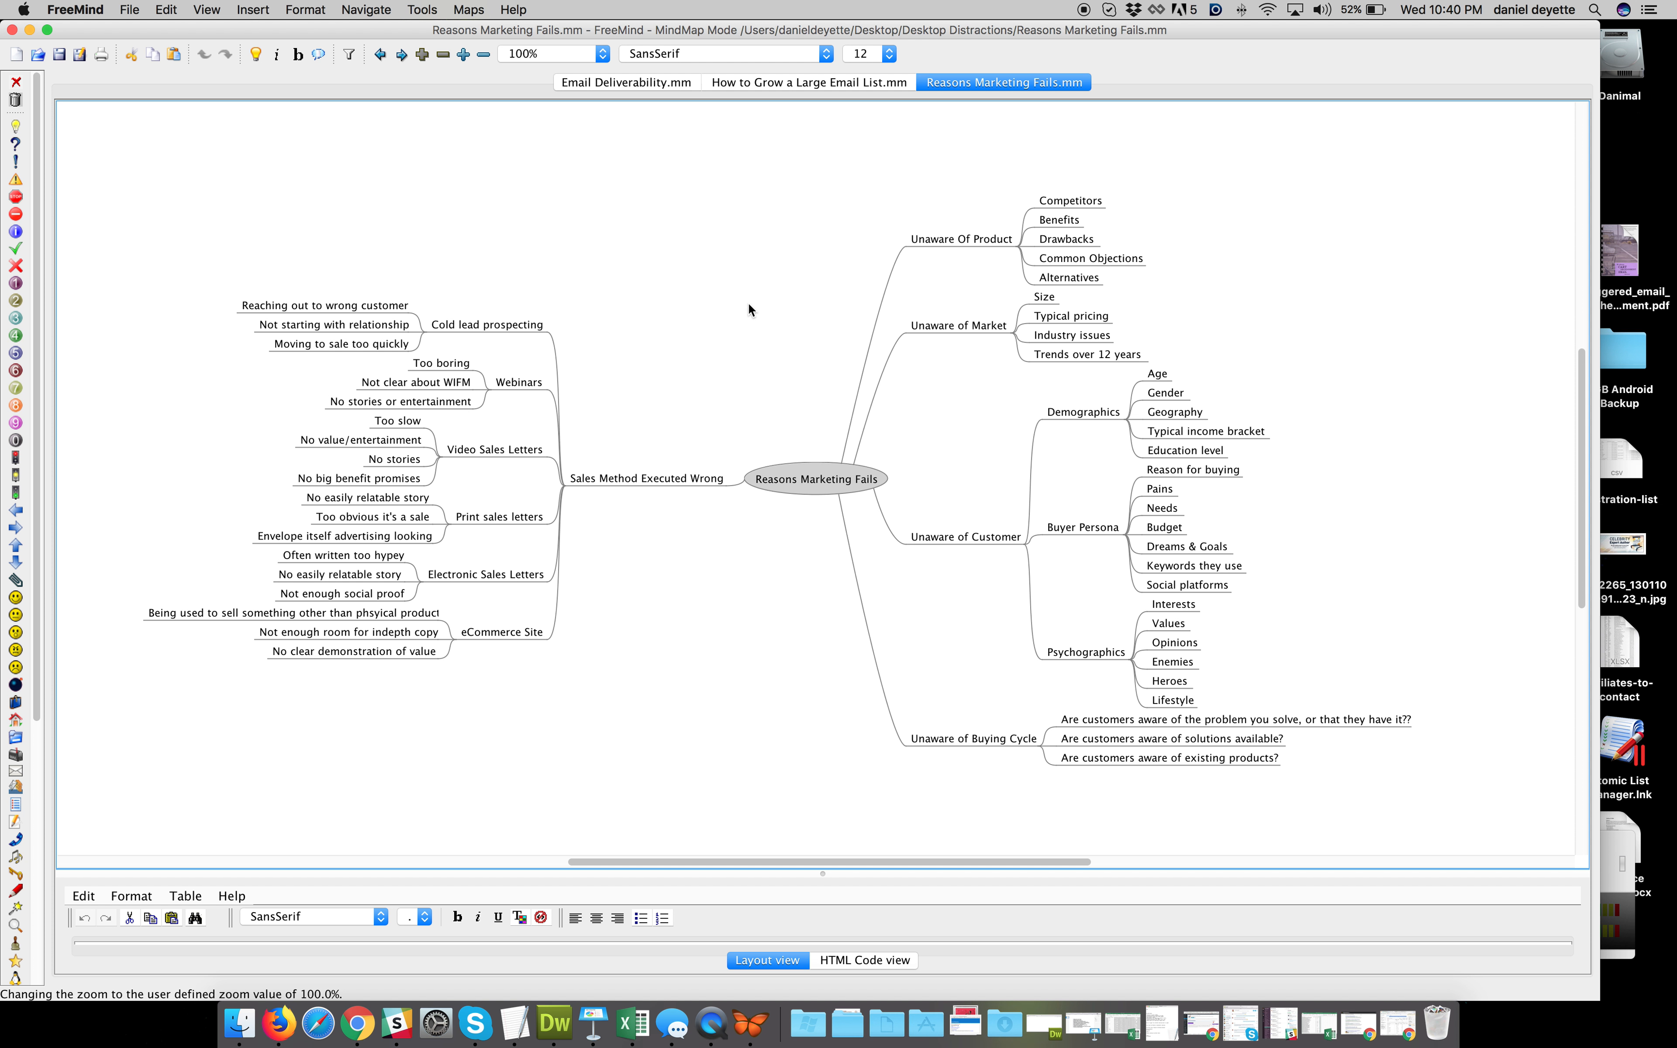
Create a new mind map and resize the FreeMind window so it sits beside the keyword sheet with the root node in view
{"action": "left_click", "coordinate": [129, 9]}
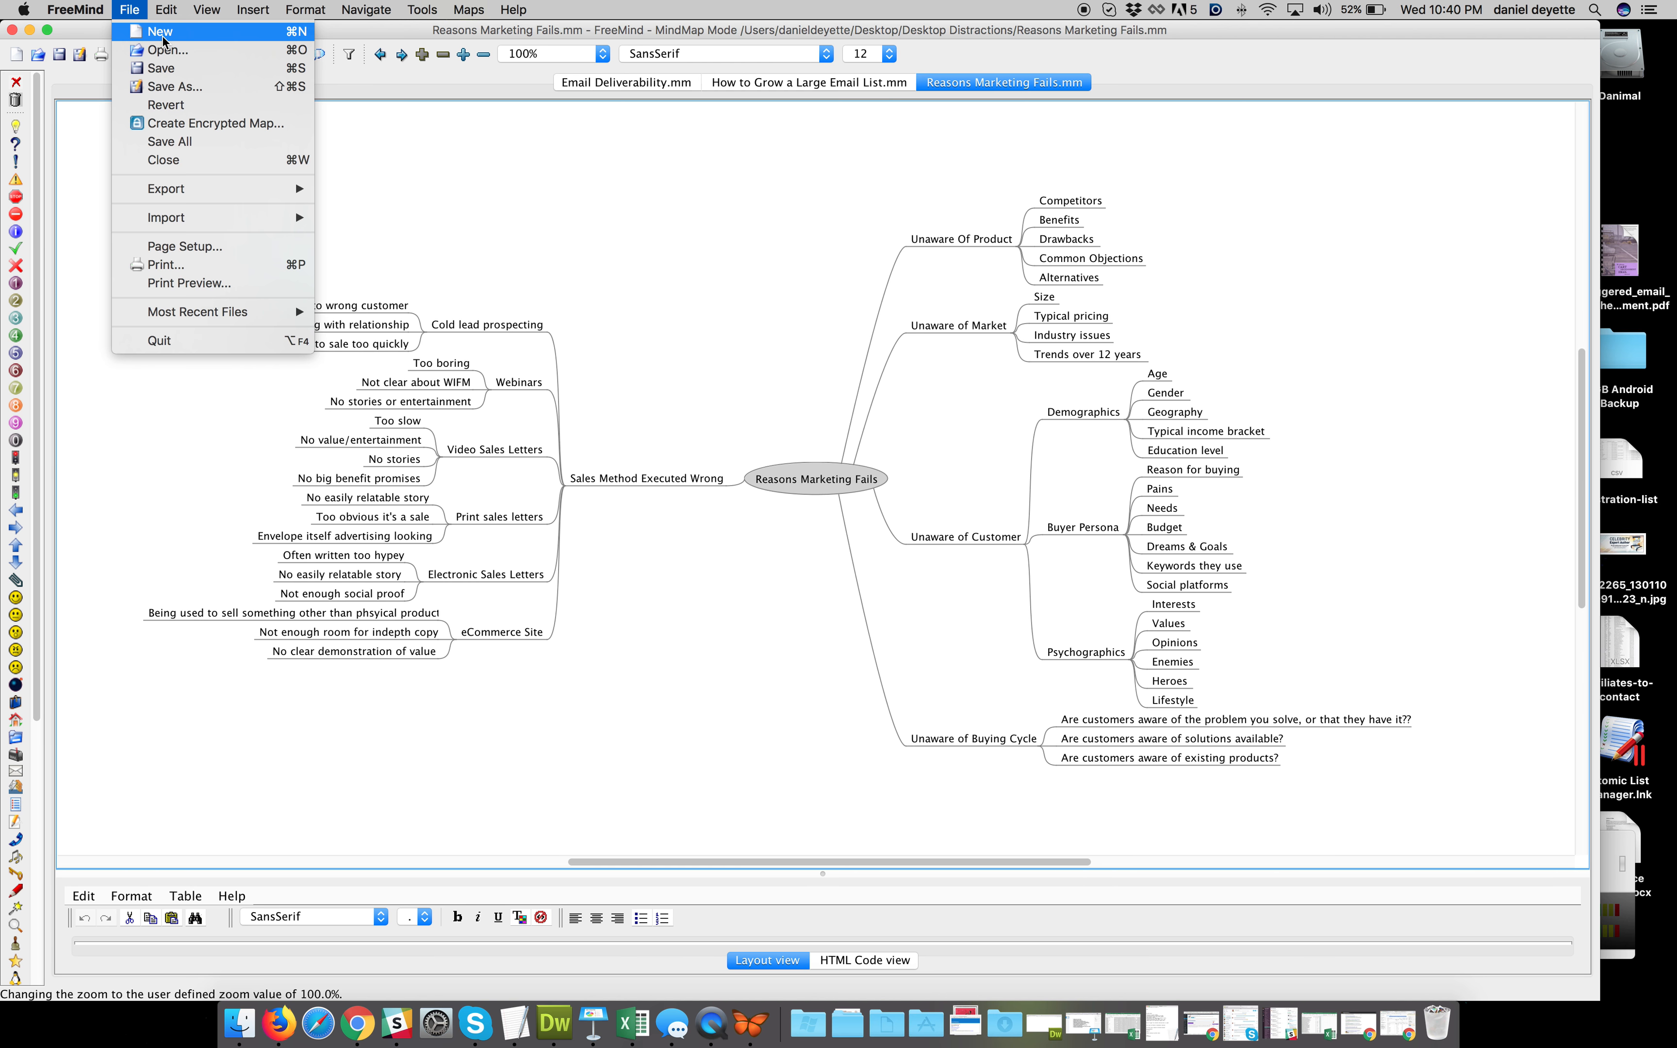
{"action": "left_click", "coordinate": [162, 35]}
{"action": "left_click_drag", "start_coordinate": [12, 30], "coordinate": [714, 155]}
{"action": "left_click_drag", "start_coordinate": [1003, 165], "coordinate": [869, 109]}
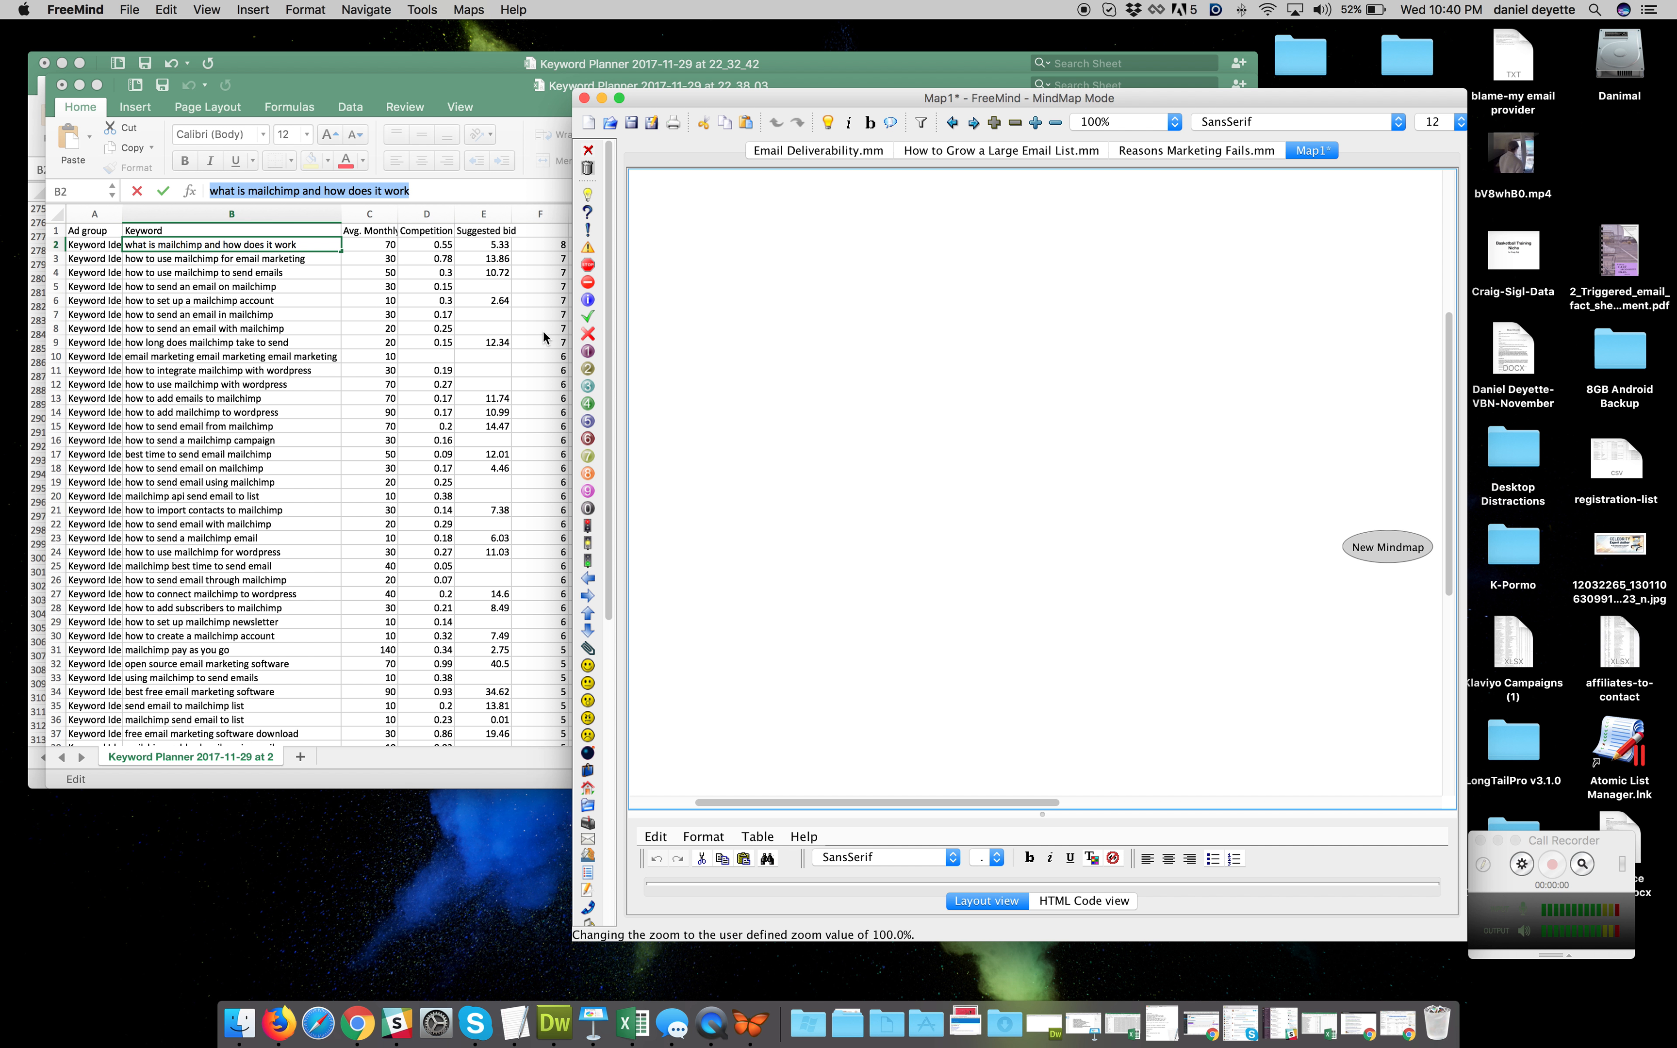
{"action": "left_click_drag", "start_coordinate": [1460, 934], "coordinate": [1626, 942]}
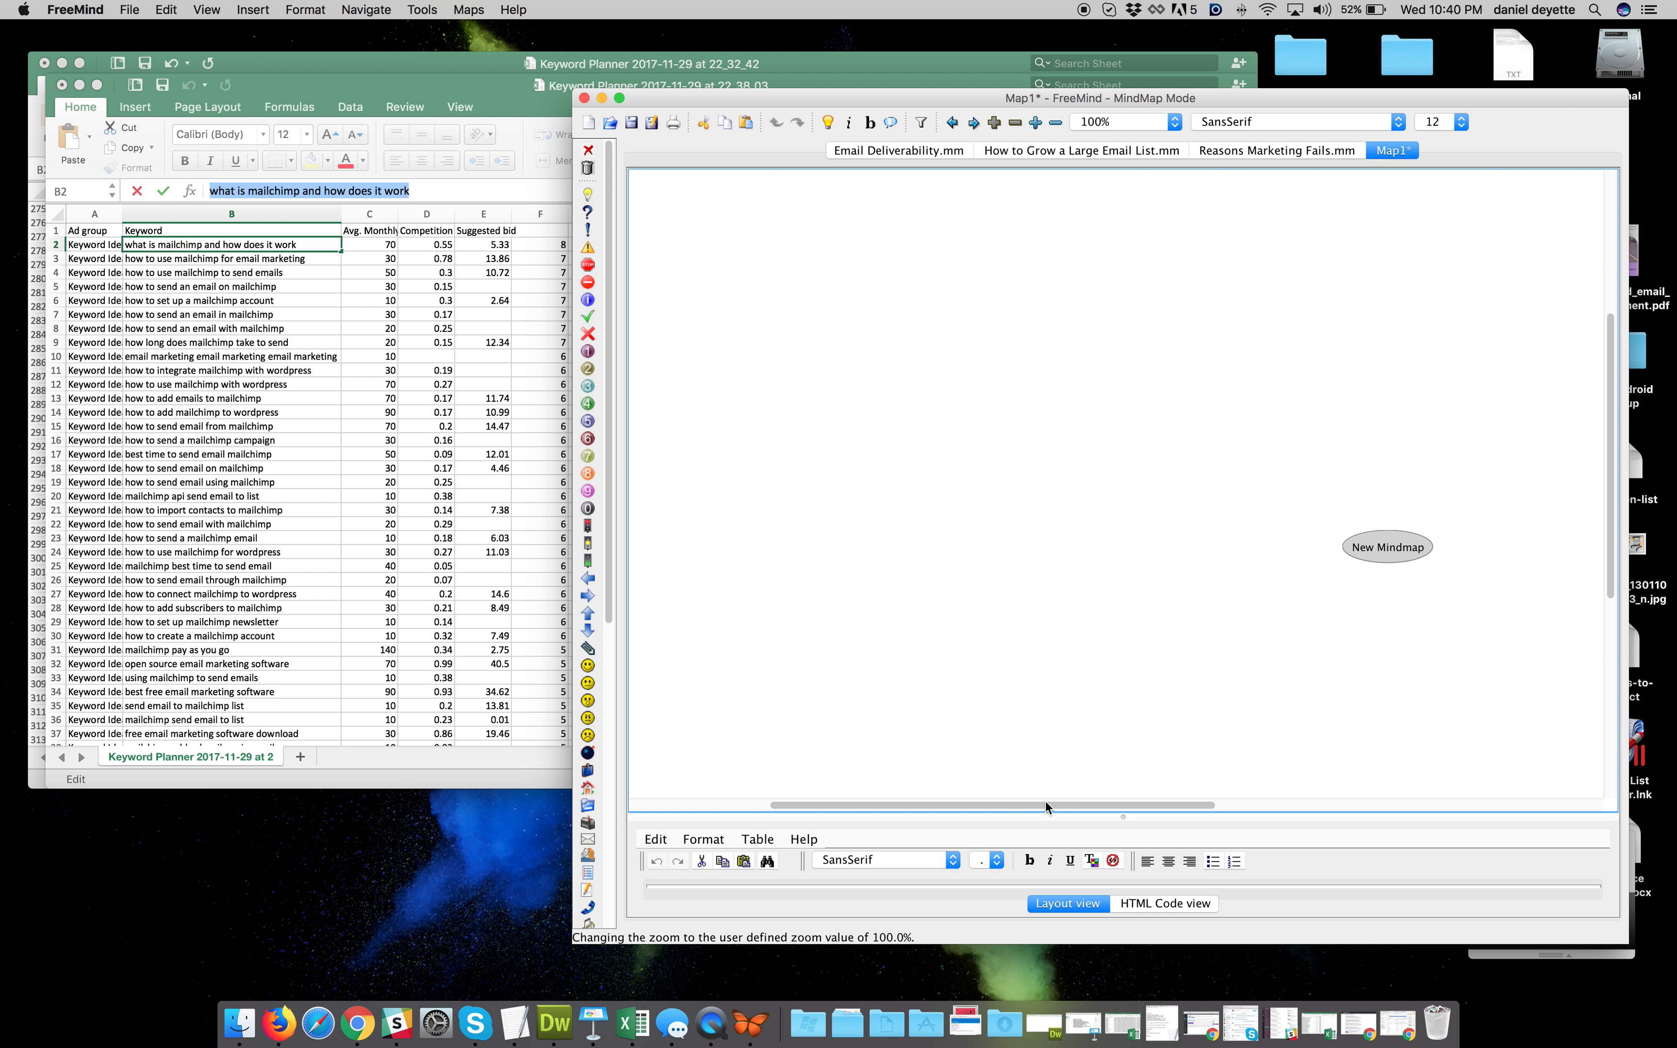
{"action": "left_click_drag", "start_coordinate": [1045, 802], "coordinate": [1185, 803]}
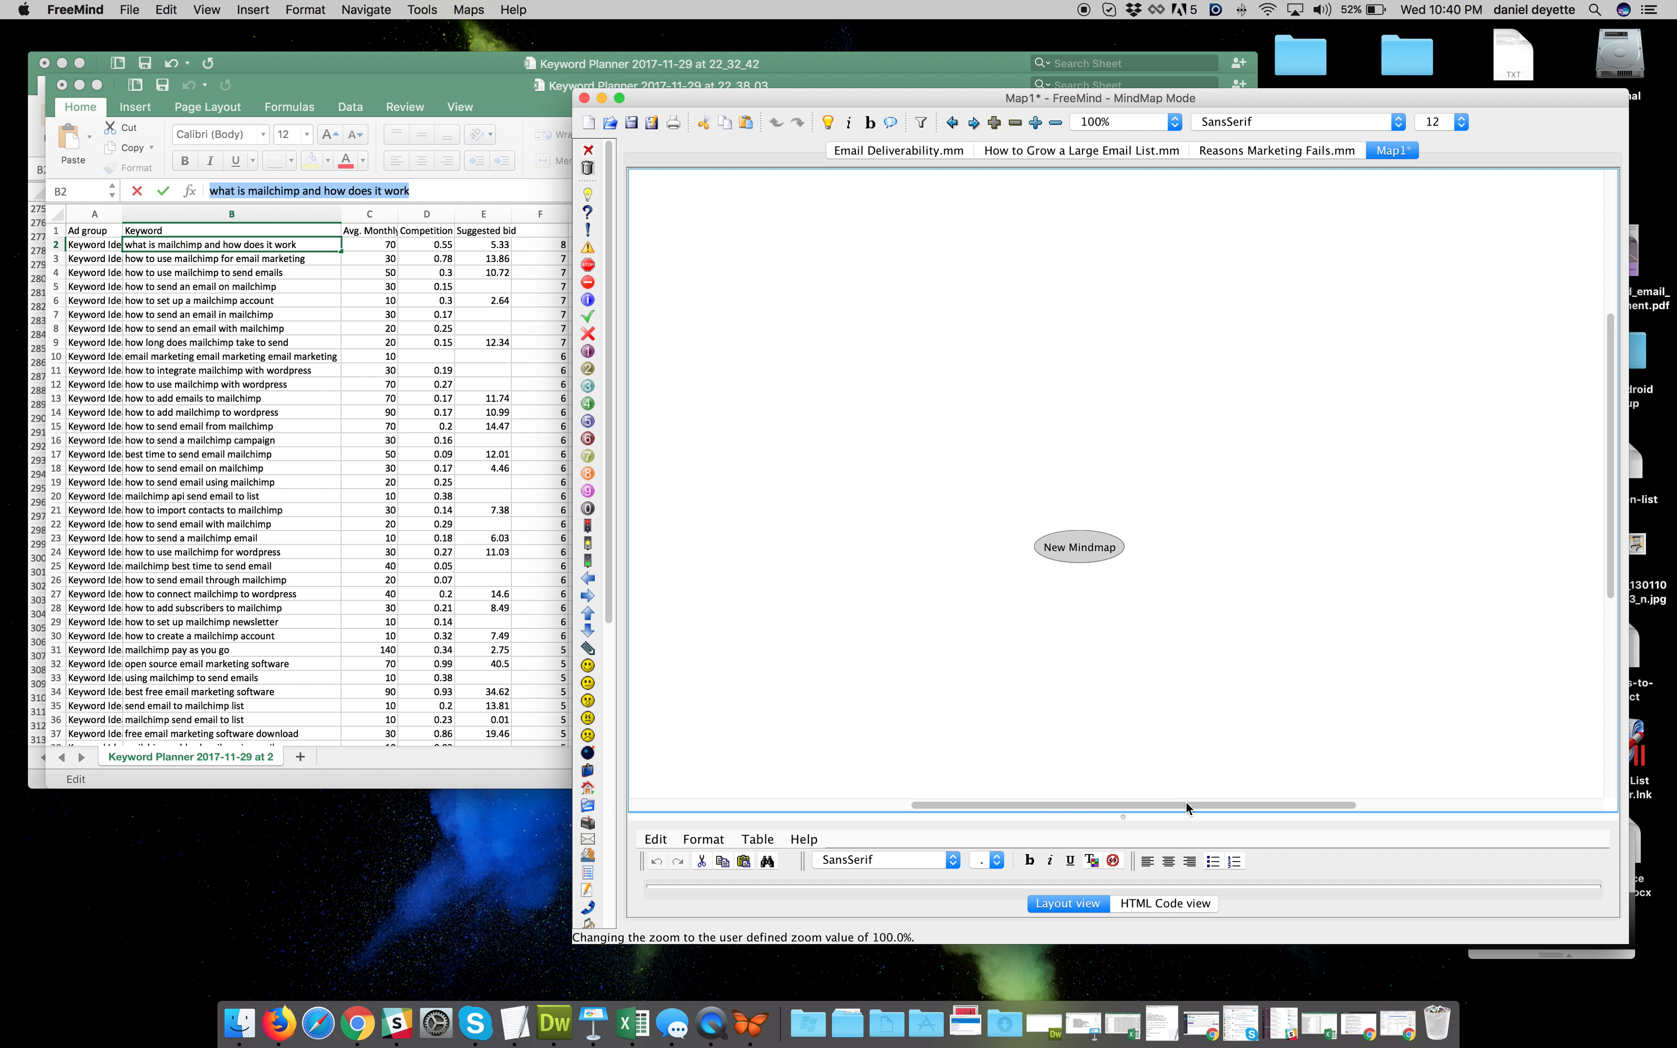
Rename the root node of the new mind map as "Mailchimp"
{"action": "double_click", "coordinate": [1083, 551]}
{"action": "key", "text": "super+a"}
{"action": "type", "text": "M"}
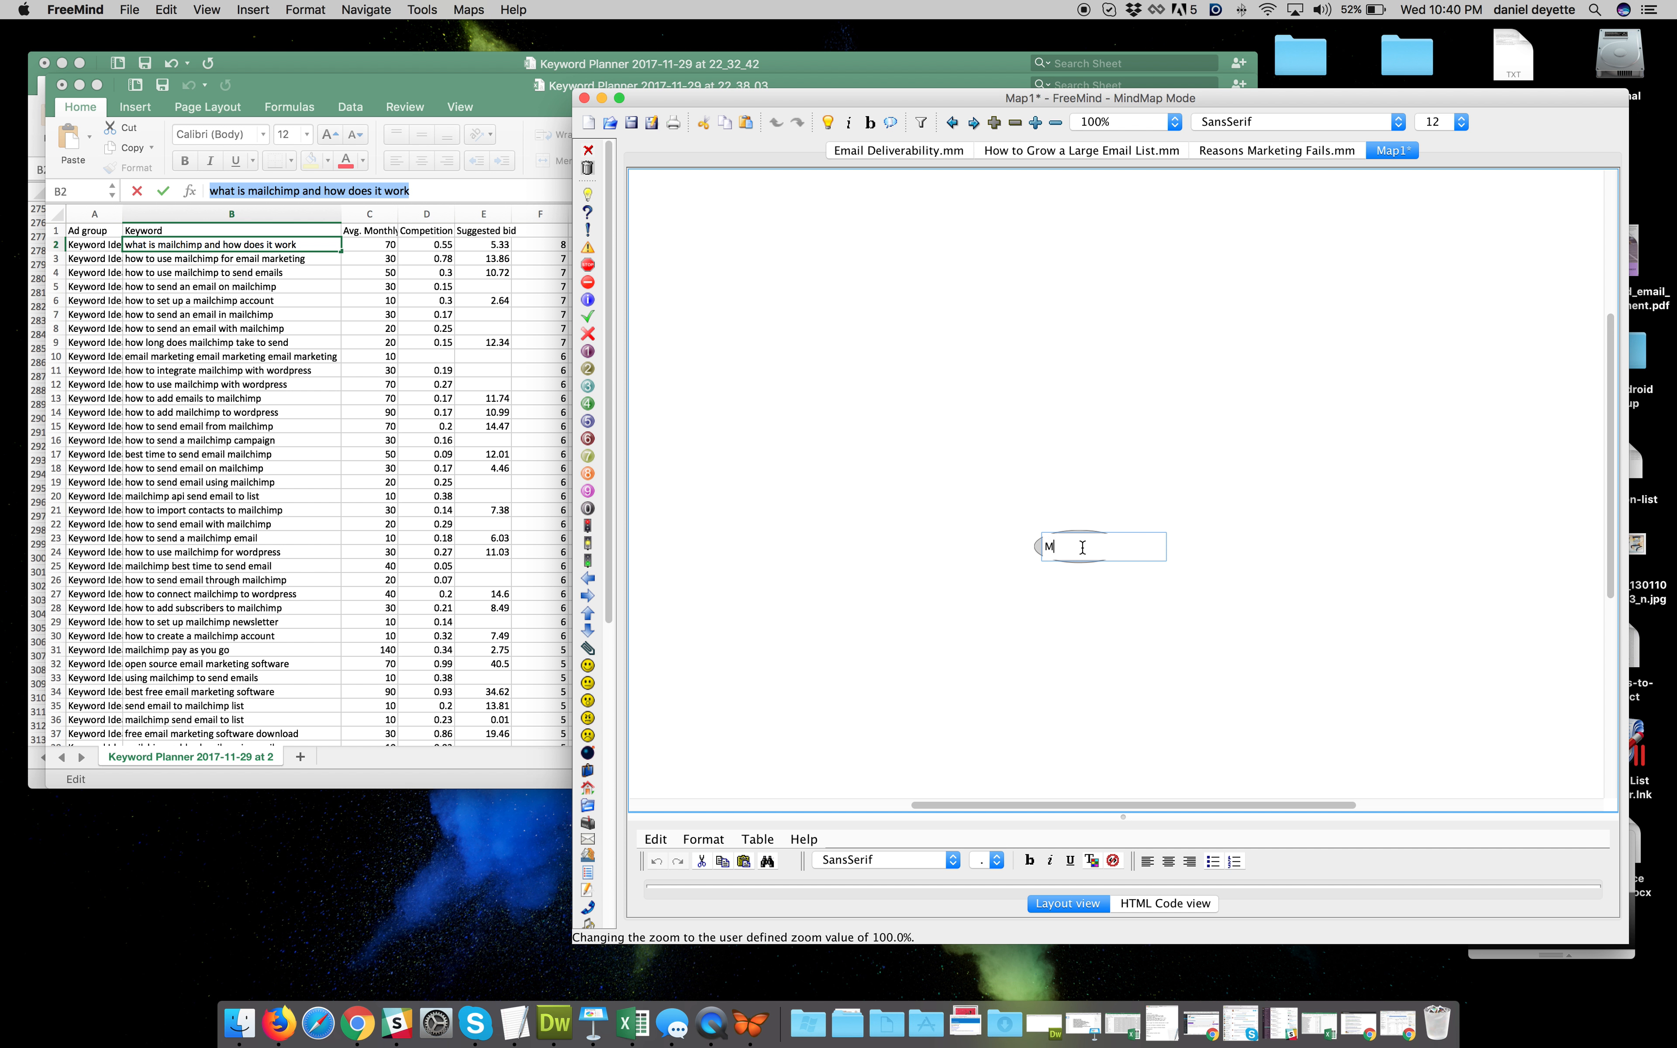
{"action": "type", "text": "ailchimp"}
{"action": "key", "text": "Return"}
Add the child nodes "What is it" and "How does it work" to the Mailchimp root
{"action": "double_click", "coordinate": [1076, 553]}
{"action": "key", "text": "Tab"}
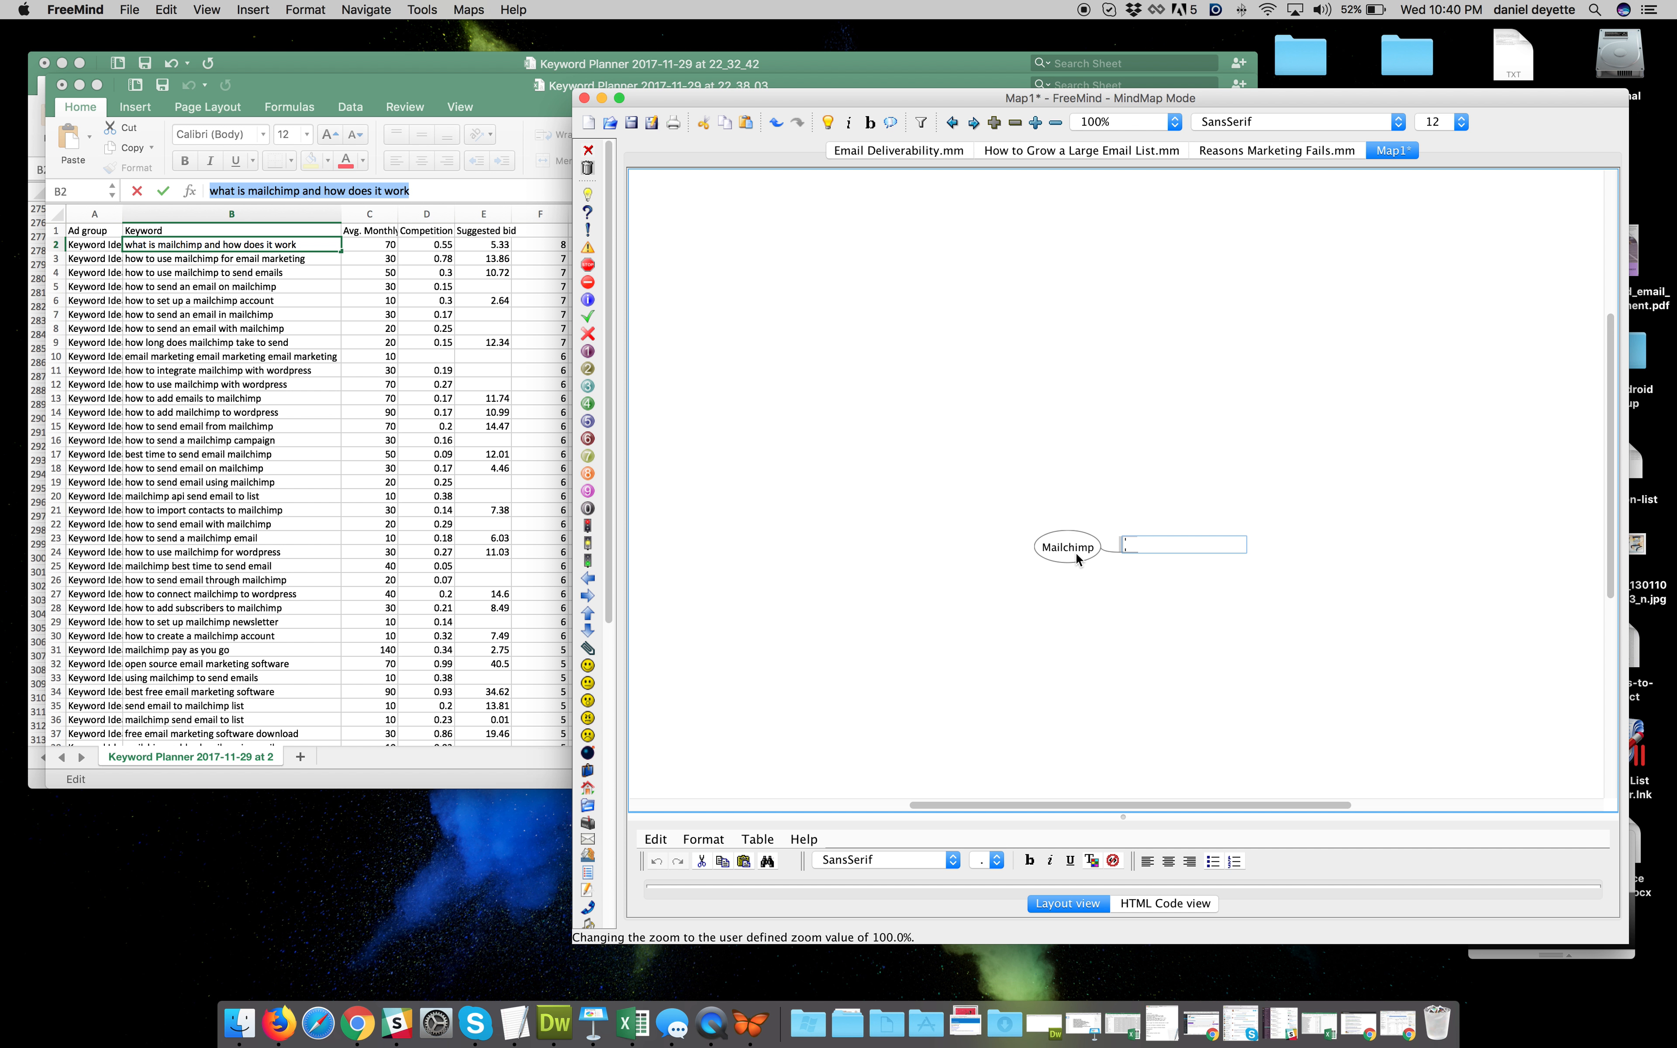
{"action": "type", "text": "What is it"}
{"action": "key", "text": "Return"}
{"action": "key", "text": "Return"}
{"action": "type", "text": "How"}
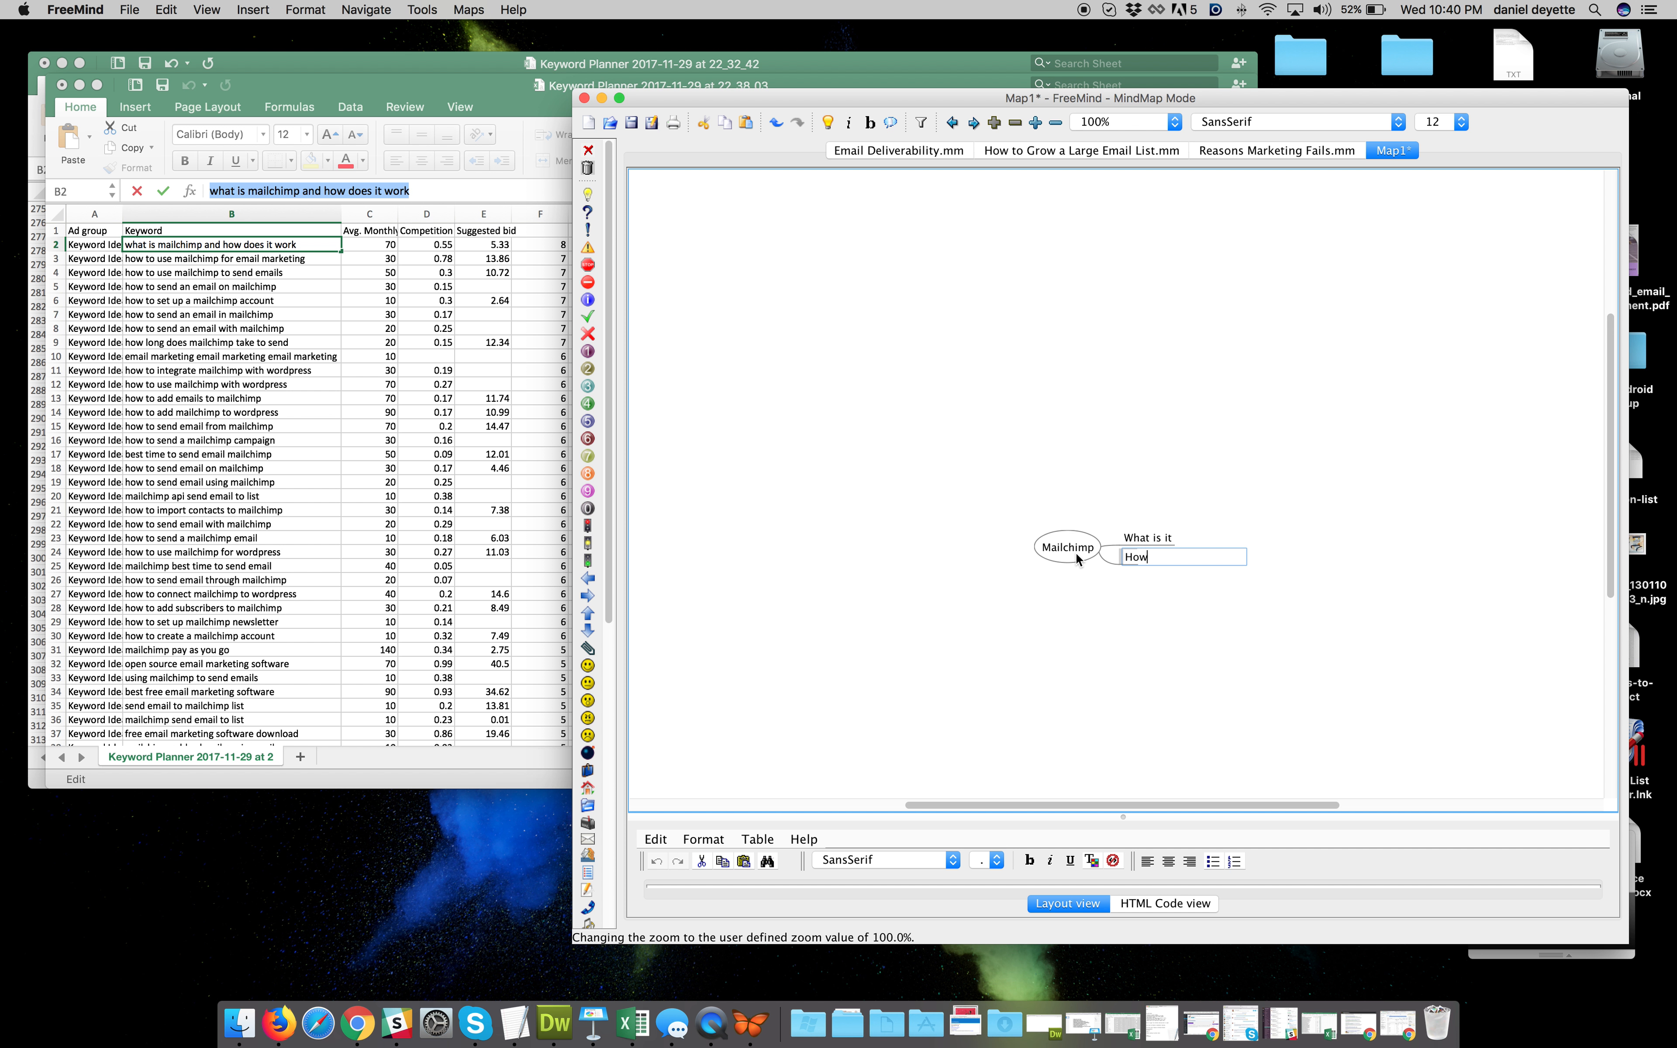
{"action": "type", "text": " does it work"}
{"action": "key", "text": "Return"}
Add the sibling nodes "use it with Wordpress" and "How do you add emails" below "How does it work"
{"action": "key", "text": "Return"}
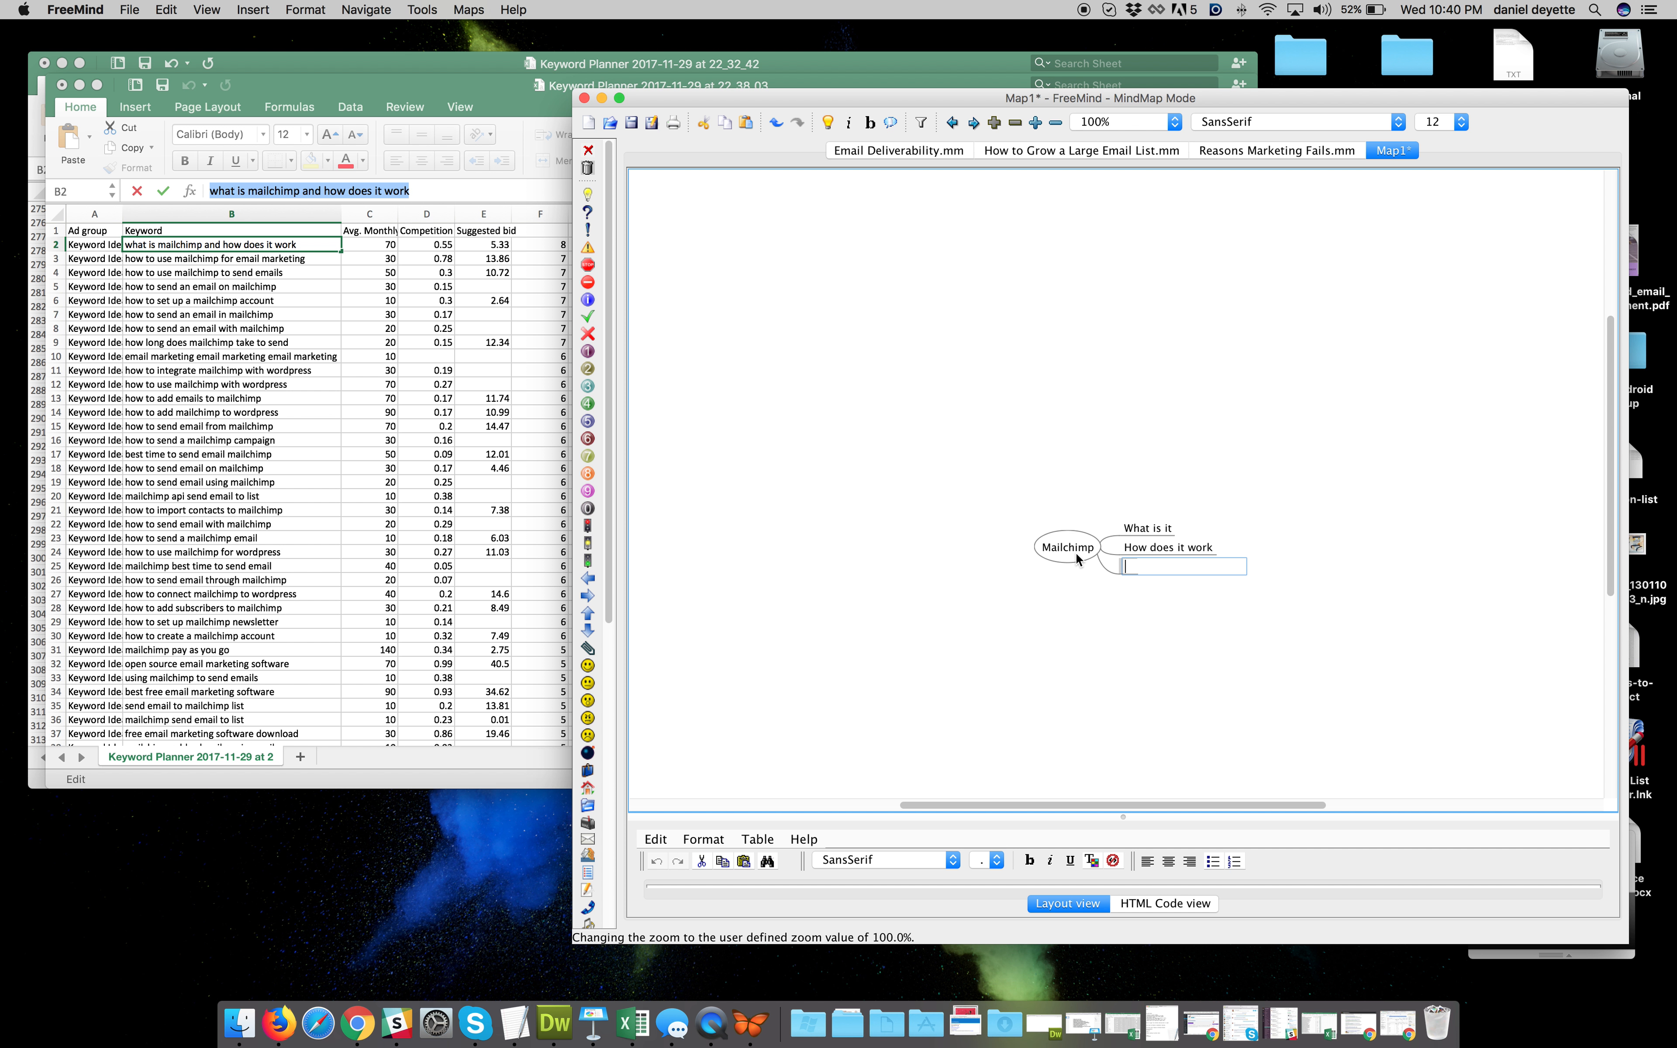
{"action": "type", "text": "use it with Wordpress"}
{"action": "key", "text": "Return"}
{"action": "key", "text": "Return"}
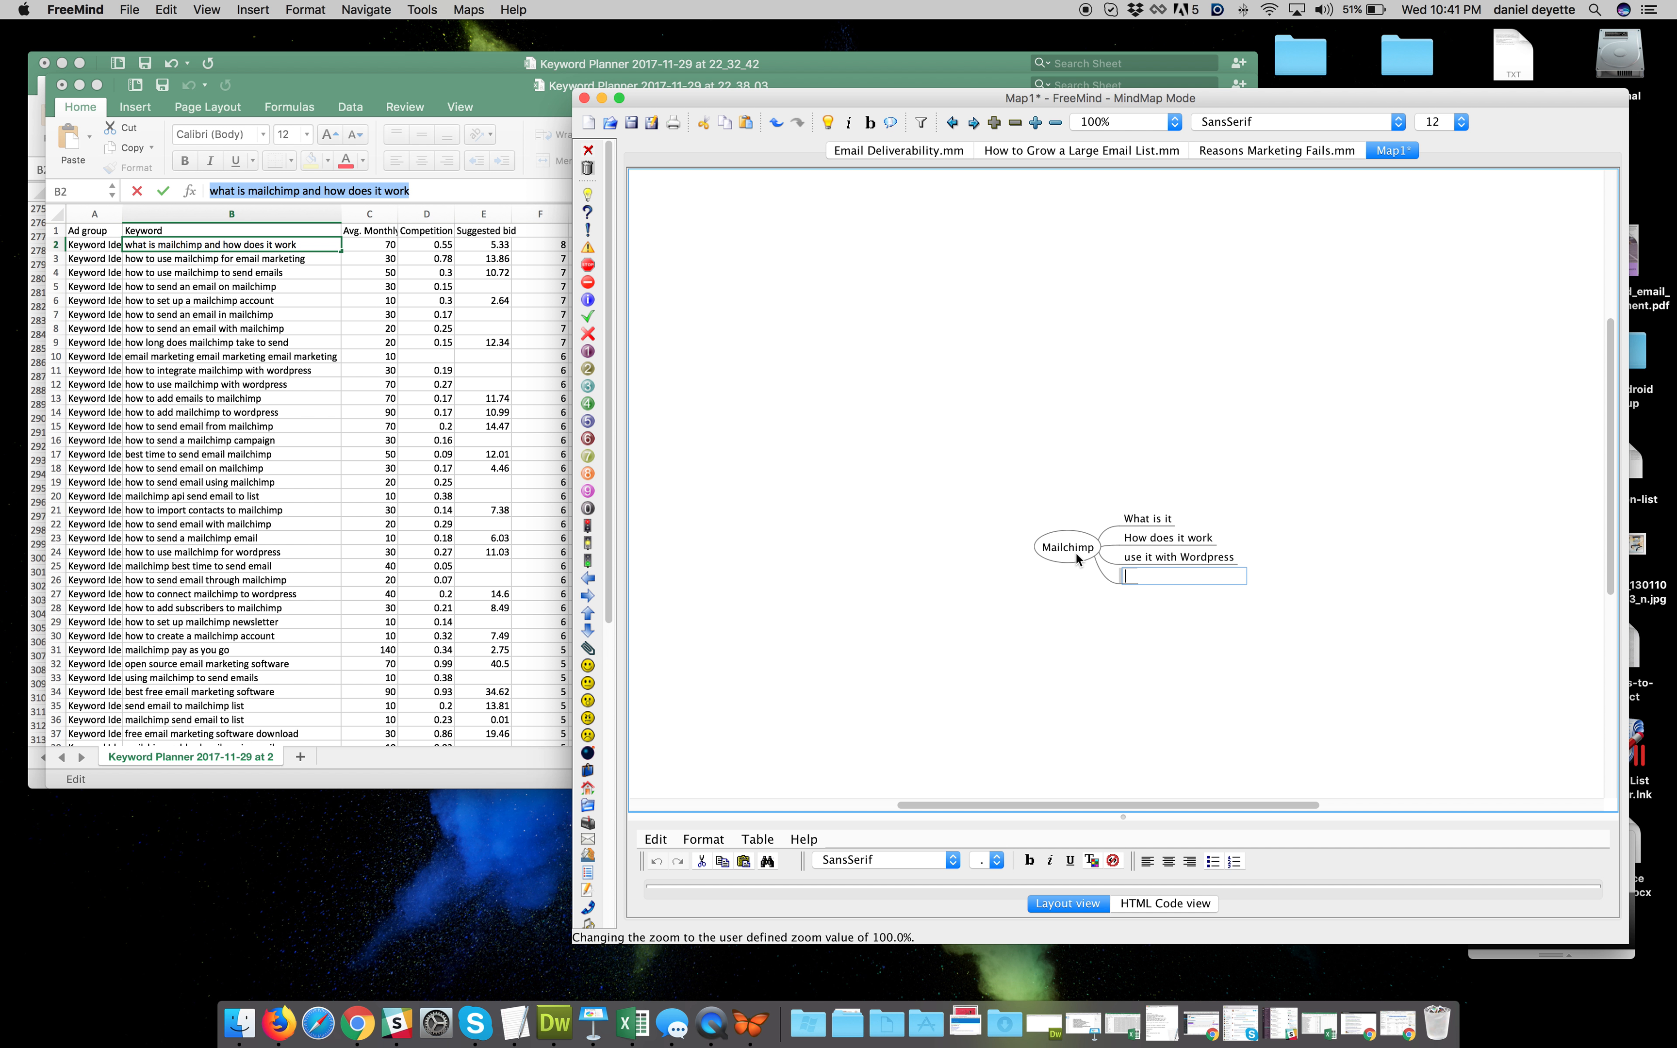
{"action": "type", "text": "How do you add emails"}
{"action": "key", "text": "Return"}
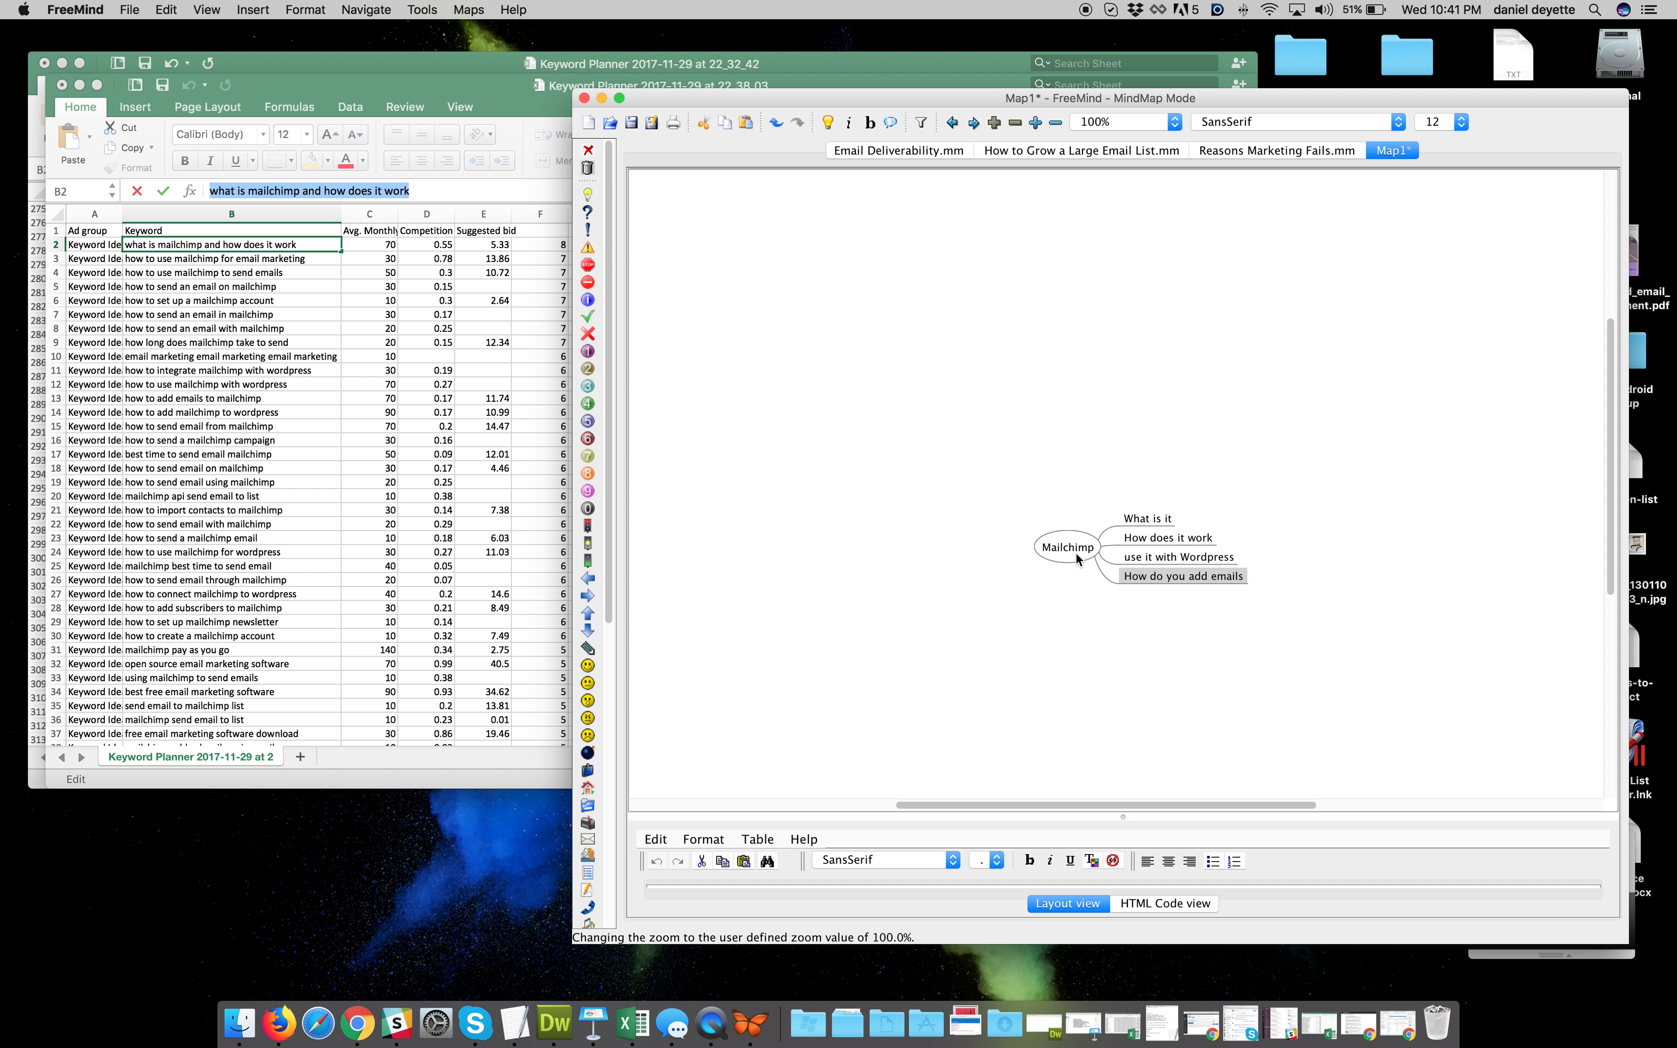
Add the sibling nodes "How to send a mailchimp email" and "how to create an account" to the Mailchimp branches
{"action": "key", "text": "Return"}
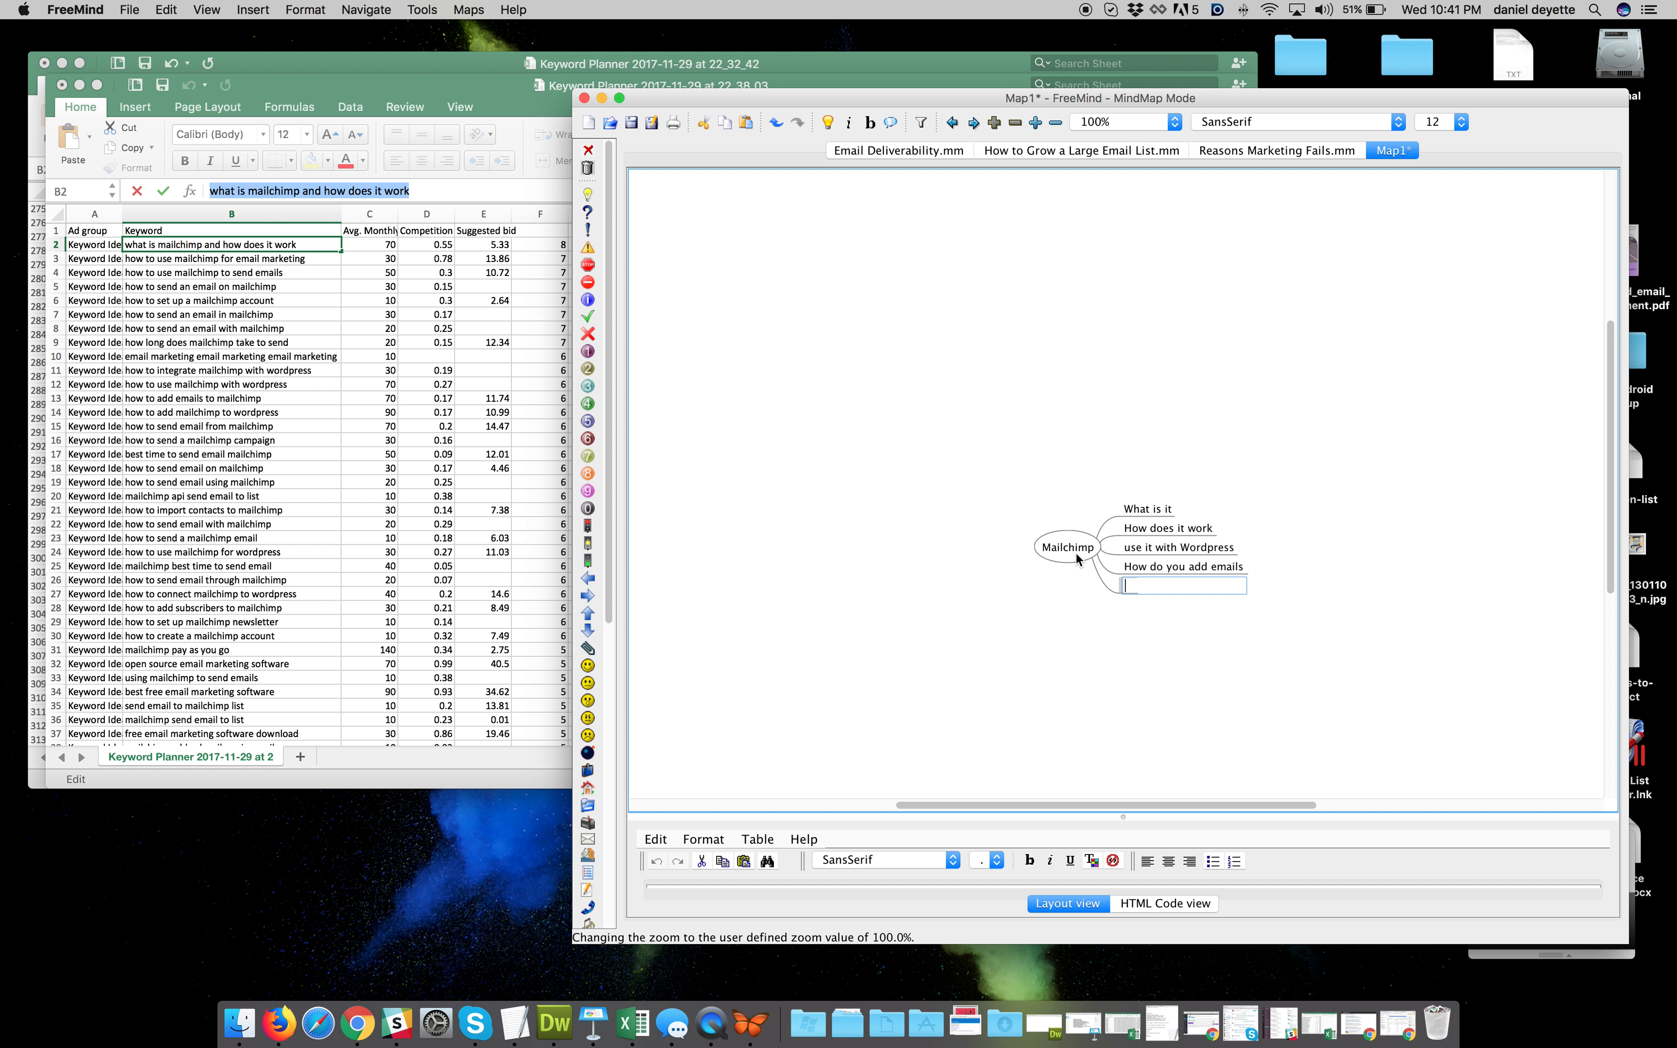
{"action": "type", "text": "How to send a m"}
{"action": "type", "text": "ailchimp"}
{"action": "type", "text": " email"}
{"action": "key", "text": "Return"}
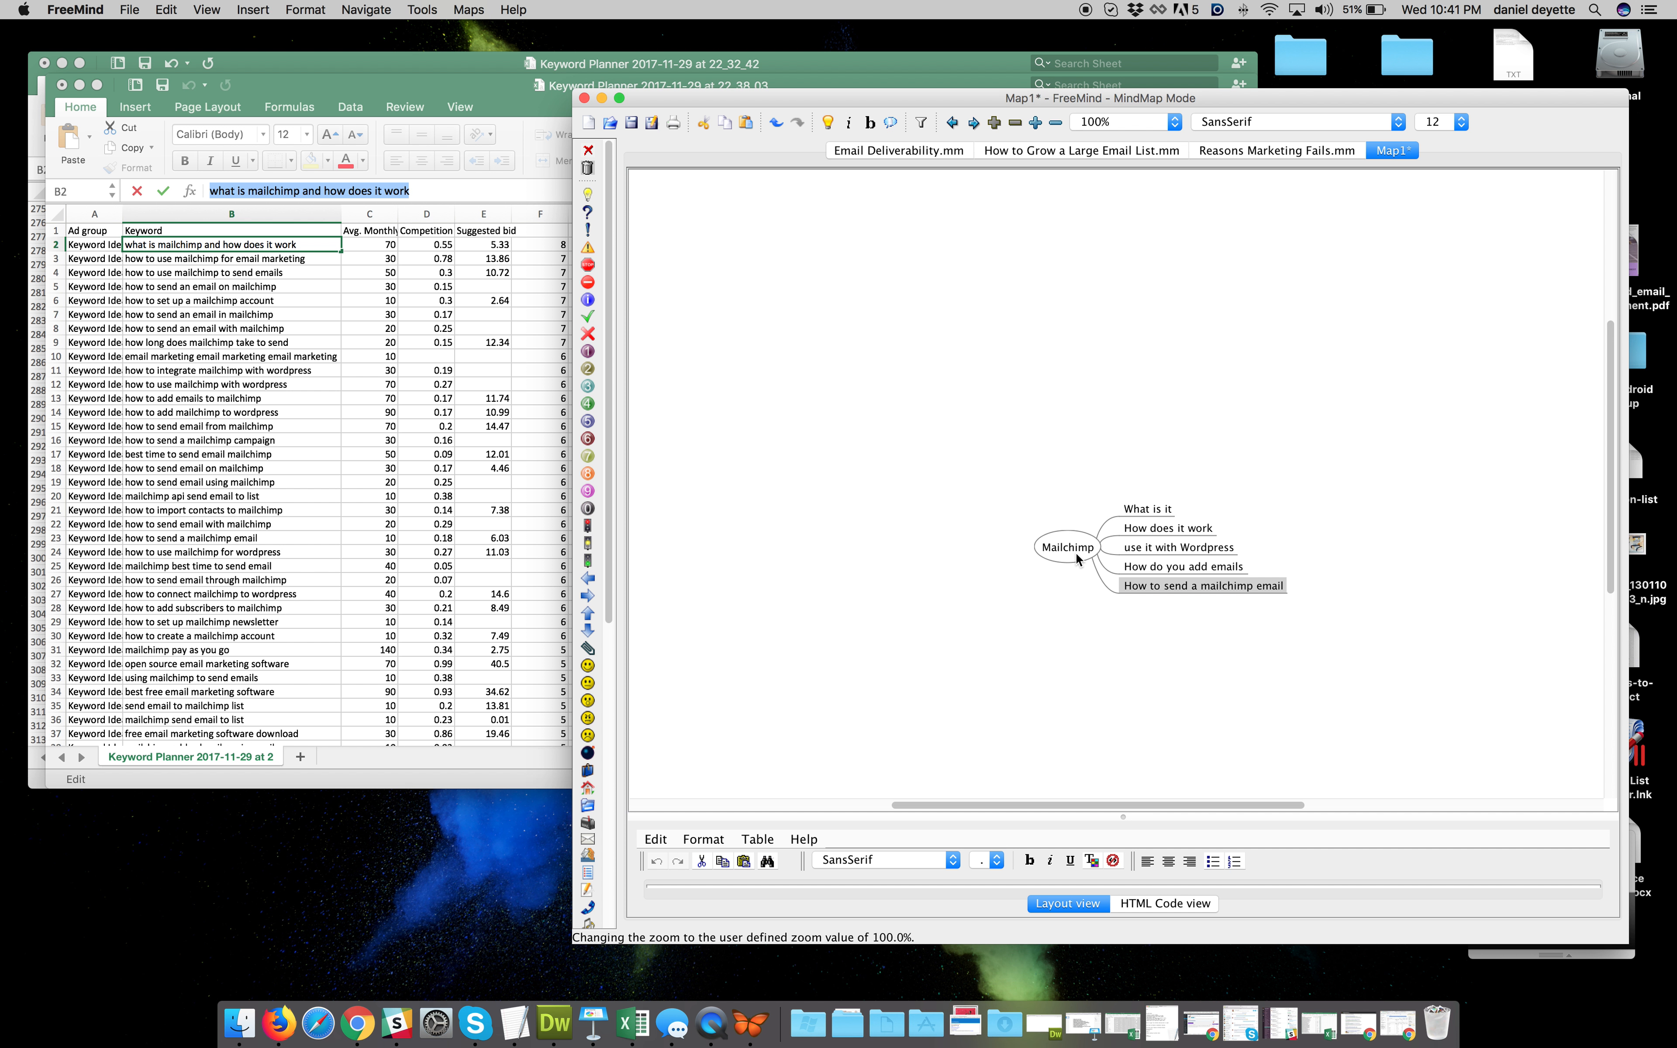
{"action": "key", "text": "Return"}
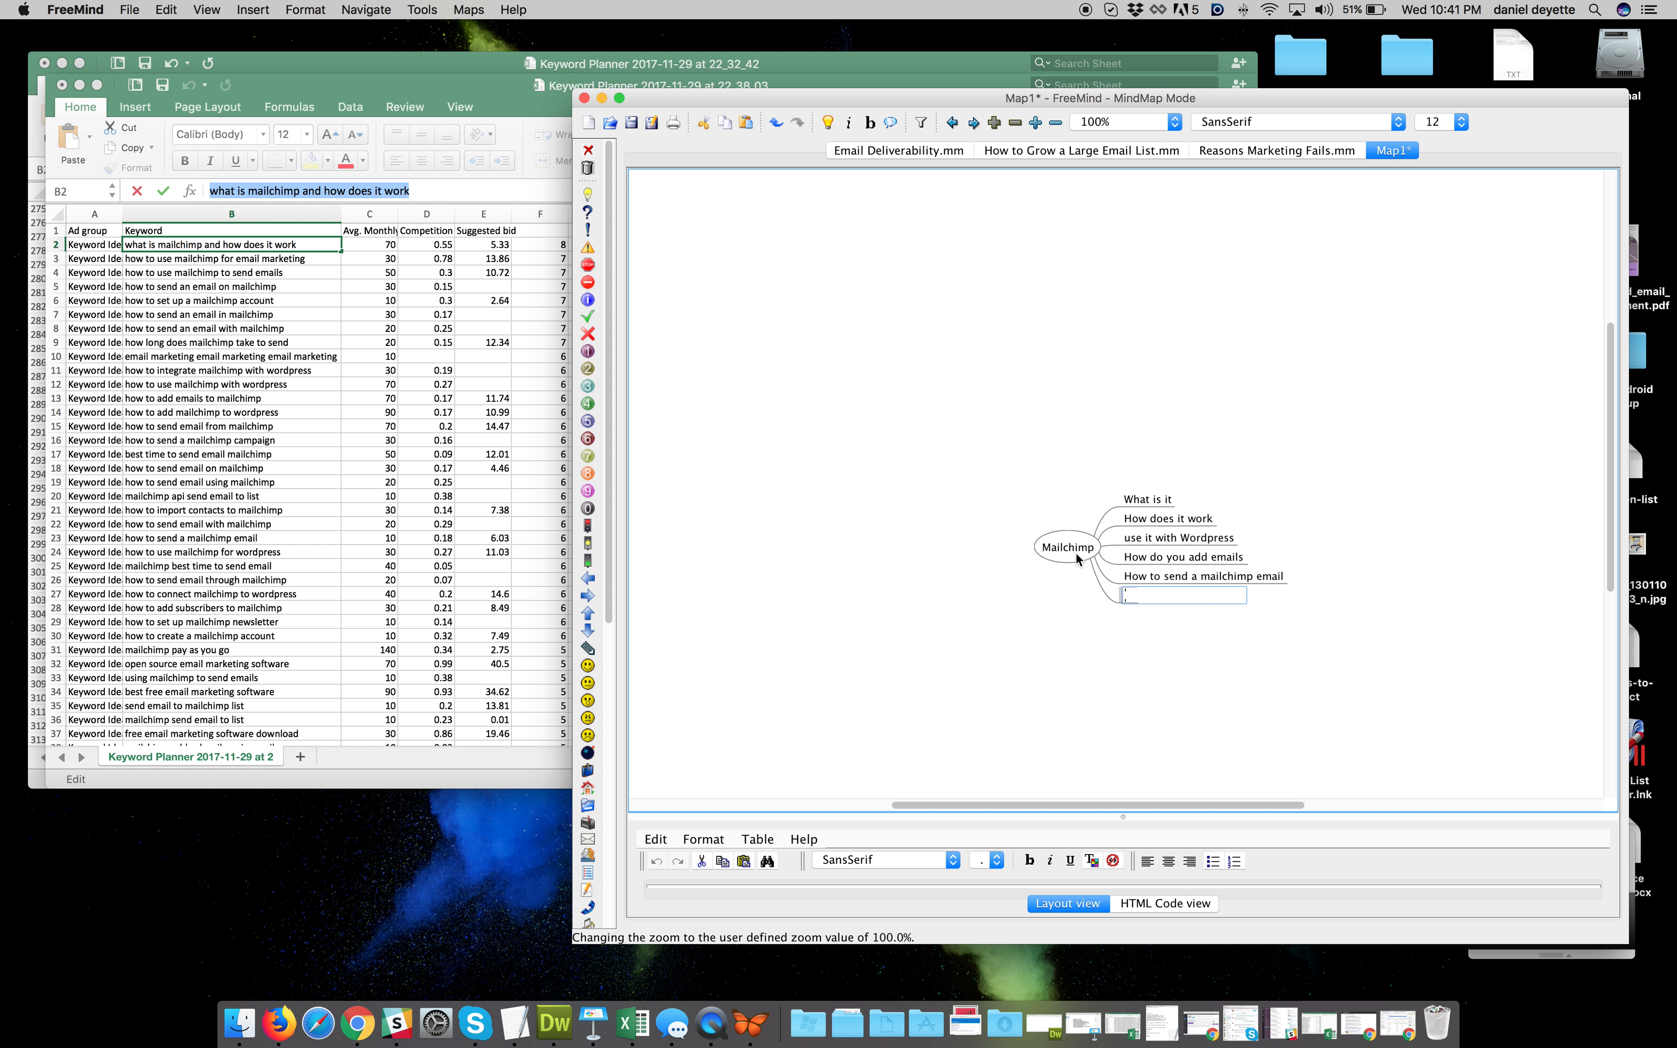
{"action": "type", "text": "how to create an account"}
{"action": "key", "text": "Return"}
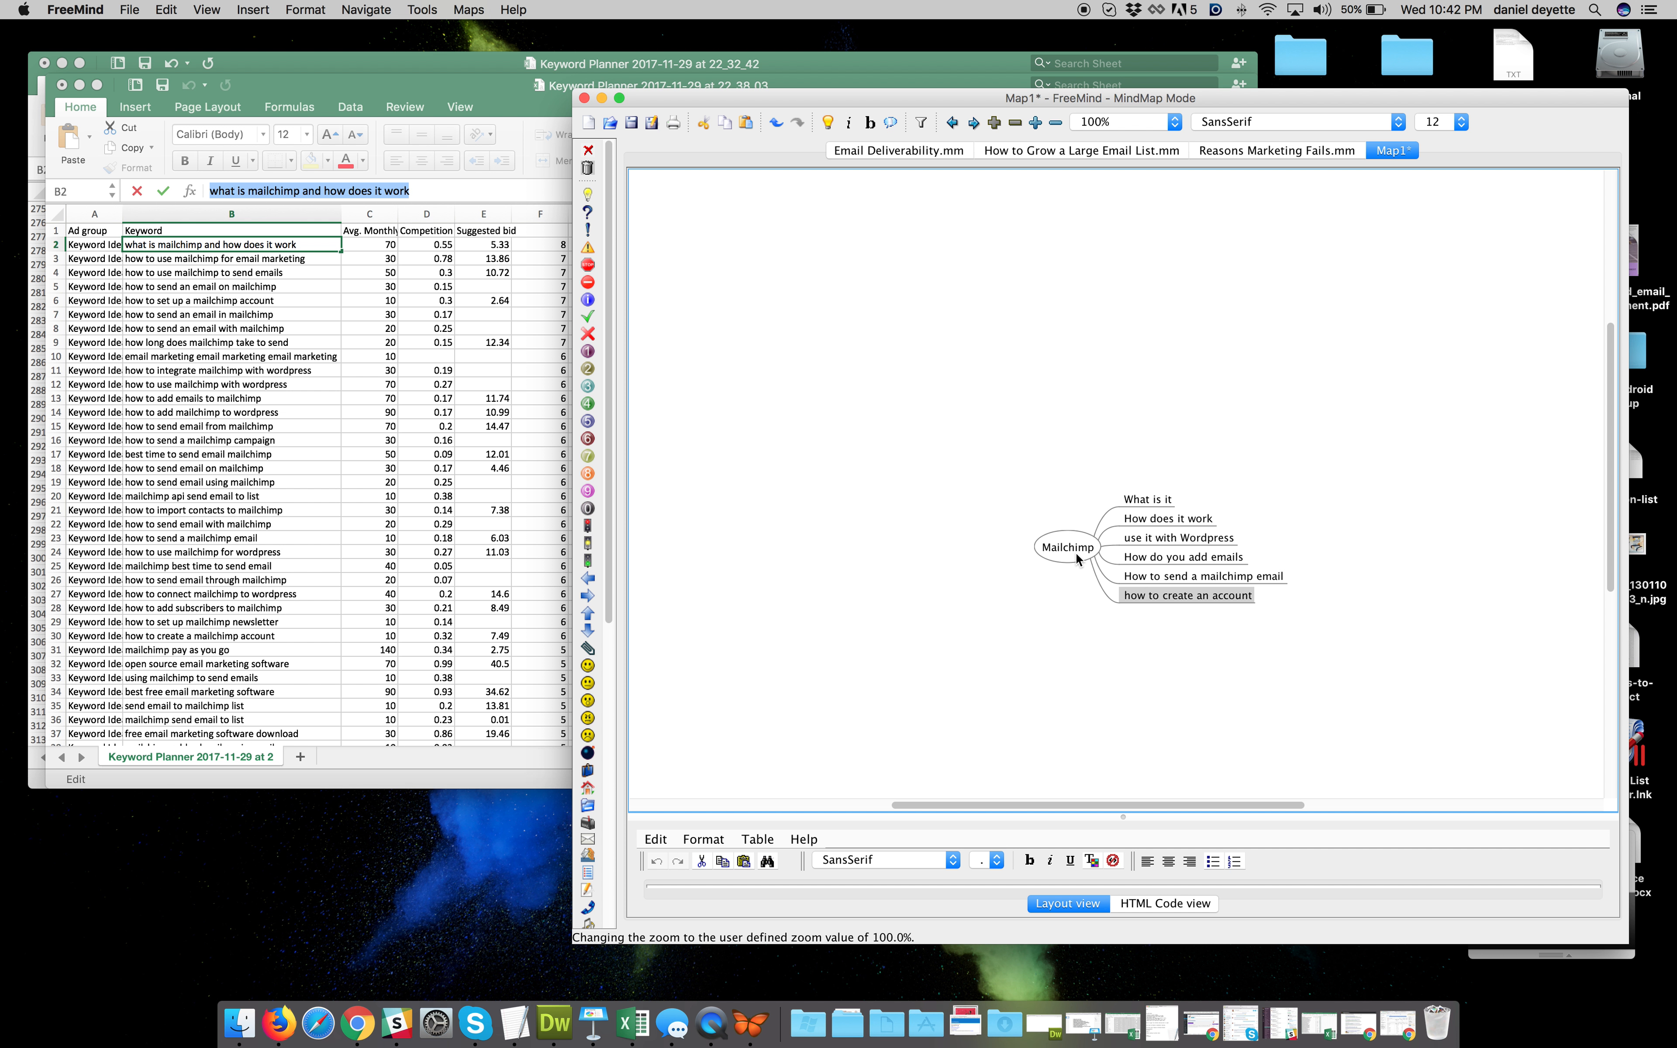
Add the node "how to setup a mailchimp newsletter" and start an empty sibling node below it
{"action": "key", "text": "Return"}
{"action": "type", "text": "how to seup"}
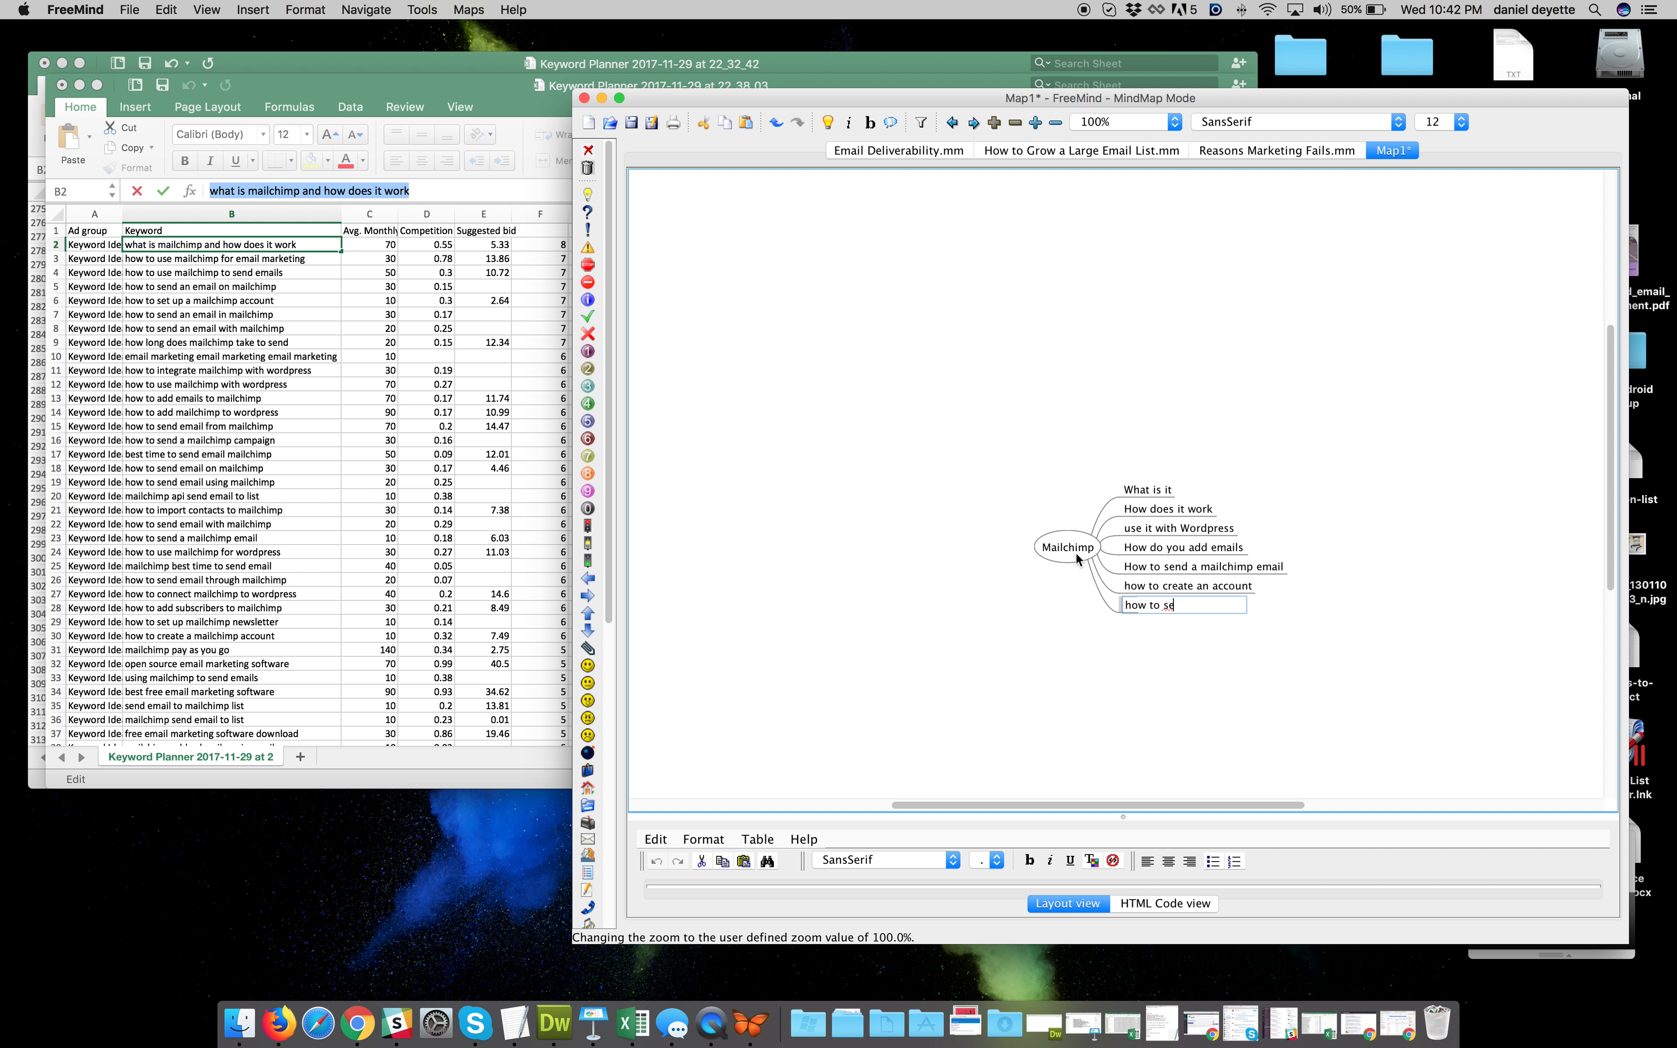
{"action": "key", "text": "BackSpace"}
{"action": "key", "text": "BackSpace"}
{"action": "type", "text": "tup a mailchimp newsletter"}
{"action": "key", "text": "Return"}
{"action": "key", "text": "Return"}
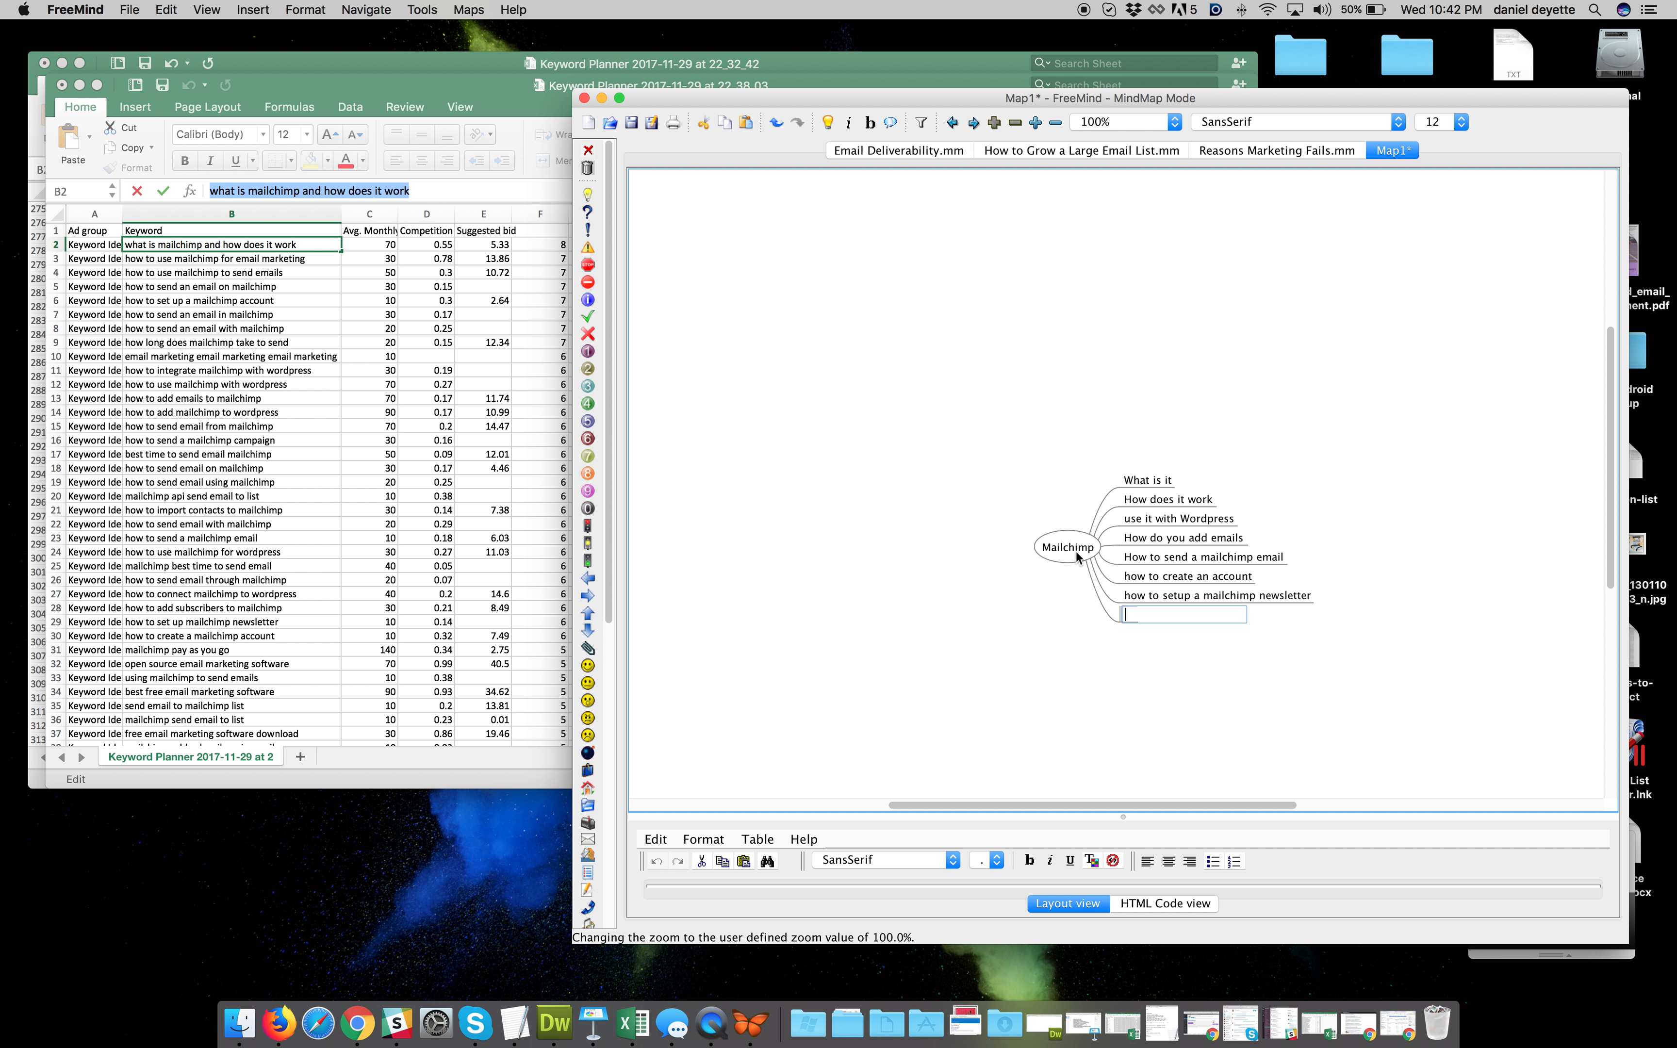
Find the keyword about mailchimp templates in the spreadsheet, add it as the node "How to use mailchimp templates" and start an empty sibling
{"action": "scroll", "coordinate": [386, 566], "scroll_direction": "down", "scroll_amount": 3}
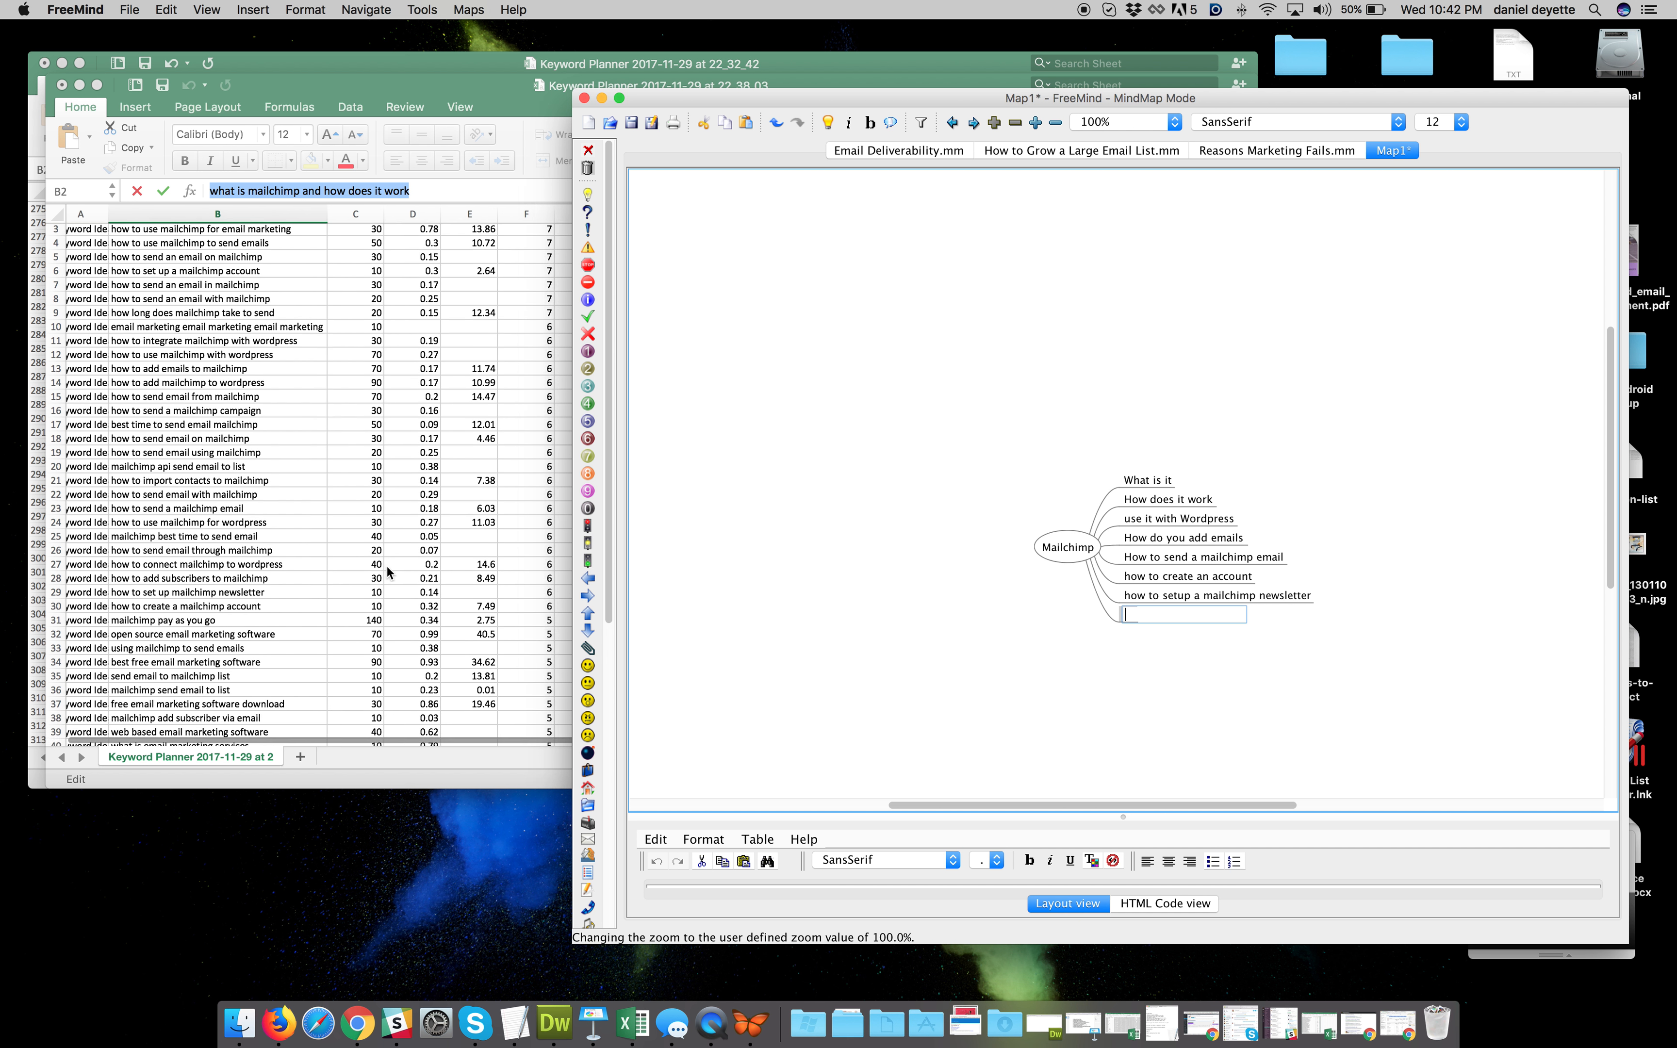
{"action": "scroll", "coordinate": [388, 567], "scroll_direction": "down", "scroll_amount": 1}
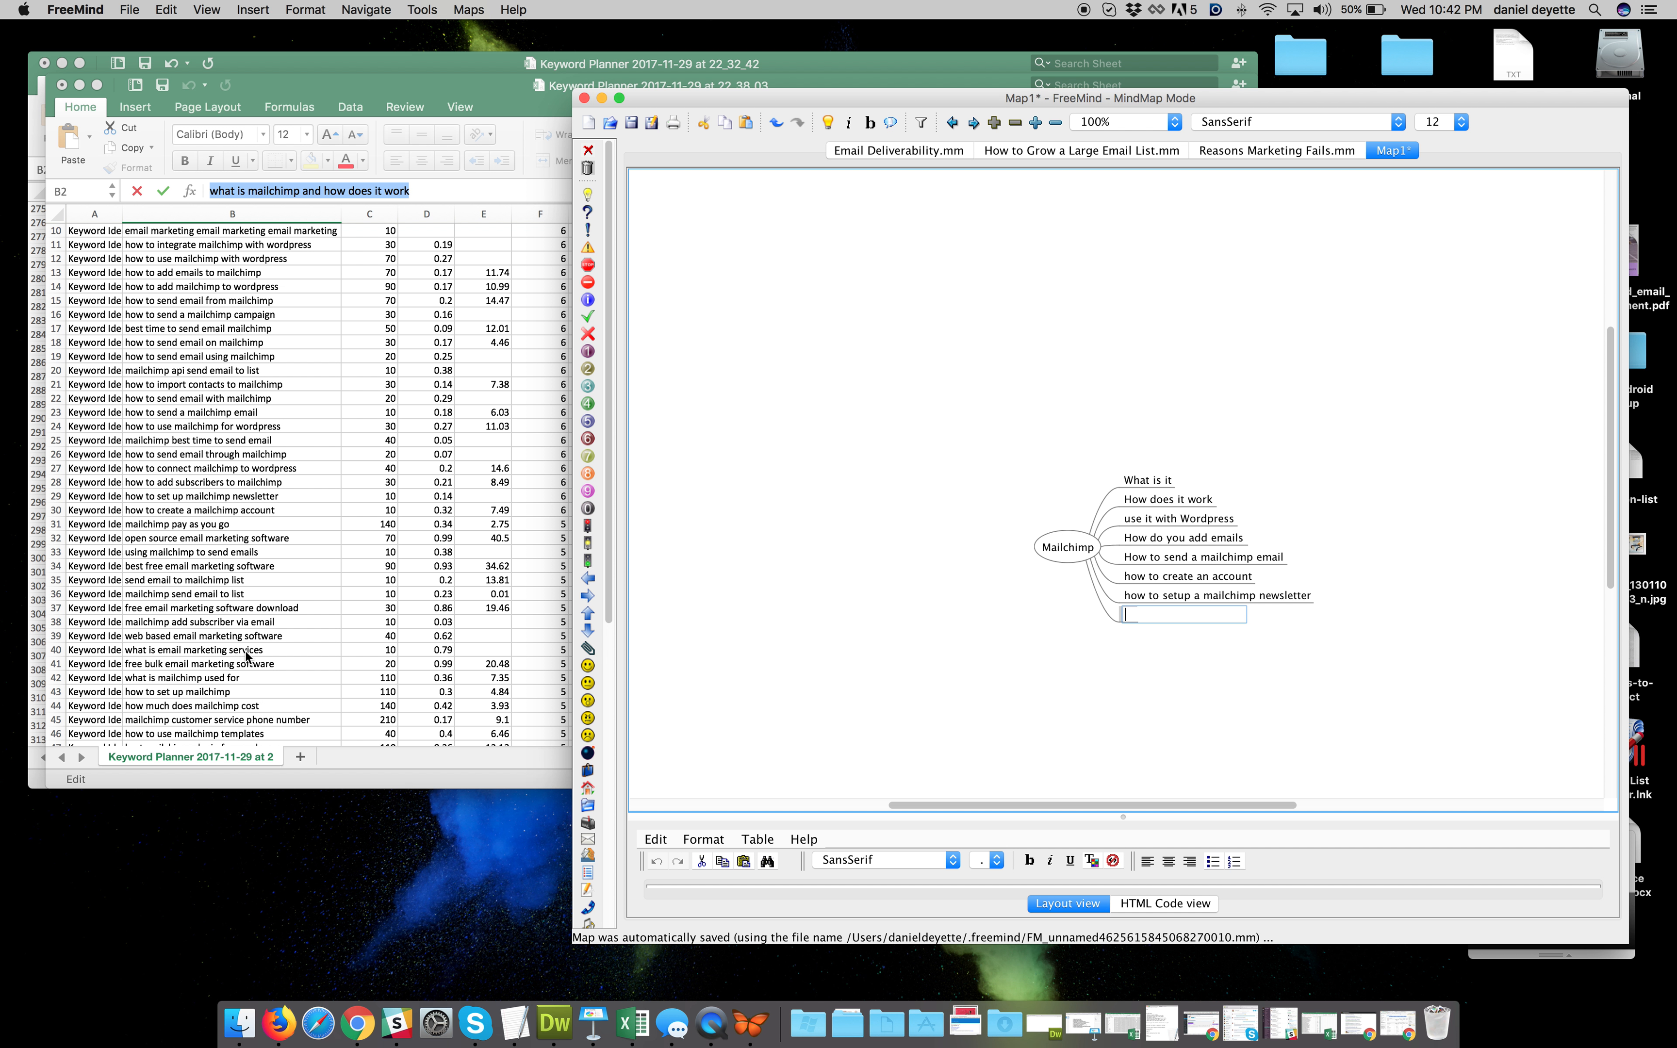
{"action": "scroll", "coordinate": [206, 661], "scroll_direction": "down", "scroll_amount": 2}
{"action": "scroll", "coordinate": [205, 662], "scroll_direction": "down", "scroll_amount": 3}
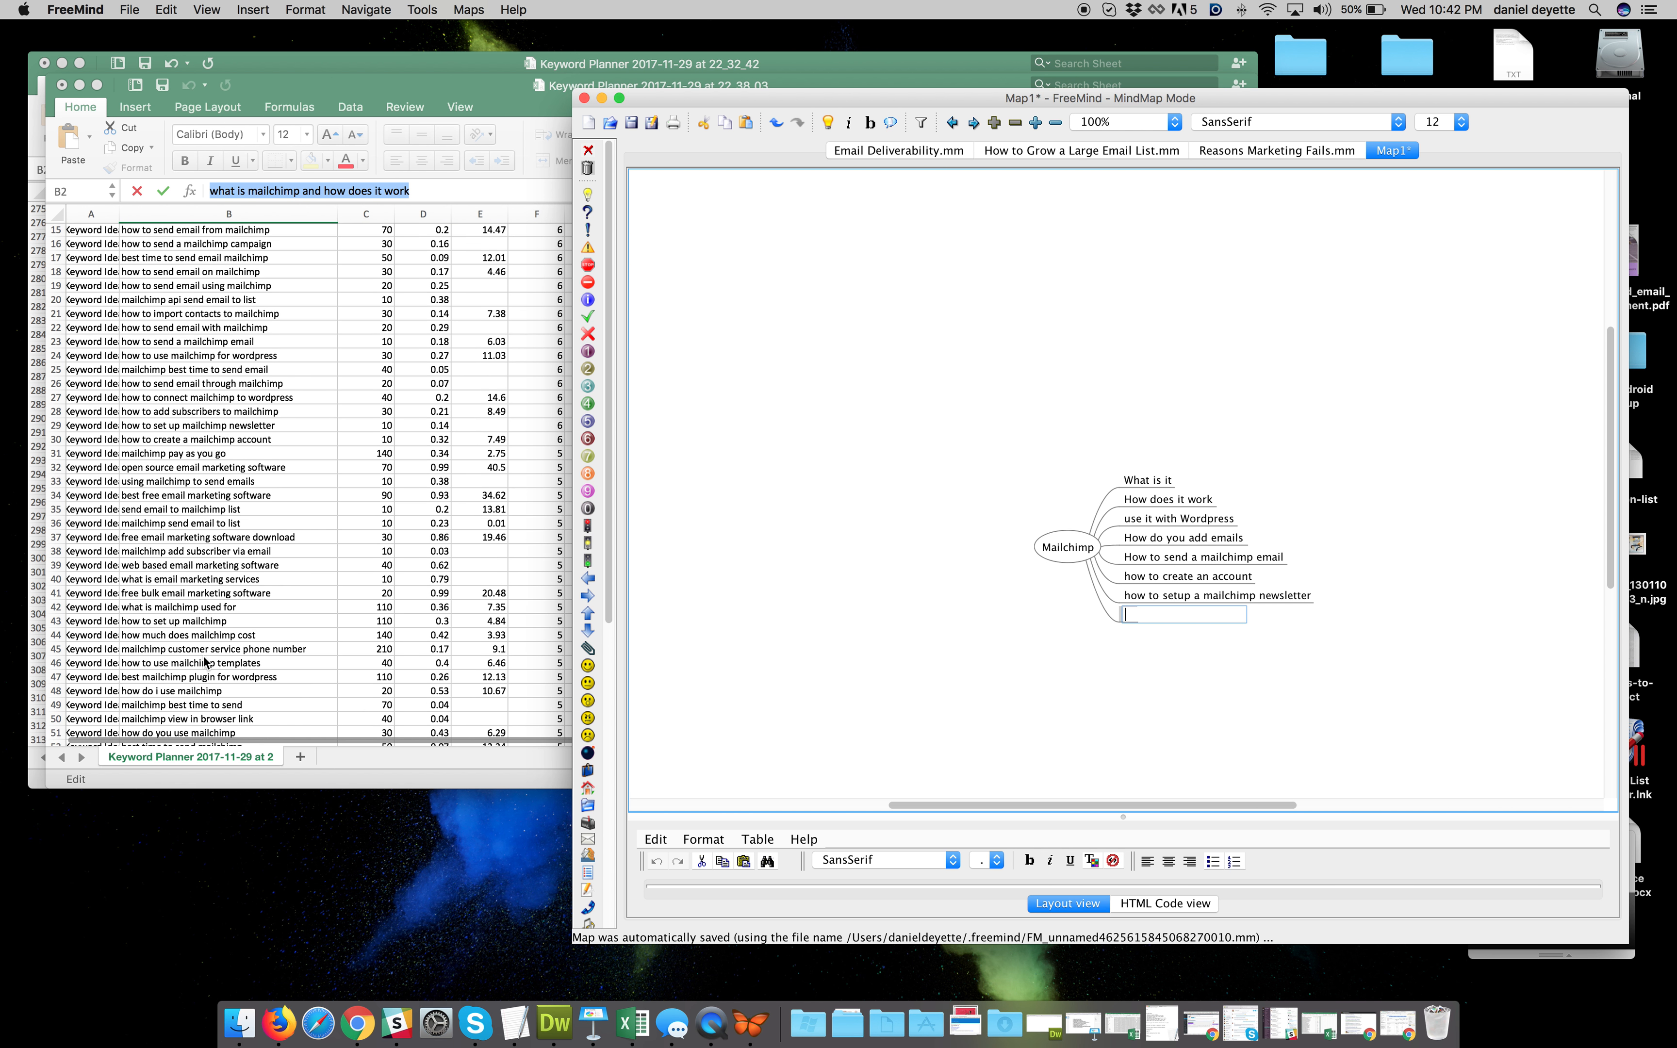
{"action": "scroll", "coordinate": [256, 643], "scroll_direction": "down", "scroll_amount": 2}
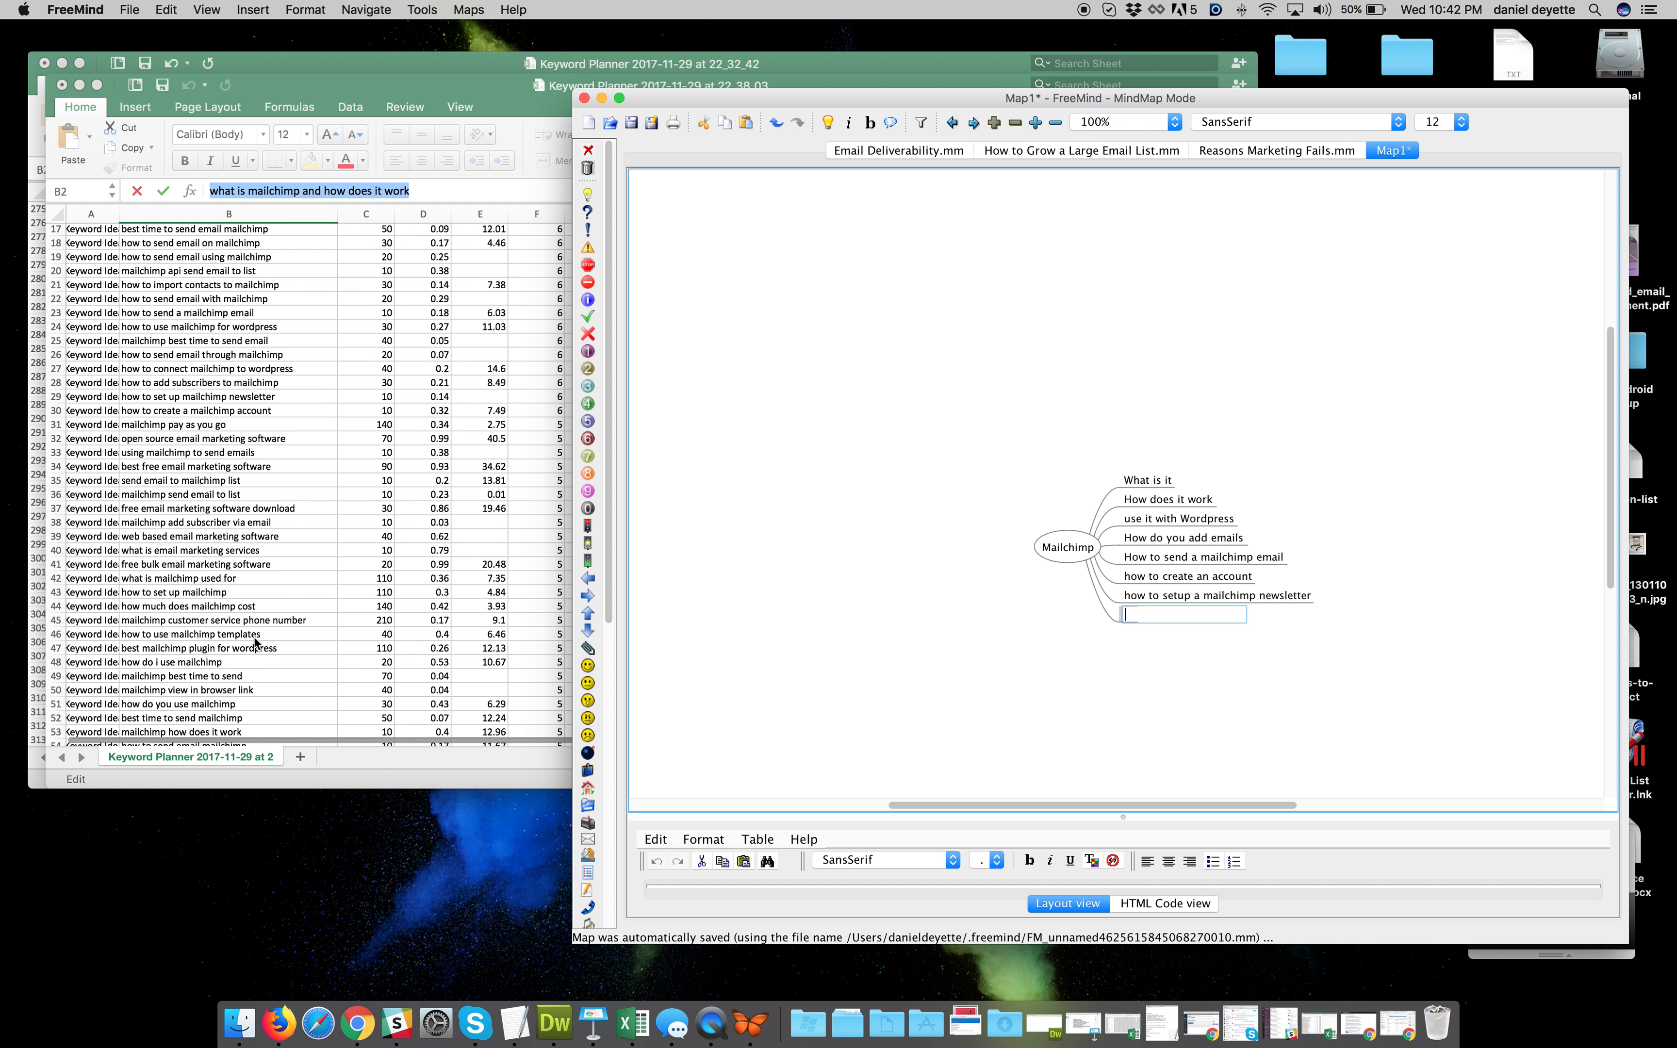
{"action": "scroll", "coordinate": [256, 642], "scroll_direction": "down", "scroll_amount": 1}
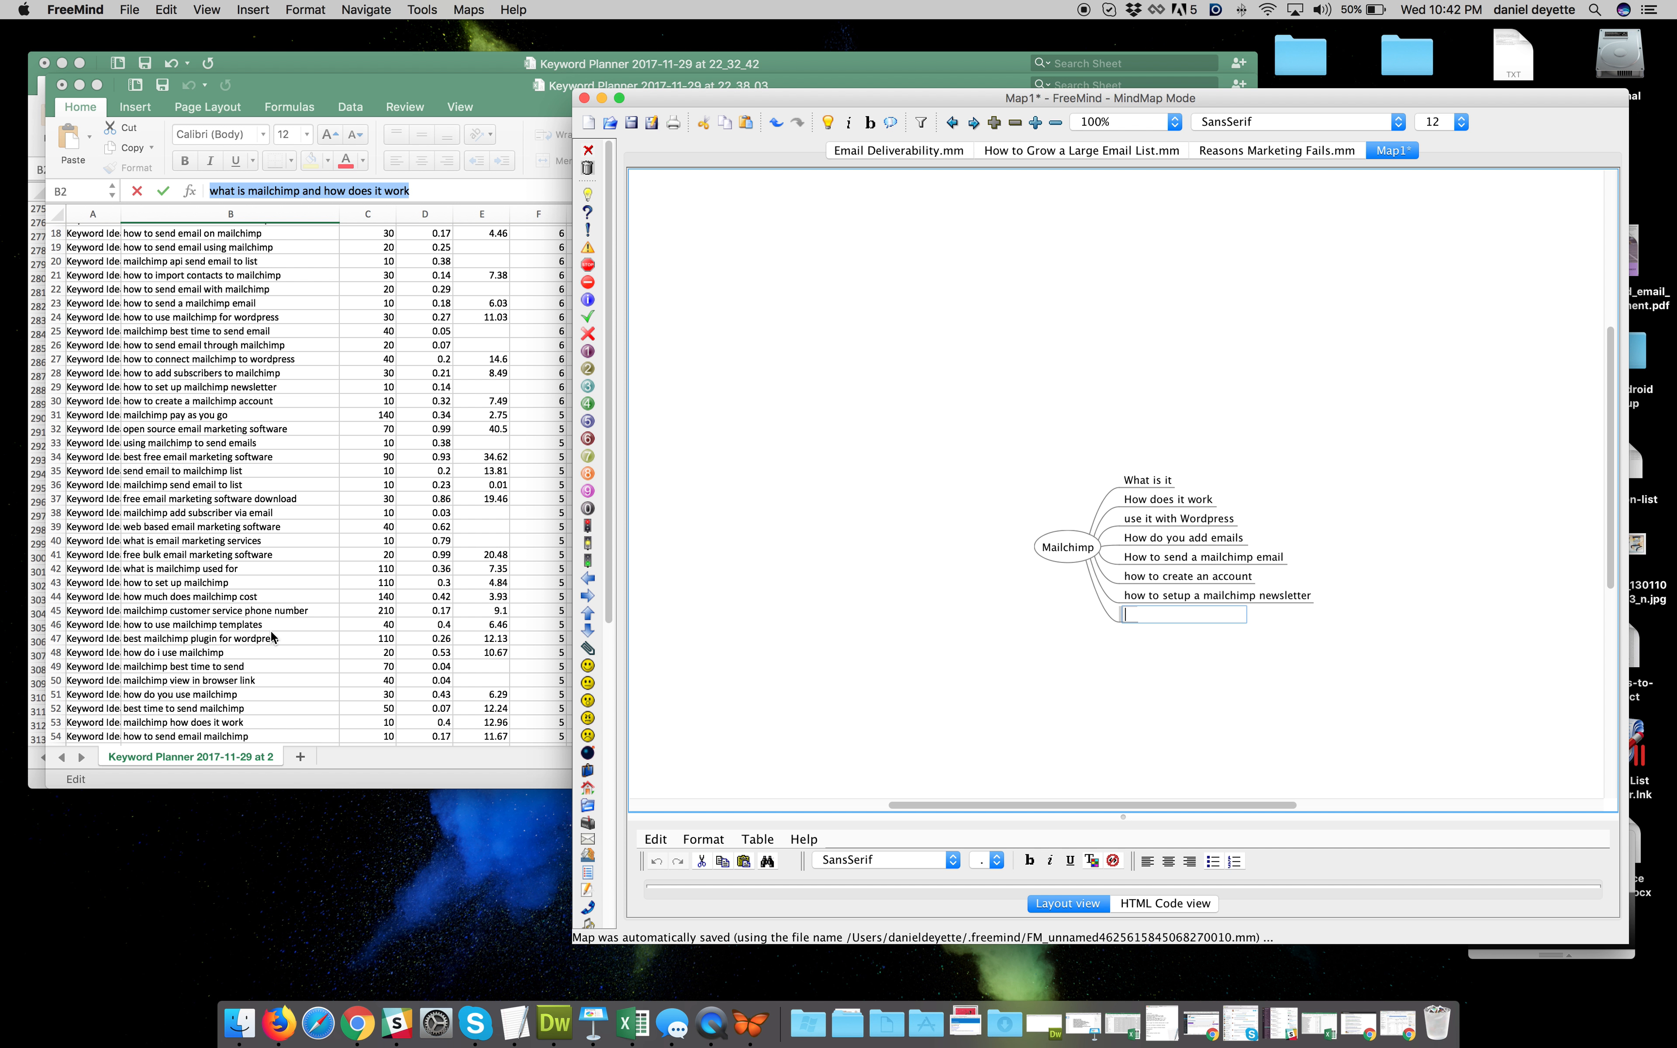
{"action": "type", "text": "How to use mailchipm"}
{"action": "key", "text": "BackSpace"}
{"action": "key", "text": "BackSpace"}
{"action": "type", "text": "mp tem"}
{"action": "key", "text": "BackSpace"}
{"action": "key", "text": "BackSpace"}
{"action": "key", "text": "BackSpace"}
{"action": "type", "text": "tepma"}
{"action": "key", "text": "BackSpace"}
{"action": "key", "text": "BackSpace"}
{"action": "key", "text": "BackSpace"}
{"action": "key", "text": "BackSpace"}
{"action": "key", "text": "BackSpace"}
{"action": "key", "text": "BackSpace"}
{"action": "type", "text": "templates"}
{"action": "key", "text": "Return"}
{"action": "key", "text": "Return"}
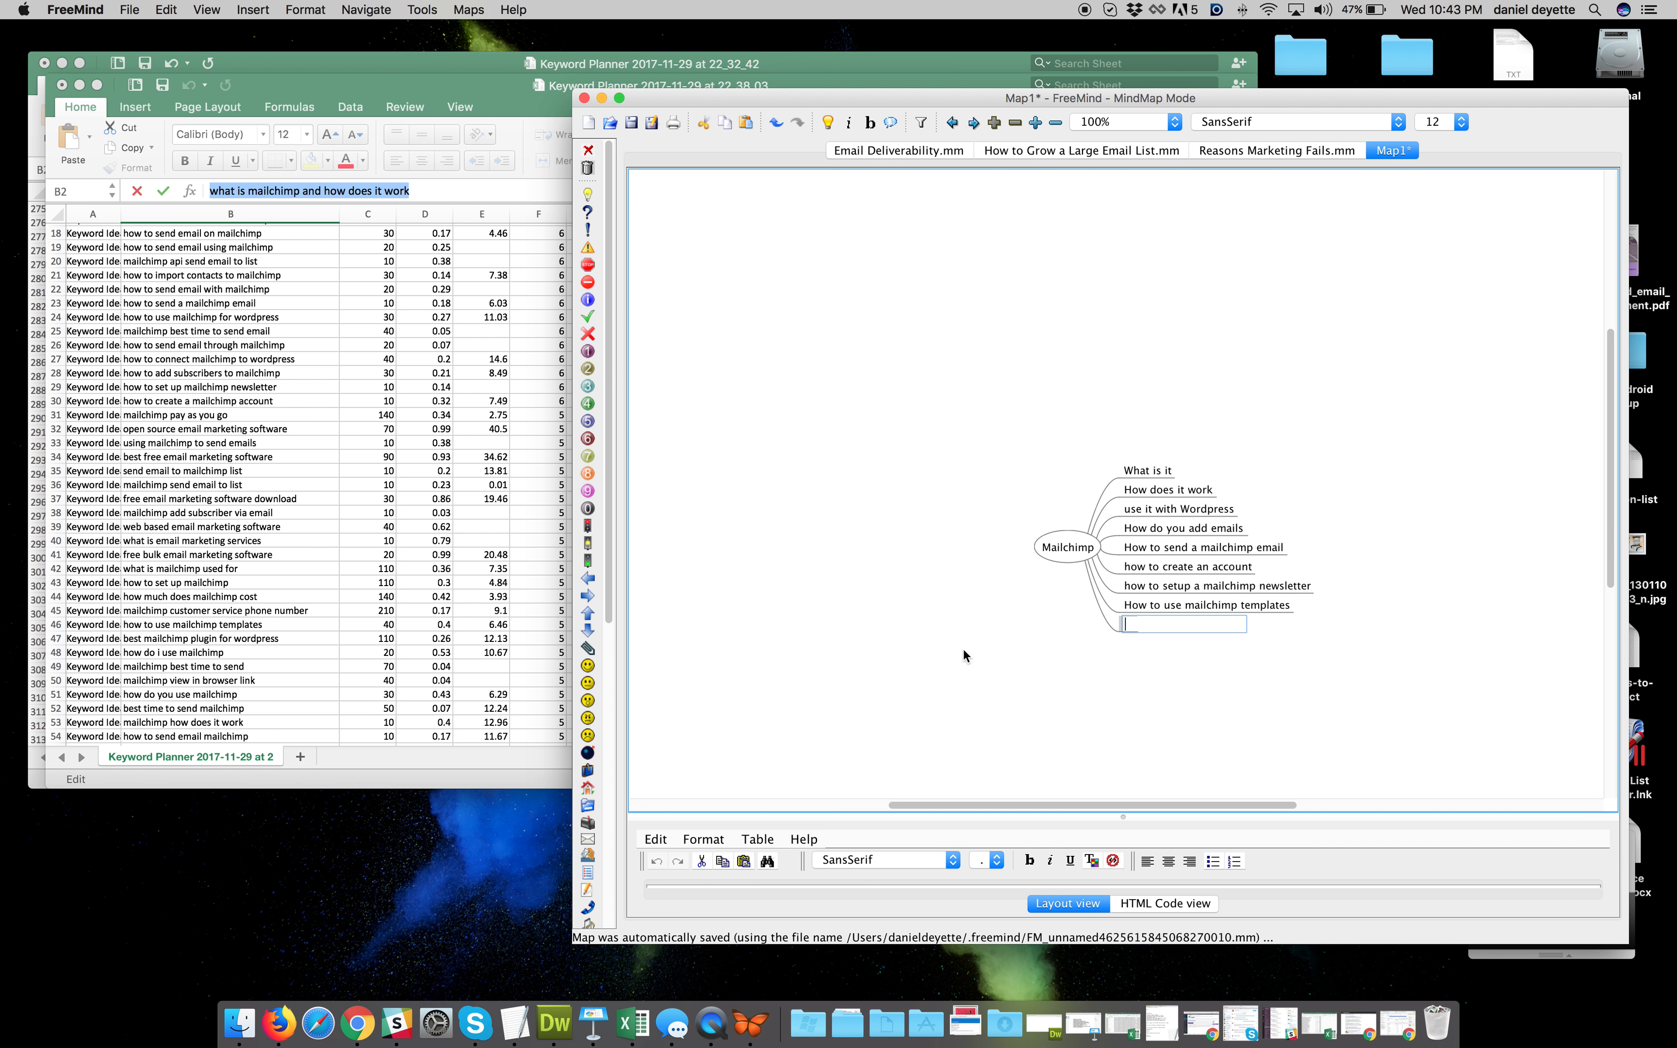
Add the sibling nodes "best mailchimp plugin" and "Mailchimp best time to send", and start another empty sibling below them
{"action": "type", "text": "best mailchimp plugin"}
{"action": "key", "text": "Return"}
{"action": "key", "text": "Return"}
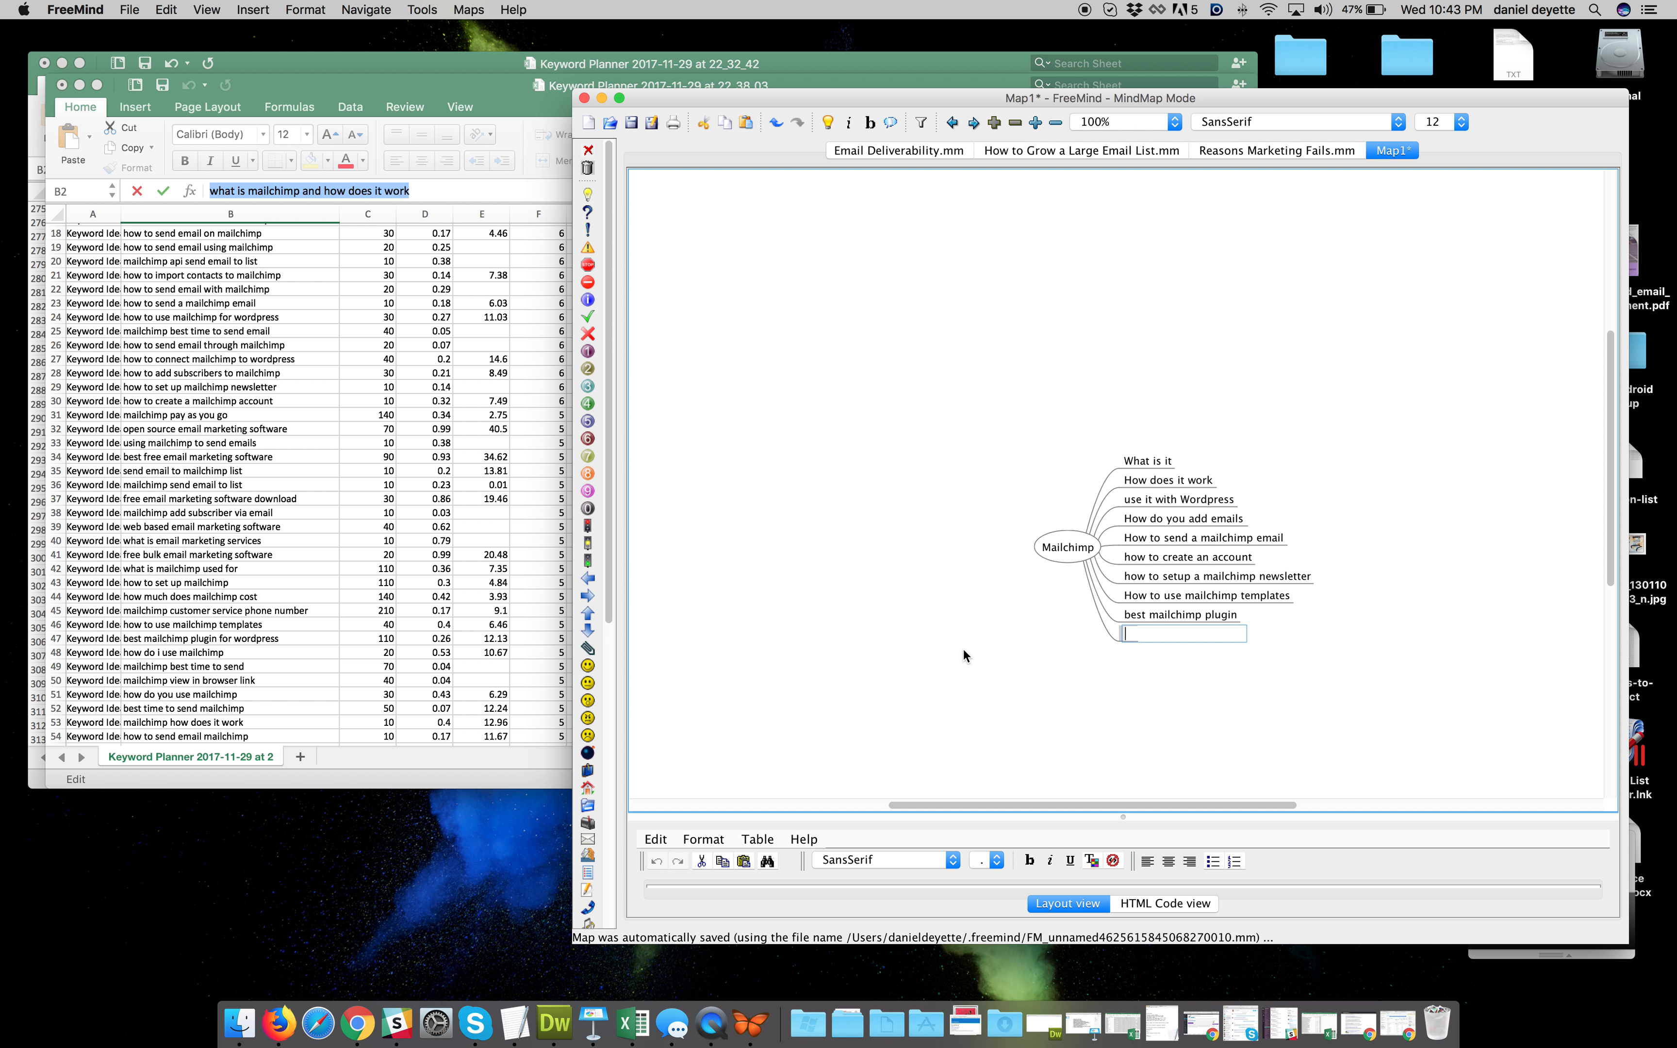
{"action": "type", "text": "Mailchimp best time to send"}
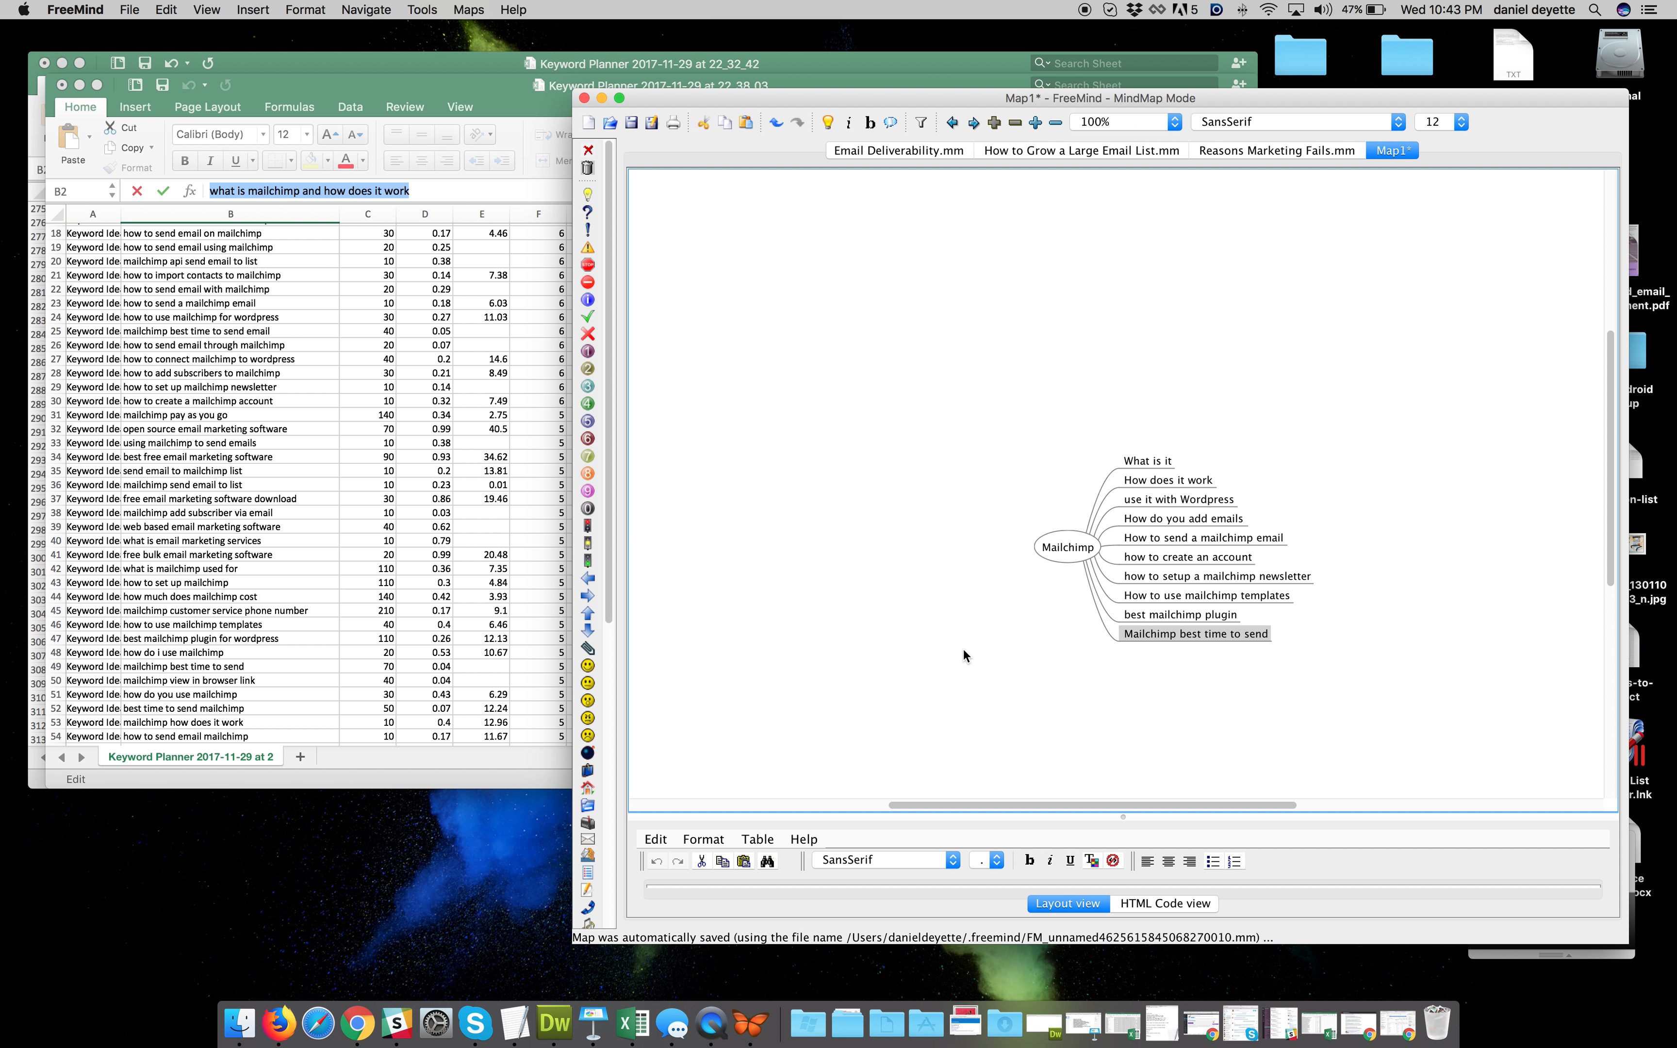
{"action": "key", "text": "Return"}
{"action": "key", "text": "Return"}
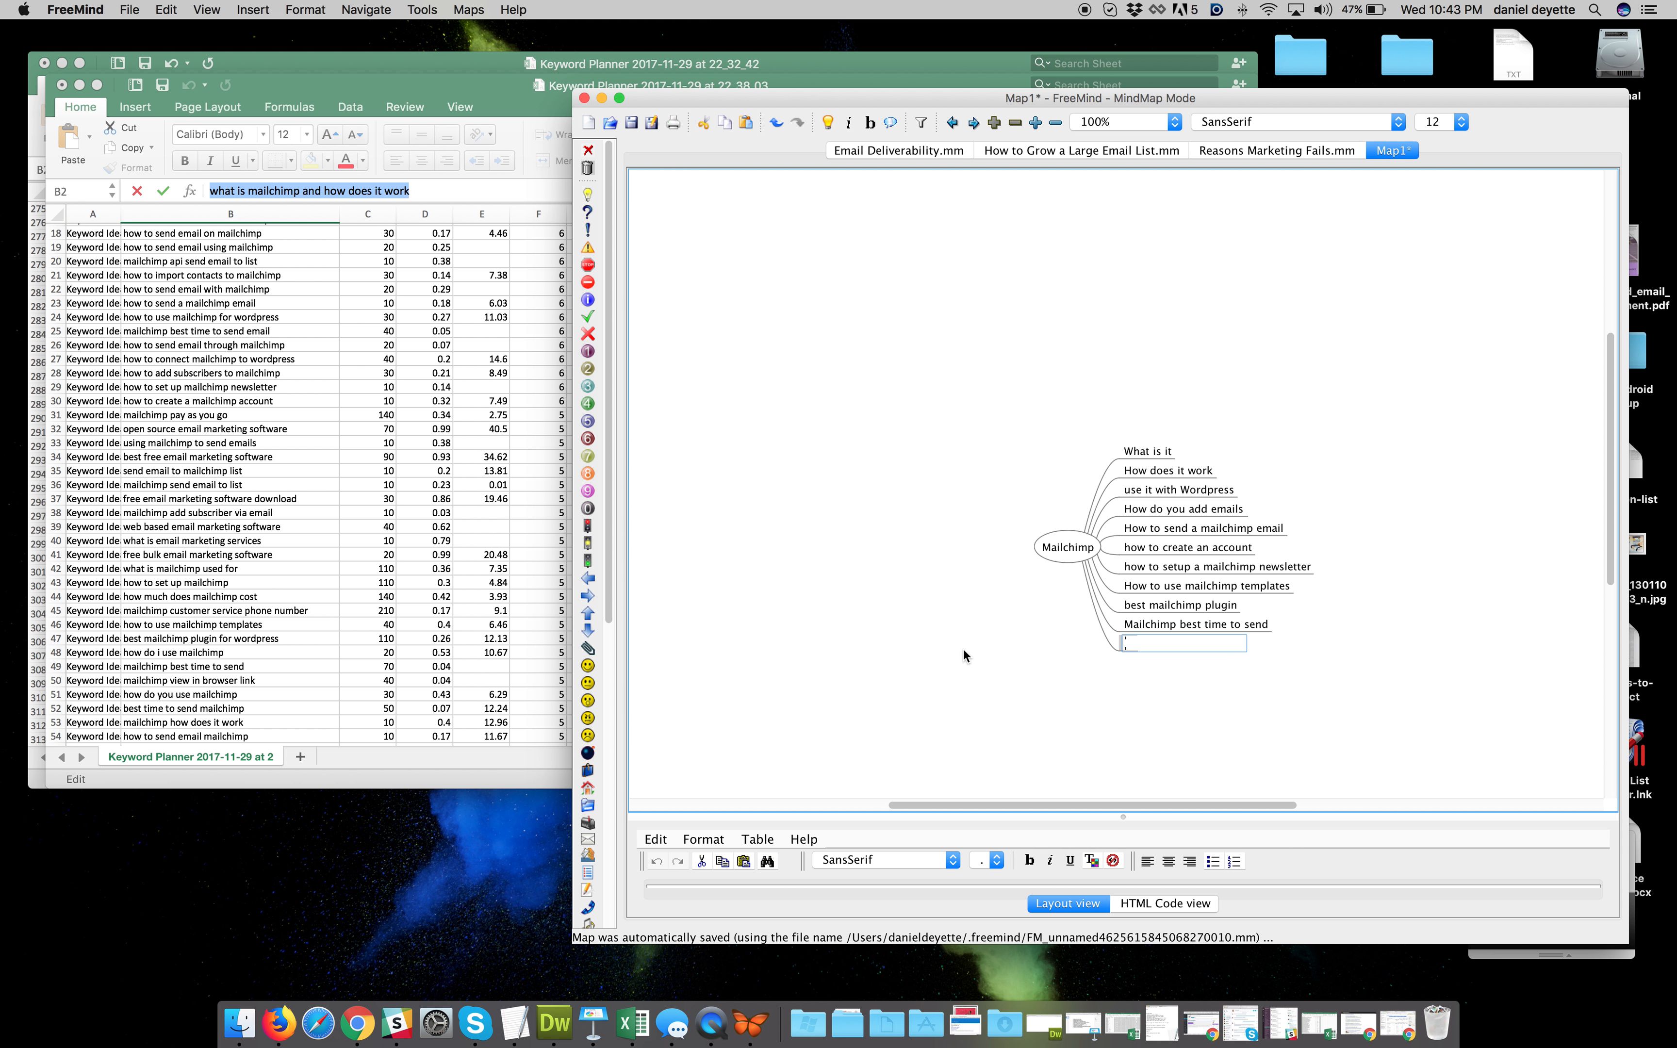
Look through the five- and four-word phrases in the Keyword Planner spreadsheet for further topics and return to the start of the list
{"action": "scroll", "coordinate": [395, 569], "scroll_direction": "down", "scroll_amount": 3}
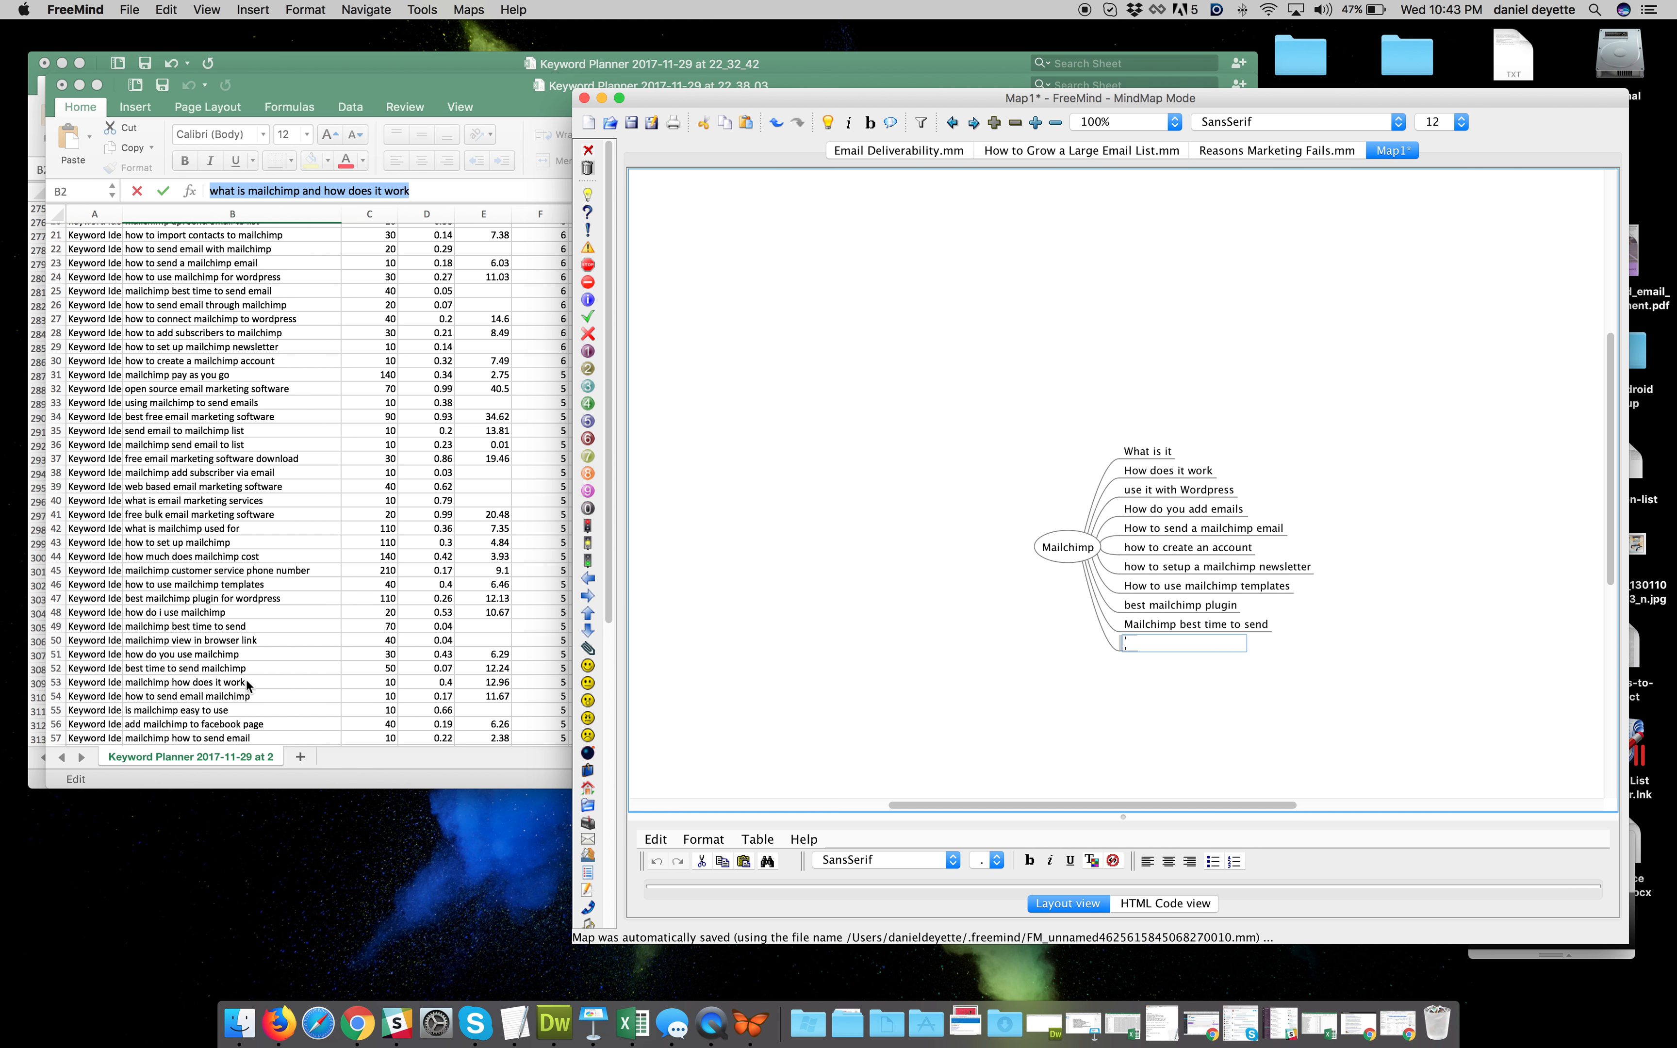
{"action": "scroll", "coordinate": [249, 695], "scroll_direction": "down", "scroll_amount": 5}
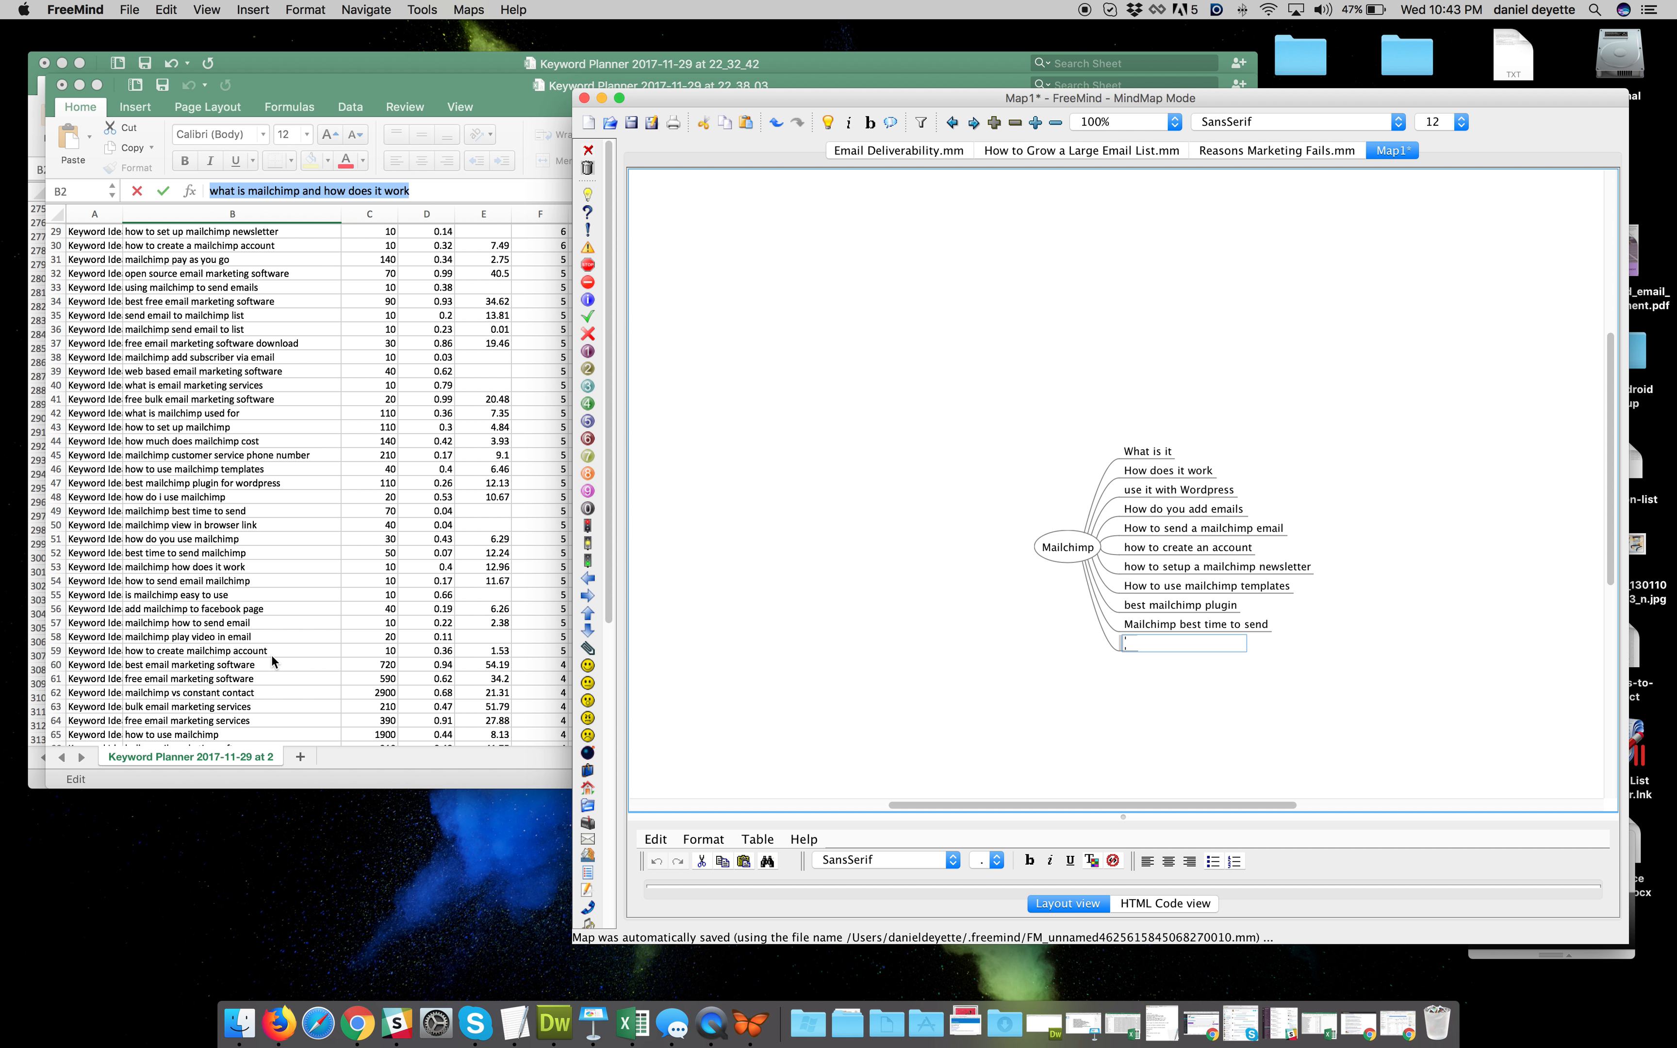
{"action": "scroll", "coordinate": [270, 677], "scroll_direction": "down", "scroll_amount": 4}
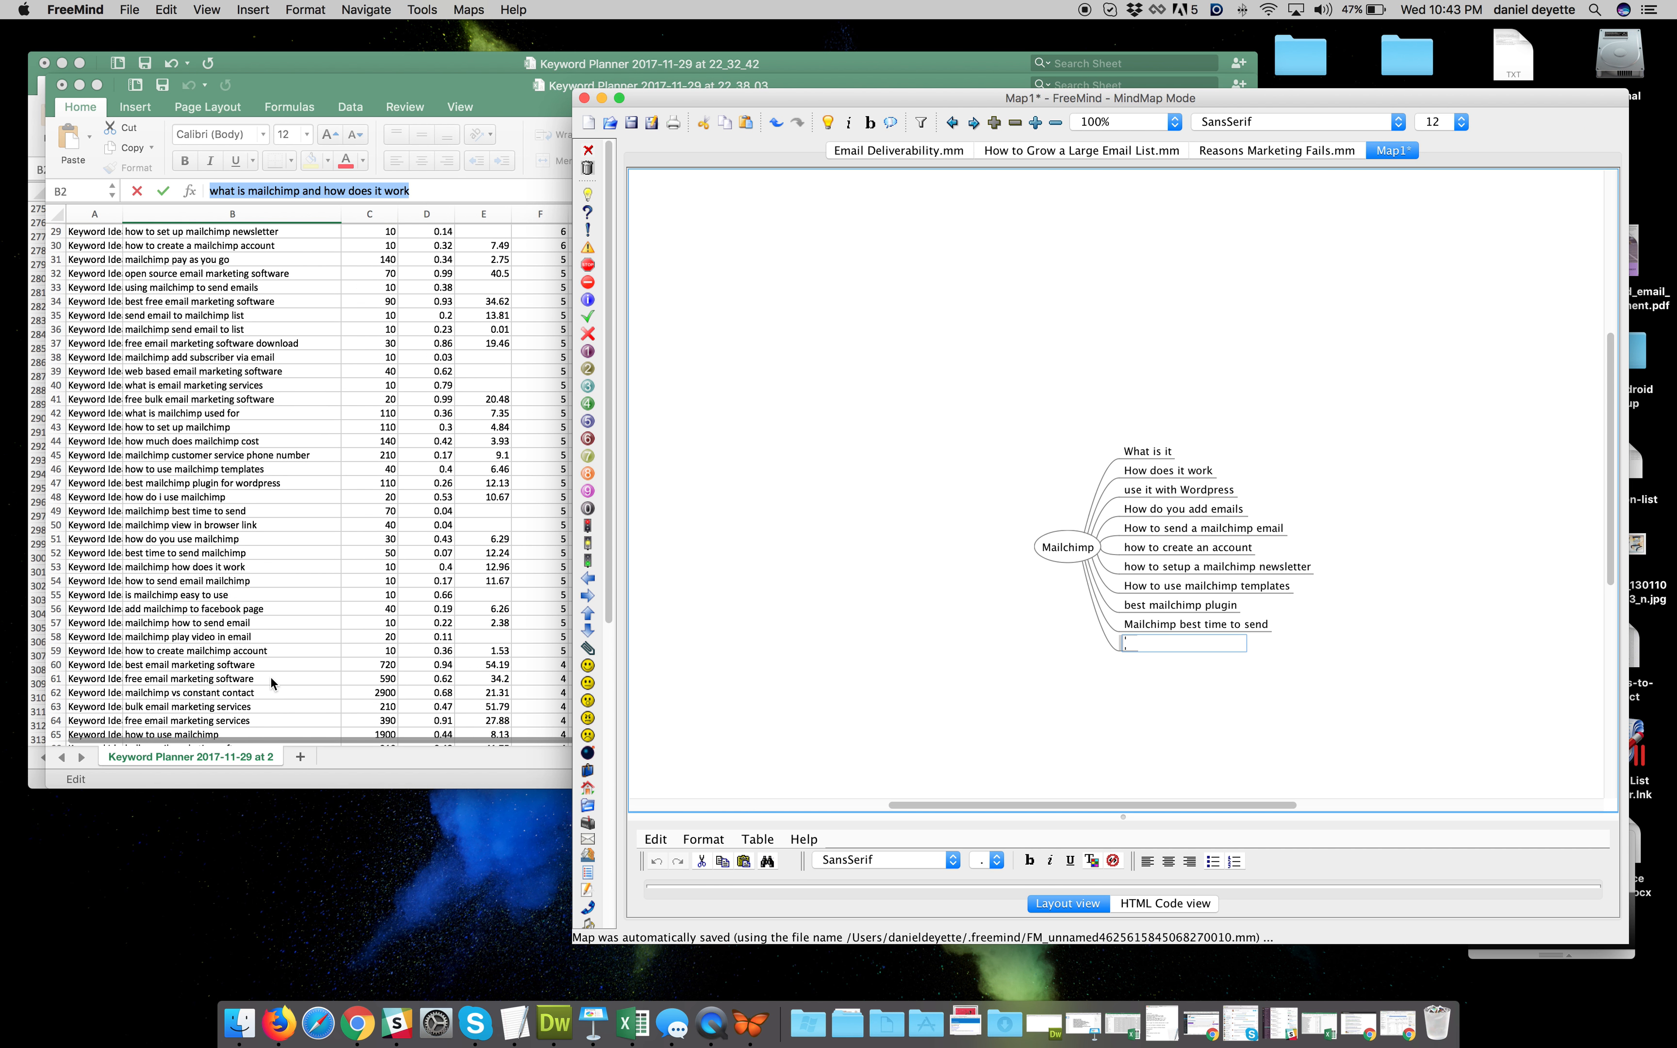
{"action": "scroll", "coordinate": [271, 682], "scroll_direction": "down", "scroll_amount": 1}
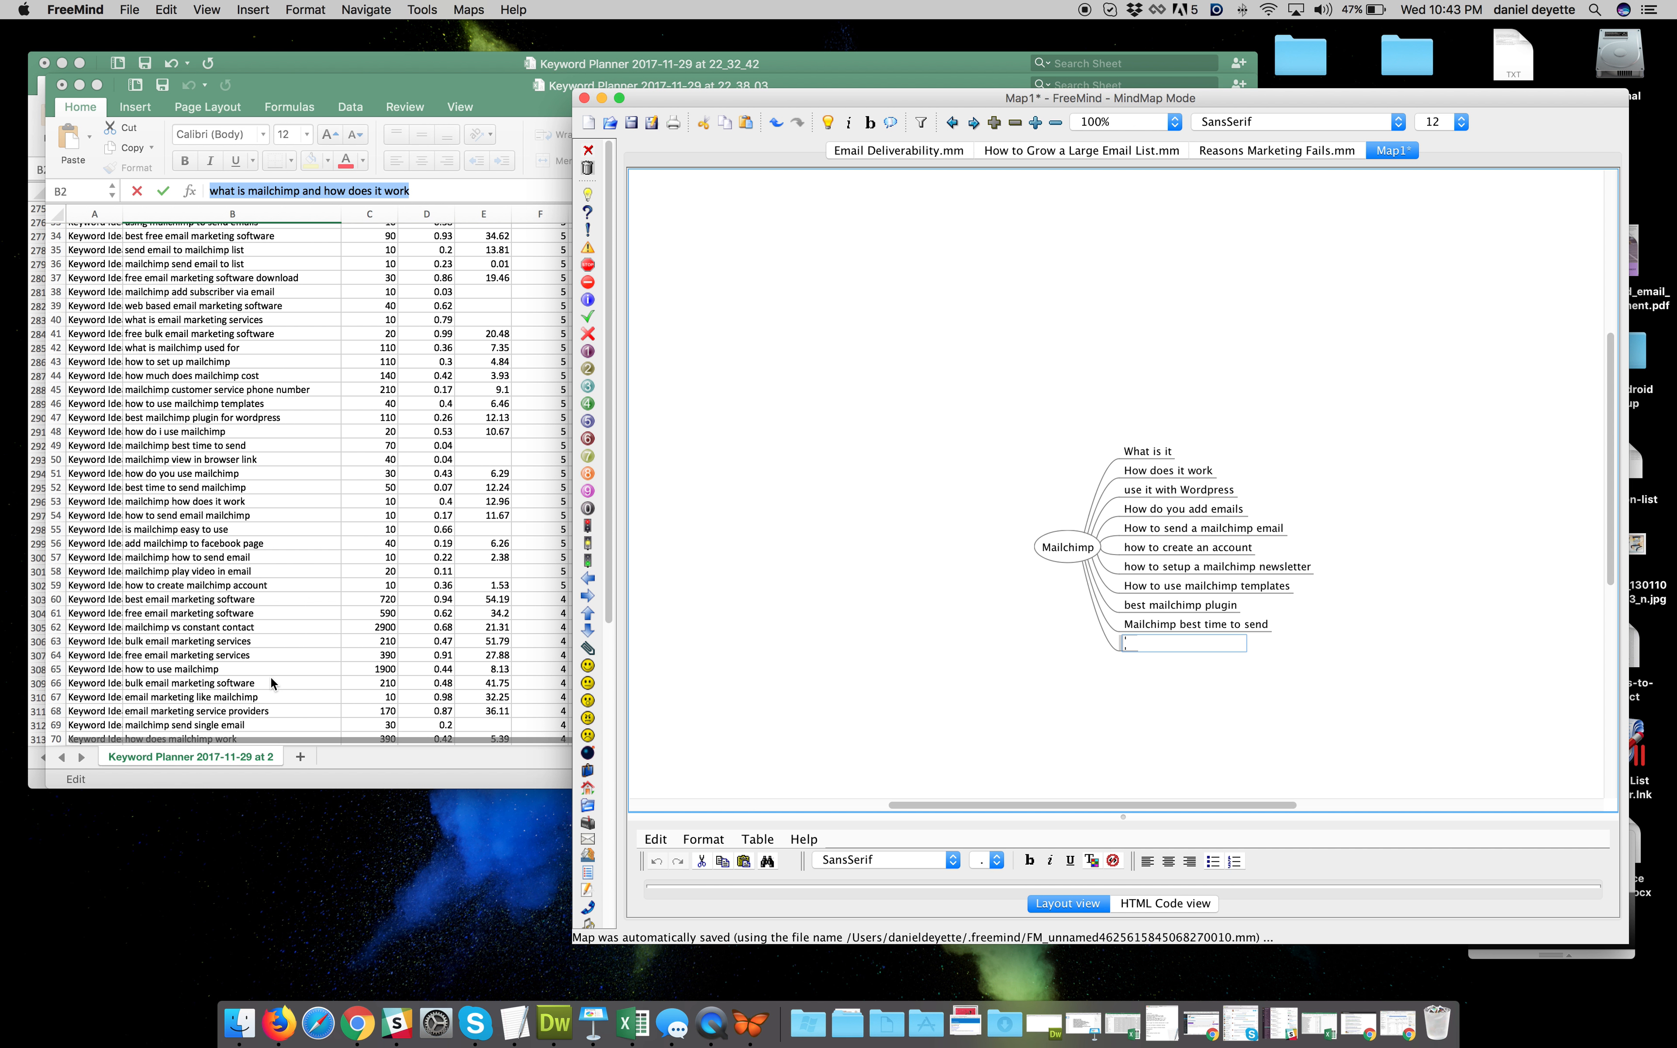
{"action": "scroll", "coordinate": [271, 677], "scroll_direction": "down", "scroll_amount": 4}
{"action": "scroll", "coordinate": [270, 677], "scroll_direction": "down", "scroll_amount": 5}
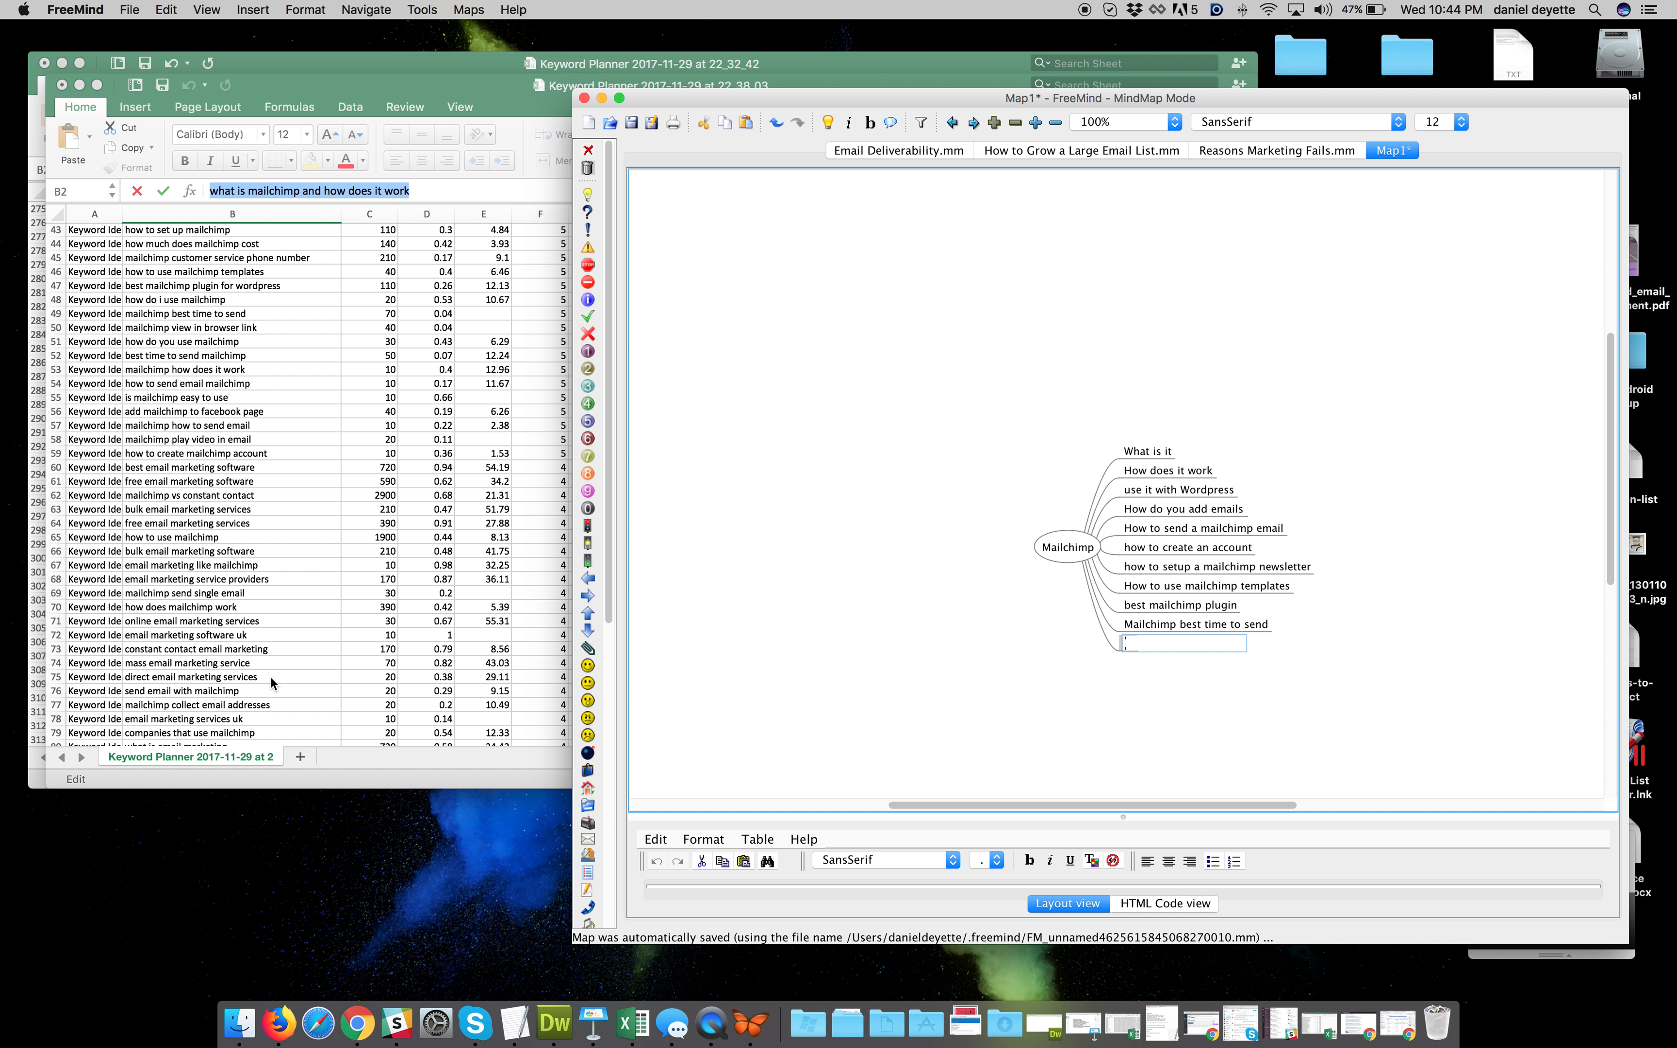
{"action": "left_click", "coordinate": [271, 677]}
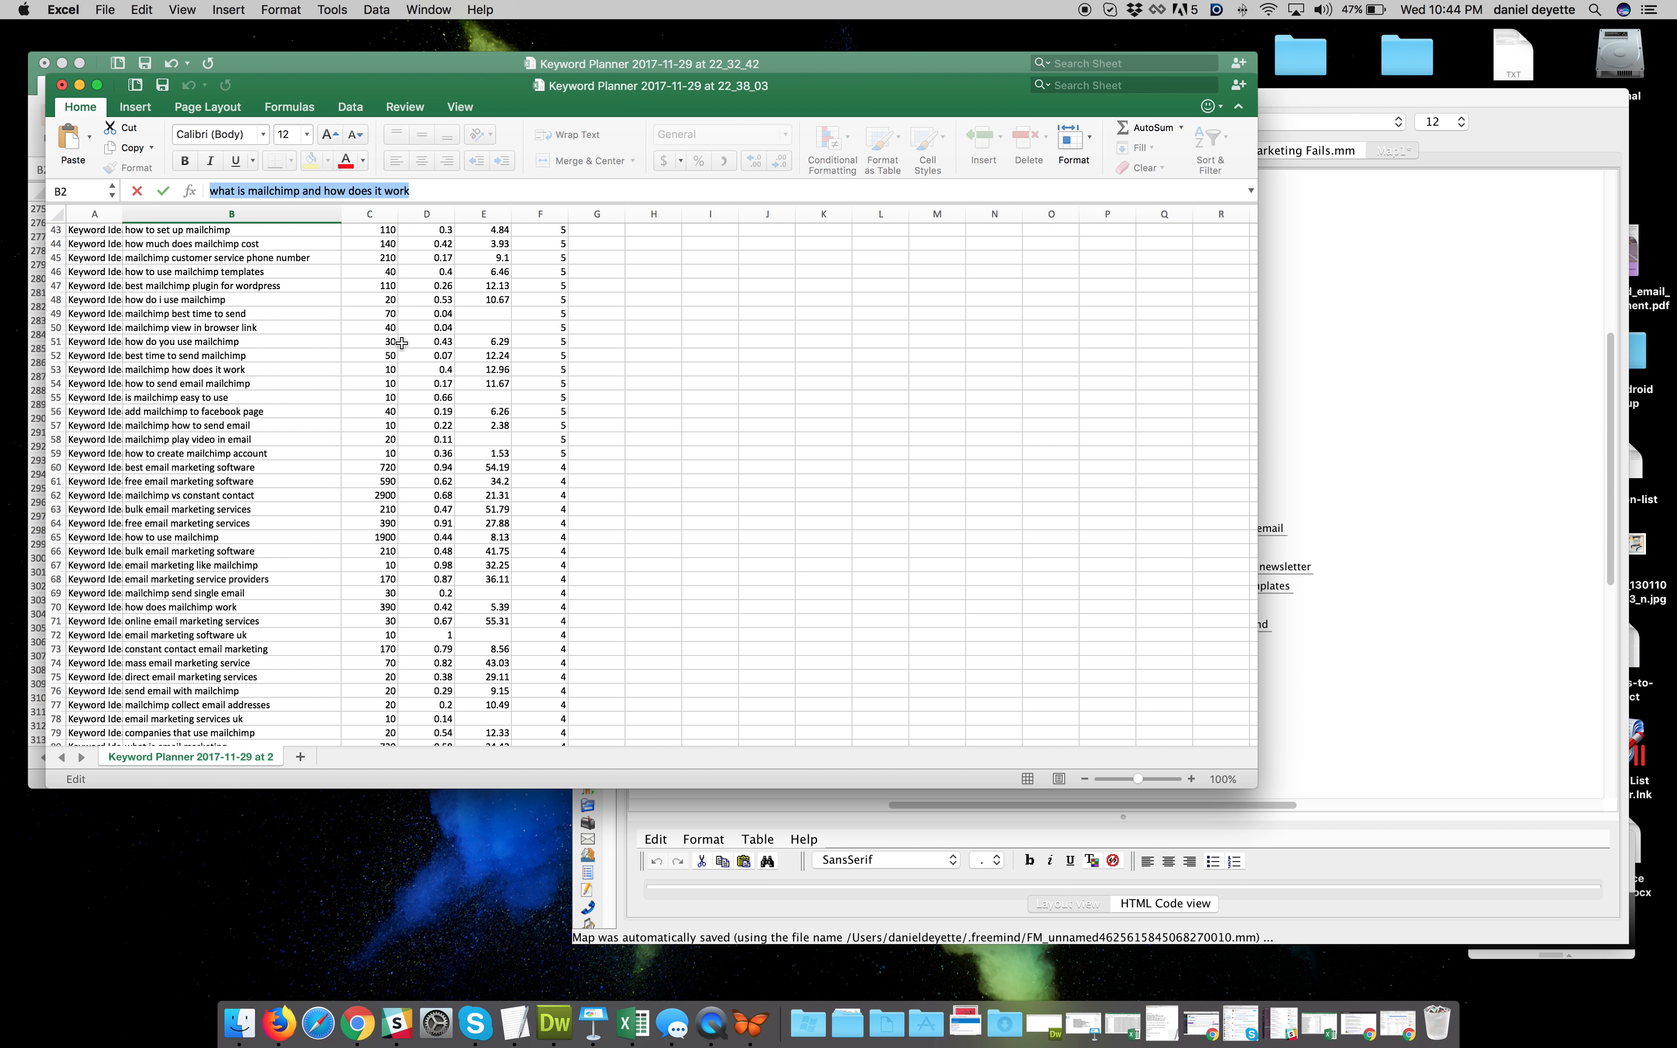
{"action": "scroll", "coordinate": [387, 316], "scroll_direction": "up", "scroll_amount": 14}
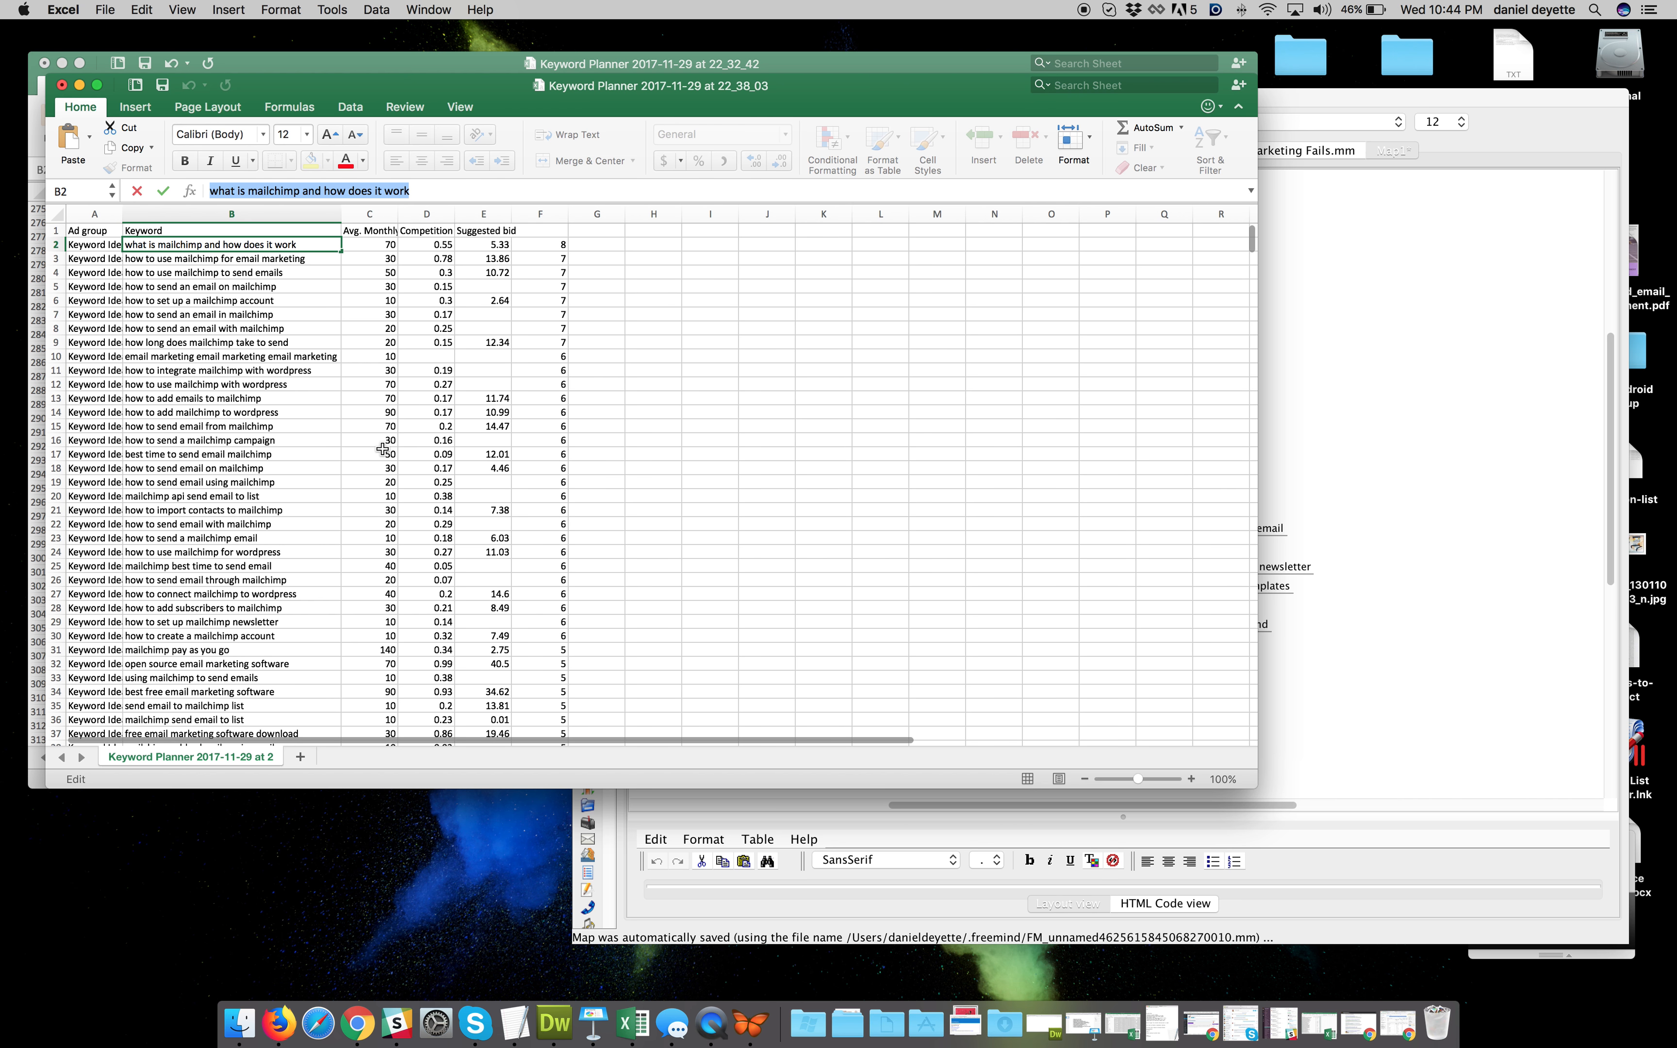
{"action": "left_click", "coordinate": [370, 214]}
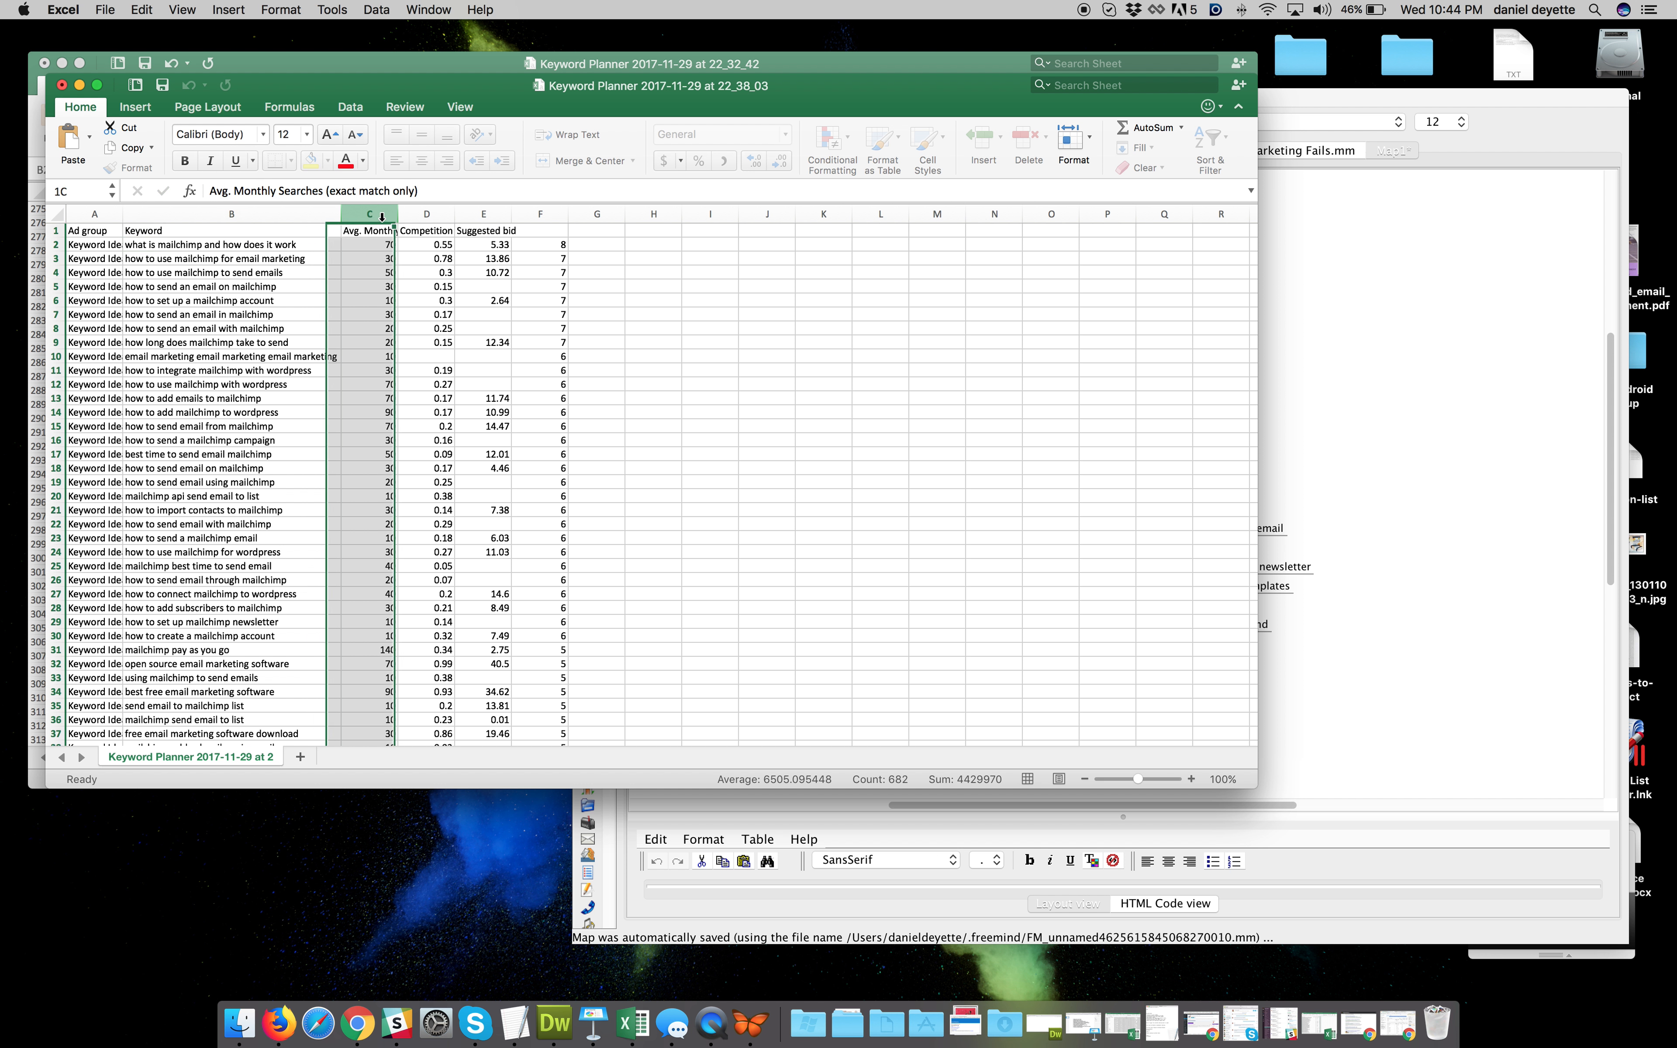
{"action": "left_click", "coordinate": [1209, 137]}
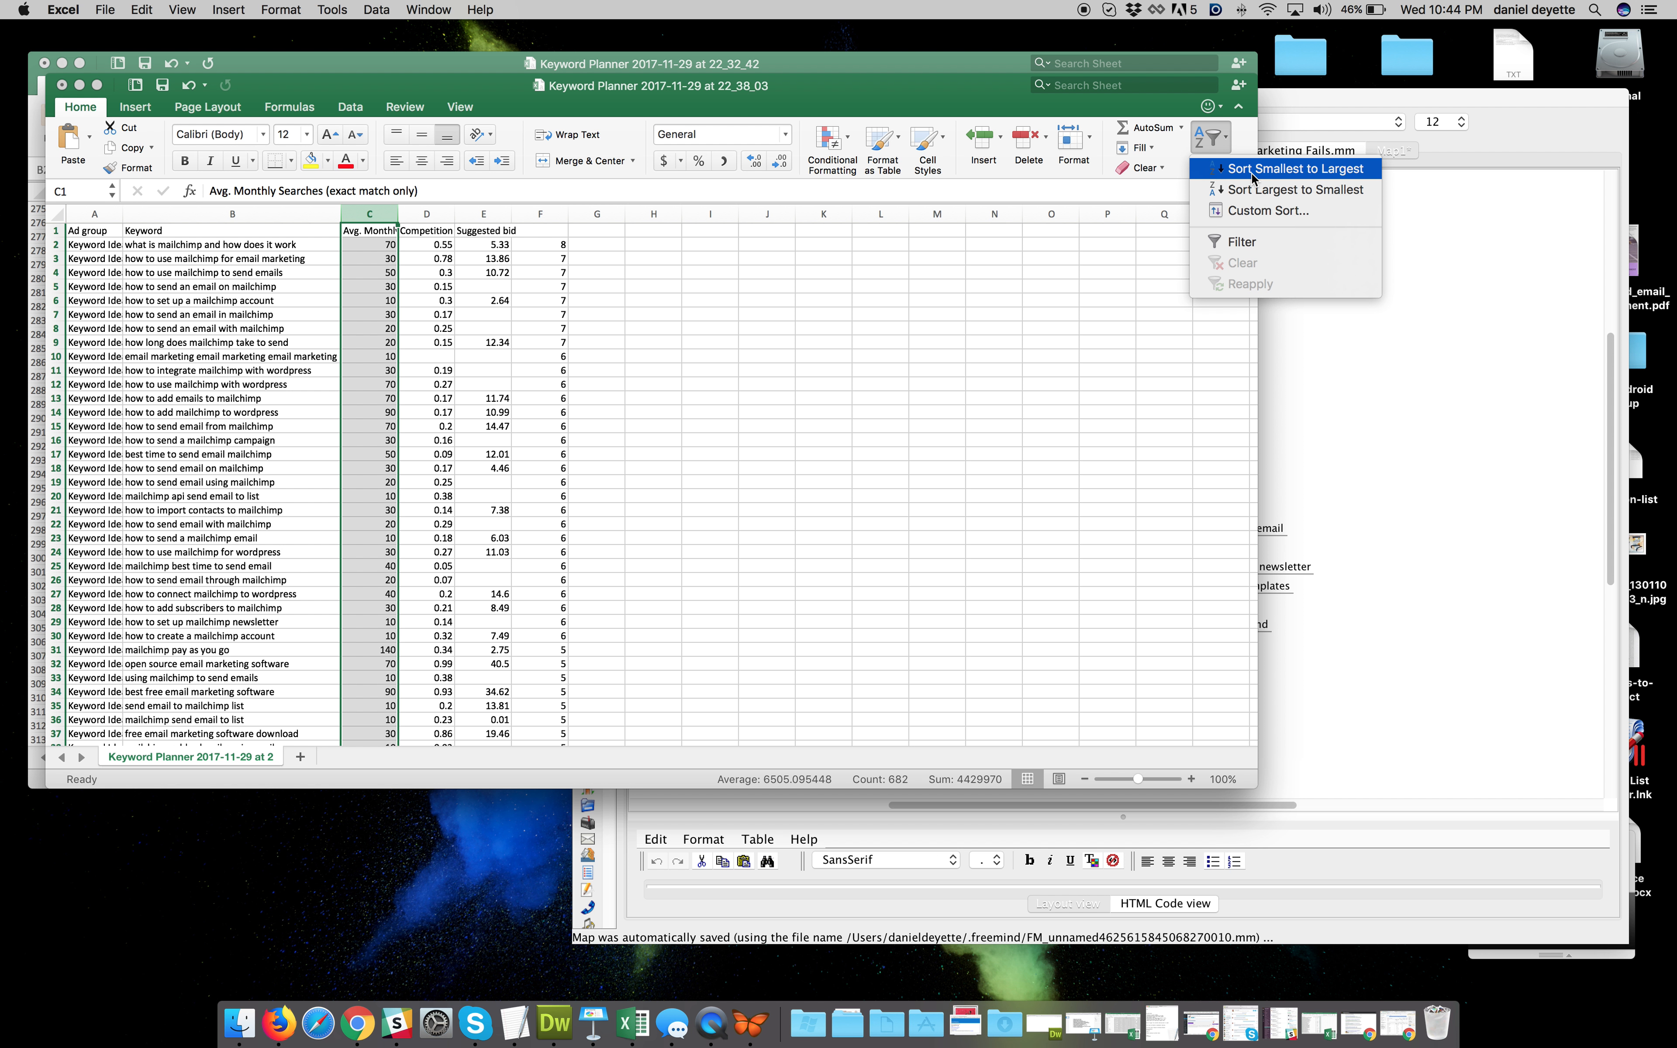
{"action": "left_click", "coordinate": [1450, 388]}
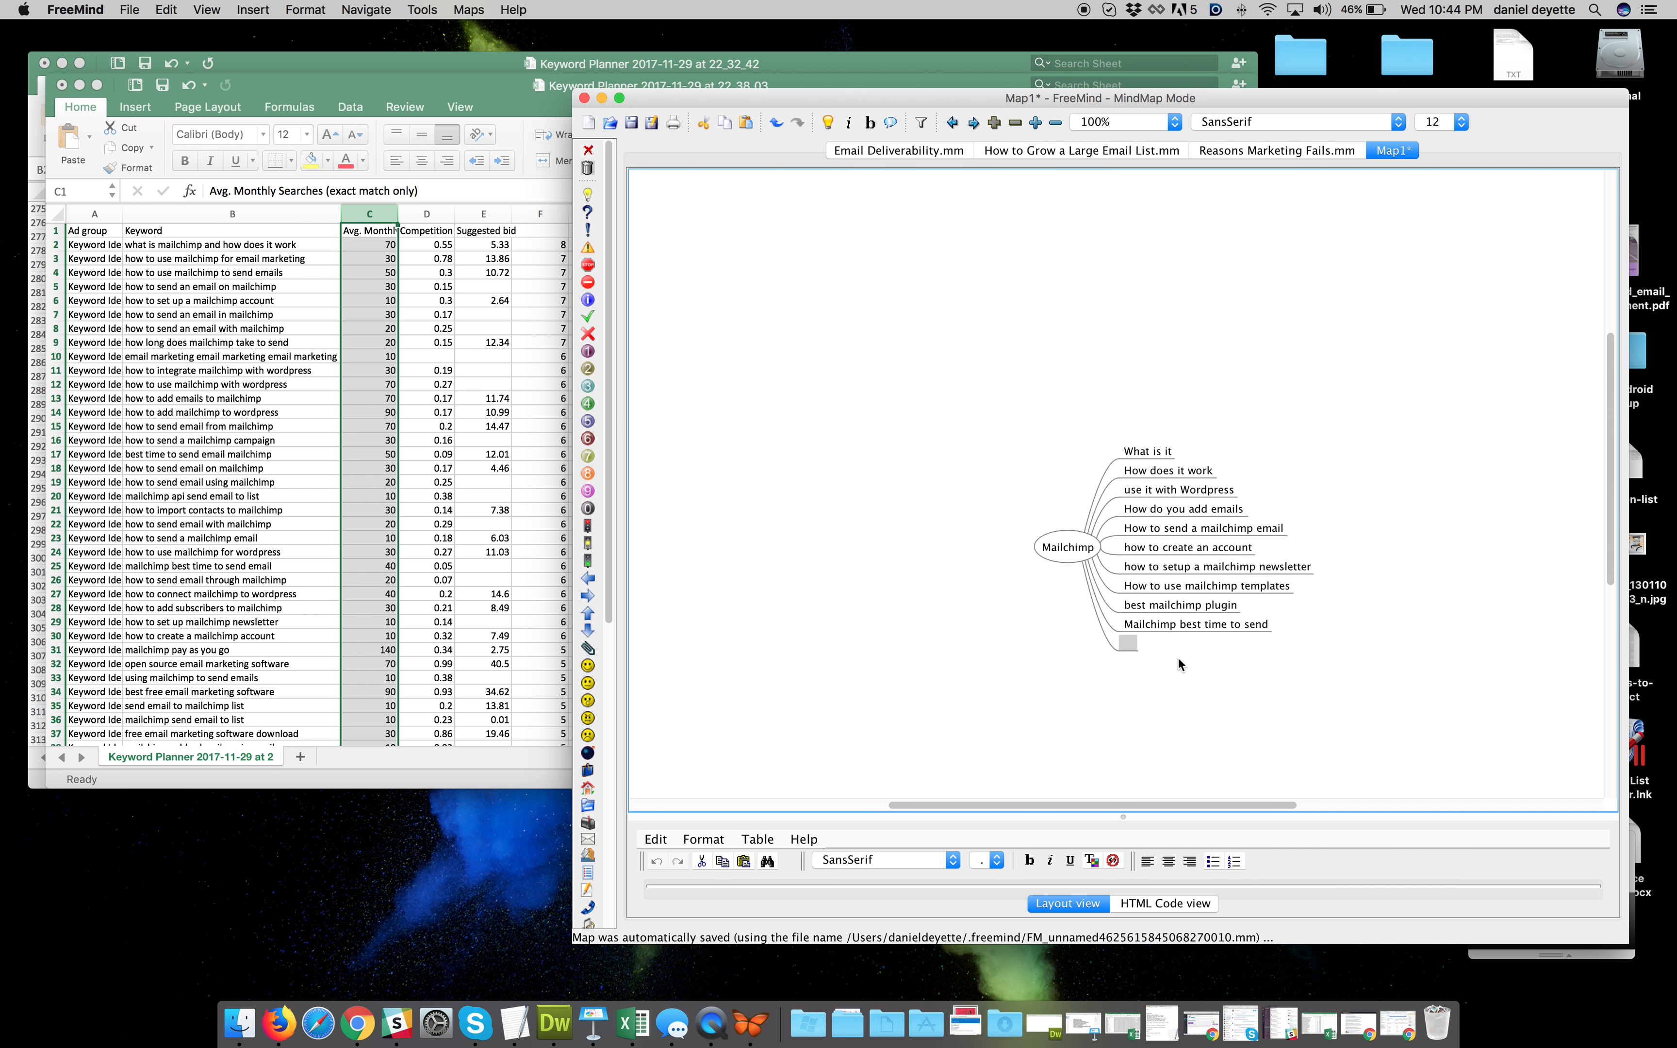
Leave the empty last branch of the mind map without text and return to the Mailchimp root node
{"action": "double_click", "coordinate": [1127, 643]}
{"action": "key", "text": "Escape"}
{"action": "key", "text": "Escape"}
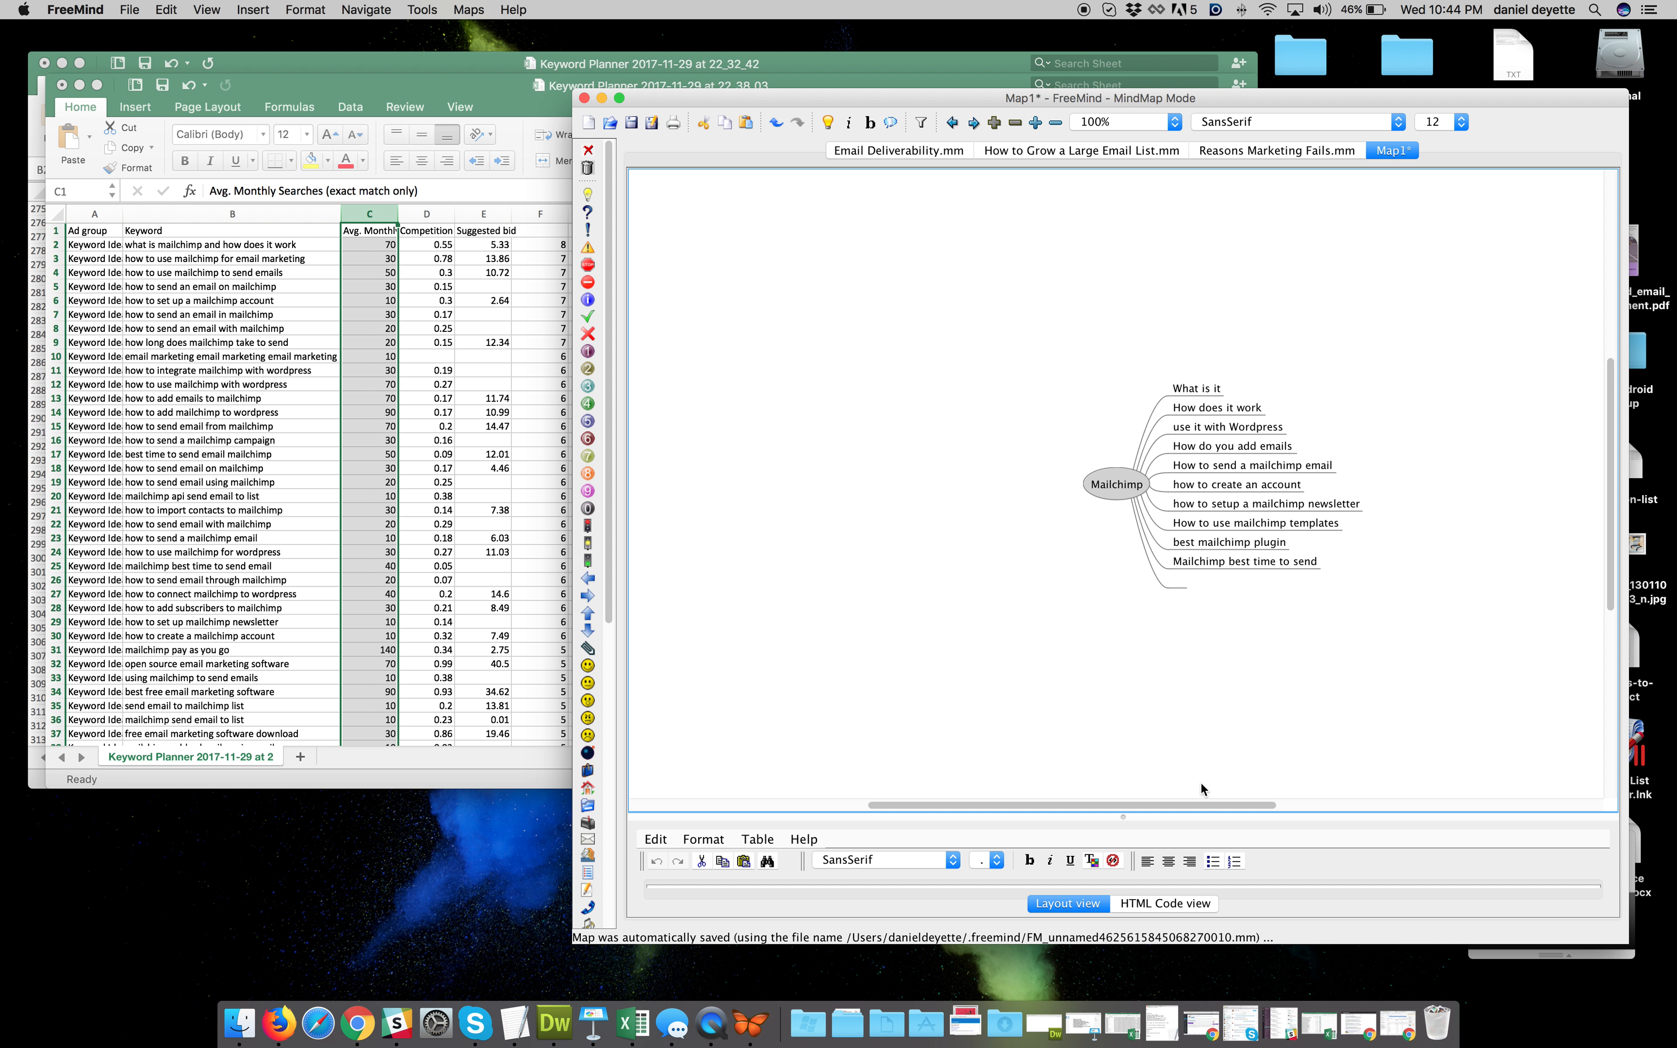
{"action": "scroll", "coordinate": [1217, 800], "scroll_direction": "right", "scroll_amount": 5}
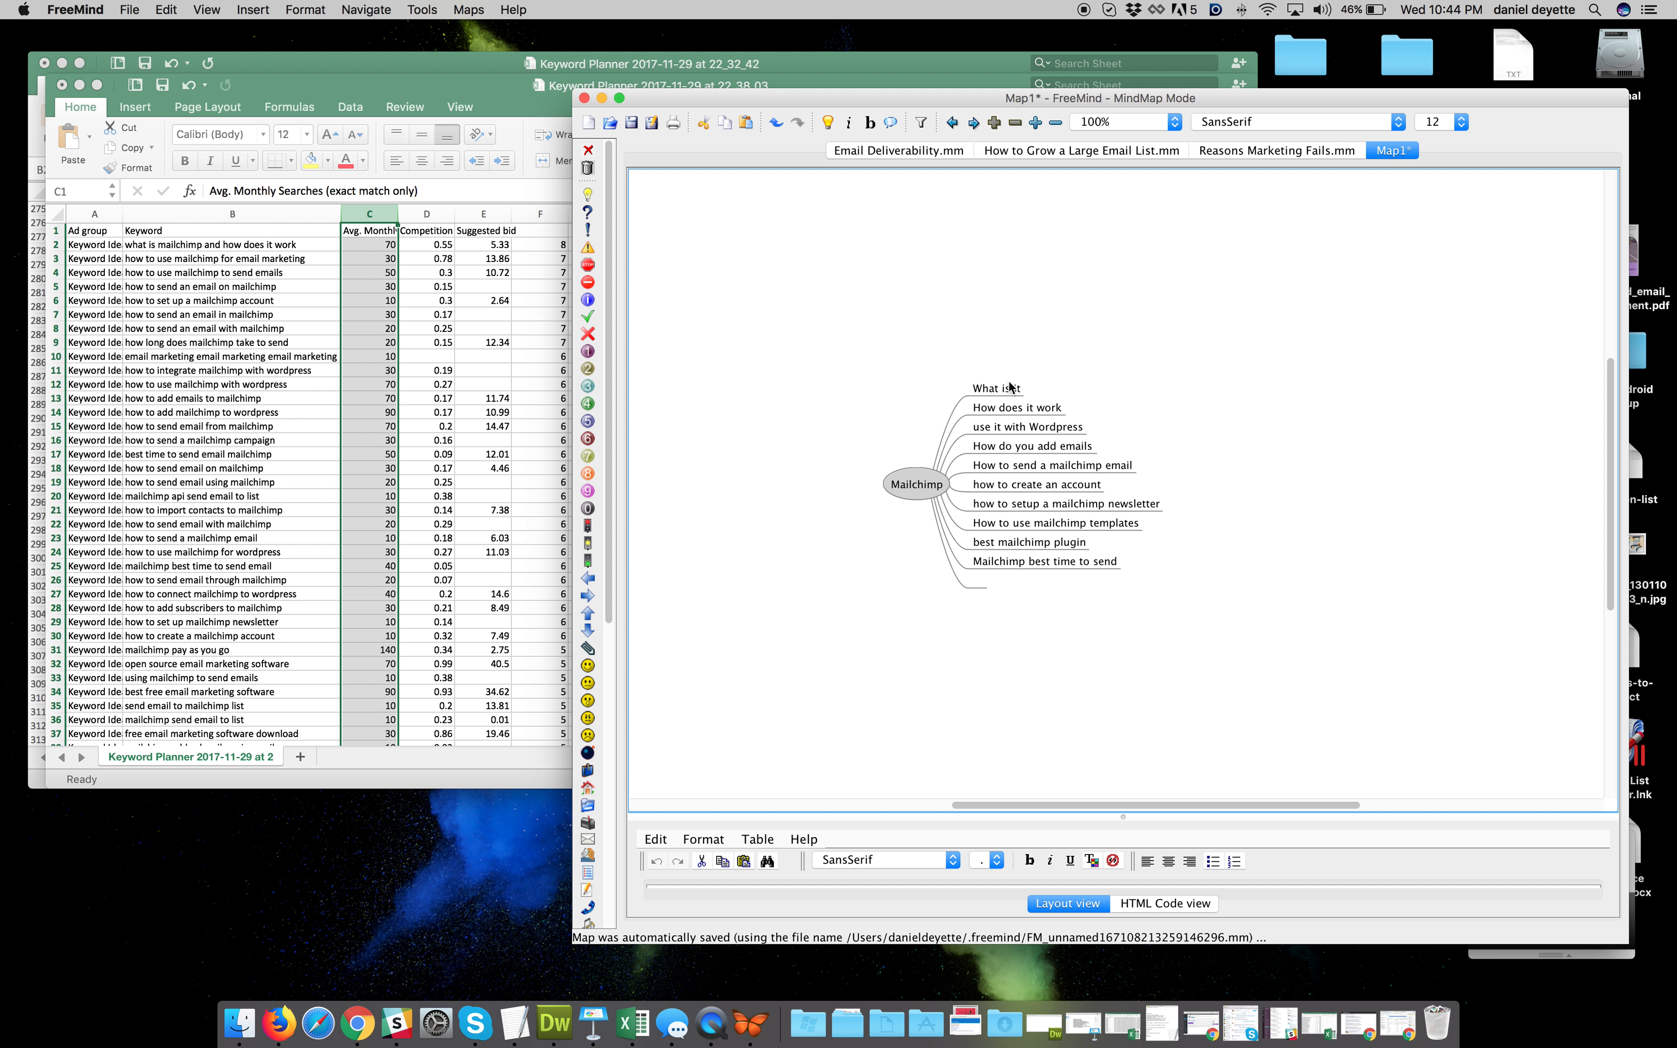